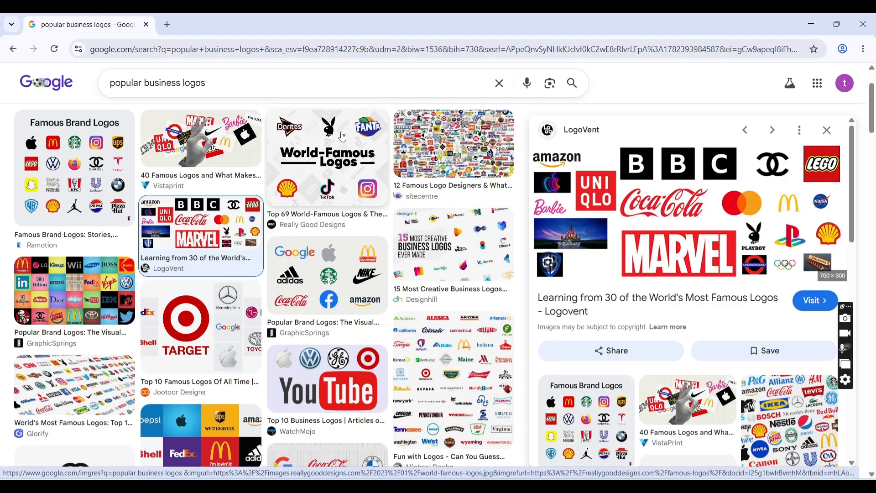
Open the GraphicSprings popular brand logos result in a new tab and copy the LogoVent famous logos preview image
right_click(88, 300)
left_click(171, 32)
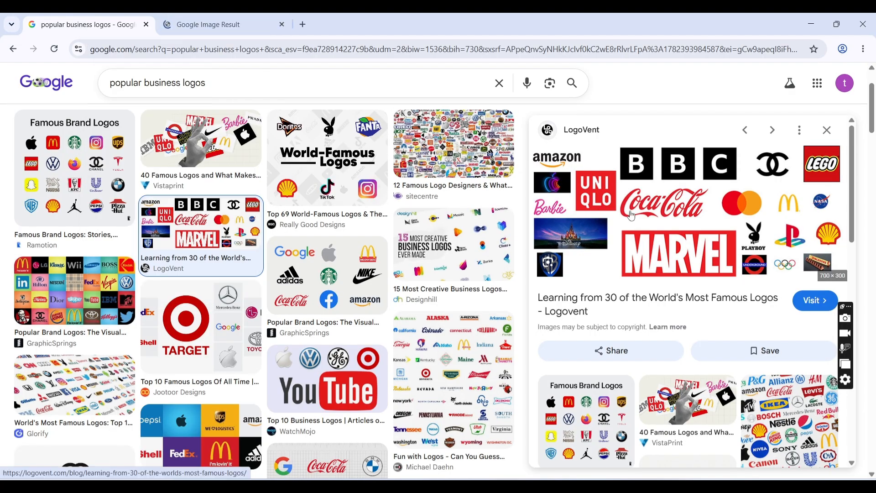
right_click(667, 214)
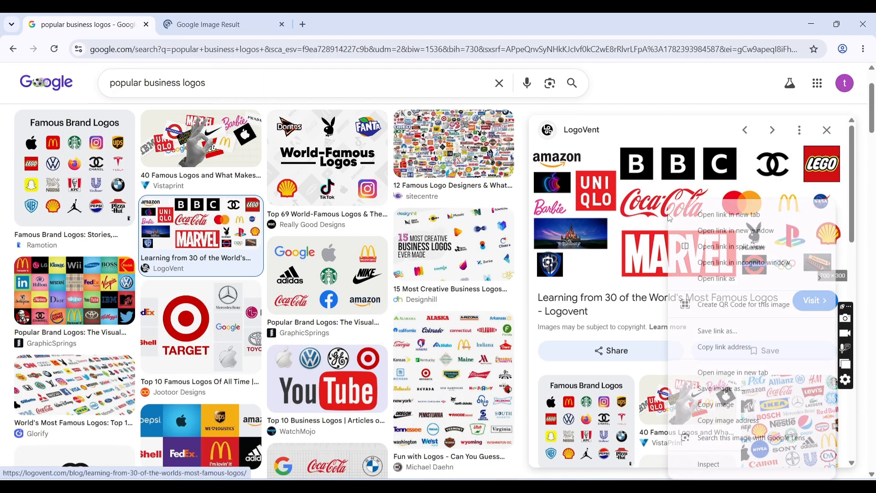
left_click(709, 404)
Switch to CorelDRAW, paste the copied LogoVent logo collage into the drawing and select it
key("alt+Tab")
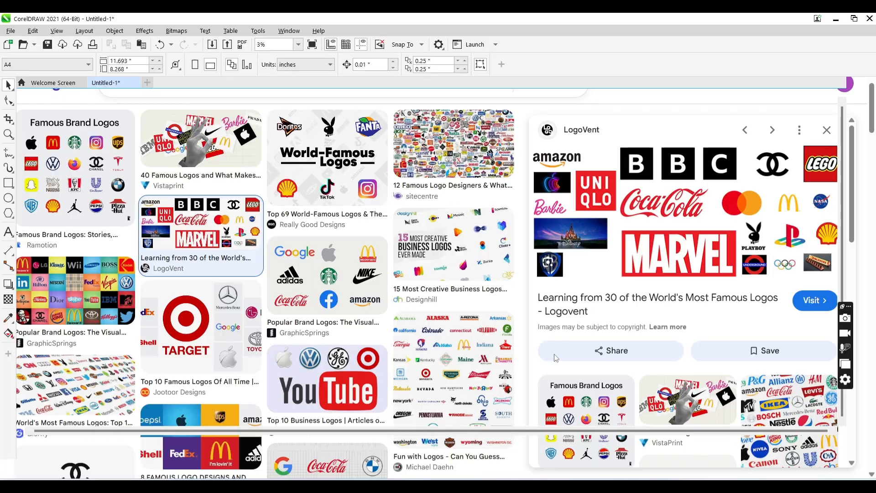
key("ctrl+v")
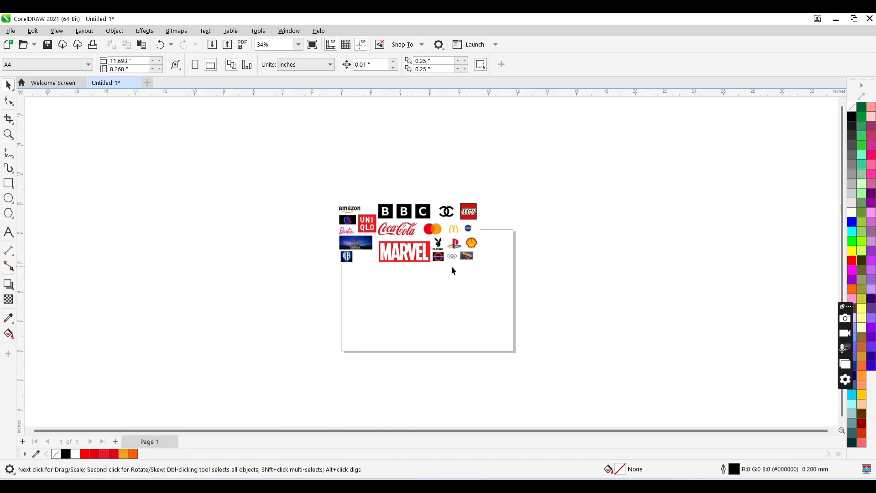
left_click(433, 252)
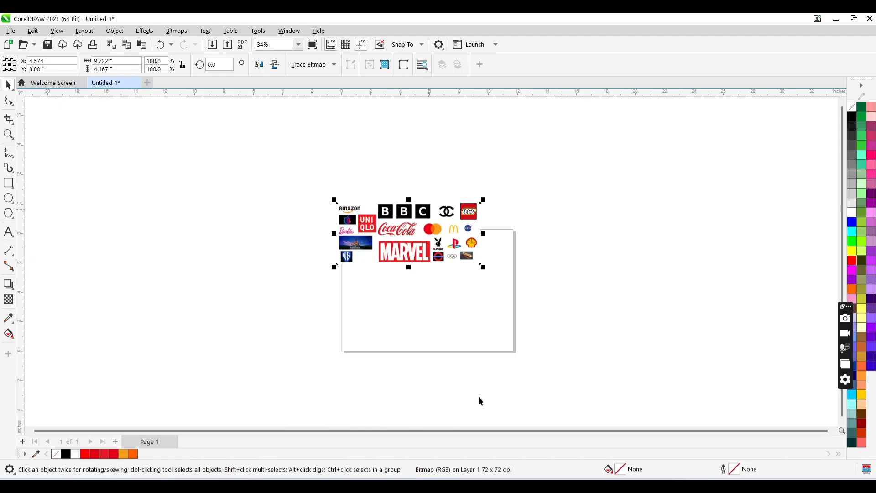
Switch back to Chrome and copy the GraphicSprings brand logo grid image opened in the second tab
key("alt+Tab")
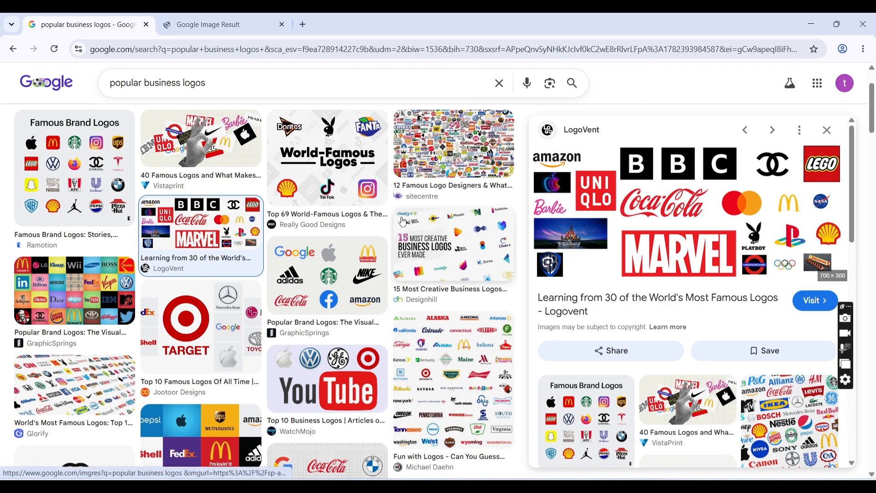
left_click(254, 31)
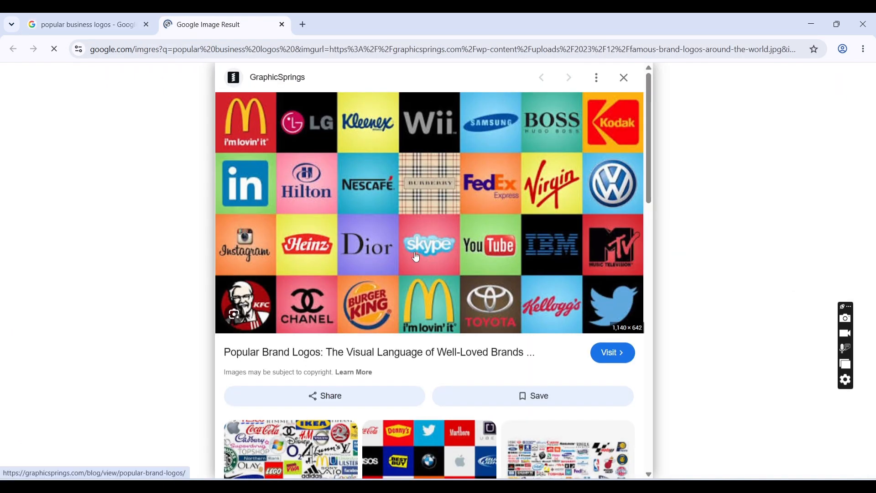
right_click(361, 180)
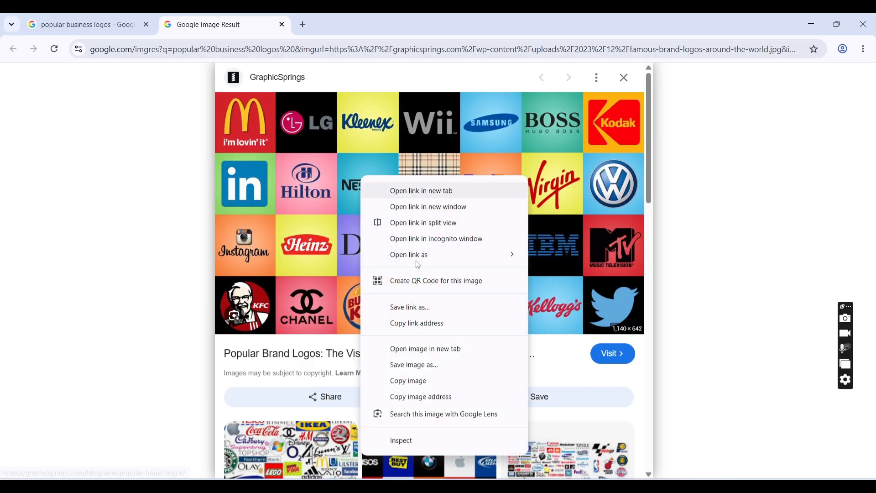
left_click(447, 381)
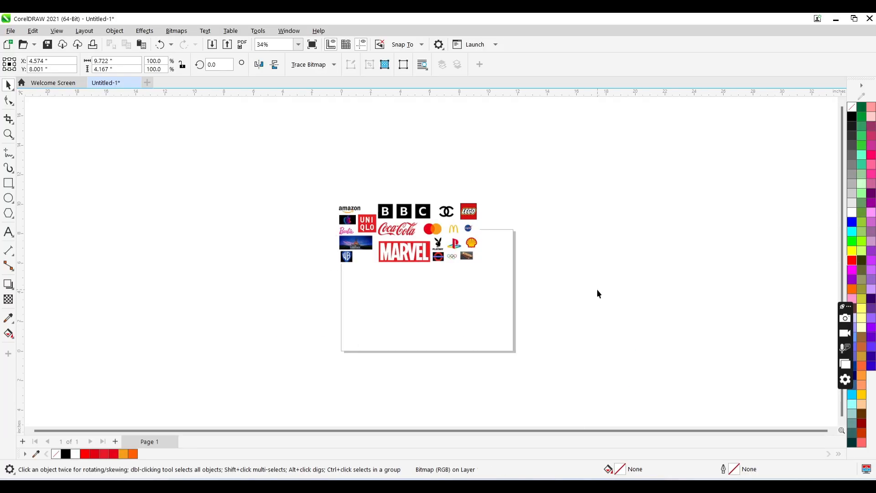
Paste the copied logo grid into the CorelDRAW drawing, place it beside the page's right edge, and move the LogoVent collage further left
right_click(598, 290)
left_click(632, 372)
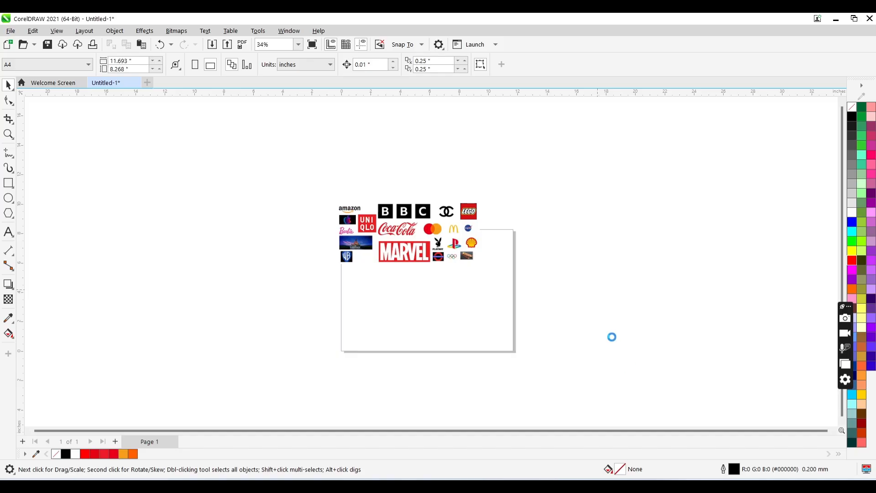
left_click_drag(495, 270, 667, 216)
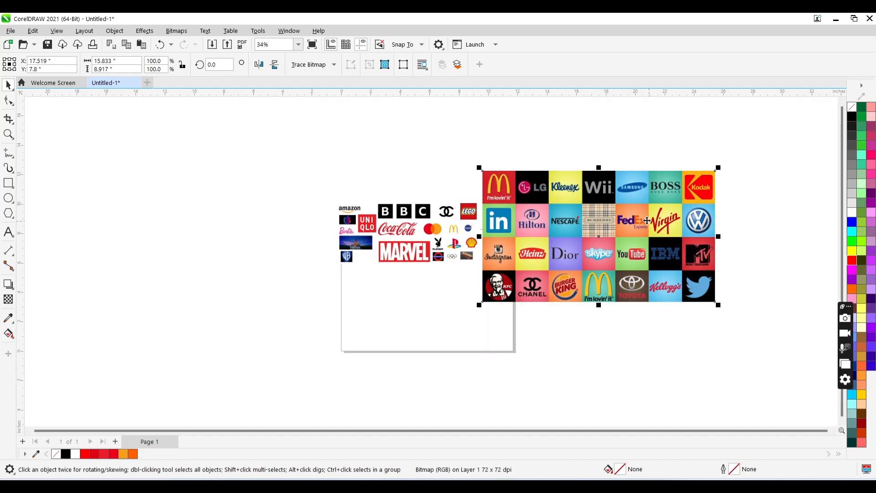
left_click_drag(419, 231, 317, 240)
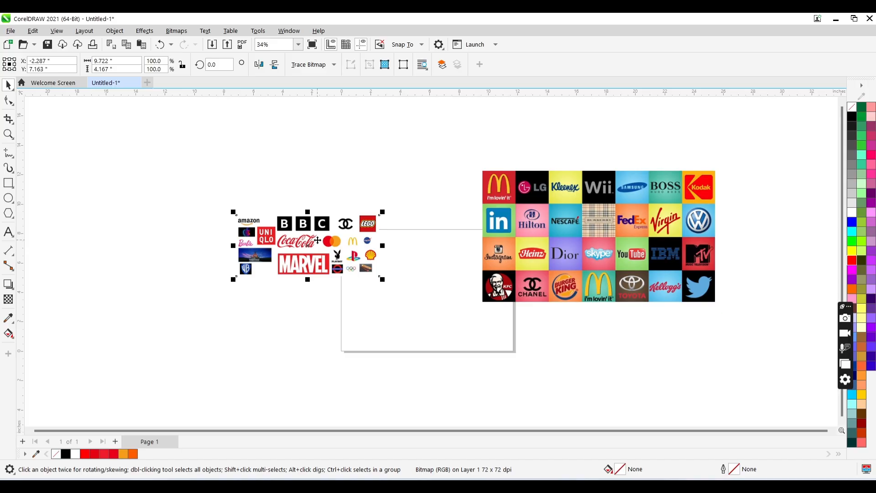
Shift the LogoVent collage right and slightly up to free blank space on its left side
key("z")
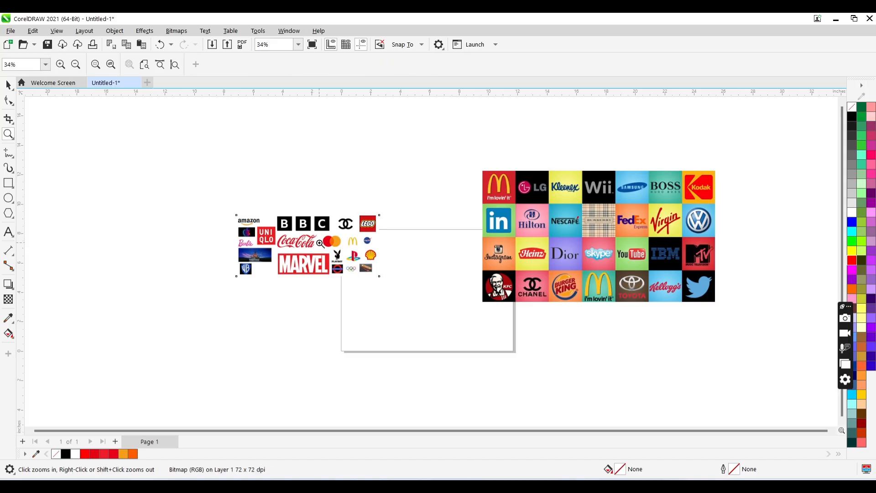
left_click(321, 242)
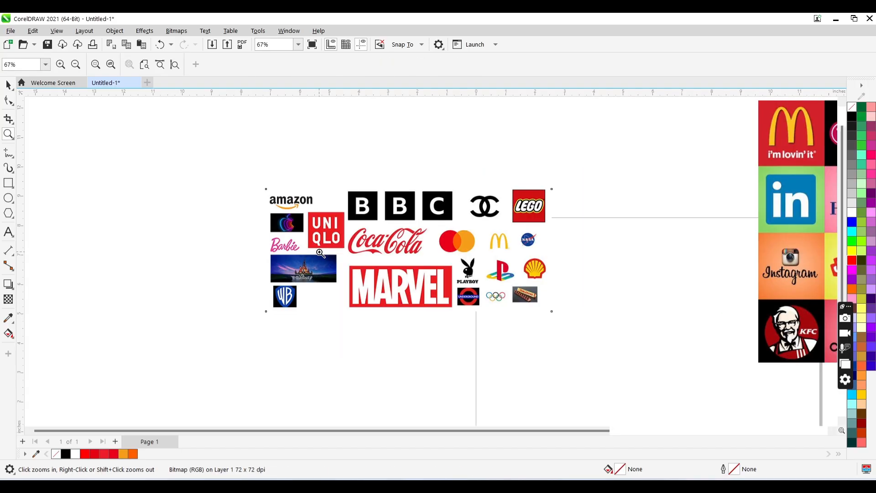
left_click(381, 256)
key("space")
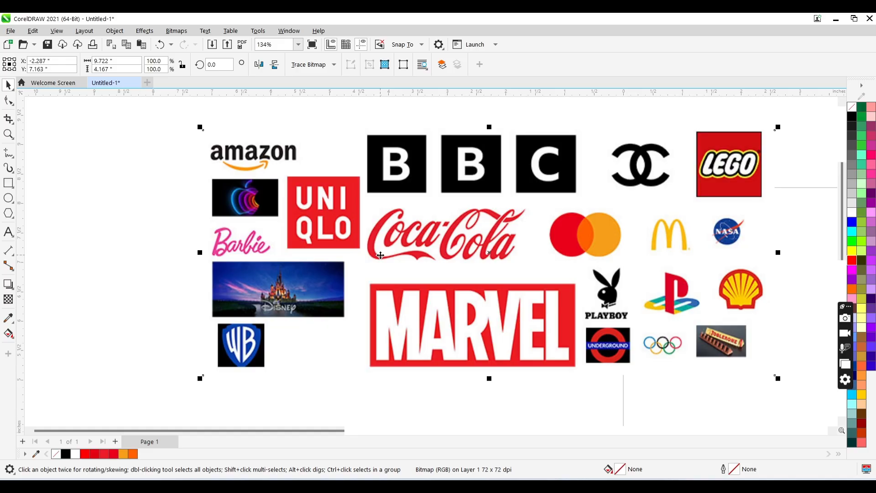
left_click_drag(371, 273, 467, 241)
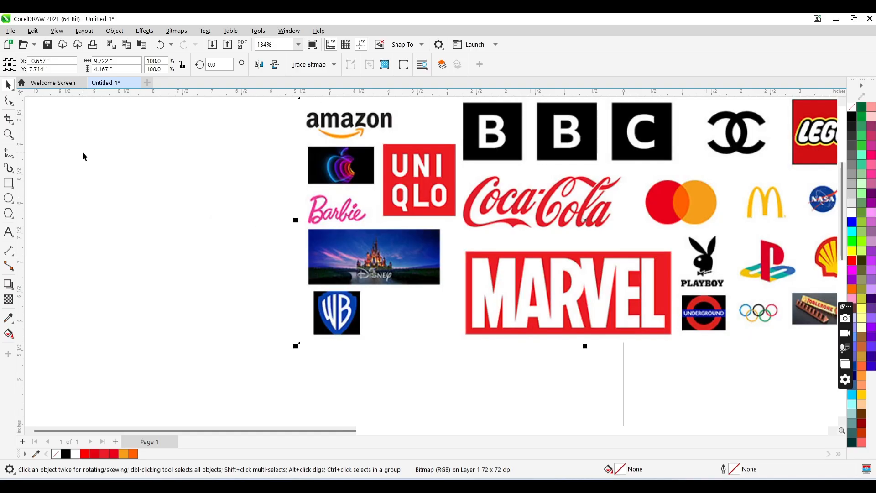
Add the artistic text "bbc" in the blank area left of the collage and convert it to UPPERCASE
left_click(8, 231)
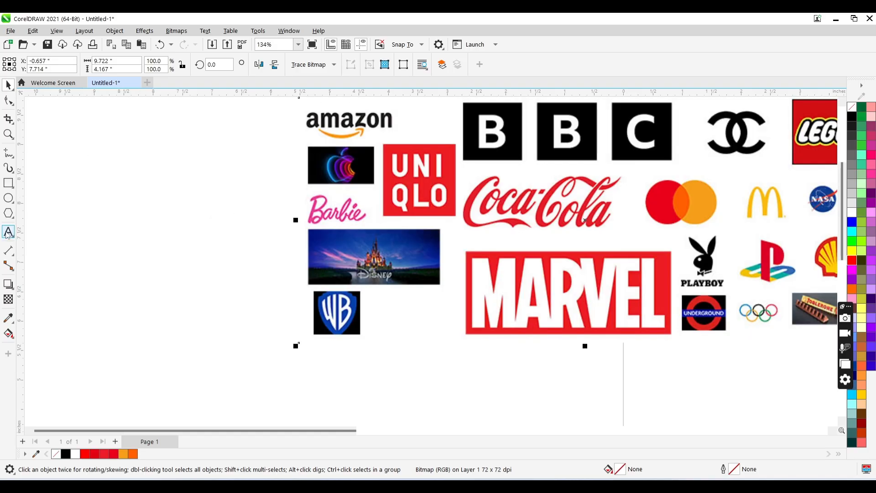
left_click(62, 237)
type("bb")
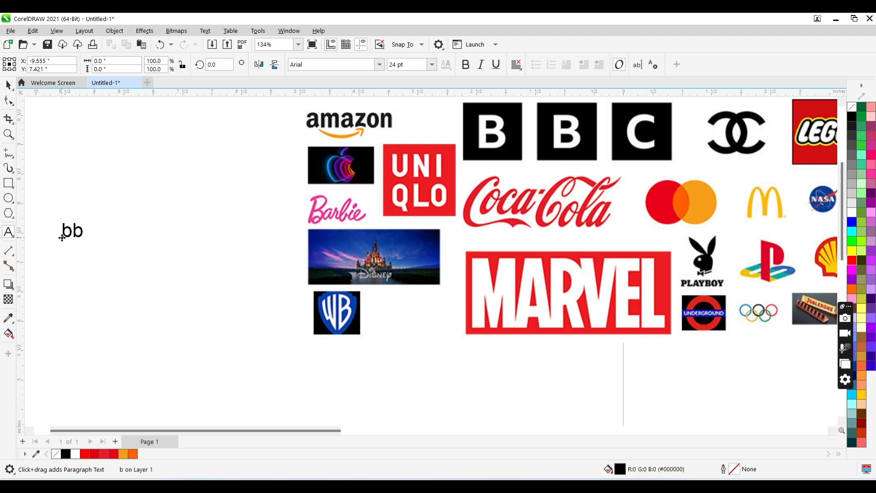
type("c")
key("ctrl+a")
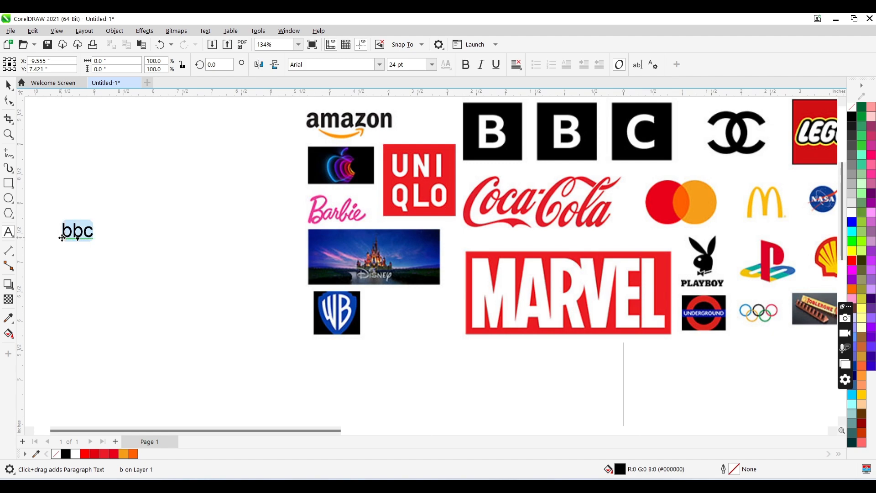
key("shift+F3")
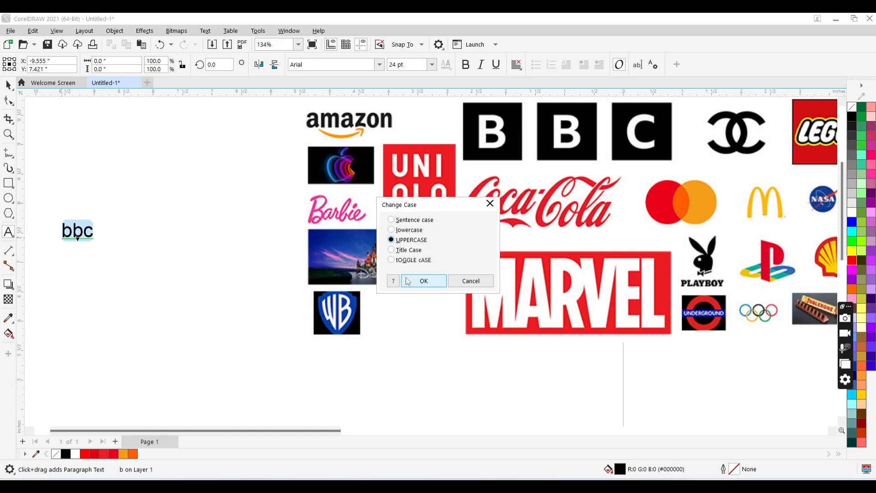
left_click(423, 281)
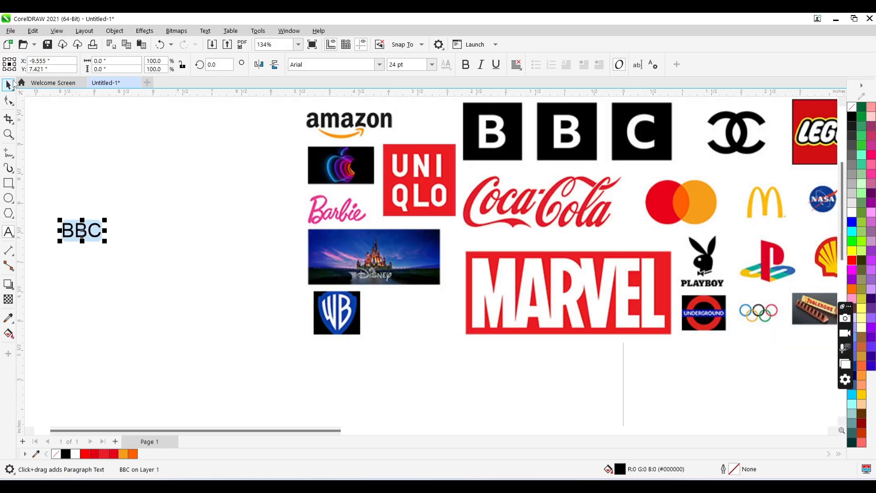
Make the BBC text bold in Arial and scale it up proportionally to about 78 pt
left_click(10, 85)
left_click(379, 65)
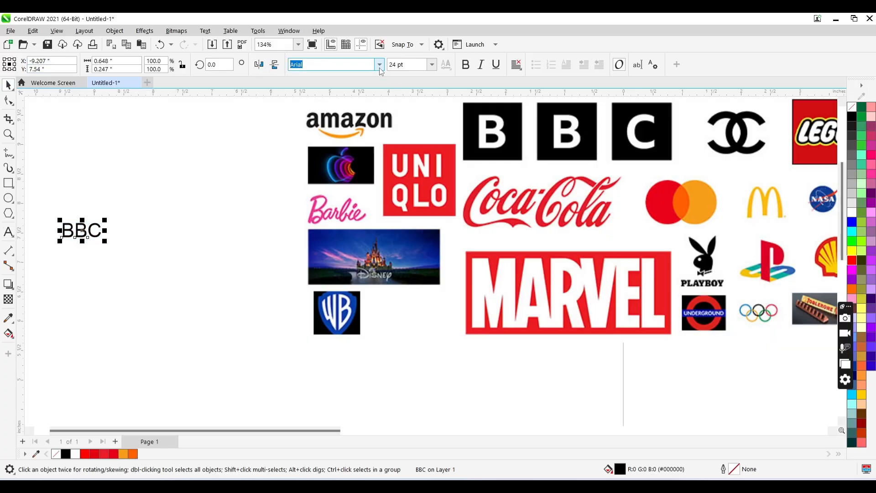
left_click(466, 66)
left_click(466, 66)
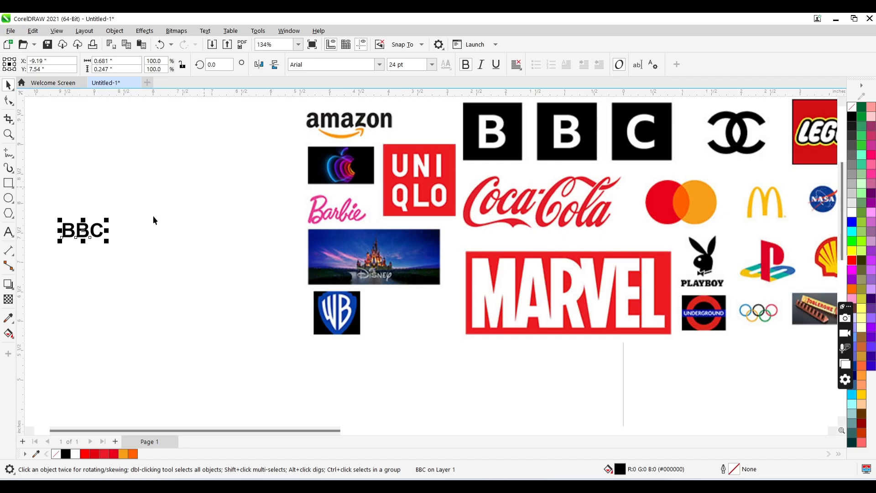
left_click(113, 246)
left_click(102, 237)
left_click_drag(107, 218, 197, 152)
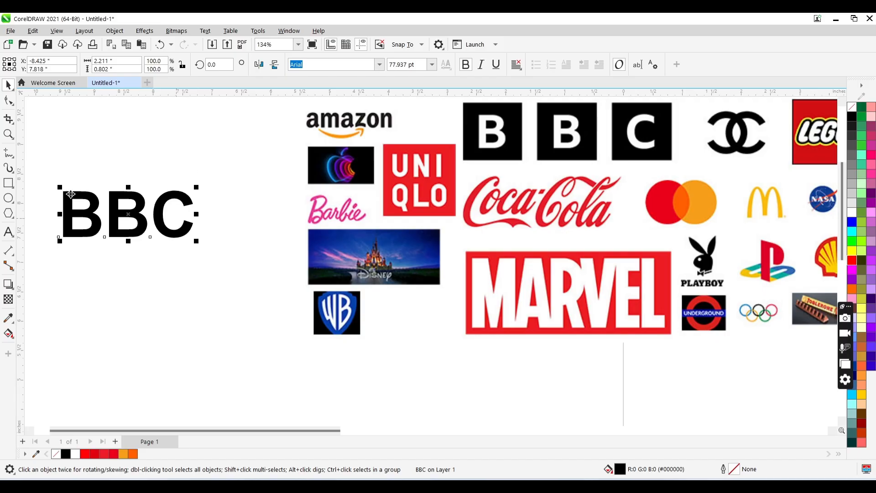
Move the logo collage further right and down, and move the BBC text lower to clear space above it
left_click(398, 283)
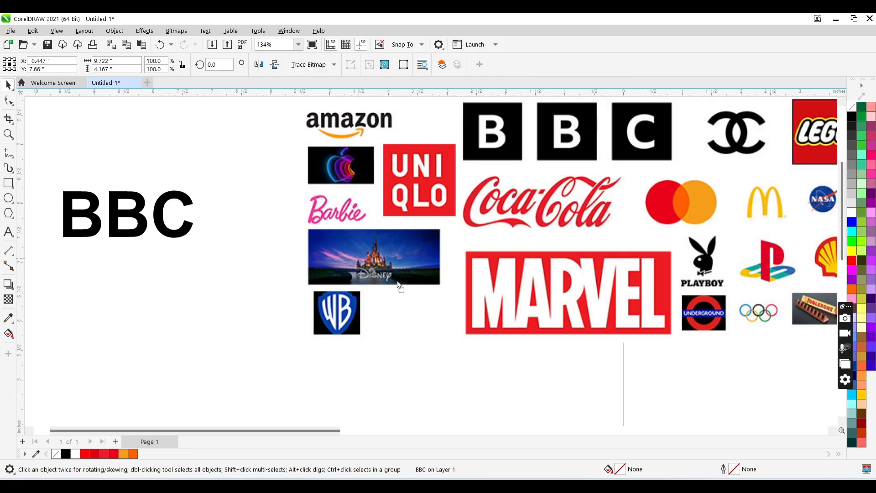
left_click_drag(397, 283, 498, 325)
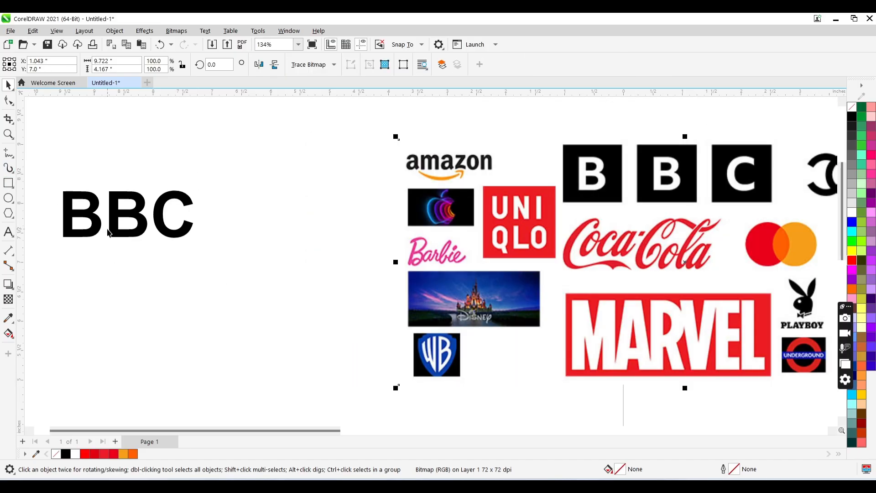
left_click_drag(102, 232, 146, 315)
Draw a rectangle about 0.73 by 0.675 inches above the BBC text and fill it with black
left_click(8, 183)
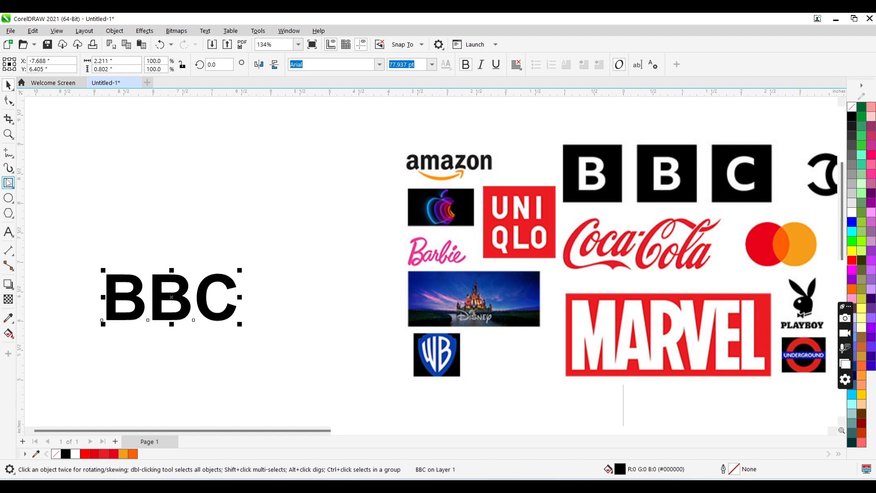
left_click_drag(61, 160, 105, 199)
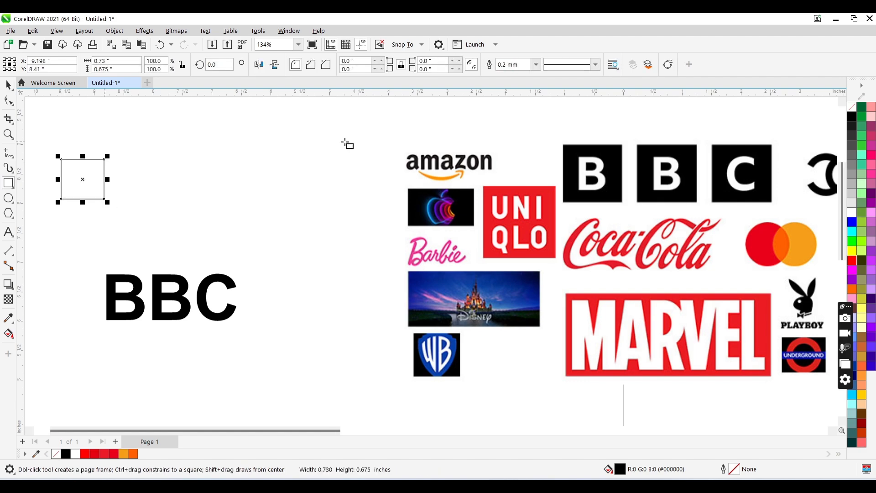
left_click(851, 117)
key("space")
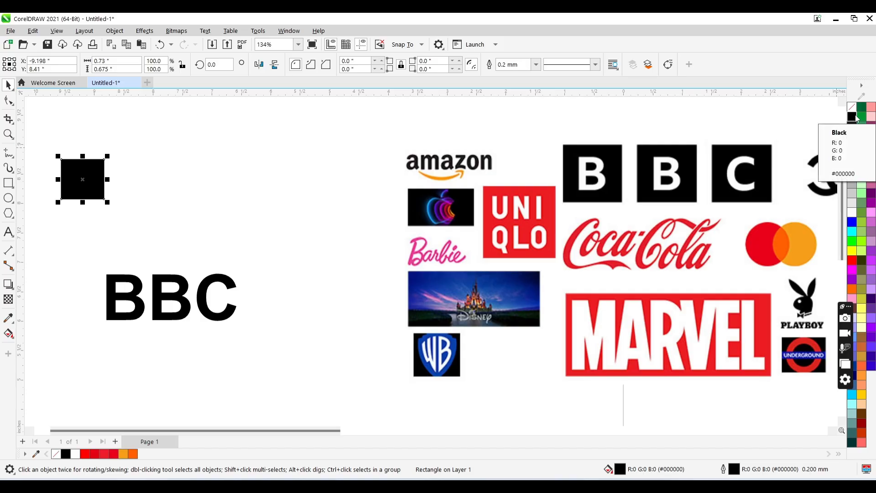
Duplicate the black rectangle twice to form a row of three with narrow, equal gaps
key("ctrl+d")
left_click_drag(108, 171, 138, 182)
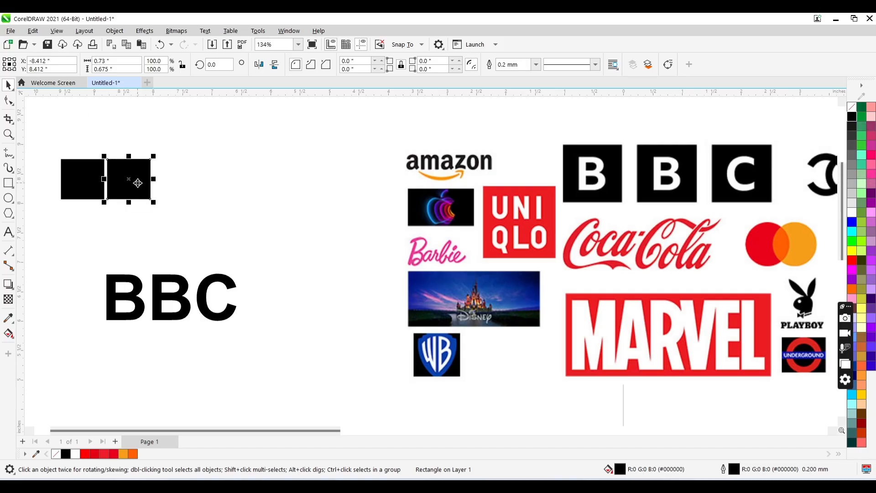
key("ctrl+d")
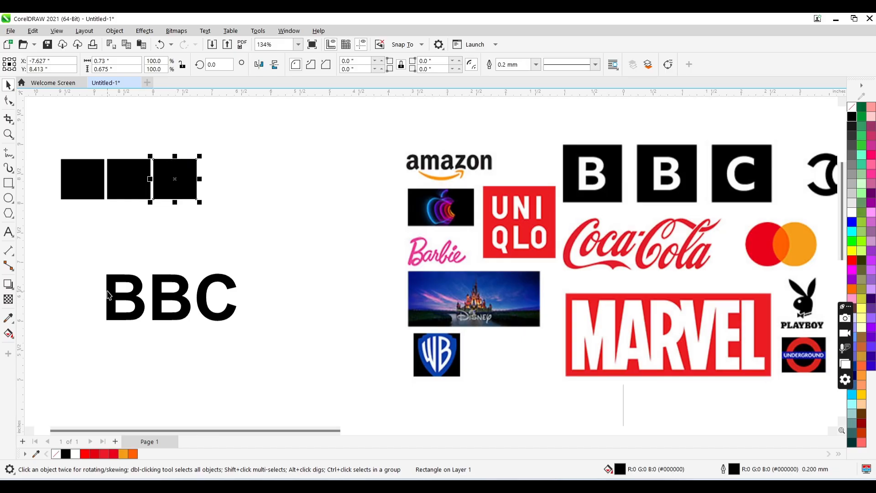
Scale the BBC text down to about 34 pt and break it apart into separate letters
left_click(121, 295)
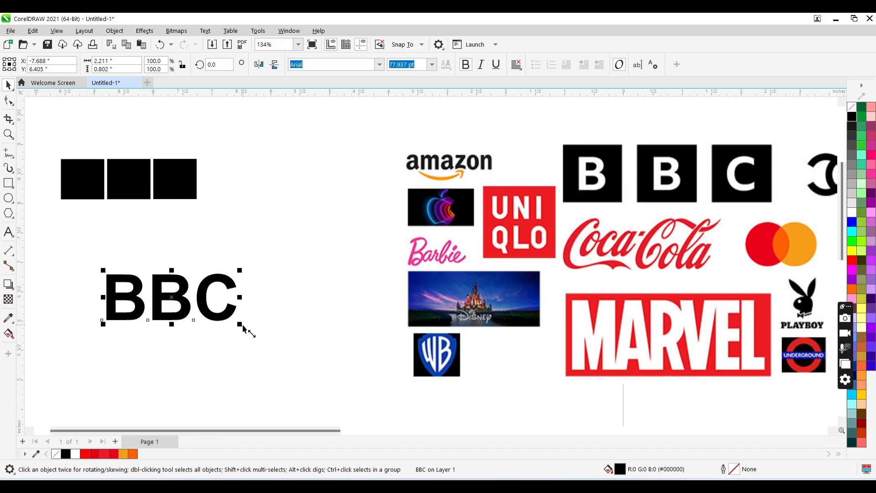
left_click_drag(241, 326, 182, 299)
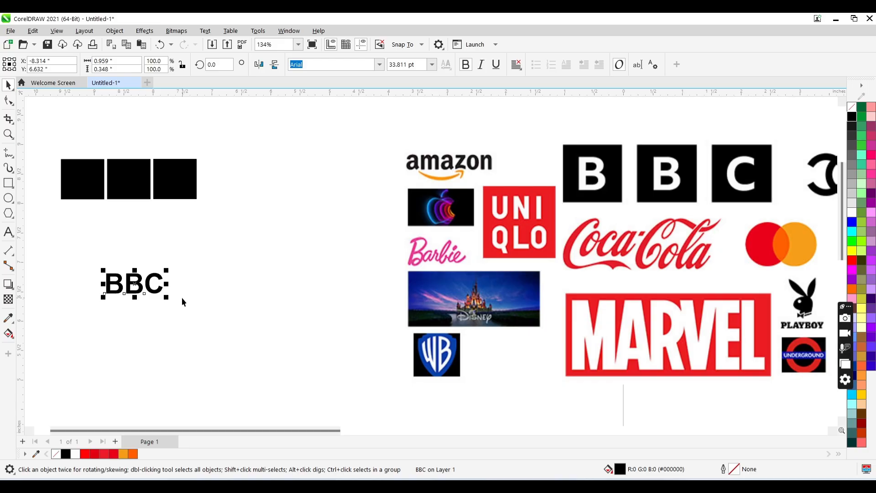
key("ctrl+k")
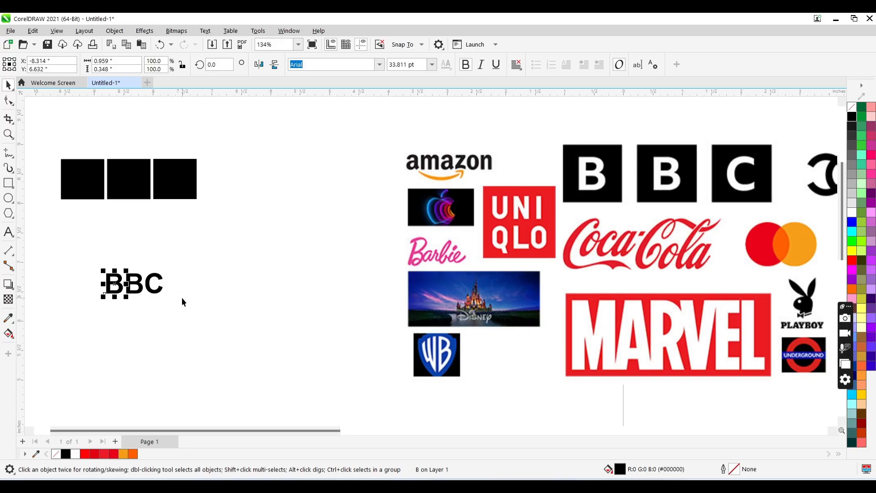
Place one BBC letter on each of the three black squares and fill all three letters with white
left_click(124, 283)
left_click_drag(124, 284, 83, 179)
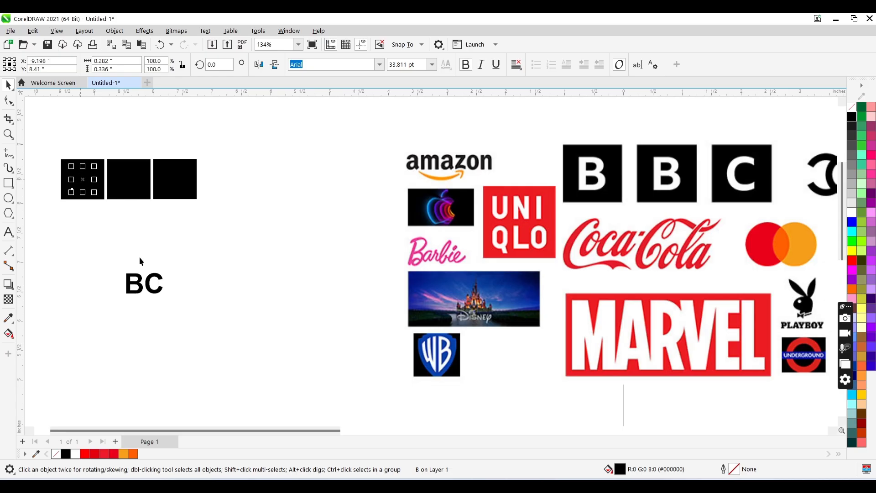
left_click(134, 233)
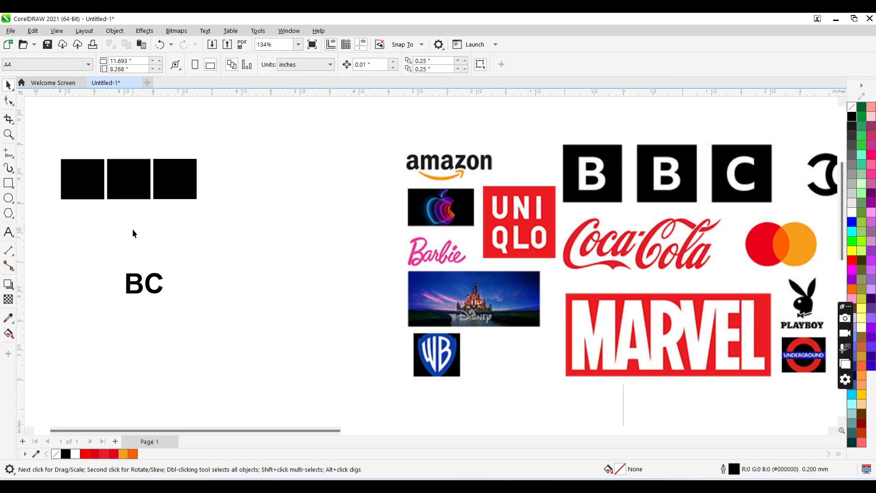
left_click_drag(137, 287, 125, 179)
left_click(147, 286)
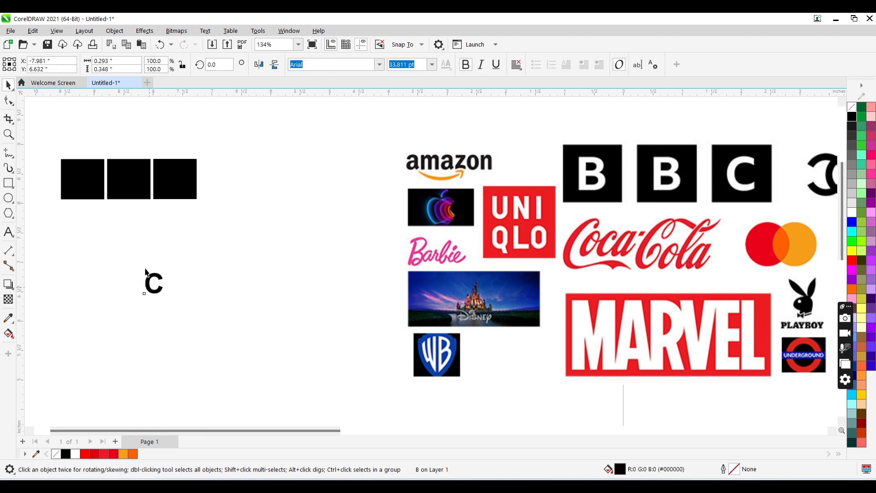
left_click_drag(145, 271, 173, 179)
left_click_drag(221, 158, 32, 213)
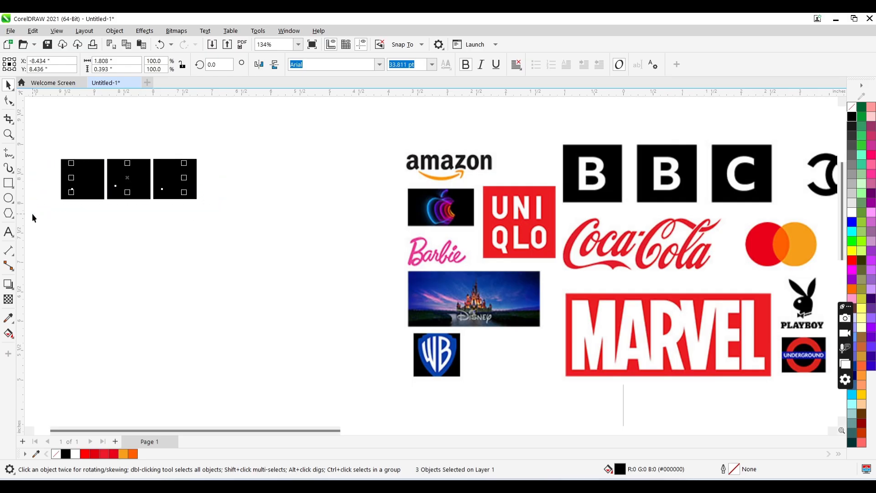
left_click(77, 454)
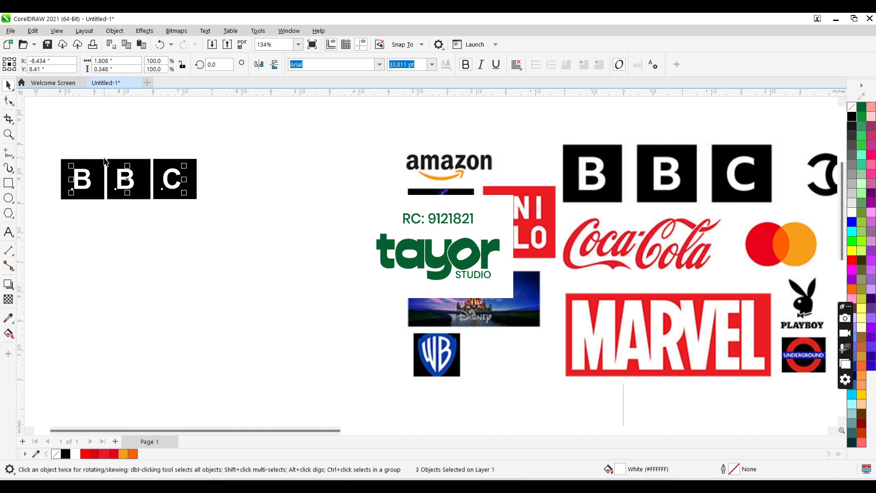
Centre each white letter within its own black square, both horizontally and vertically
left_click(114, 133)
left_click_drag(115, 133, 45, 229)
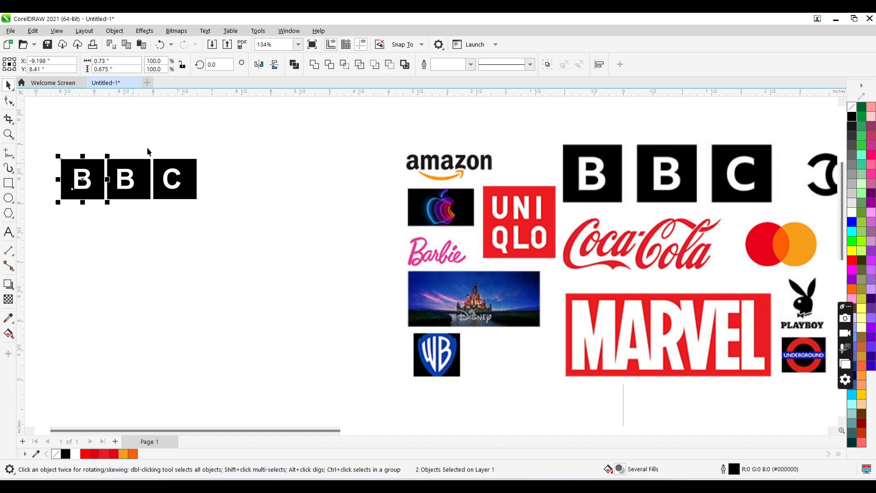
left_click_drag(159, 142, 95, 213)
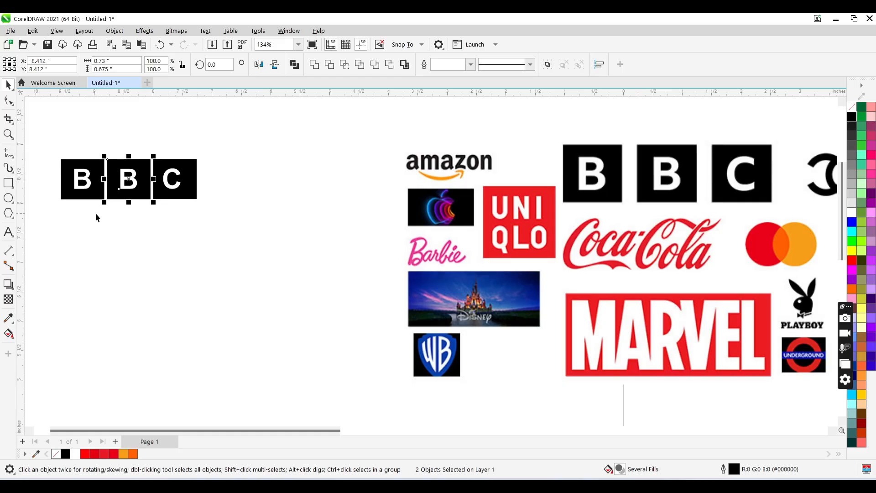
left_click_drag(234, 140, 136, 221)
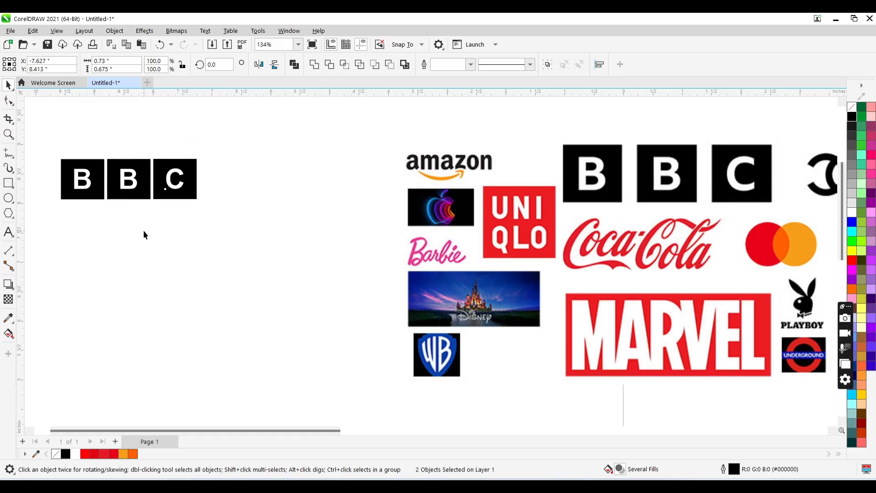
left_click(143, 230)
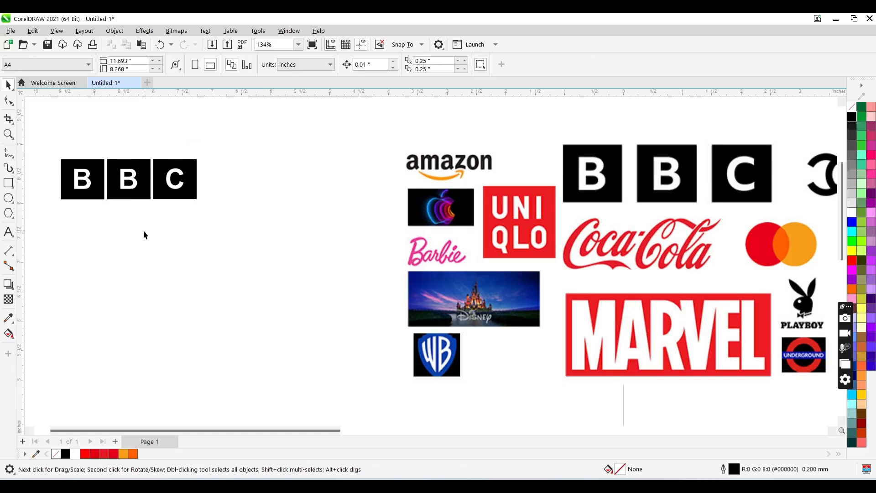
Add the artistic text "Coca-Cola" below the BBC squares
left_click(10, 232)
left_click(75, 258)
type("C")
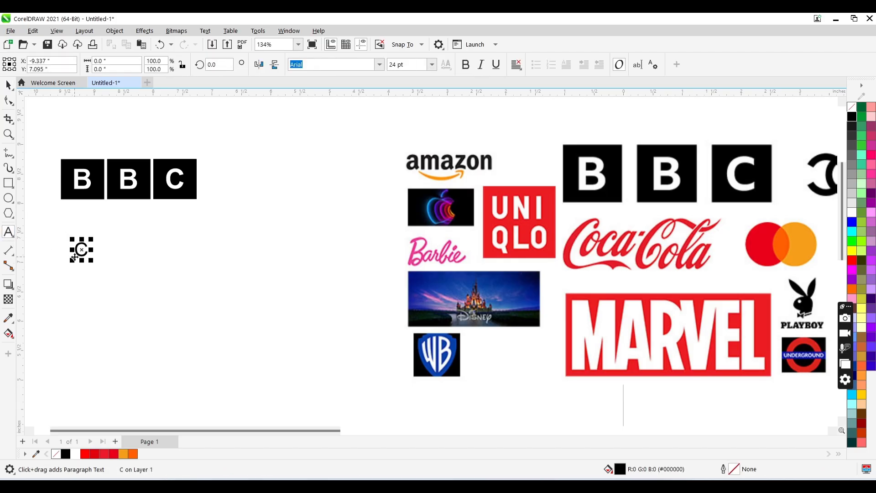
type("oca-co")
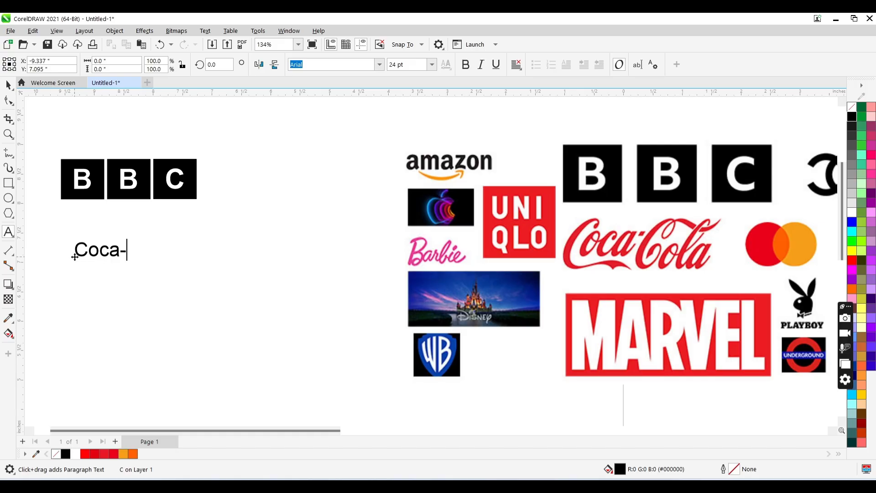
key("BackSpace")
key("BackSpace")
type("Cola")
key("ctrl+space")
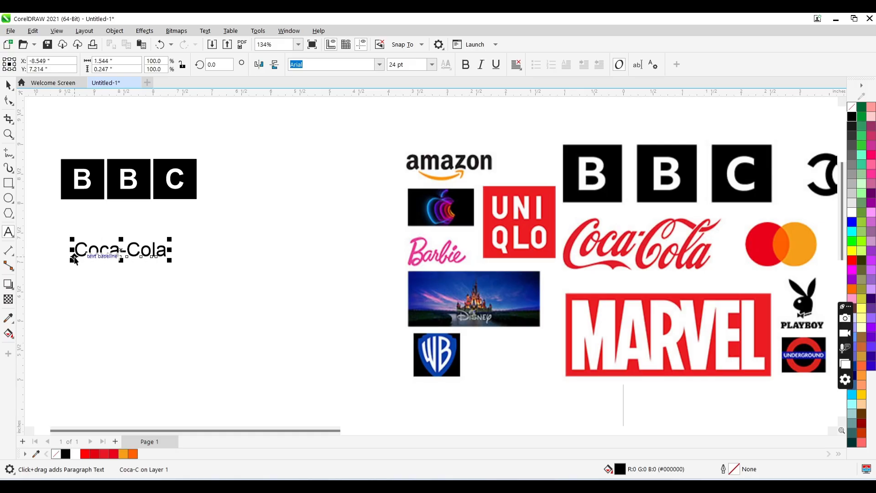
Set the Coca-Cola text's font to CocaCola, move it below the reference logos, and break it apart
left_click(379, 65)
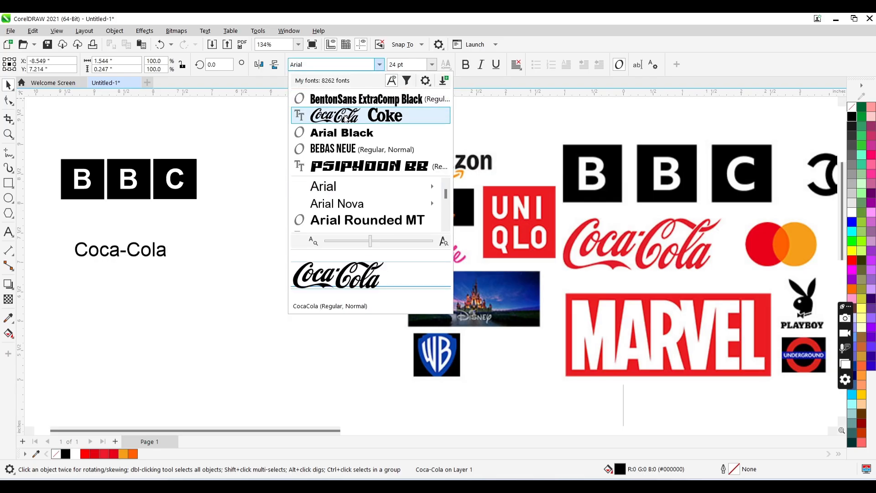
left_click(345, 115)
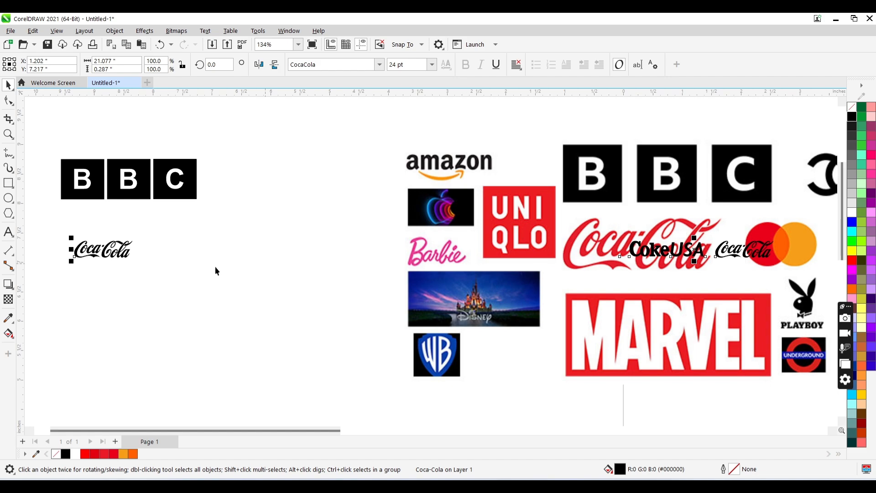
left_click_drag(124, 255, 94, 398)
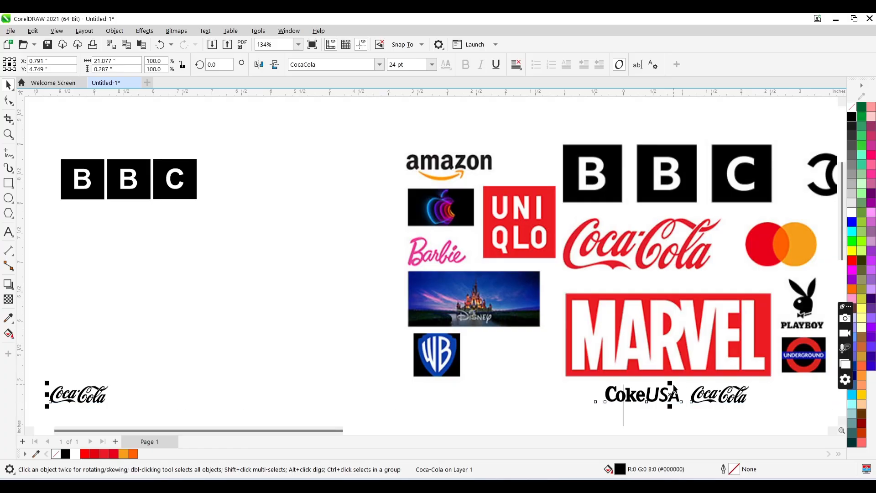
key("ctrl+k")
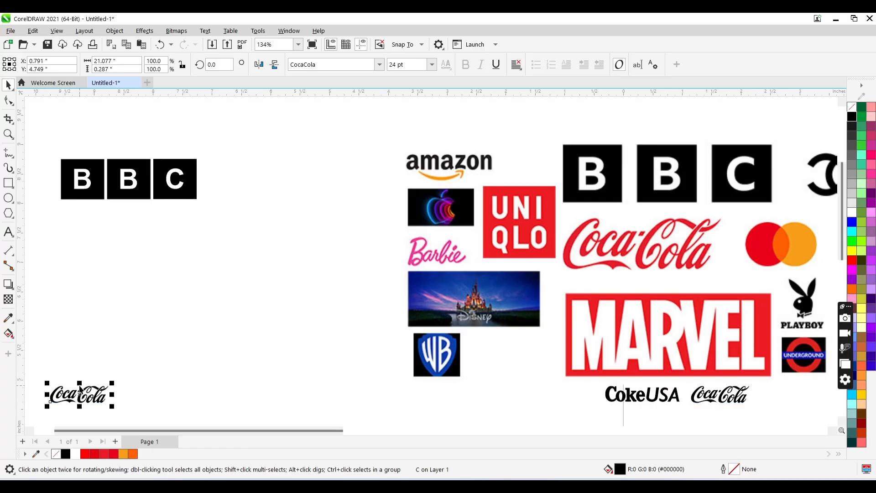
Move the separated Coca-Cola wordmark beneath the BBC squares and enlarge it to about 2.8 by 0.81 inches
left_click(88, 390)
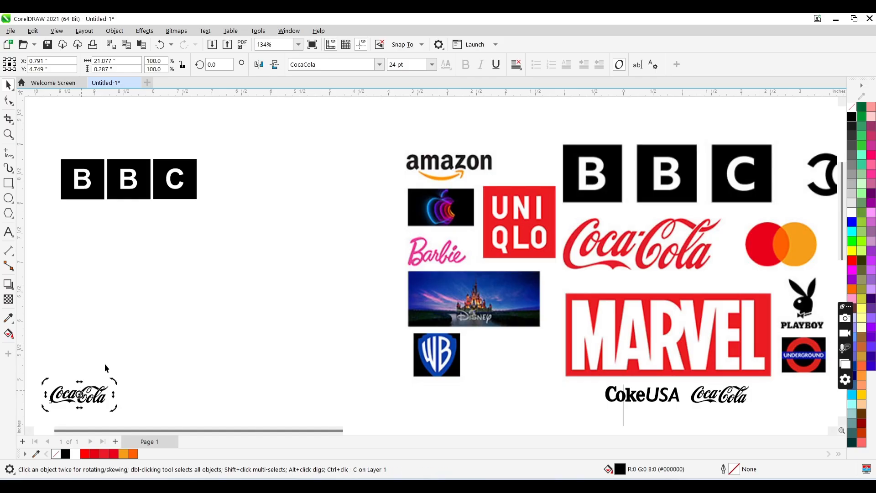
left_click(105, 363)
left_click(96, 387)
left_click_drag(95, 390, 164, 237)
left_click(182, 252)
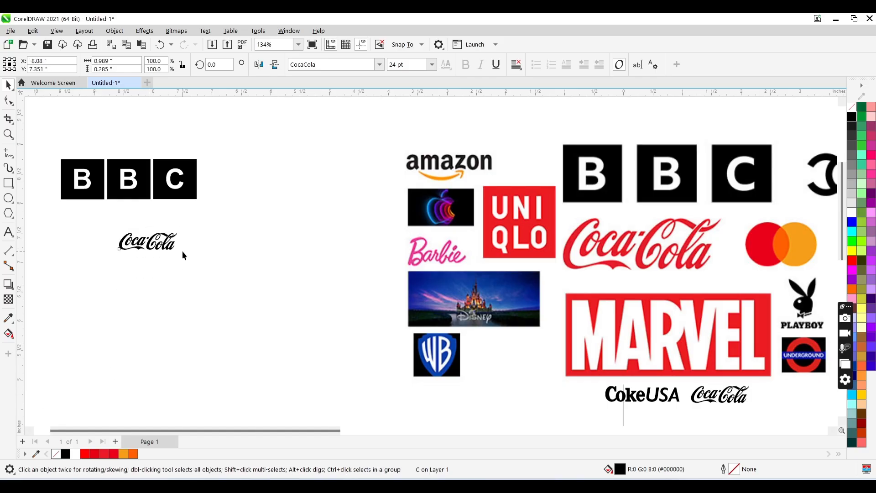
left_click_drag(180, 253, 235, 290)
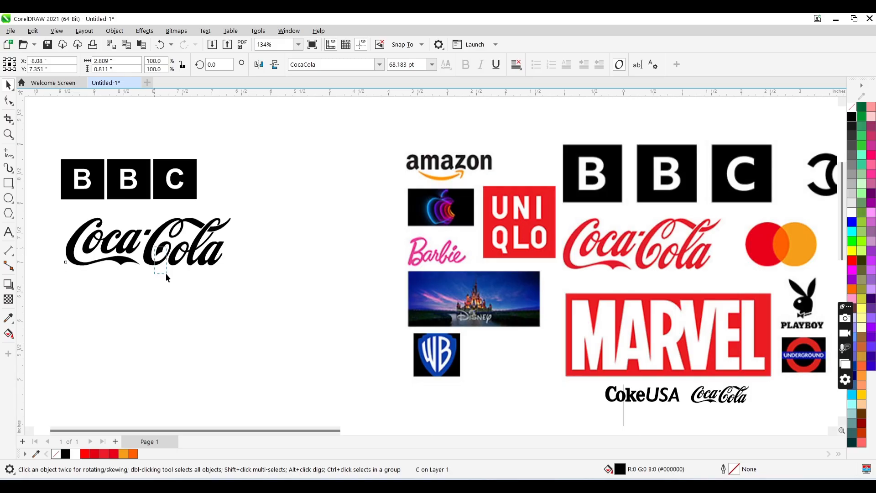
Fill the Coca-Cola wordmark with red sampled from the reference logo and move it above and right of the BBC squares
left_click(70, 302)
left_click(7, 319)
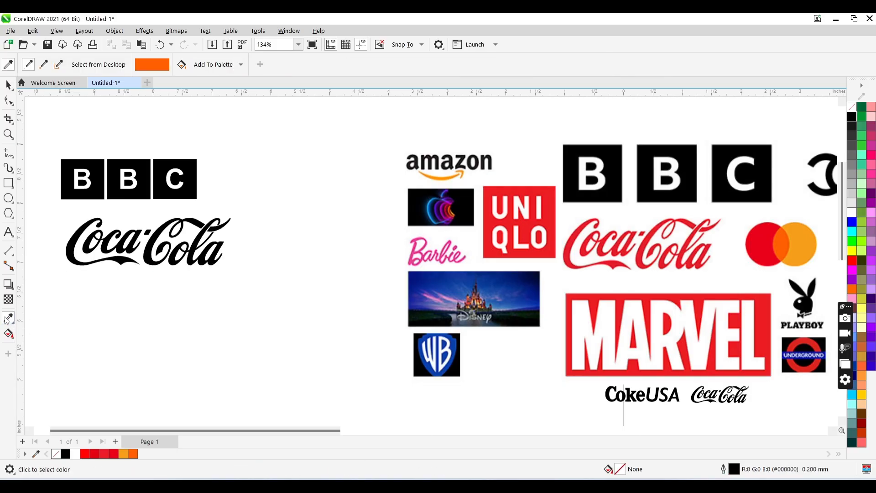
left_click(577, 241)
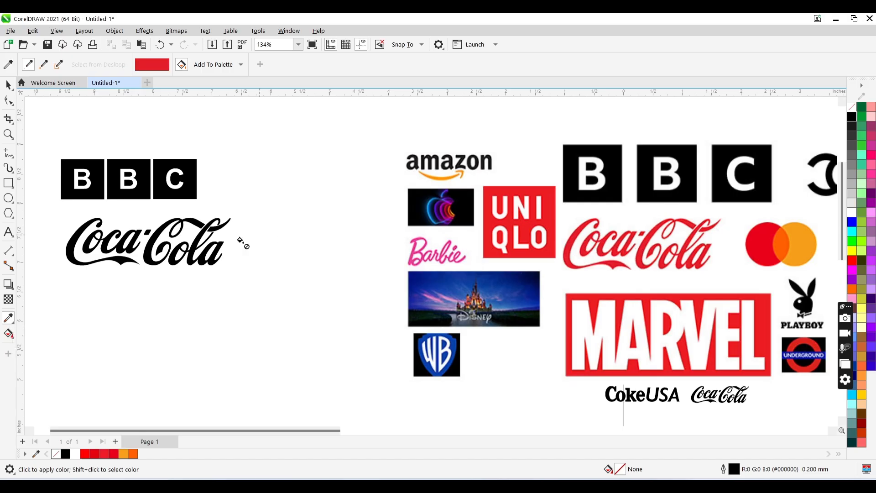
left_click(72, 247)
key("space")
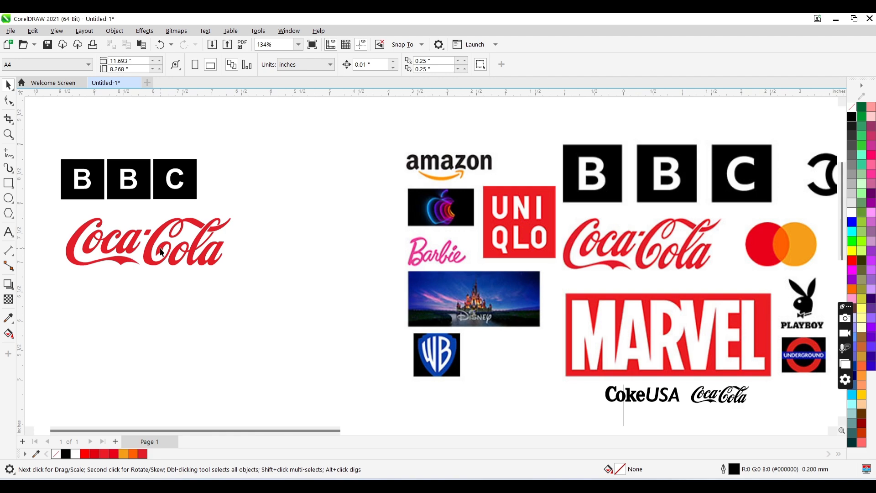
left_click_drag(160, 252, 284, 189)
left_click_drag(283, 145, 288, 118)
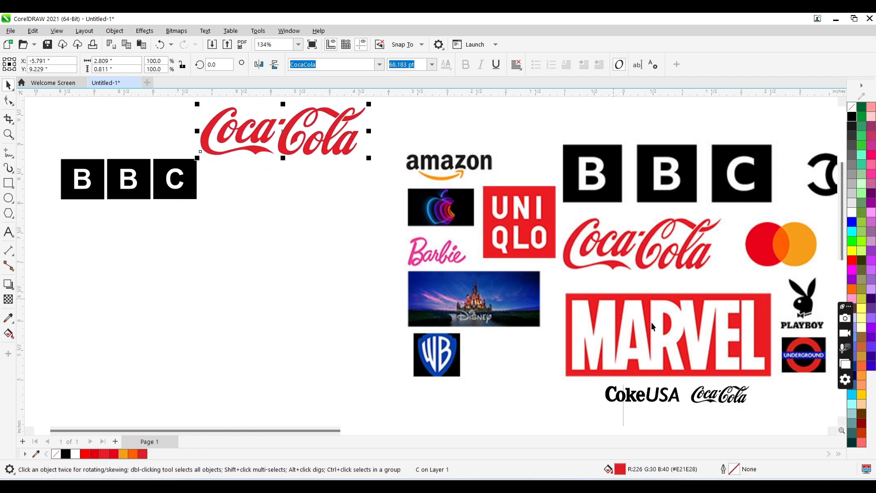
Add the text "Marvel" below the BBC squares and change its case to UPPERCASE
left_click(8, 231)
left_click(127, 269)
type("Marvel")
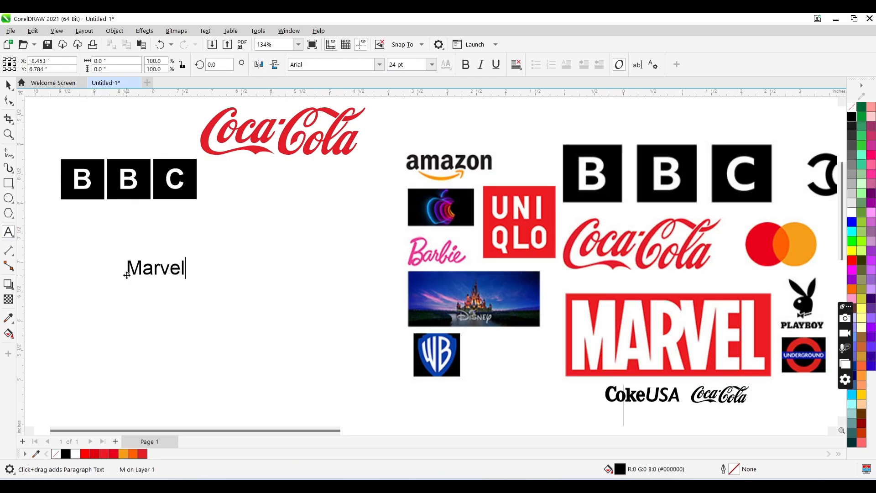
key("ctrl+a")
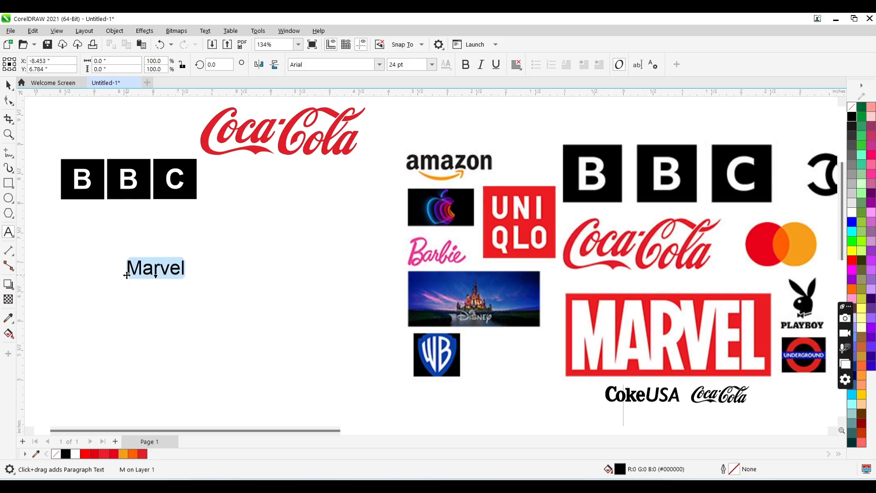
key("shift+F3")
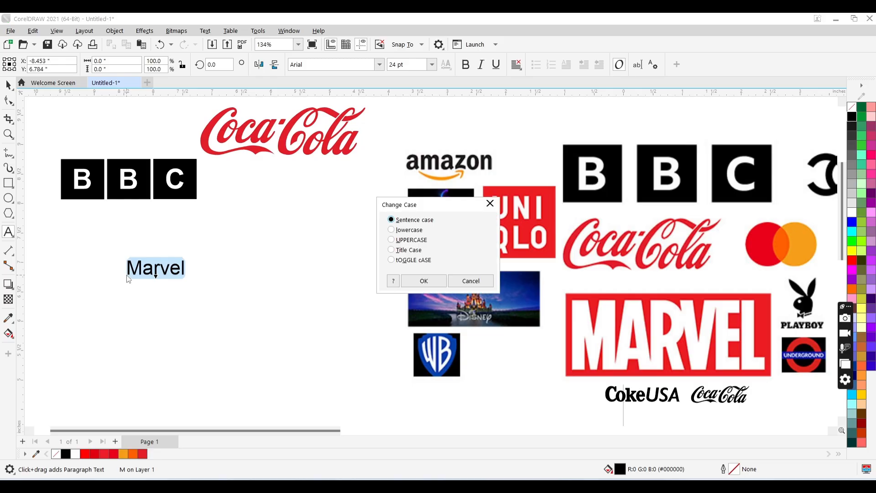
left_click(409, 241)
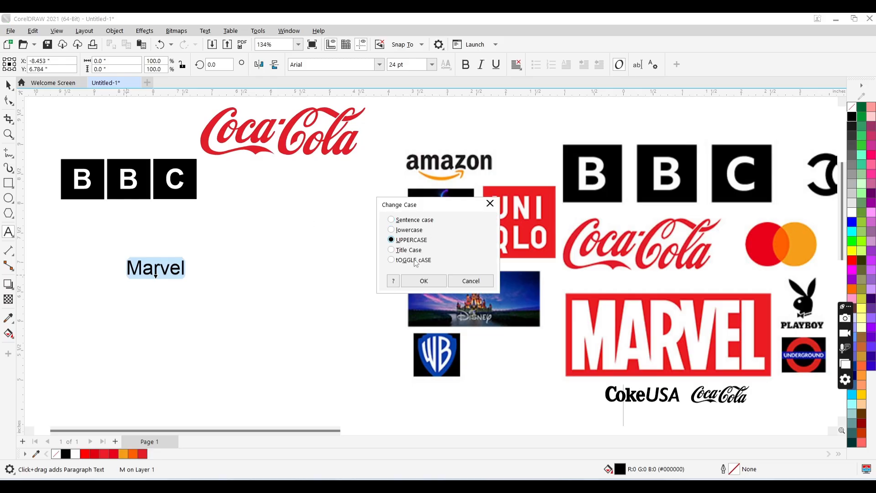
left_click(423, 281)
Set the MARVEL text to BentonSans ExtraComp Black, enlarge it to about 75 pt, and shift it right and down
left_click(379, 65)
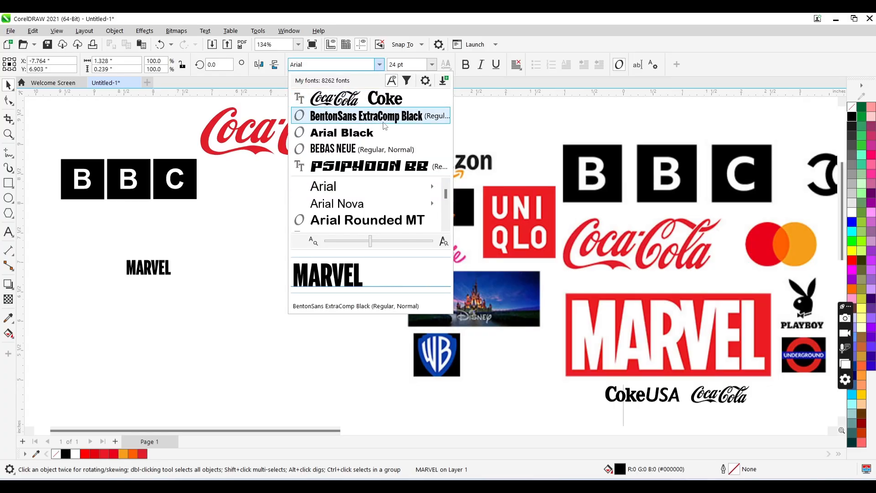
left_click(383, 117)
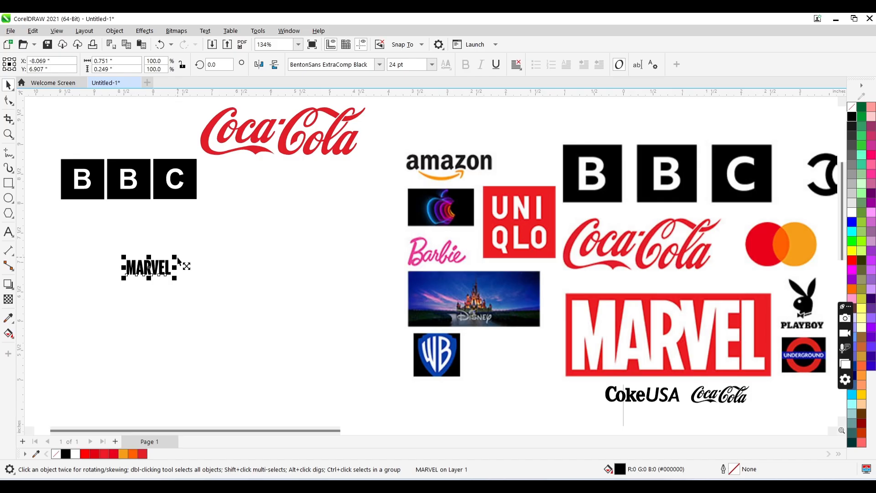
left_click_drag(177, 258, 223, 241)
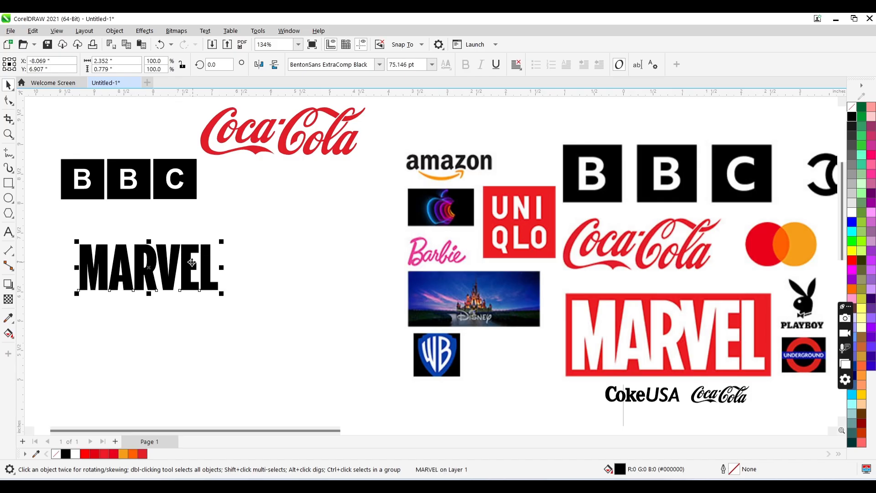
left_click_drag(196, 262, 254, 282)
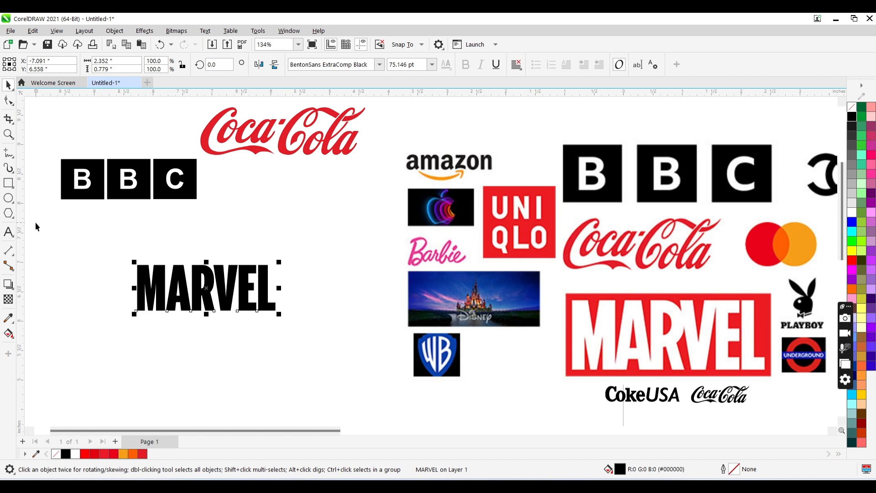
Tighten the letter spacing of the MARVEL text with the Shape tool until the letters nearly touch
left_click(9, 102)
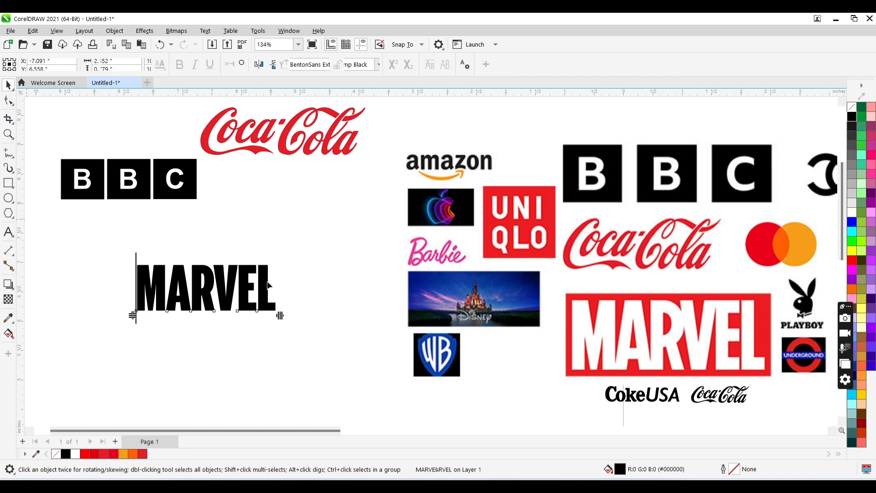
mouse_move(280, 314)
left_mouse_down()
mouse_move(261, 313)
mouse_move(381, 313)
mouse_move(284, 314)
left_mouse_up()
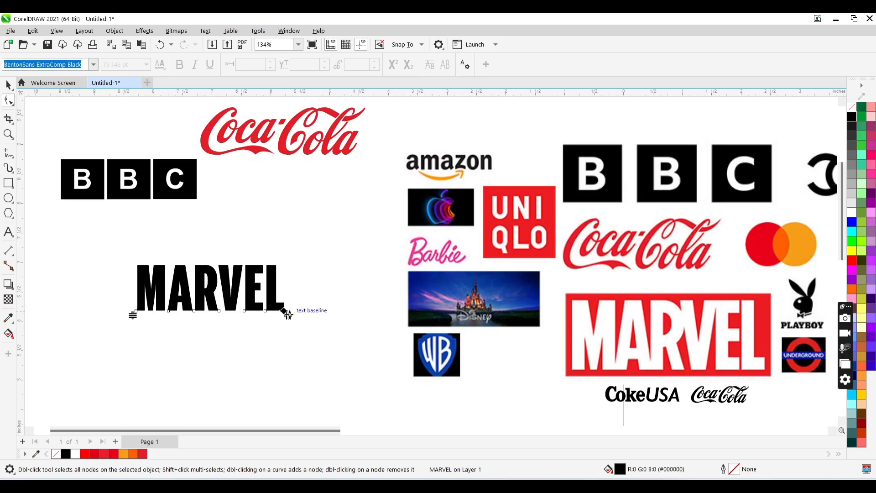
left_click_drag(287, 315, 267, 317)
key("space")
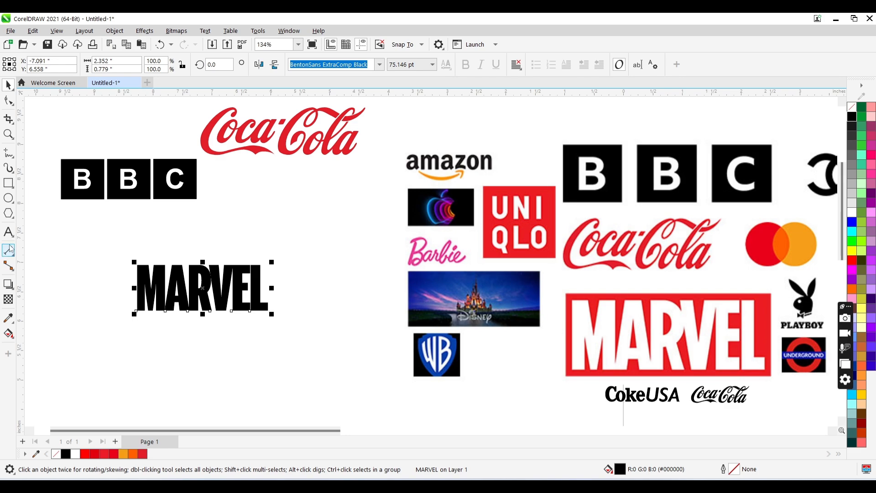
Draw a rectangle about 2.7 × 1.1 in over the upper part of the MARVEL text, wider than the word
left_click(8, 182)
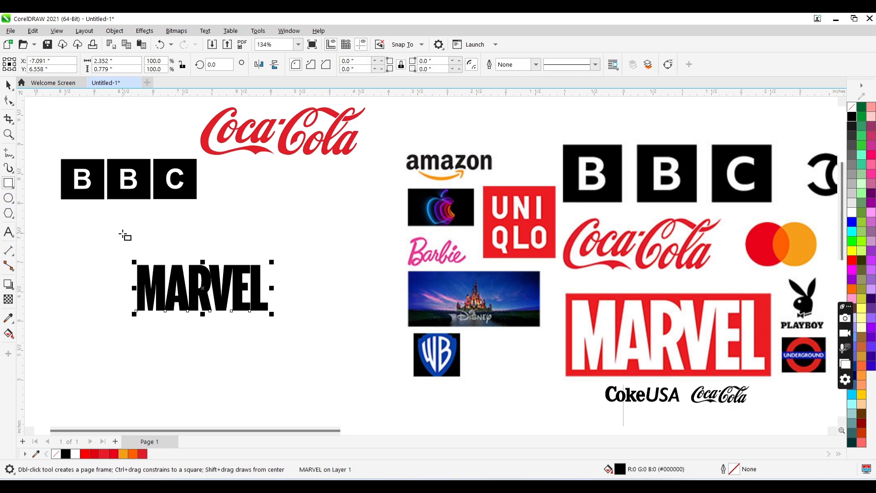
left_click_drag(122, 233, 282, 298)
key("space")
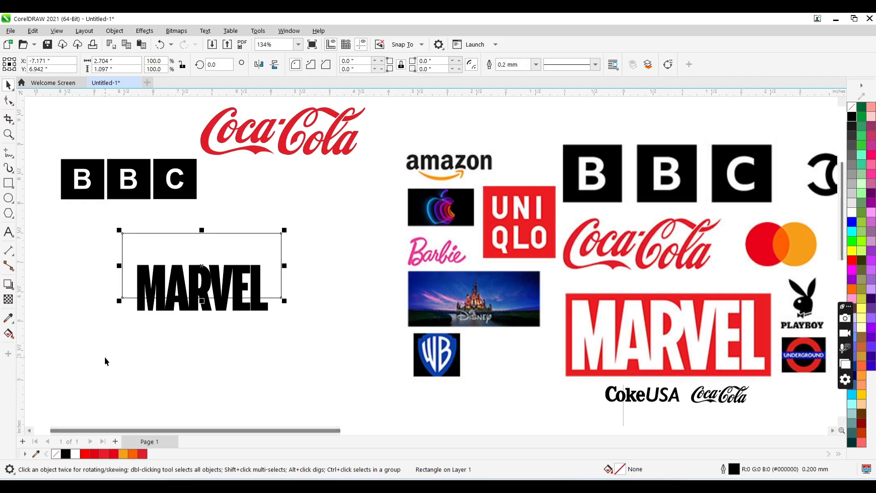
Fill the rectangle with red sampled from the Marvel reference logo and remove its outline
left_click(8, 318)
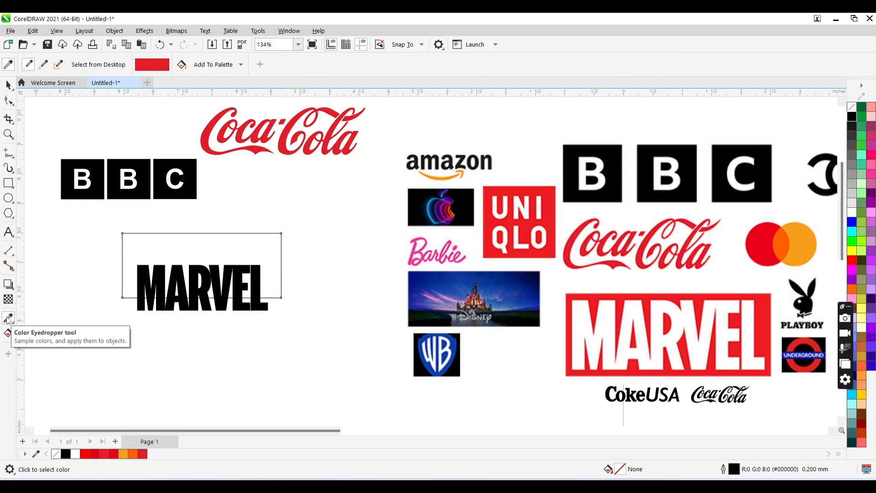
left_click(593, 296)
left_click(253, 246)
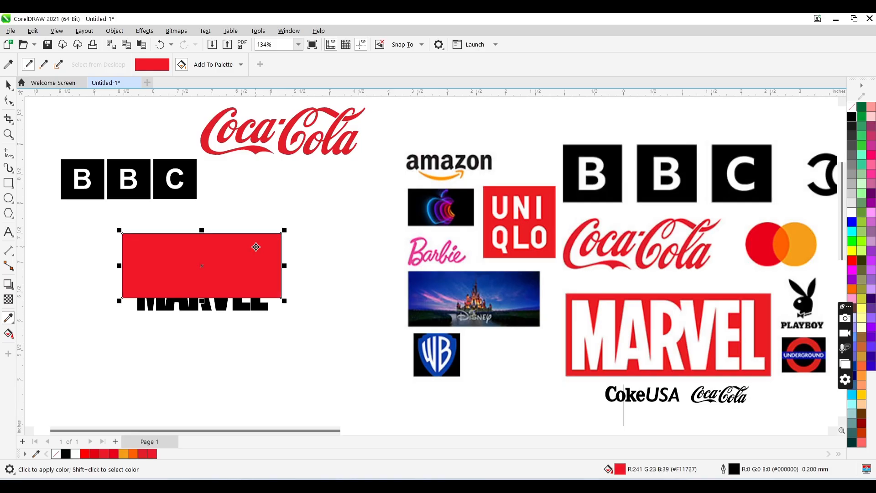
key("space")
right_click(54, 455)
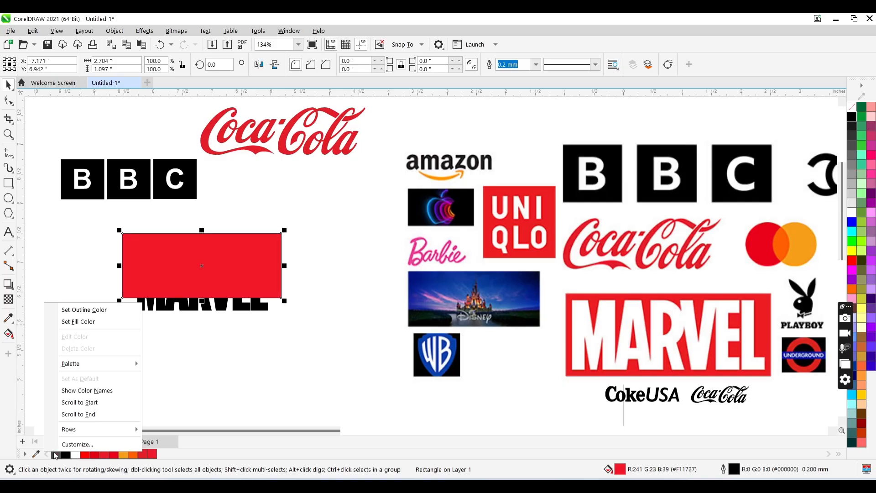
left_click(108, 312)
Color the MARVEL text white, bring it to the front, and move it up onto the red rectangle
left_click(167, 305)
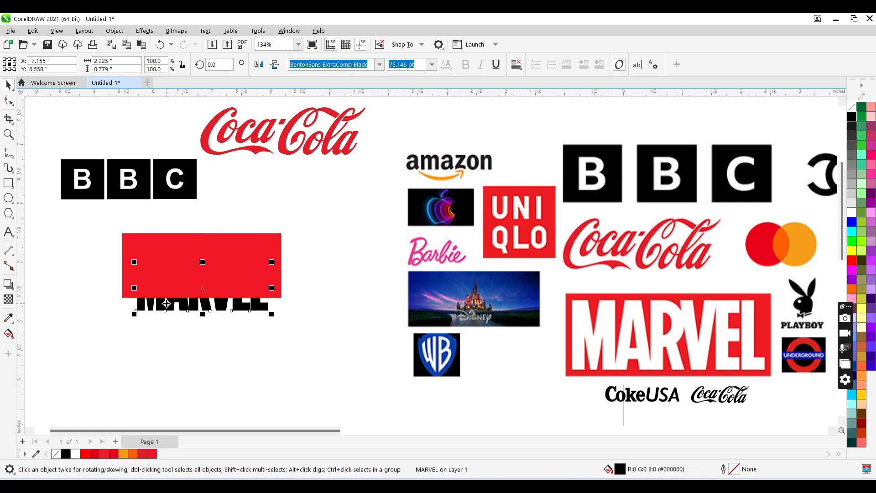
left_click(74, 454)
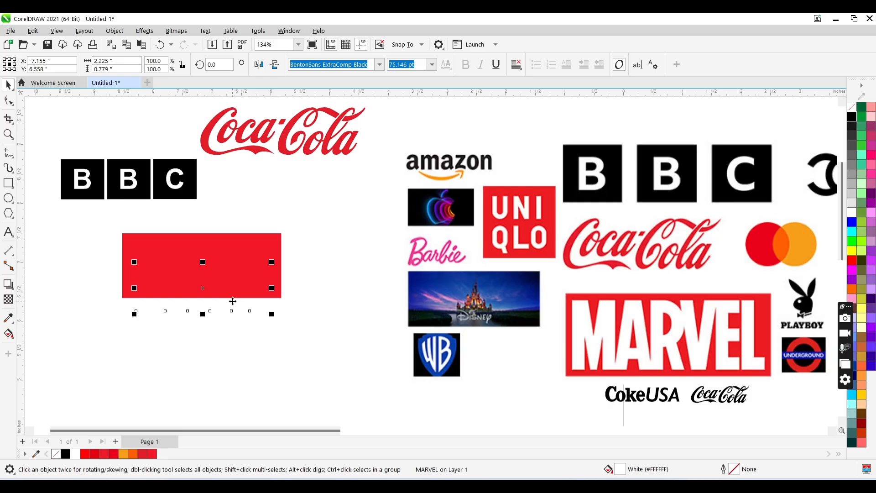
key("shift+Page_Up")
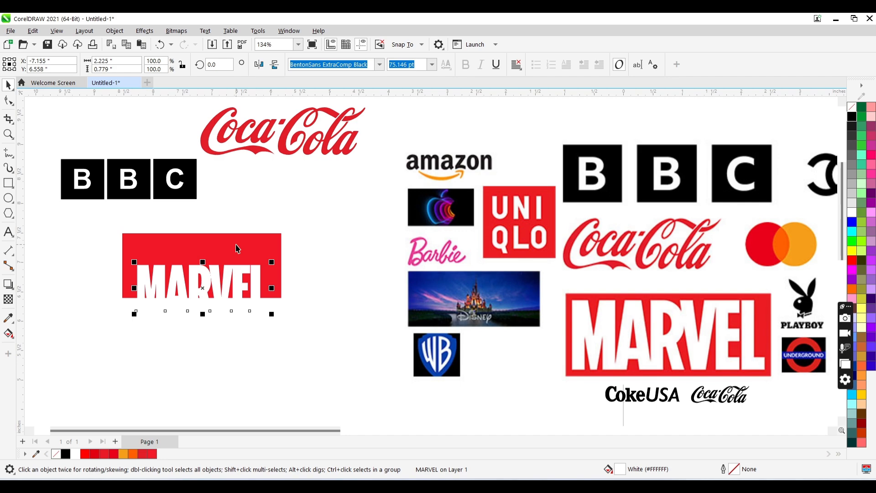
left_click_drag(209, 288, 209, 269)
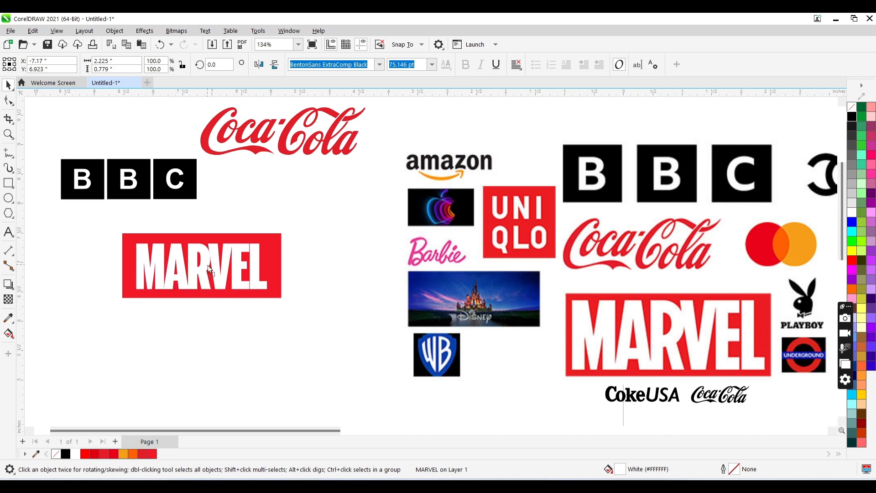
Center the MARVEL text on the rectangle, enlarge it to about 85 pt, and move the logo below the Coca-Cola wordmark
left_click(276, 259, "shift")
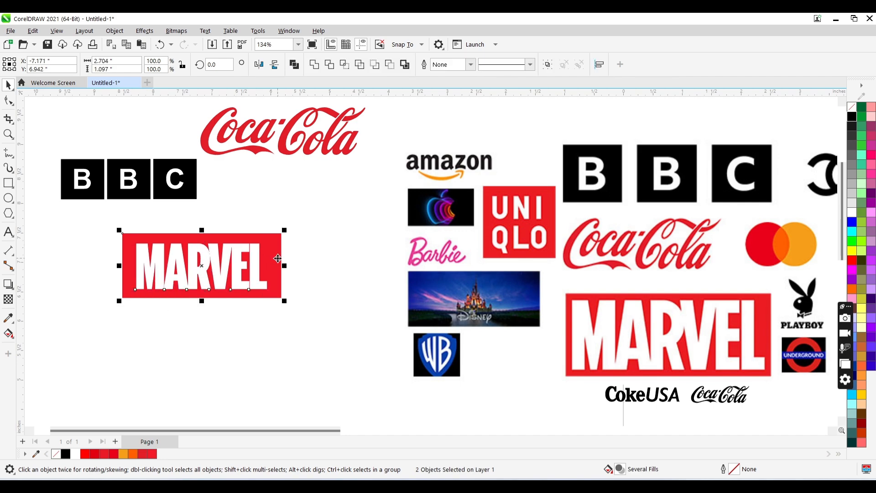
key("e")
left_click(253, 322)
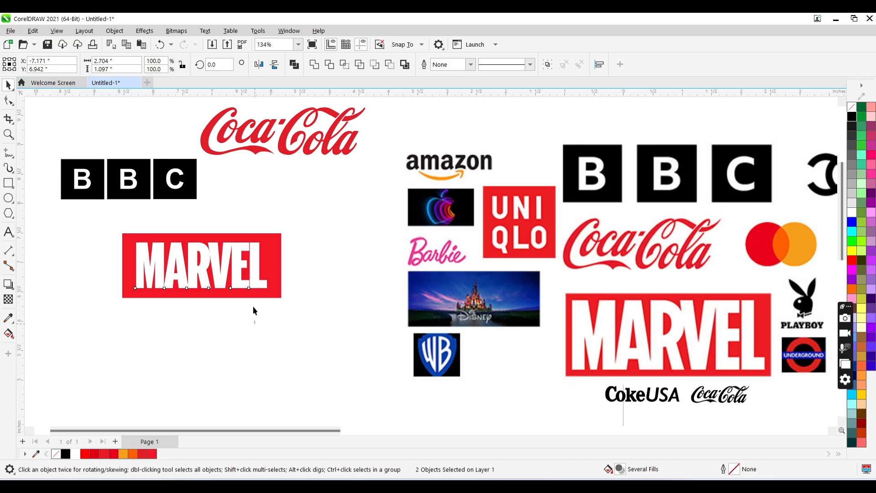
left_click(237, 288)
left_click_drag(271, 291, 280, 308)
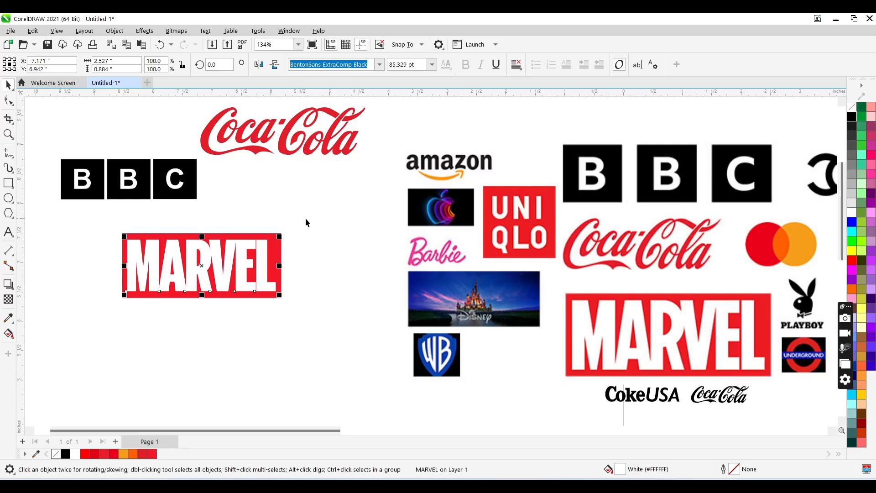
left_click_drag(191, 286, 275, 224)
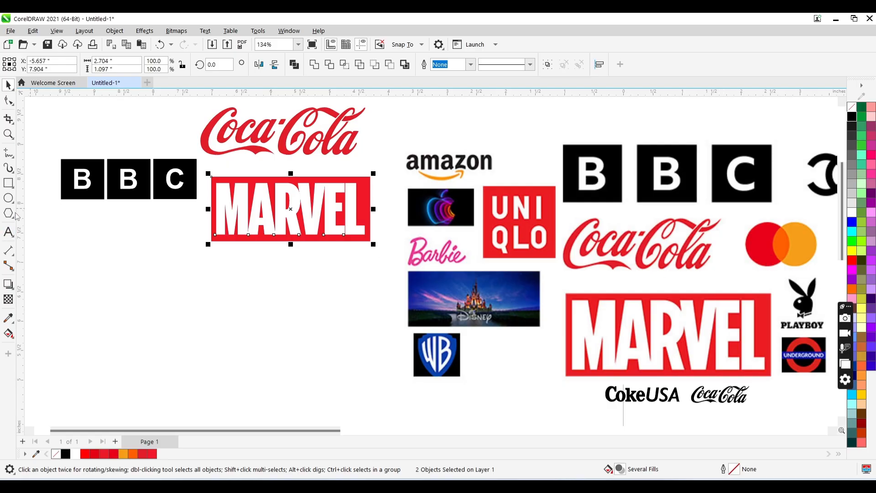
Draw a circle about 1.36 in across below the BBC squares for the Mastercard logo
left_click(8, 198)
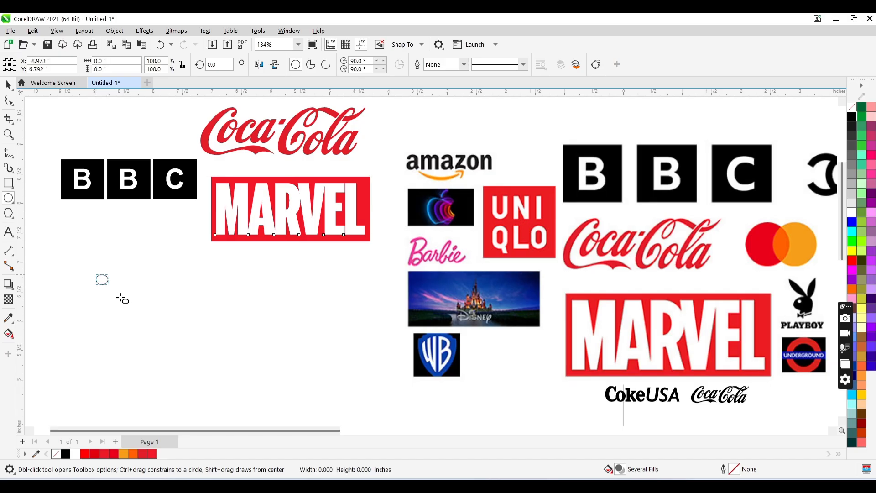
left_click_drag(120, 297, 176, 354)
key("space")
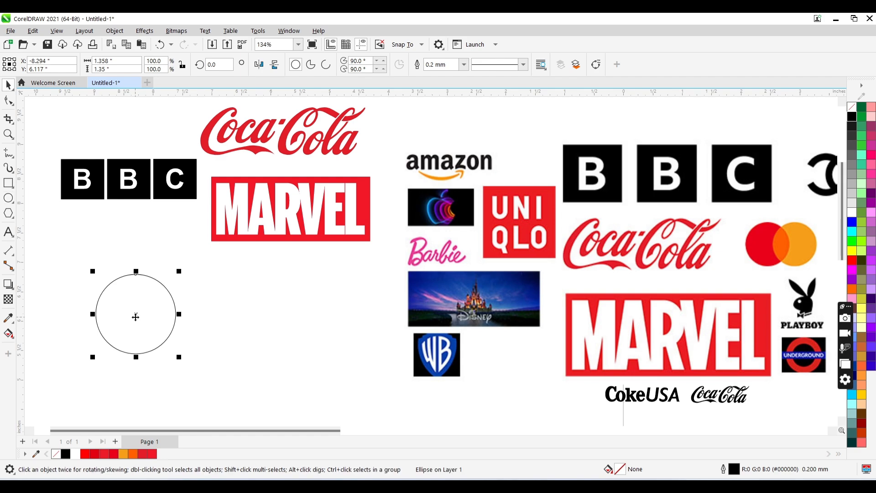
Duplicate the circle, place the copy to its right so both overlap, and align their centers at the same height
key("ctrl+d")
left_click_drag(137, 311, 177, 322)
left_click(131, 298, "shift")
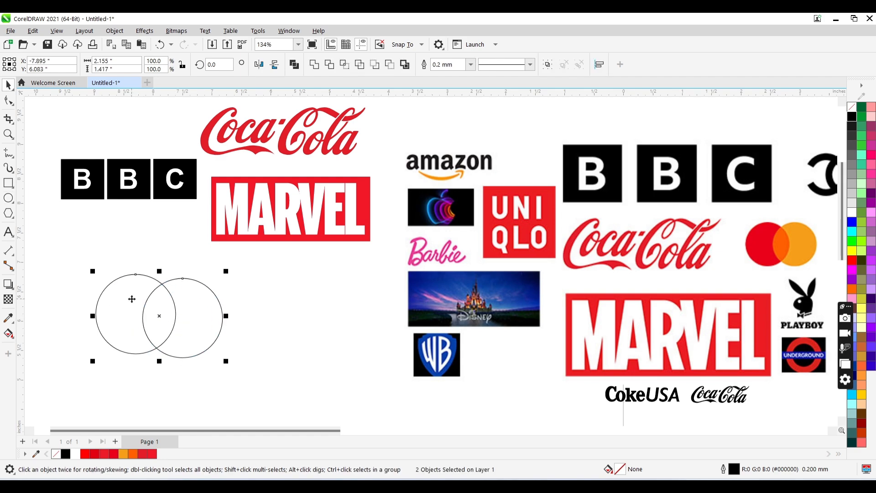
left_click(270, 335)
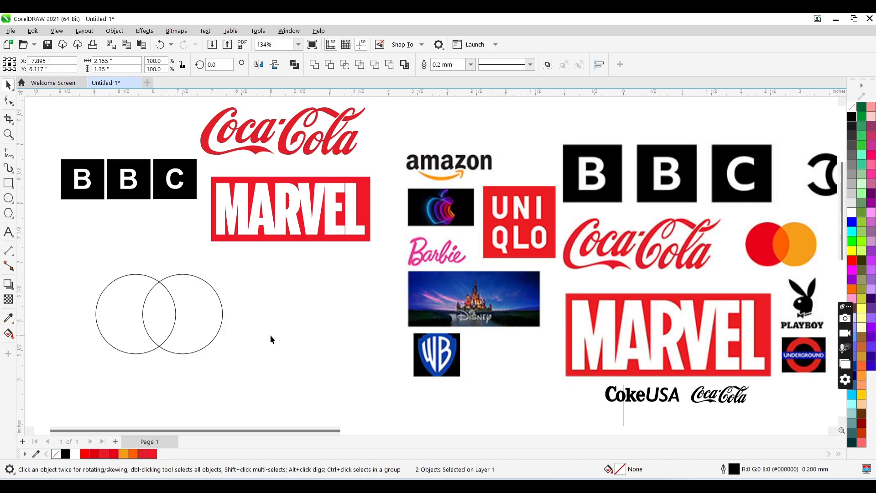
Nudge the right circle further right to narrow the overlap between the two circles
left_click(191, 334)
key("Right")
key("Right")
key("Right")
key("Right")
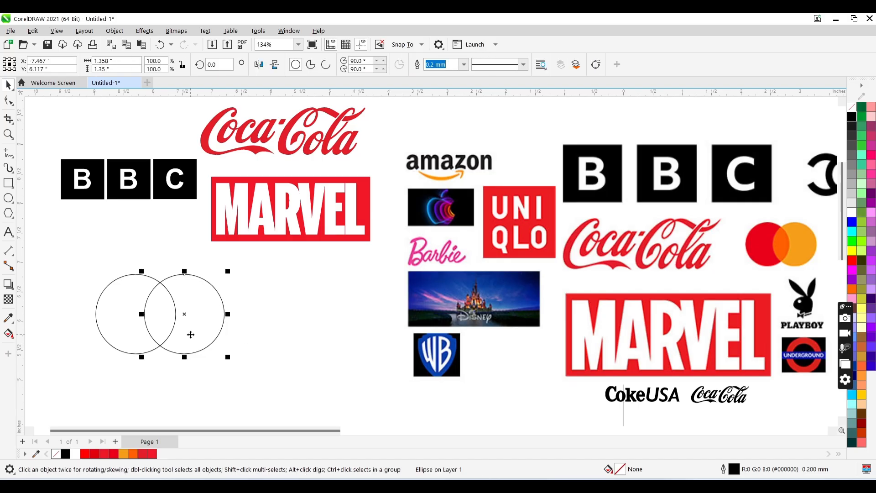
key("Right")
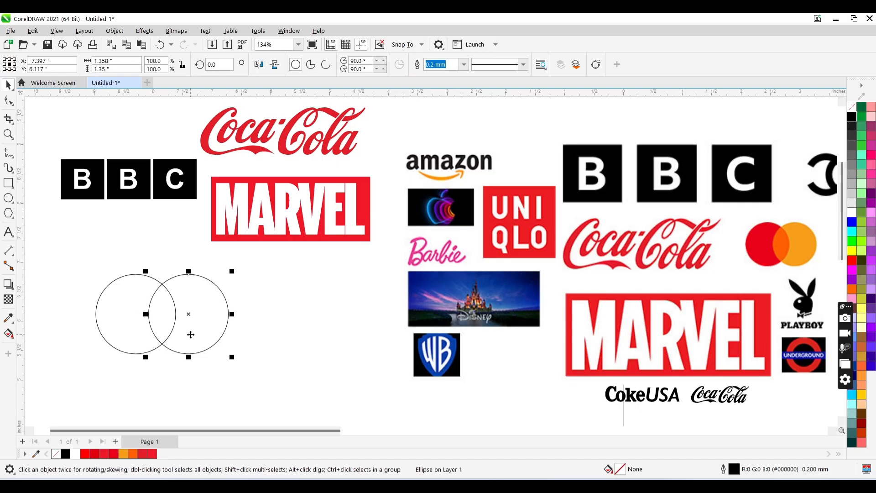
left_click(243, 317)
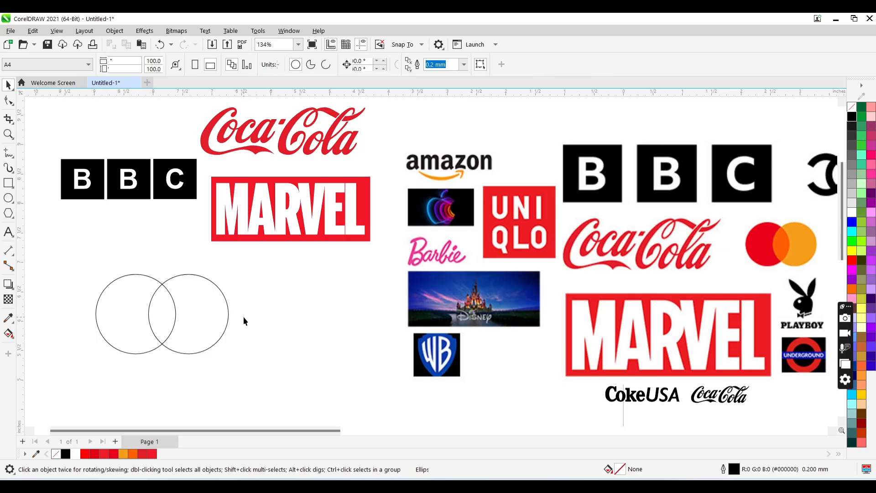
Fill the right circle with the yellow-orange sampled from the Mastercard reference logo
left_click(197, 314)
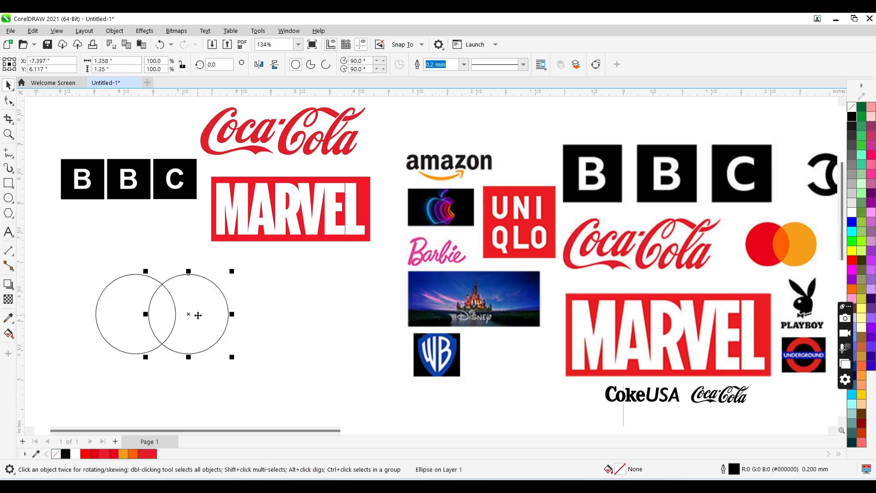
left_click(8, 318)
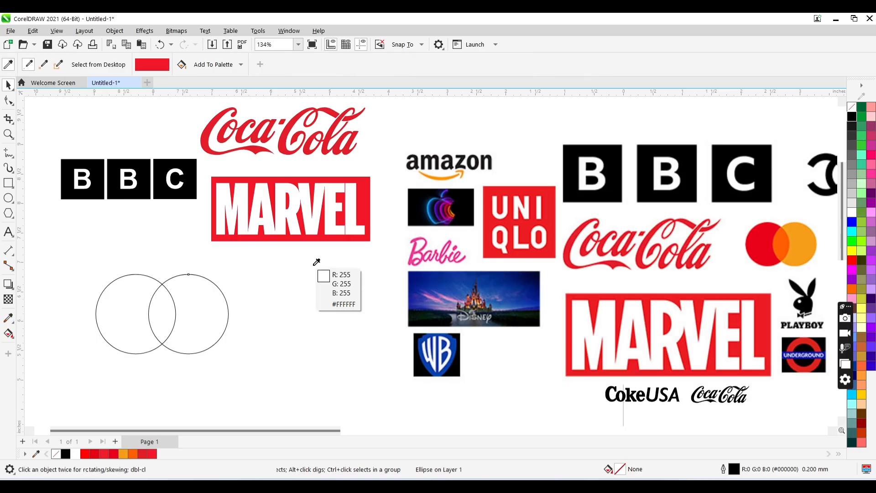
left_click(809, 247)
left_click(197, 300)
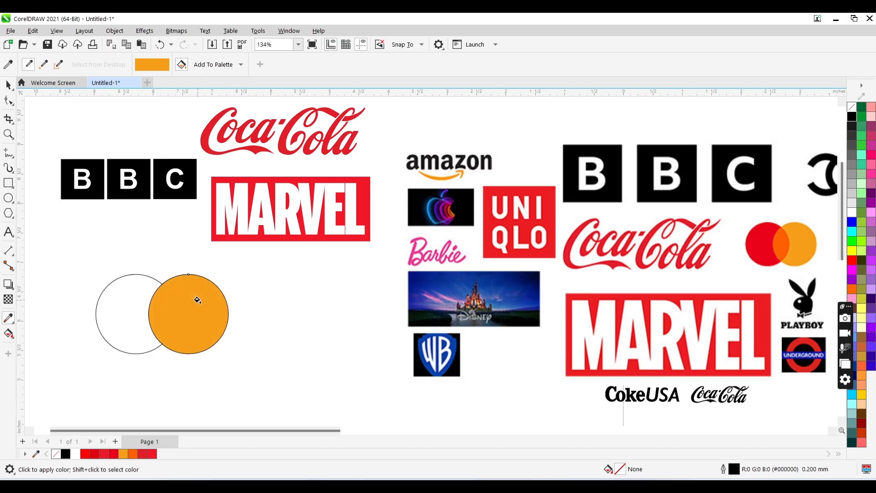
key("space")
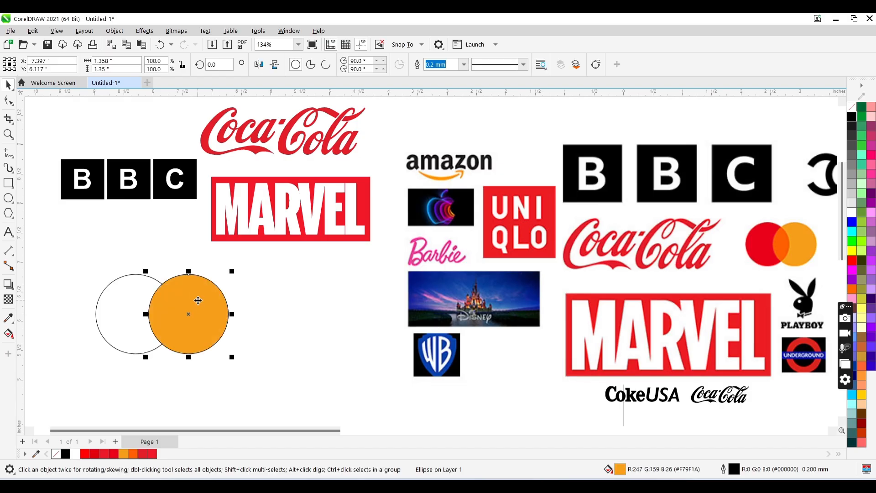
Fill the left circle with the red sampled from the Mastercard reference logo
left_click(8, 317)
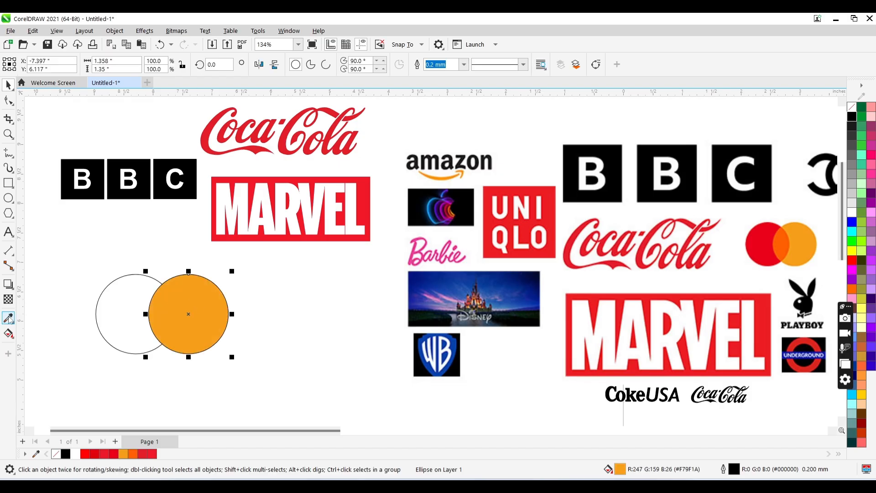
left_click(767, 237)
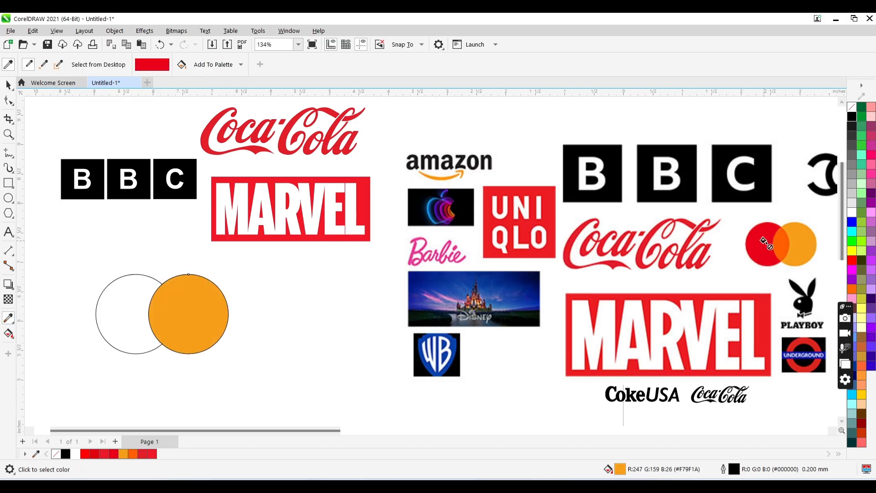
left_click(115, 302)
key("space")
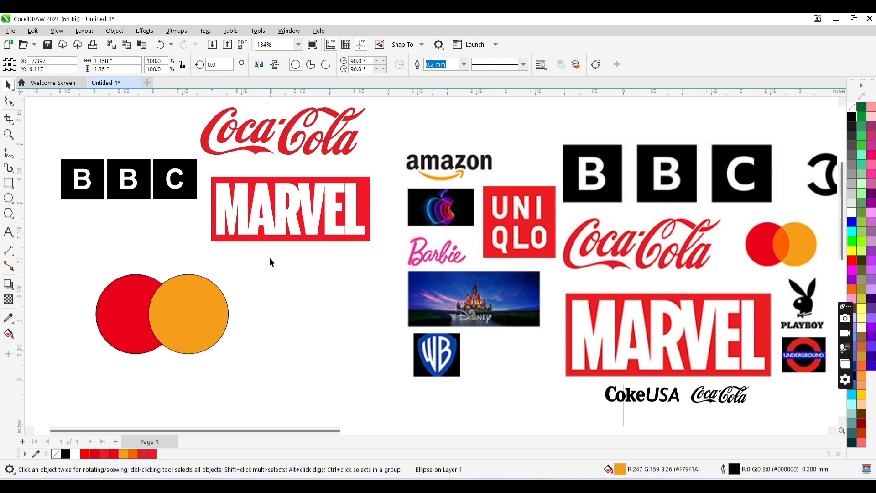
Intersect the two circles and fill the overlap shape with the dark orange sampled from the middle of the Mastercard reference
left_click_drag(270, 257, 44, 380)
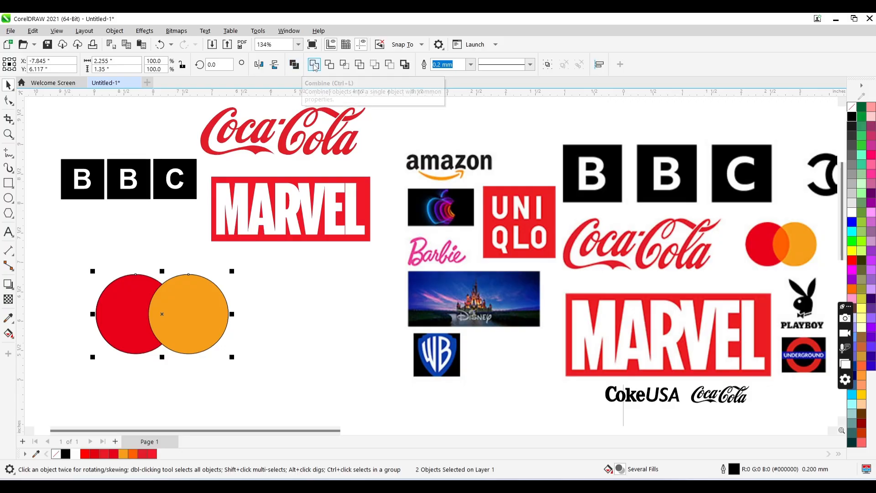
left_click(344, 65)
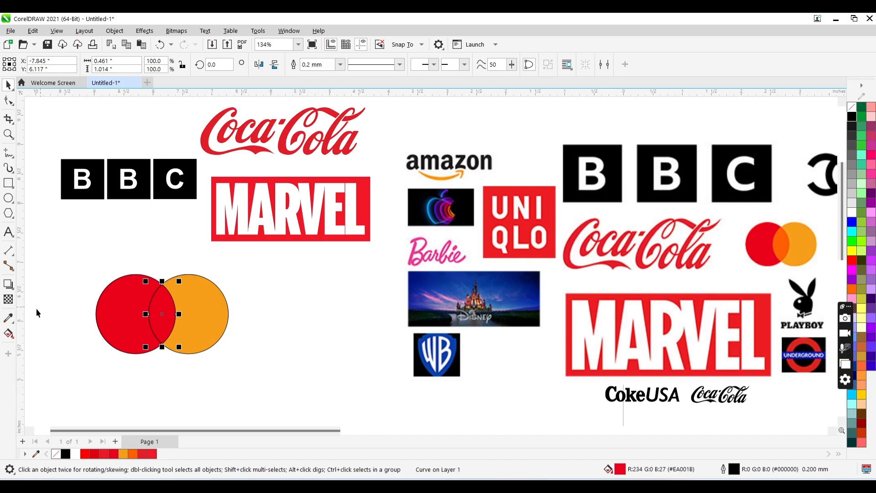
left_click(8, 318)
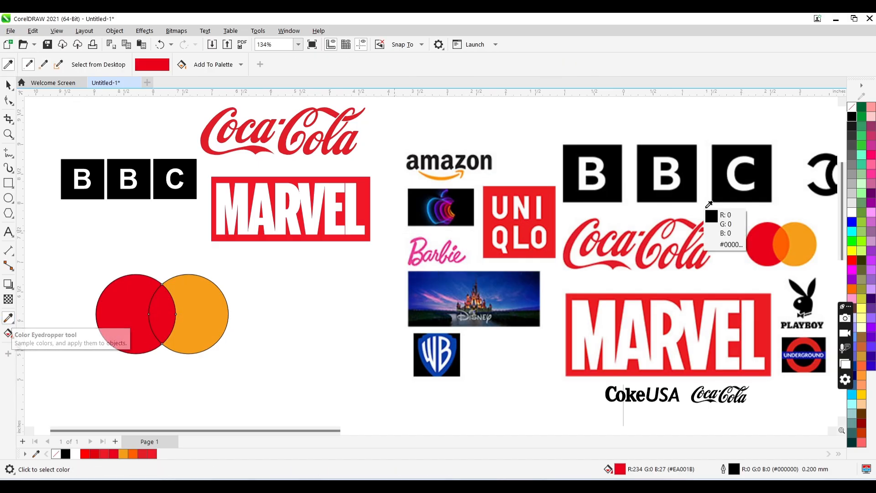
left_click(783, 244)
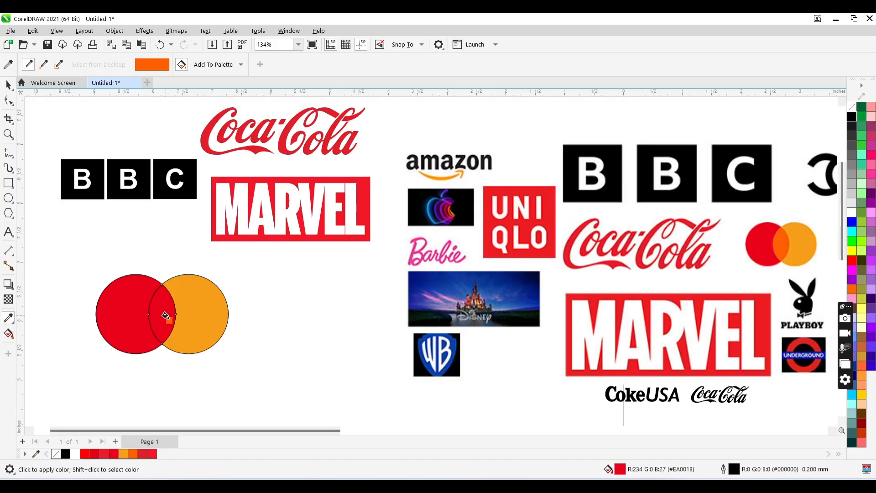
left_click(165, 315)
key("space")
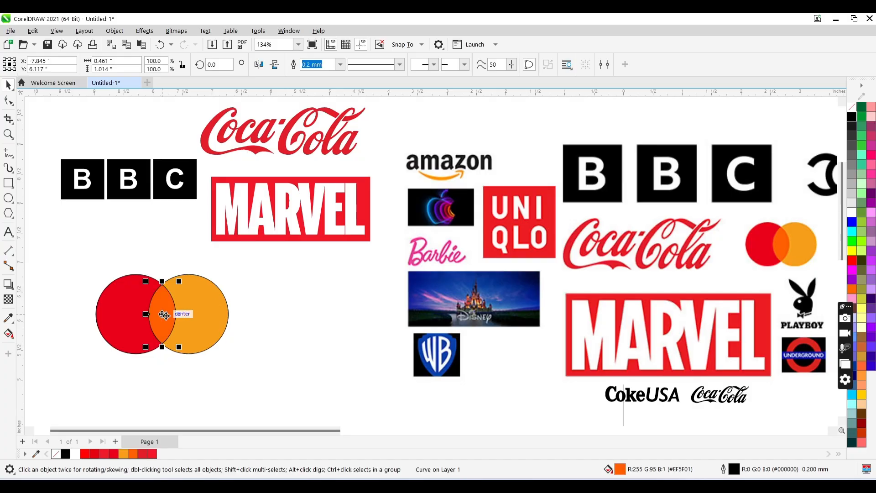
Remove the outlines from both circles and the overlap shape of the Mastercard logo
left_click_drag(258, 271, 68, 395)
right_click(55, 453)
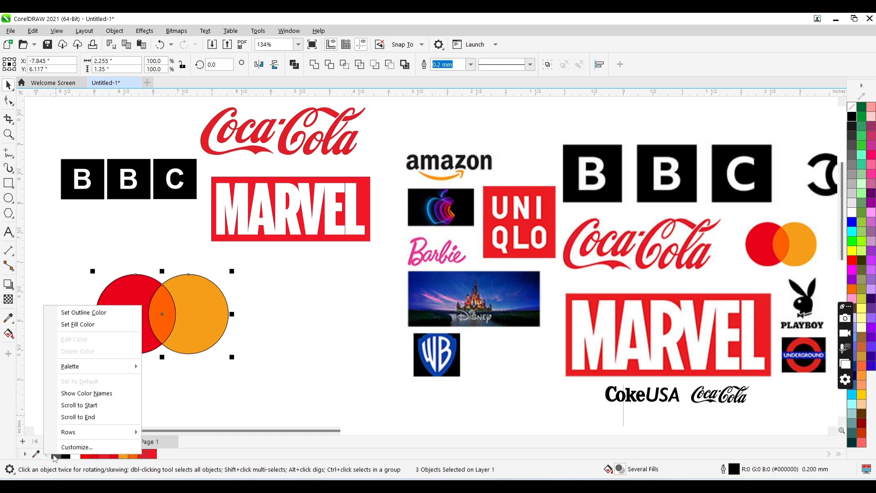
left_click(97, 315)
left_click(285, 316)
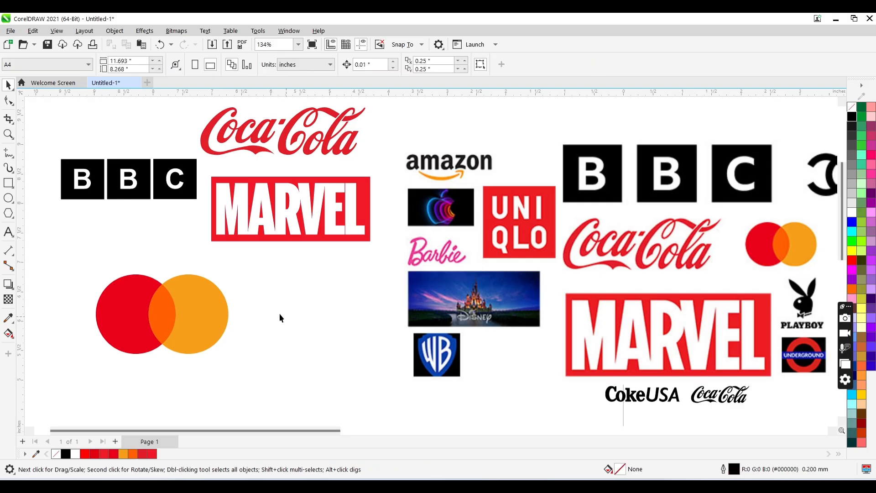
key("z")
left_click(254, 320, "shift")
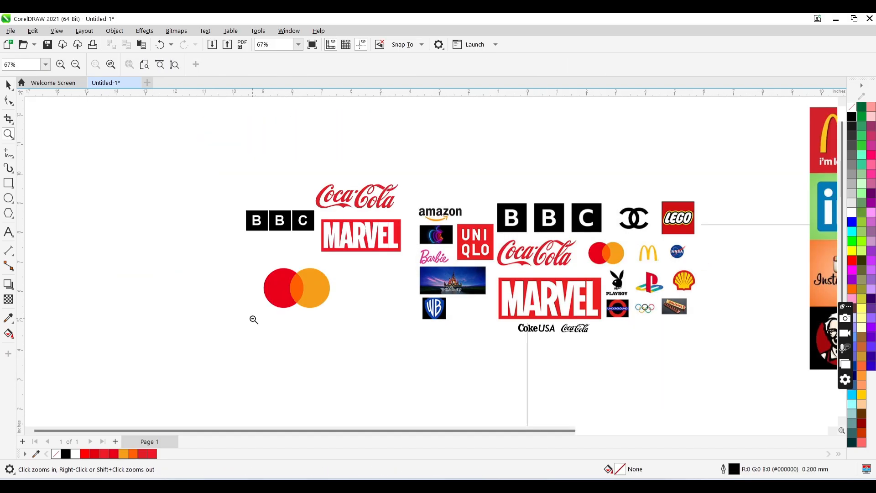
Add the letter C as a text object in the empty area above the BBC reference logo
left_click(520, 290)
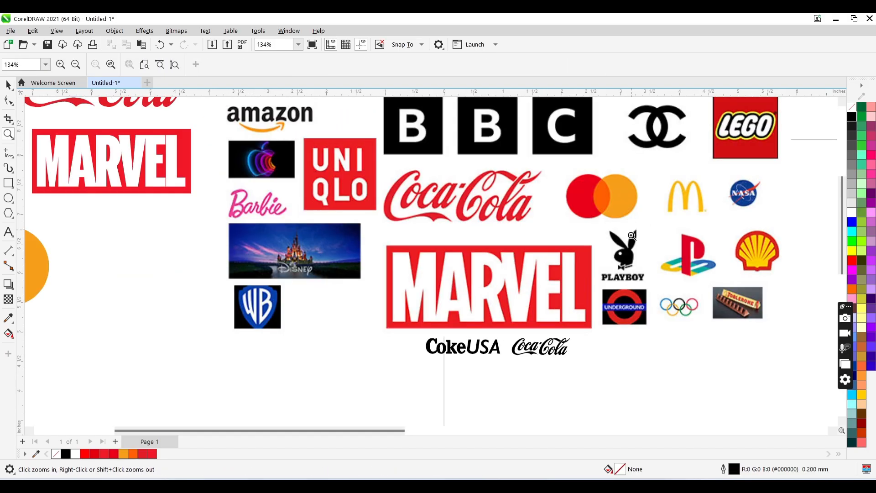
left_click(625, 218, "shift")
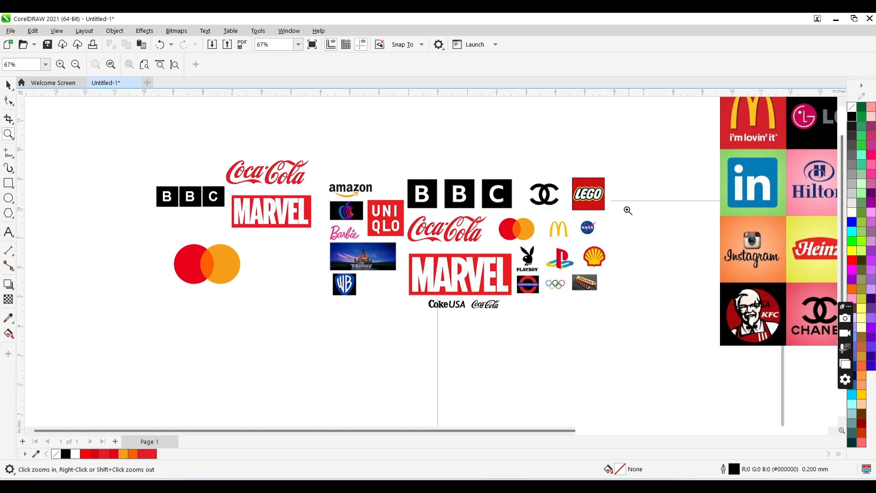
left_click(564, 195)
left_click(395, 279)
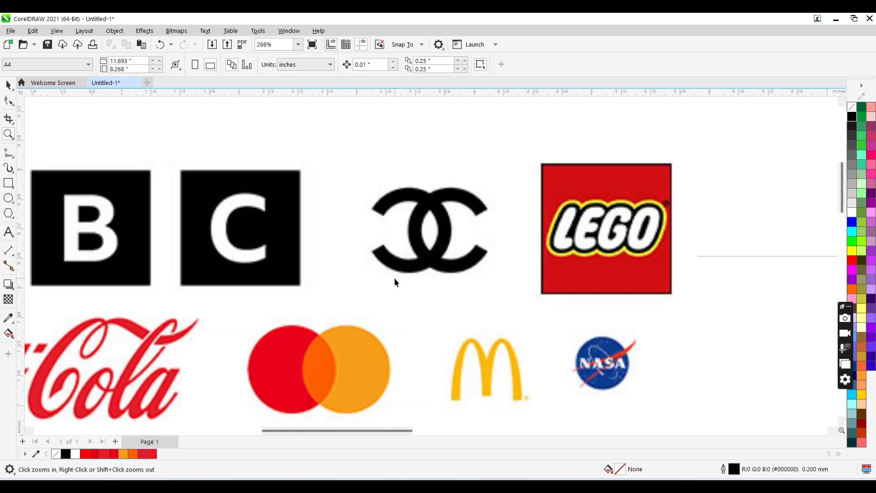
key("space")
left_click(8, 231)
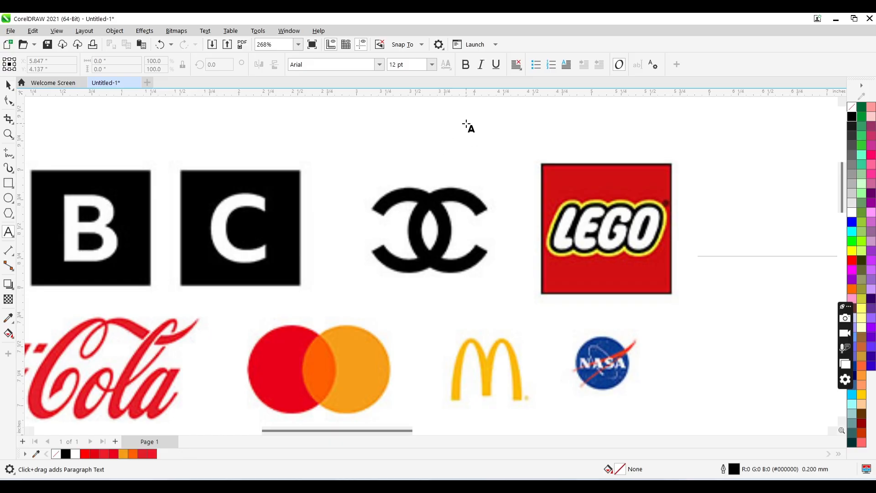
key("z")
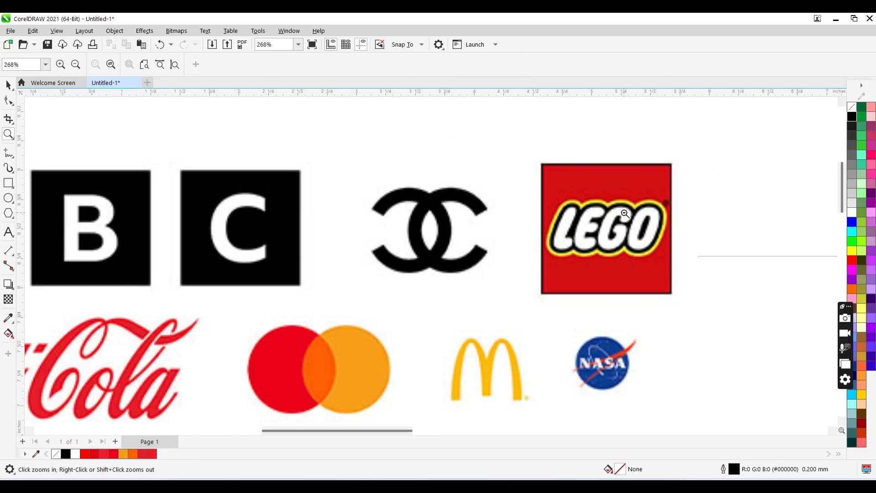
right_click(601, 252)
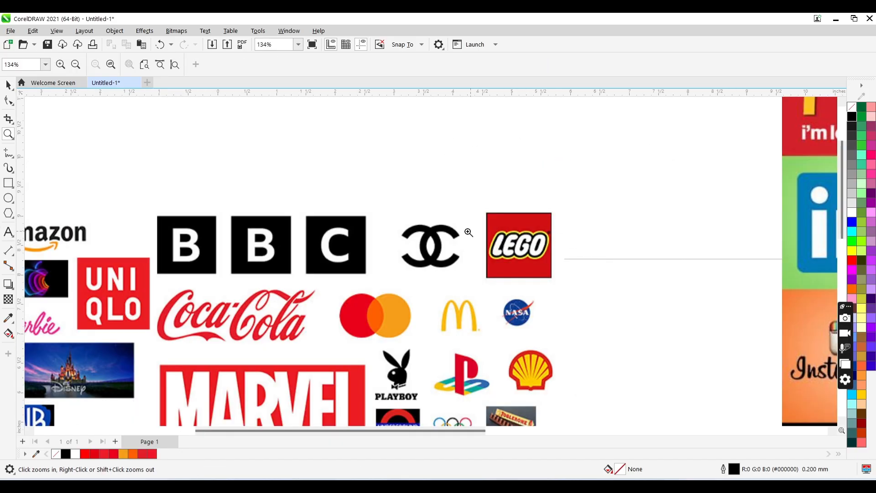
key("space")
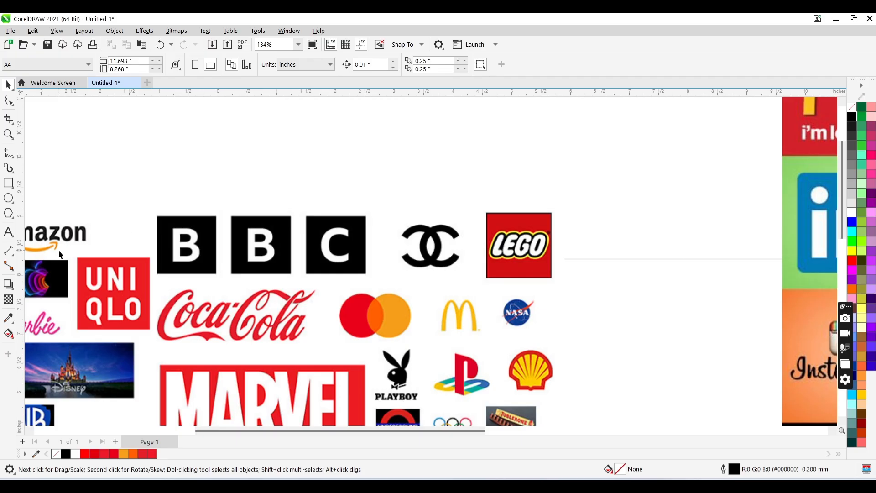
left_click(9, 231)
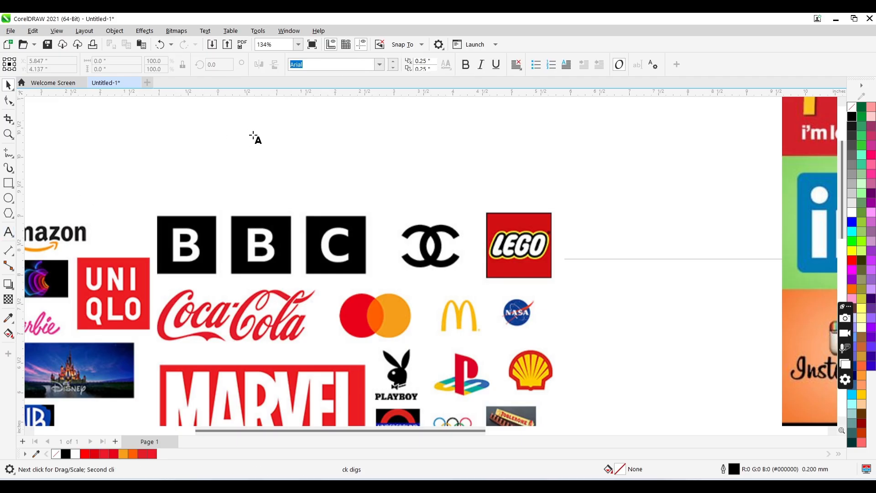
left_click(281, 147)
type("C")
key("ctrl+space")
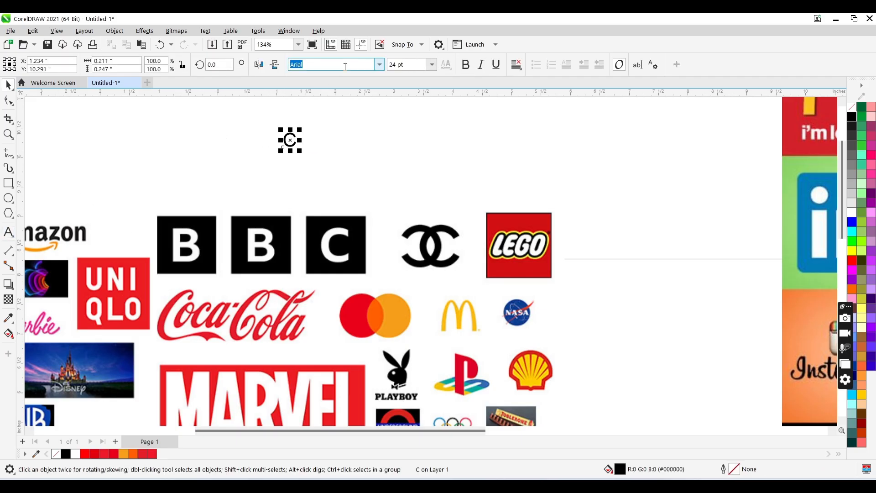
Set the letter C's font to Arial Nova Bold and enlarge it to about 107 pt
left_click(379, 65)
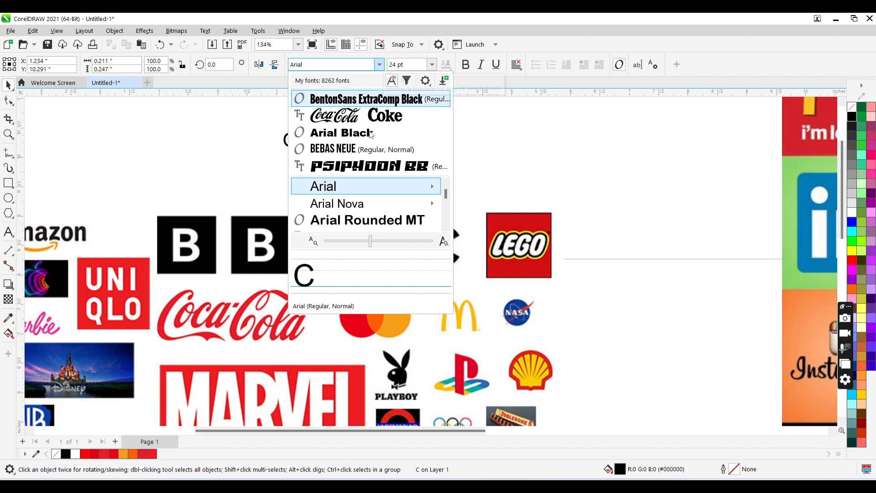
mouse_move(391, 205)
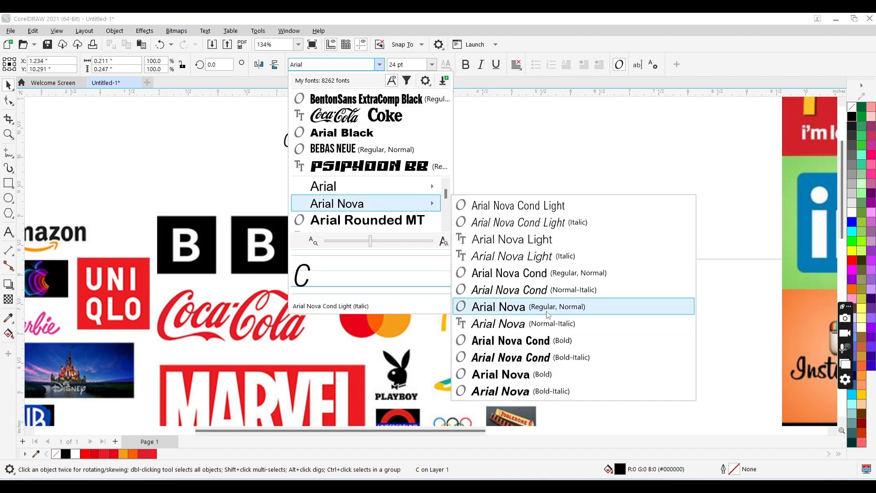
left_click(544, 374)
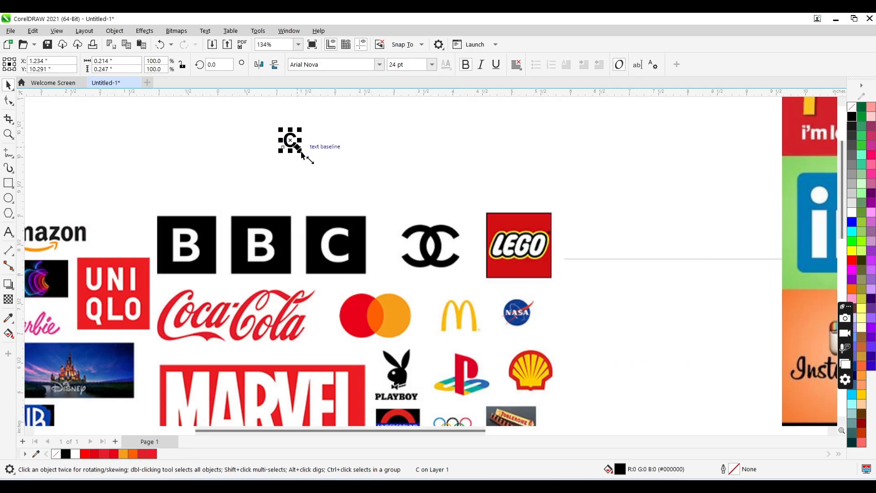
left_click_drag(301, 152, 386, 203)
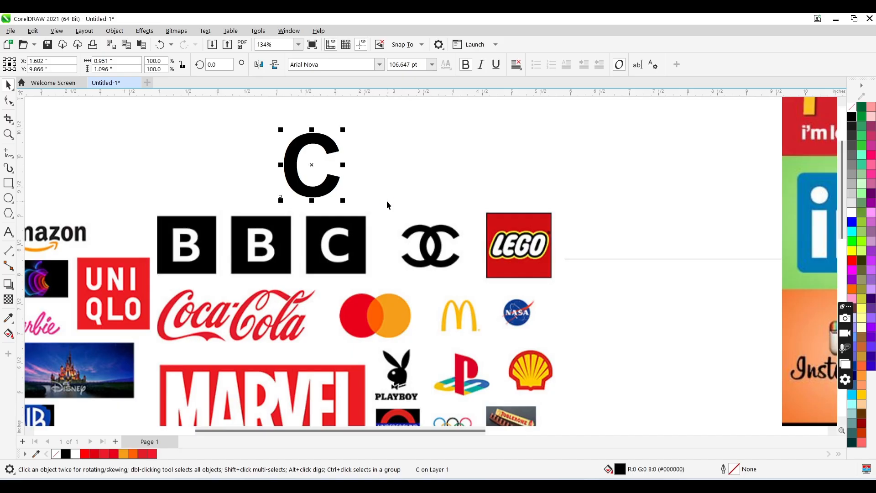
Duplicate the letter C, flip the copy to face the opposite way, and overlap it with the original like the Chanel emblem
key("ctrl+d")
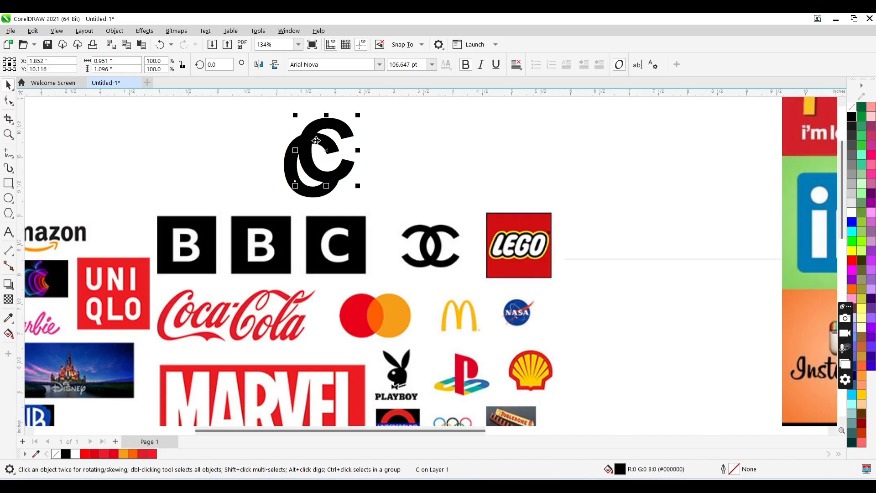
left_click_drag(326, 150, 270, 164)
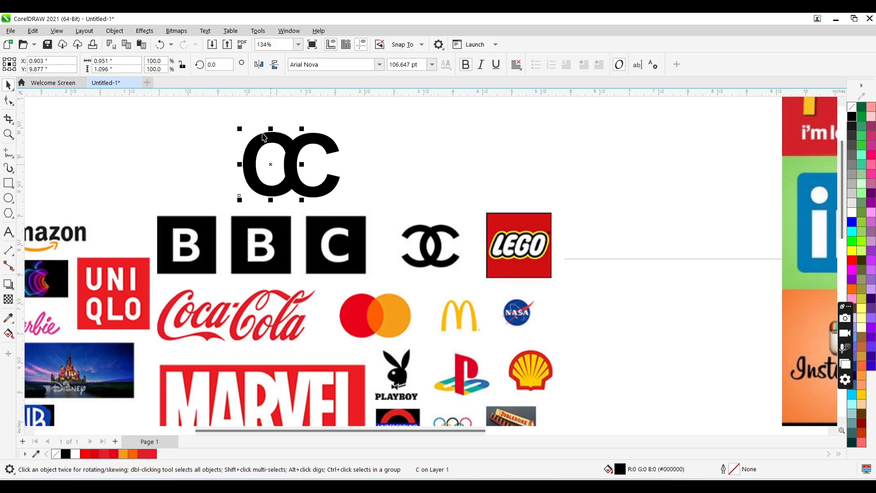
left_click(274, 64)
left_click_drag(279, 162, 288, 165)
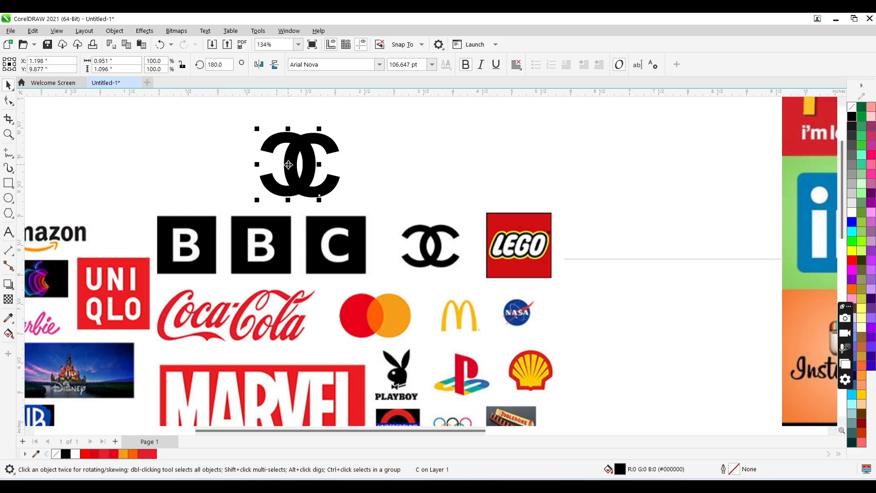
Align the two Cs on their horizontal centres and move them to the empty area beside the LEGO reference
left_click(326, 147, "shift")
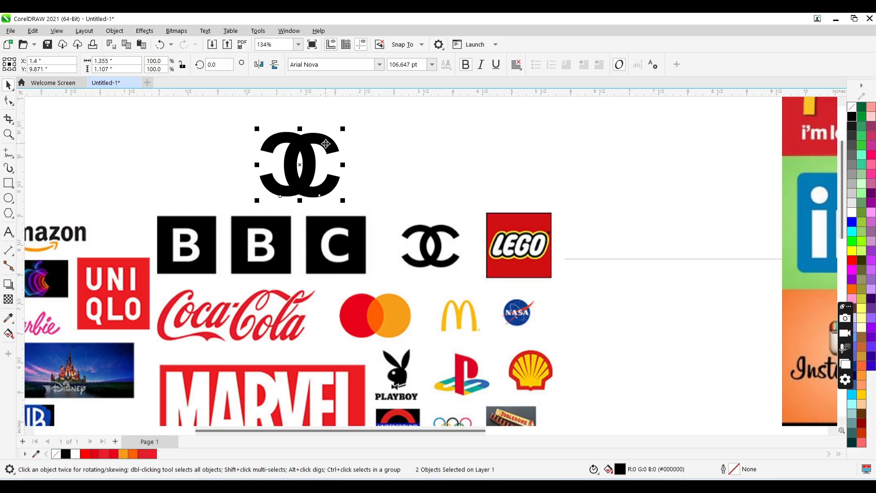
left_click_drag(372, 122, 218, 209)
key("e")
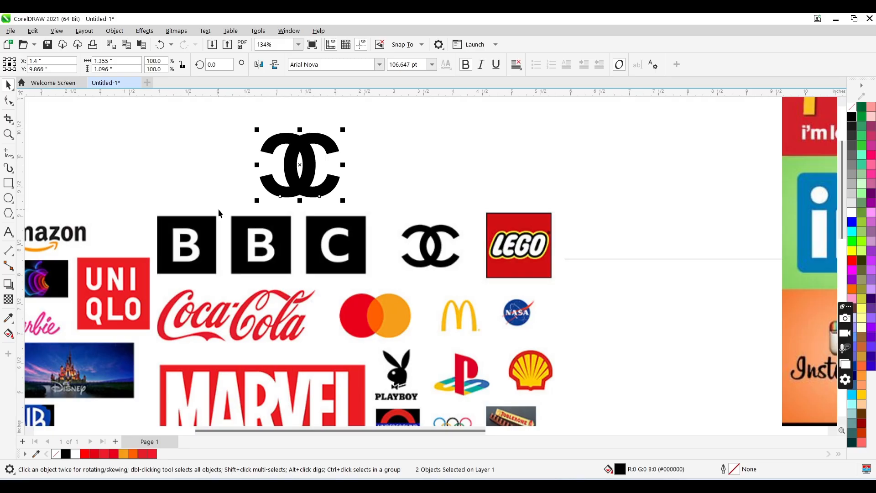
left_click_drag(303, 178, 609, 211)
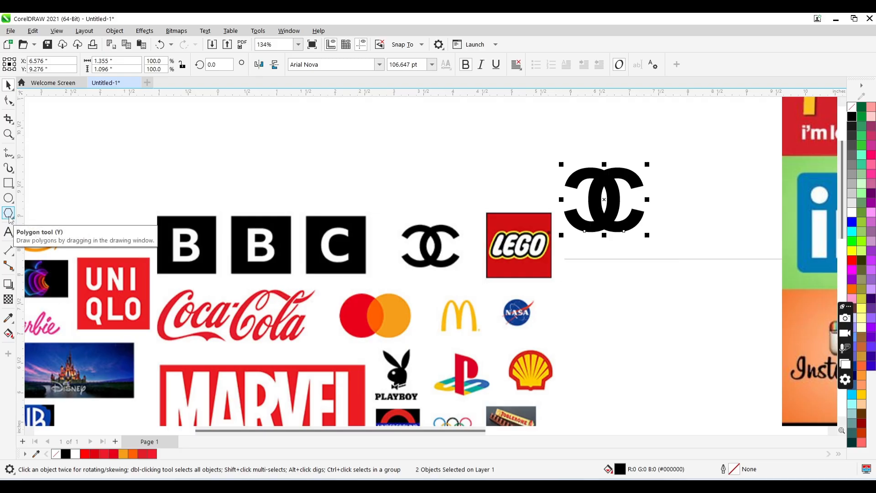
Draw a circle about 1.57 inches wide above the BBC reference and add a concentric copy scaled to about 1.13 inches wide
left_click(9, 199)
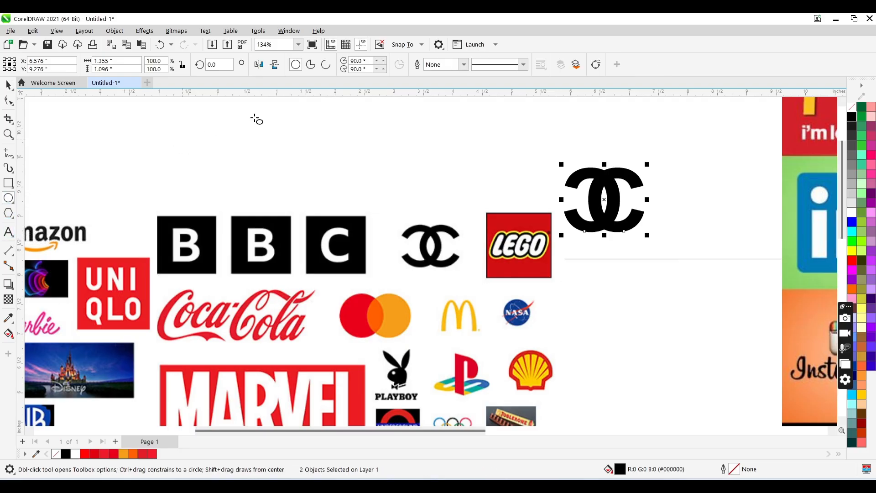
left_click_drag(269, 114, 362, 207)
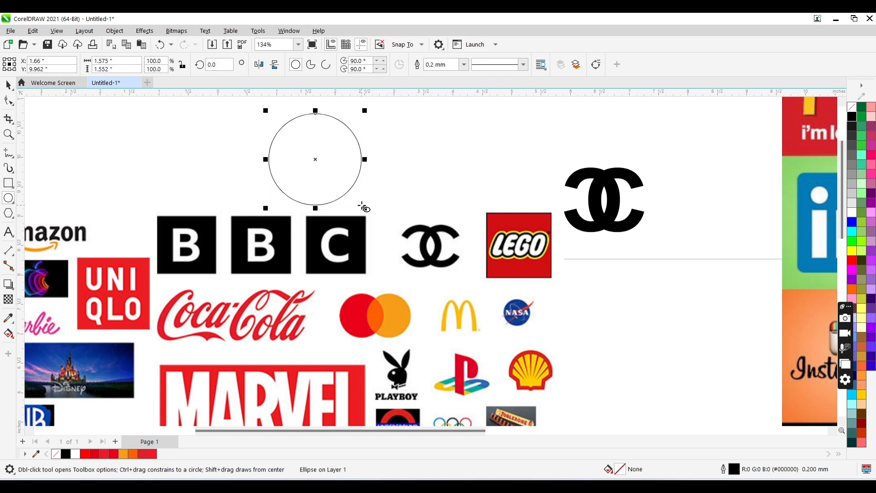
key("ctrl+d")
key("space")
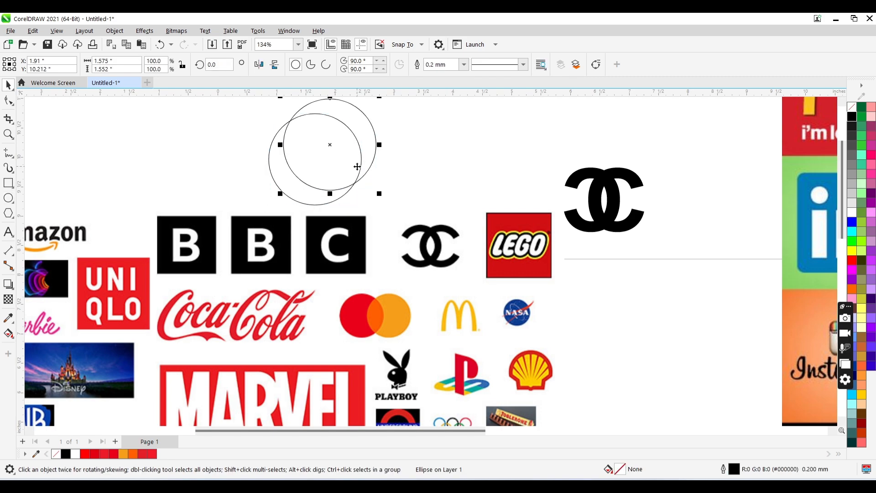
left_click(310, 198, "shift")
key("c")
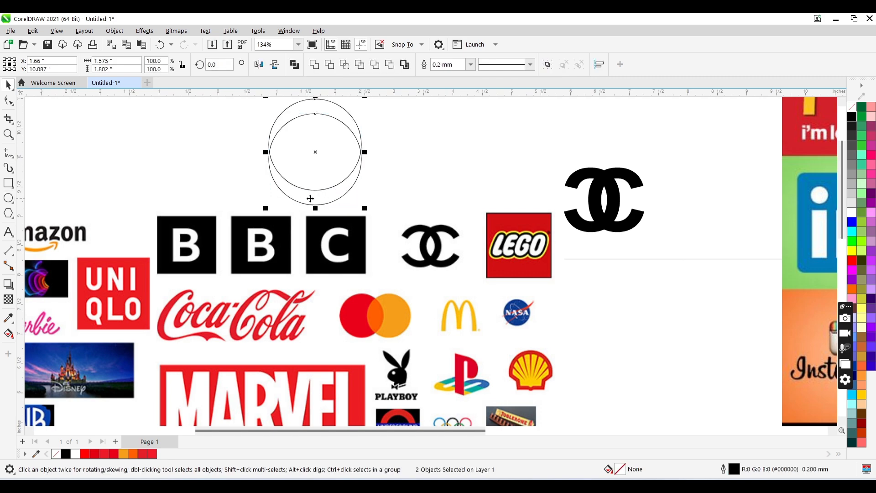
key("e")
left_click(346, 155)
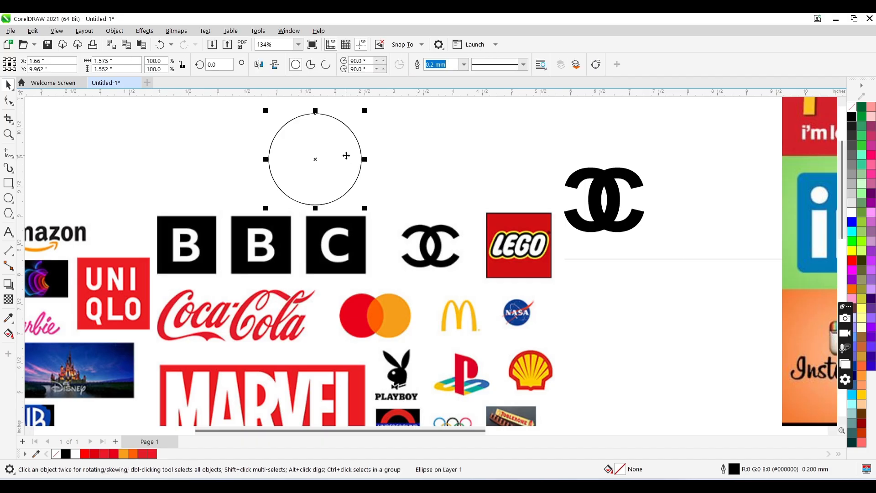
left_click_drag(369, 112, 354, 110)
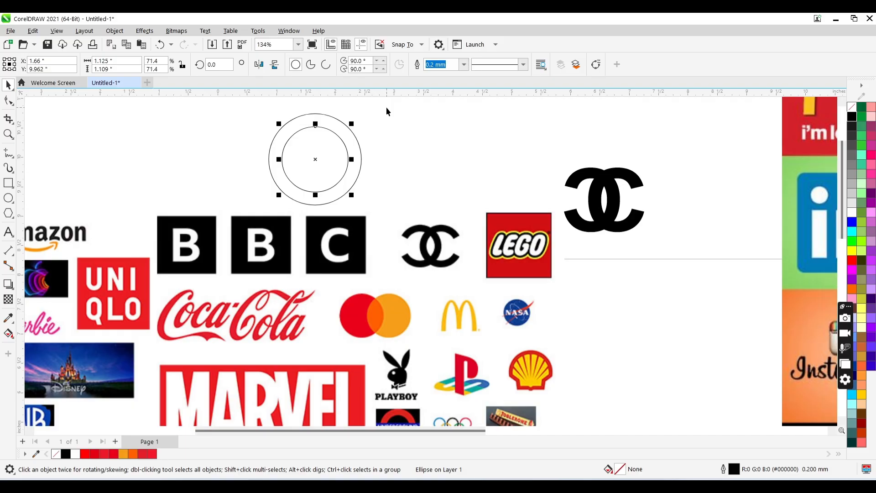
Combine the two concentric circles into one ring curve and move it above the space between the BBC and Chanel references
left_click_drag(386, 108, 255, 177)
left_click_drag(250, 218, 250, 219)
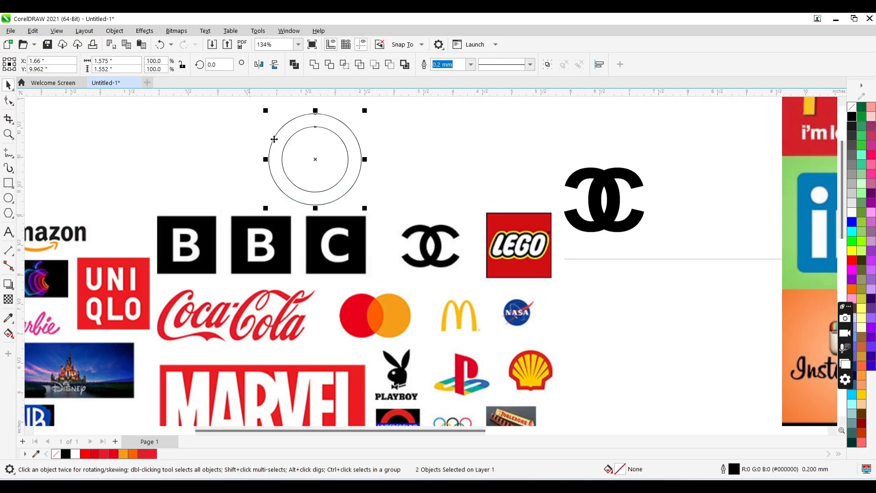
left_click(295, 67)
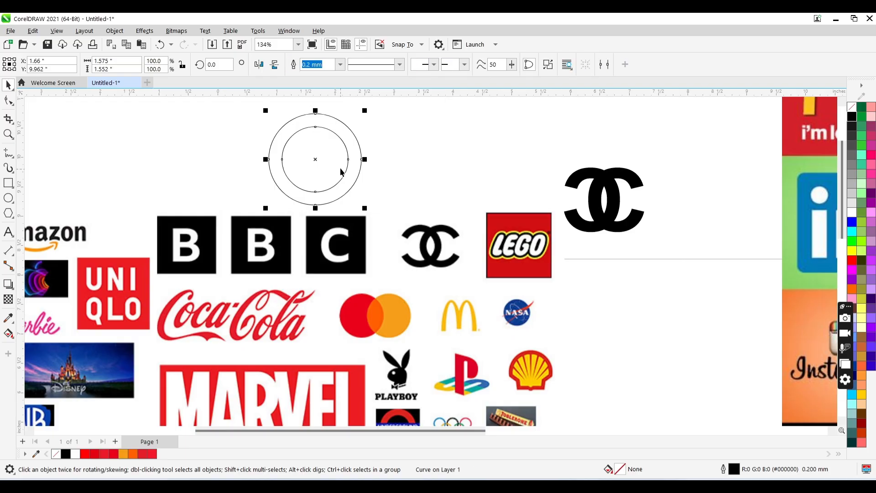
left_click_drag(346, 139, 417, 154)
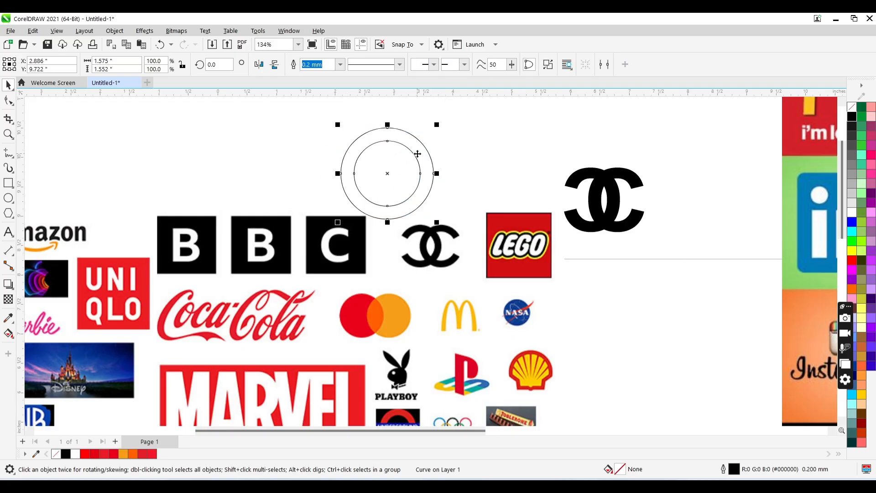
Fill the ring with black, remove its outline, and shift it slightly upward clear of the reference logos
left_click(68, 454)
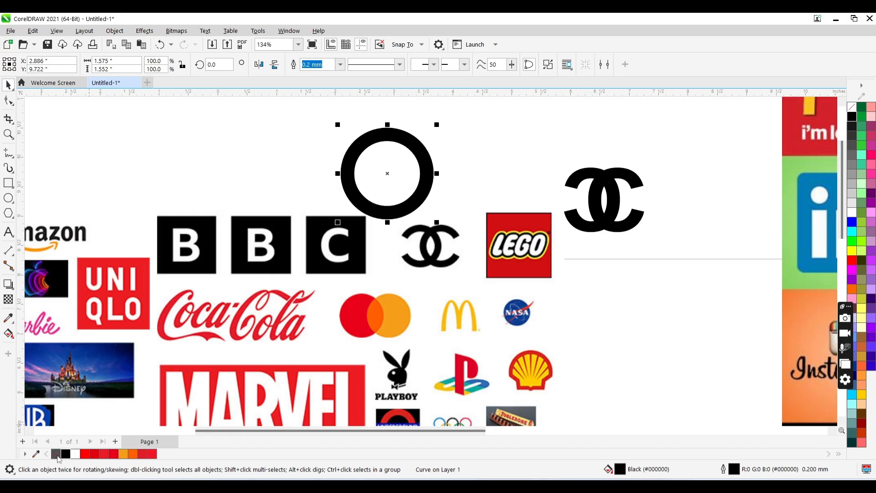
right_click(58, 458)
left_click(82, 310)
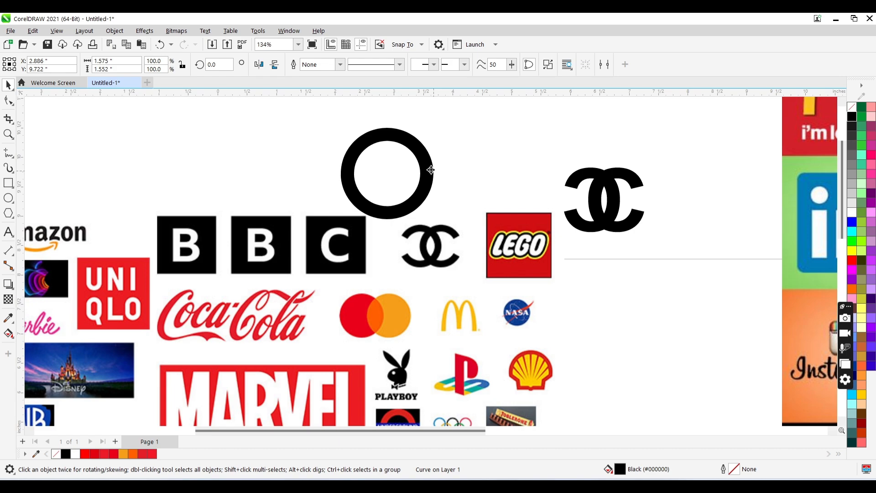
left_click_drag(431, 169, 427, 152)
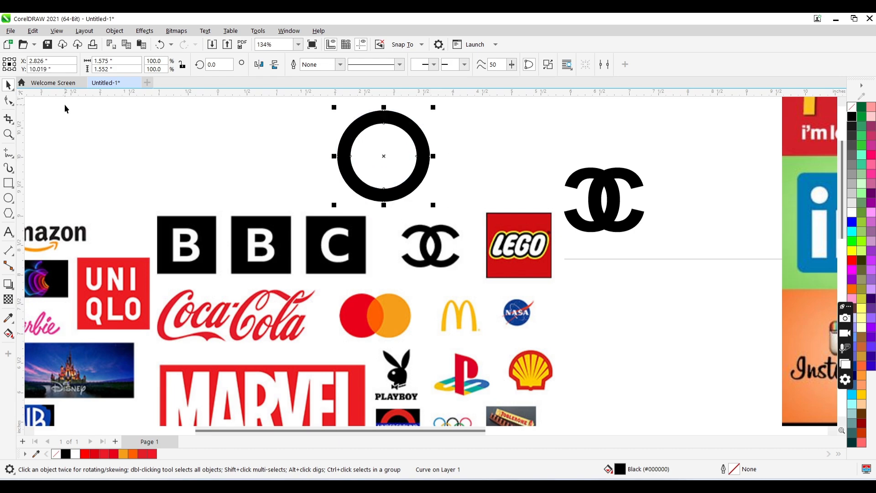
Draw a closed five-sided shape with the Pen tool across the ring's right side and fill it with red
left_click(13, 157)
left_click(45, 188)
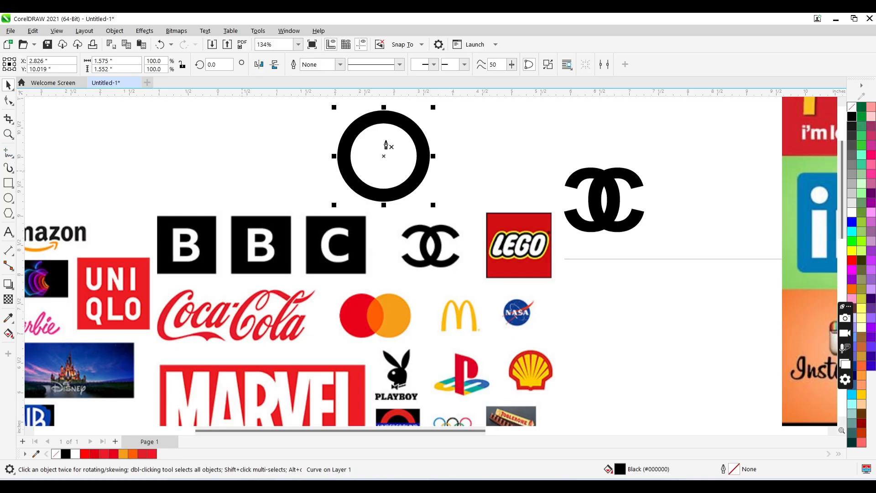
left_click(433, 130)
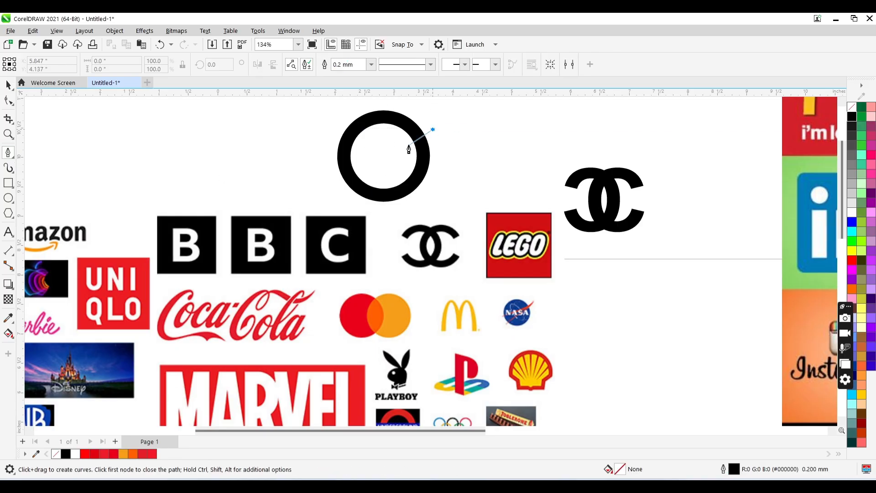
left_click(407, 145)
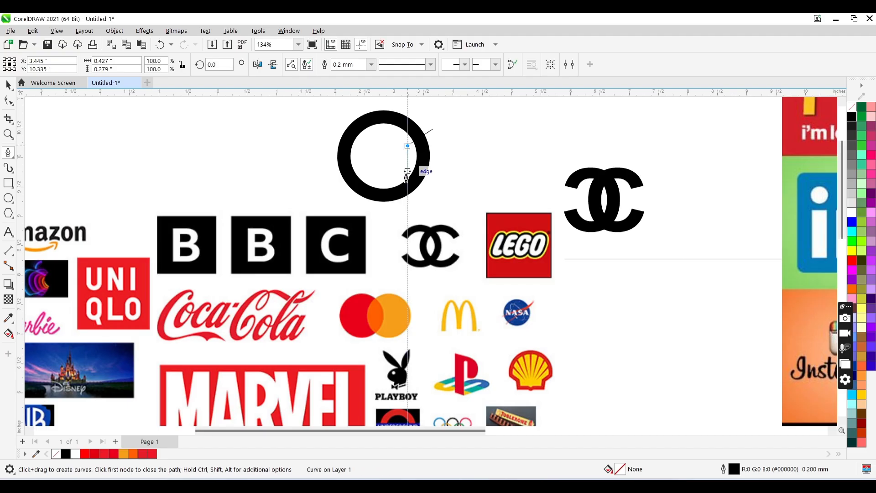
left_click(408, 164)
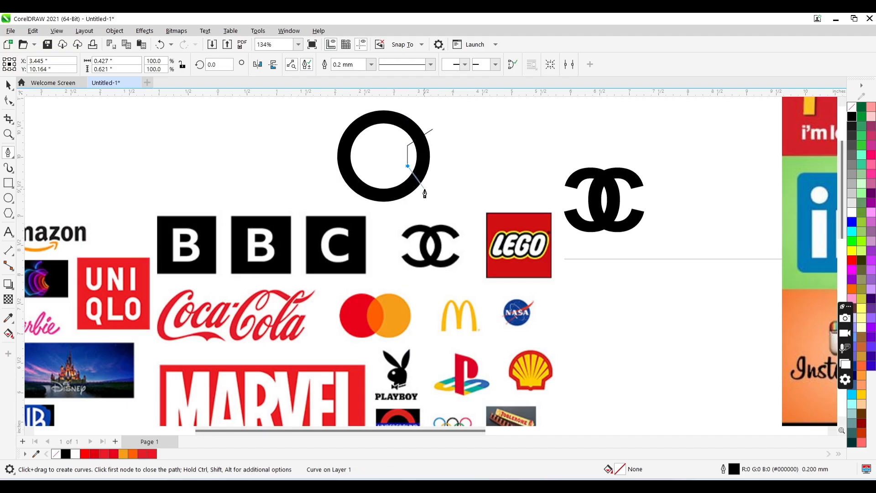
left_click(424, 189)
left_click(440, 144)
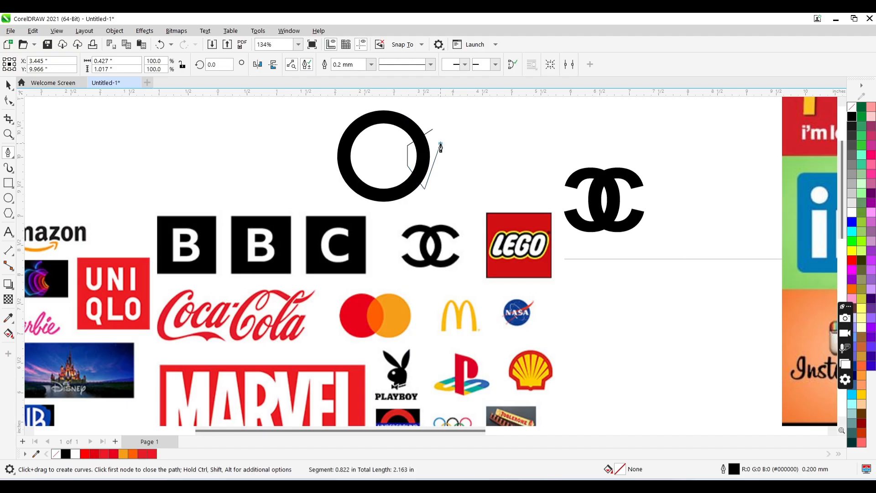
left_click(433, 129)
key("space")
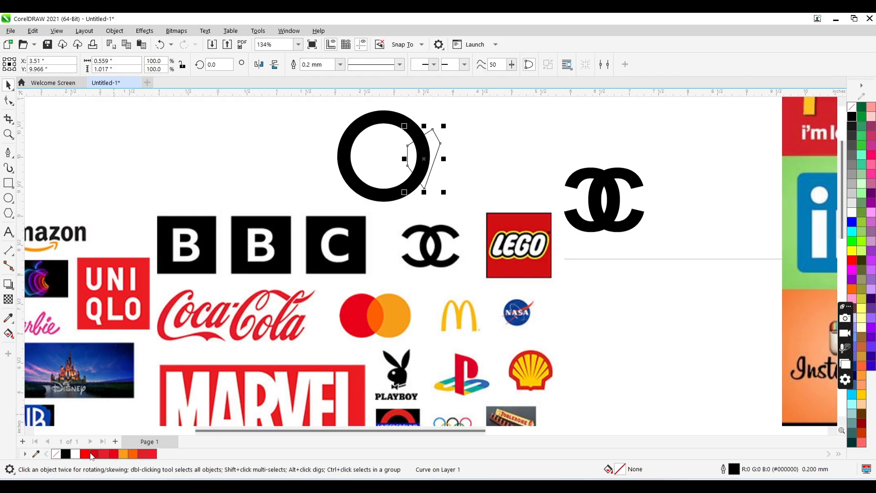
left_click(92, 454)
key("space")
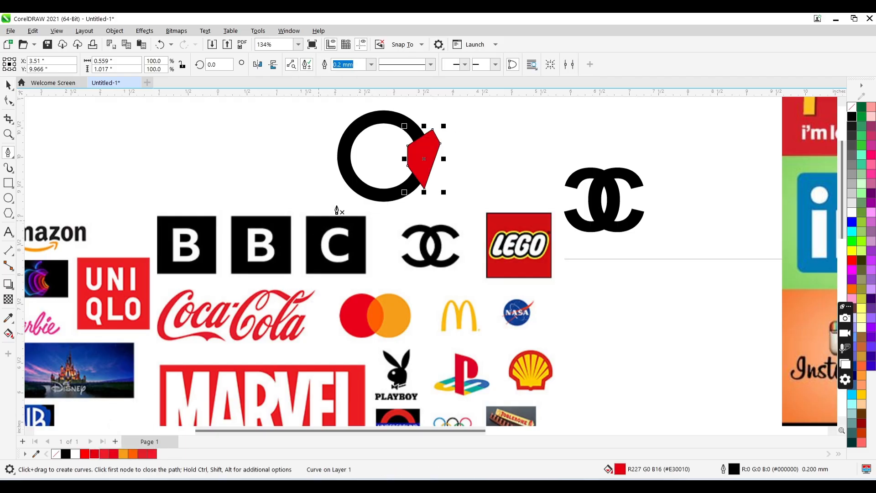
key("space")
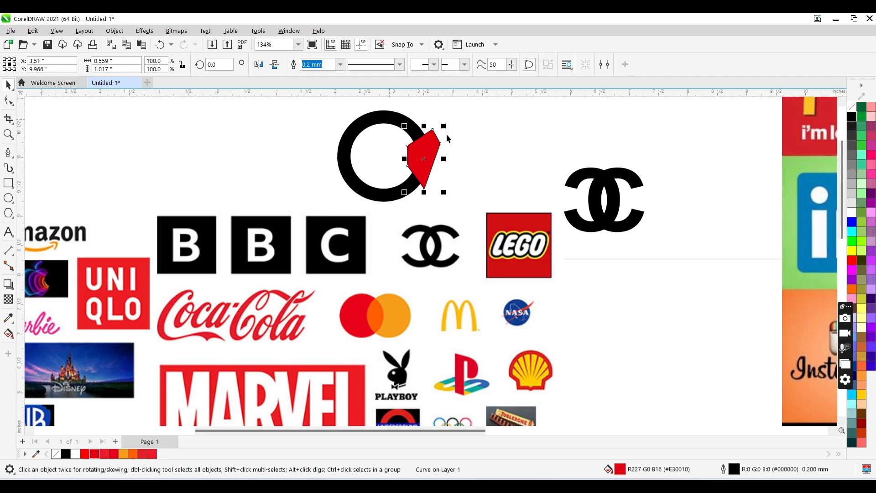
Trim the black ring with the red shape to form a C and move the red shape clear of it
left_click(390, 118, "shift")
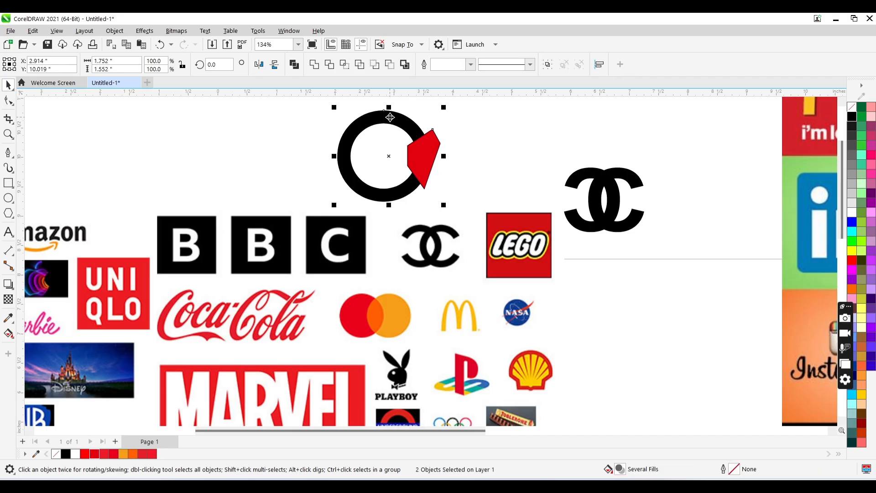
left_click(333, 67)
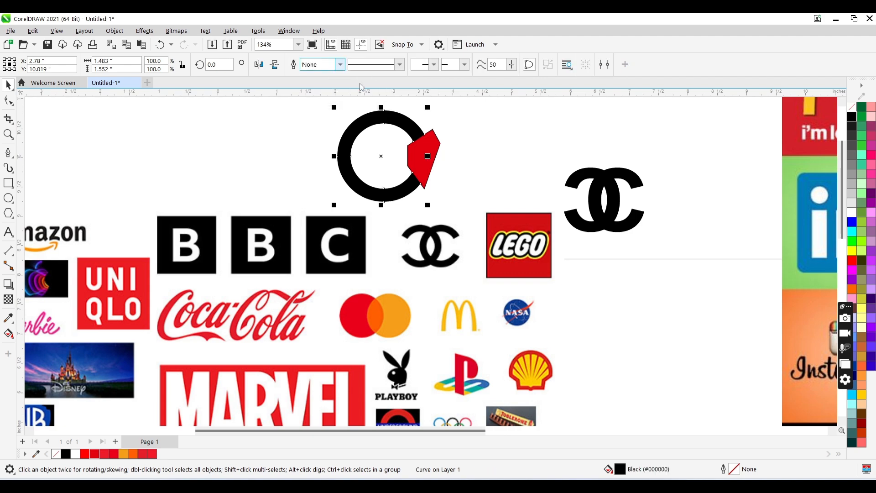
left_click(456, 152)
left_click(432, 156)
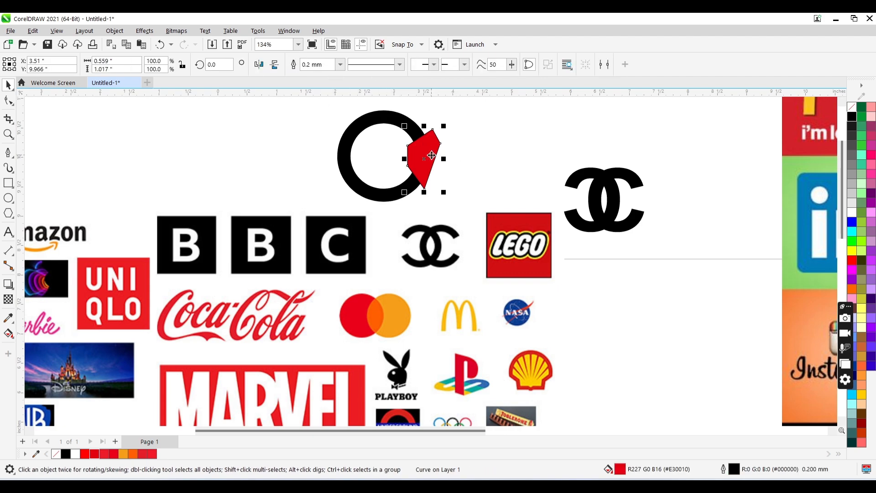
left_click_drag(432, 156, 489, 148)
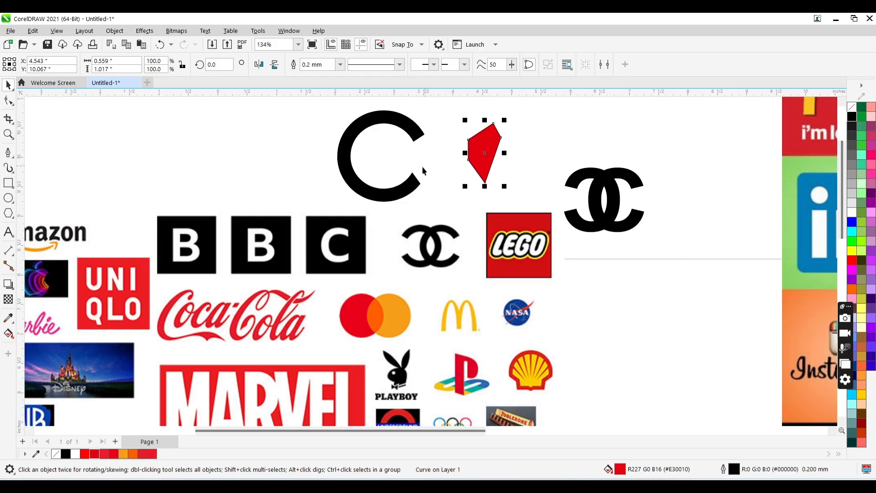
Interlock a horizontally mirrored copy of the C with the original and align their top edges
left_click(408, 184)
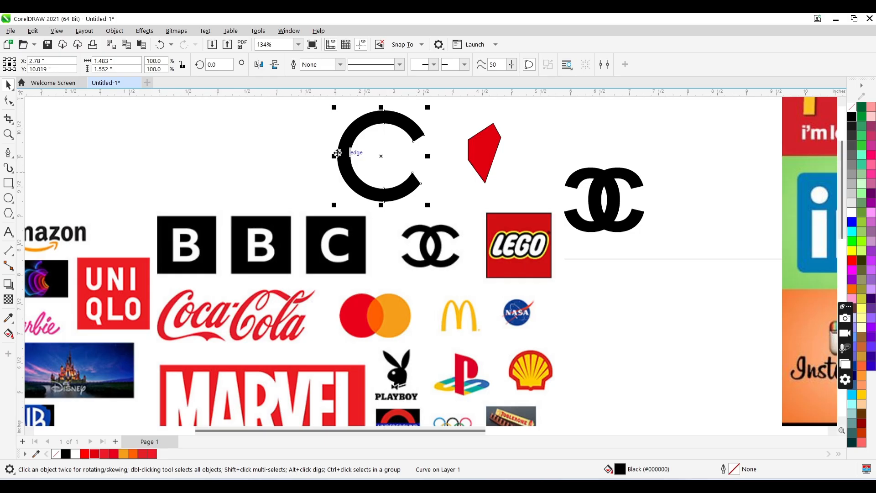
left_click_drag(382, 156, 323, 160)
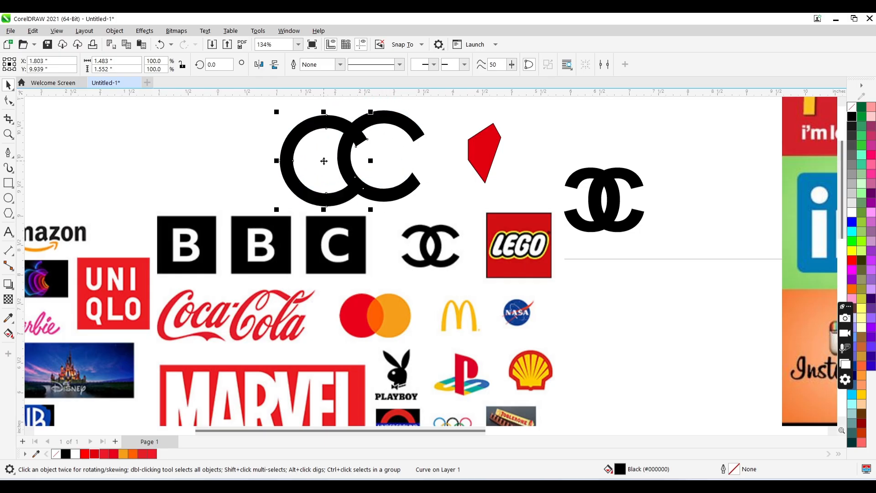
left_click(259, 65)
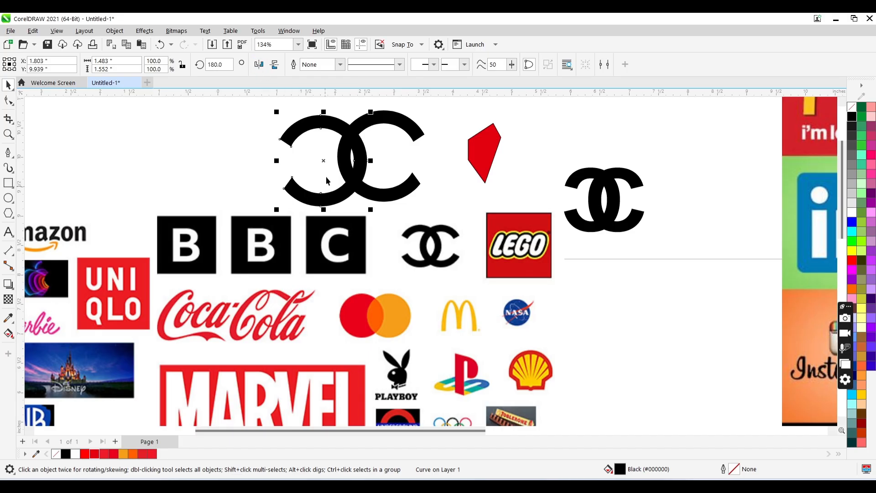
left_click_drag(326, 162, 341, 162)
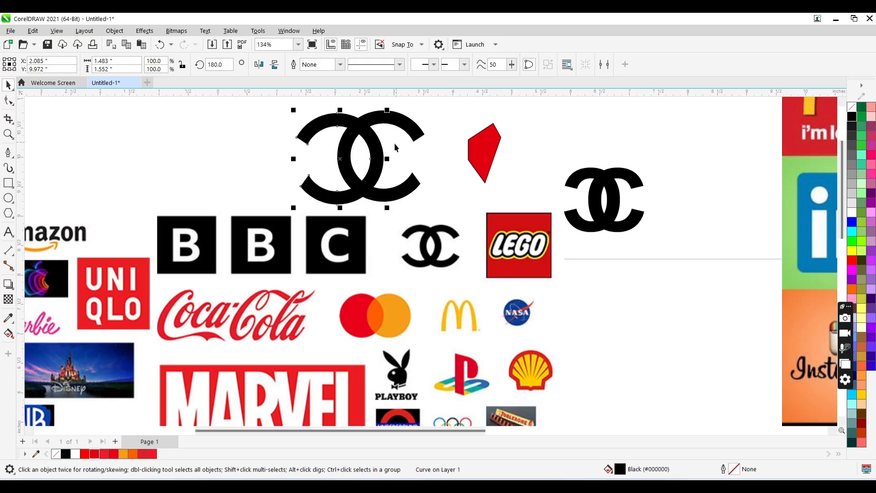
left_click(406, 128, "shift")
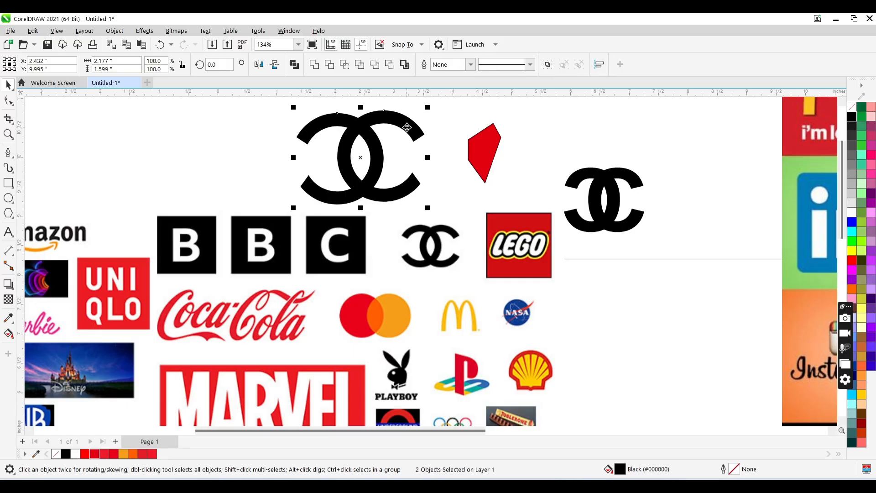
key("t")
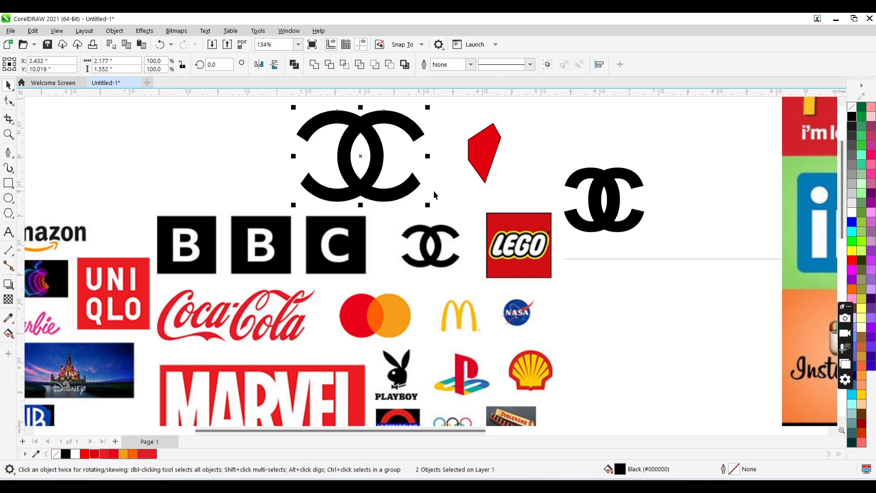
Delete the interlocked ring Cs, the red cutting shape and the text-based double C beside the LEGO reference
key("Delete")
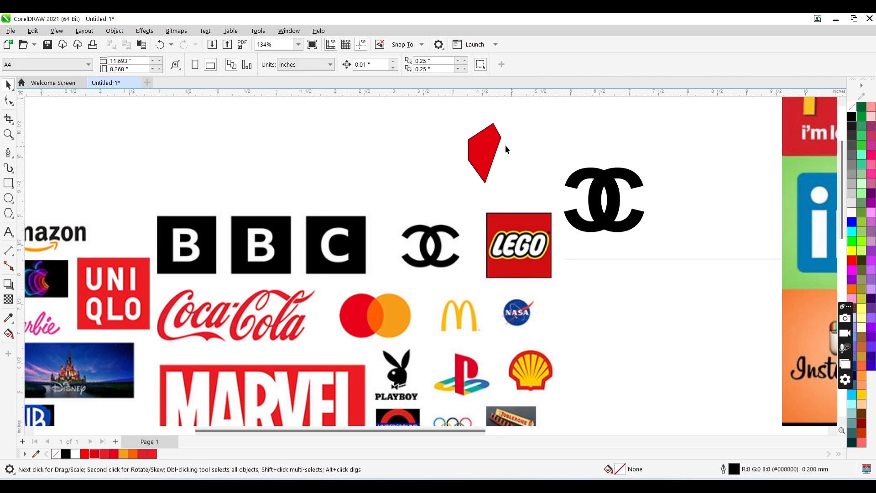
left_click(488, 145)
key("Delete")
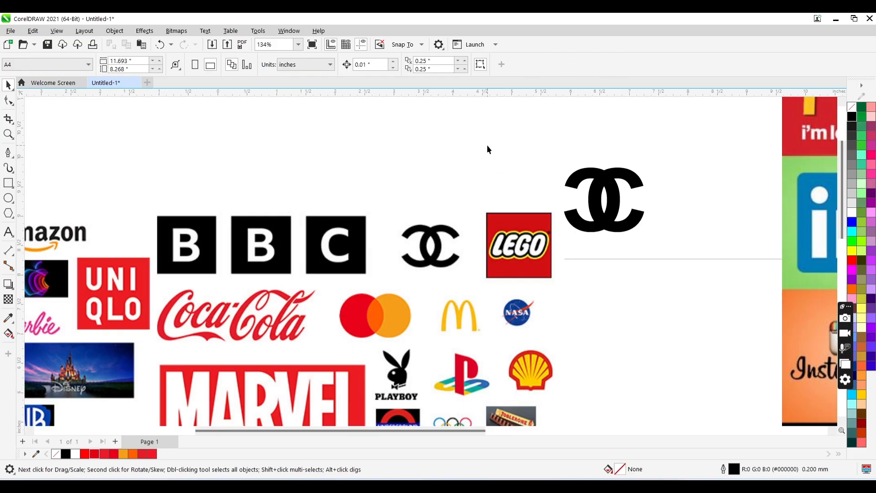
left_click(632, 187)
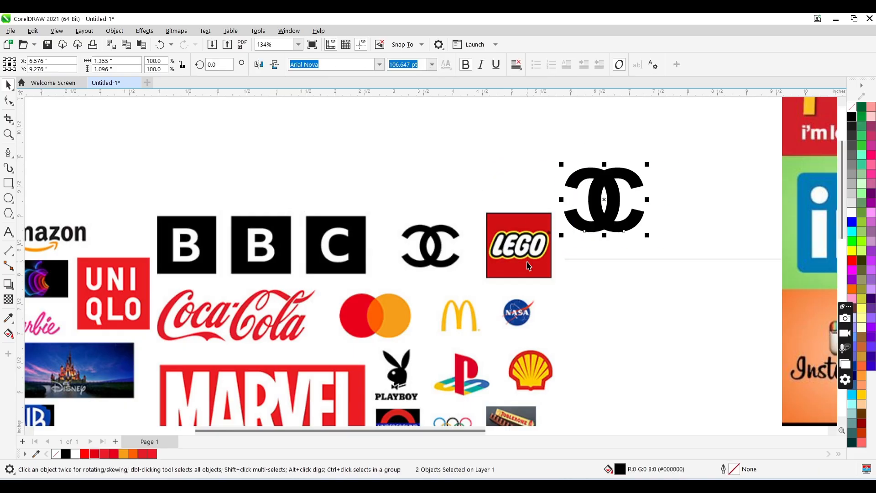
key("Delete")
Add the artistic text "LEGO" in the empty area above the BBC reference
key("z")
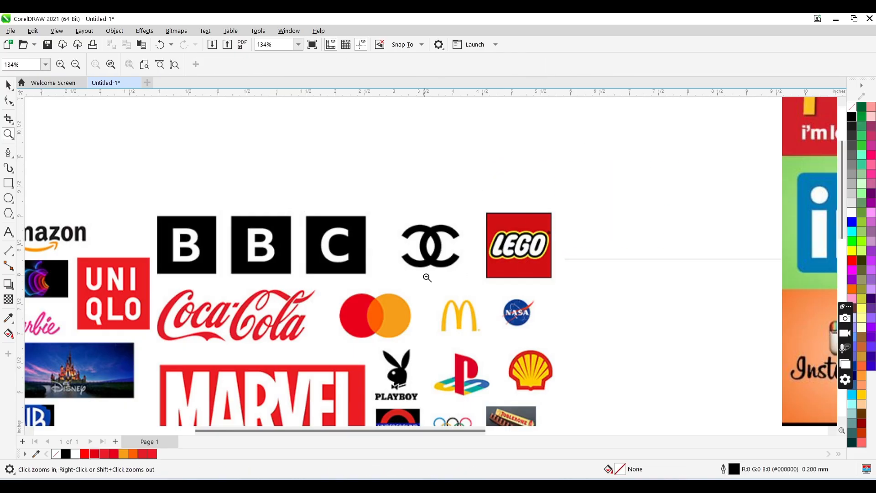
right_click(449, 311)
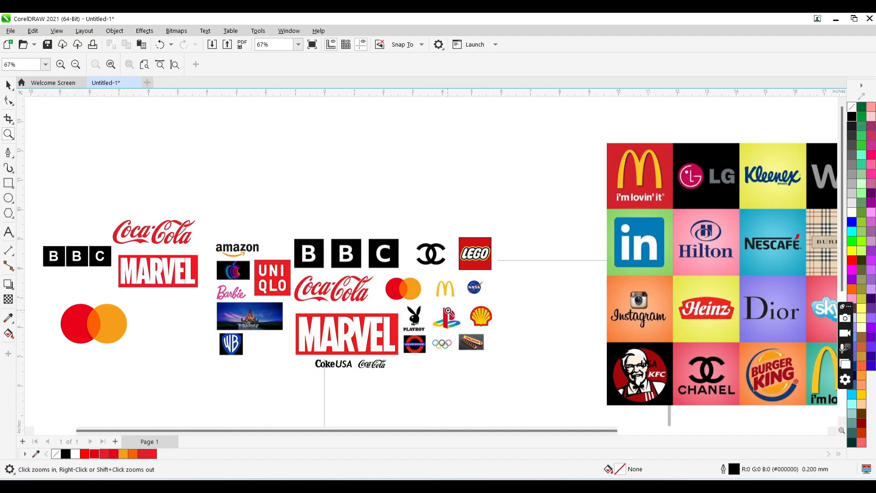
left_click(426, 272)
right_click(462, 279)
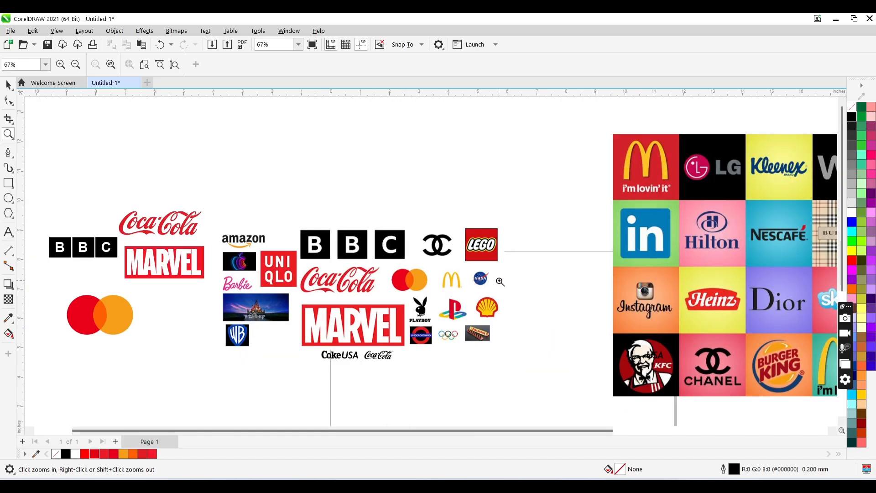
left_click(489, 249)
key("space")
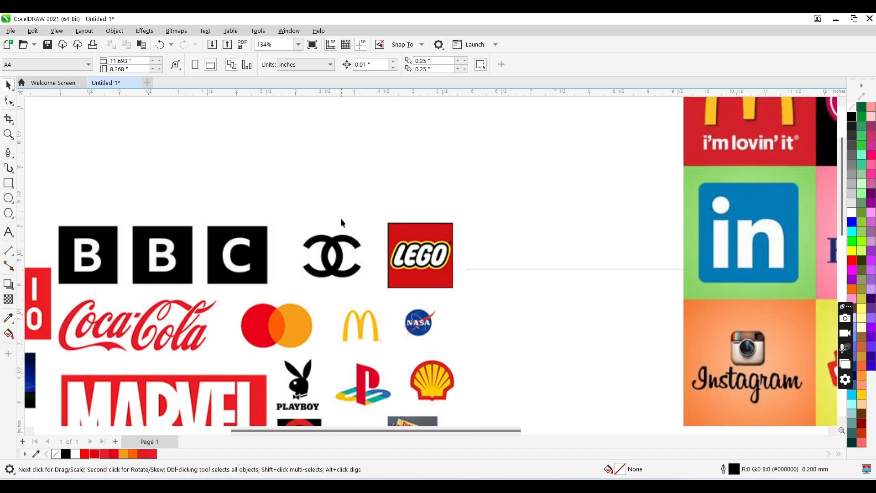
left_click(9, 232)
left_click(193, 164)
type("L")
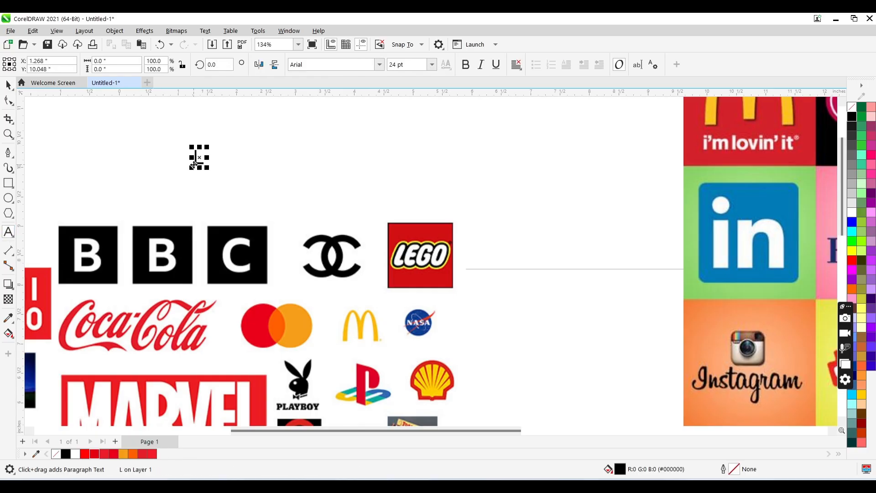
type("EGO")
key("ctrl+space")
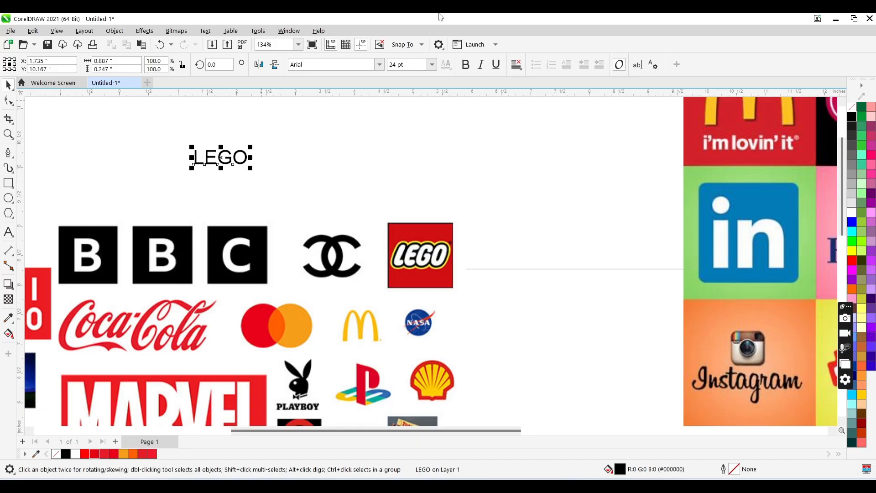
Set the LEGO text in BentonSans ExtraComp Black, enlarged to about 78.6 pt and placed above the gap between the BBC and Chanel references
left_click(380, 64)
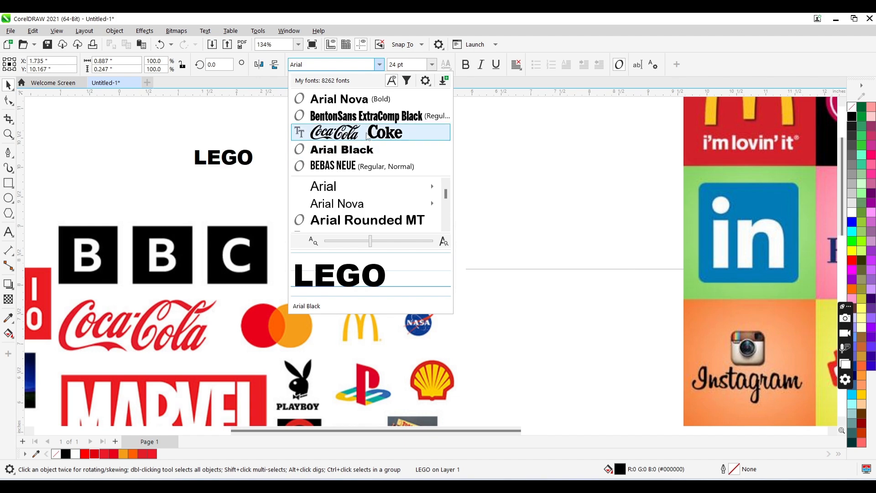
left_click(363, 116)
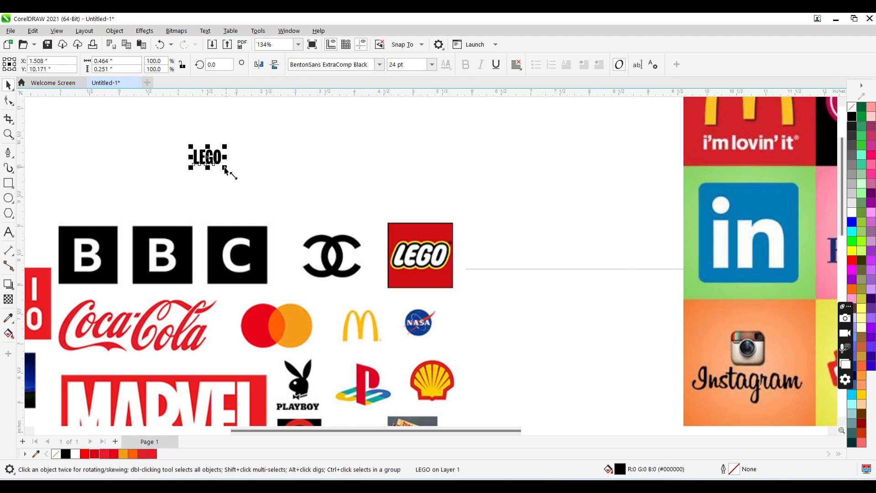
left_click_drag(225, 168, 292, 201)
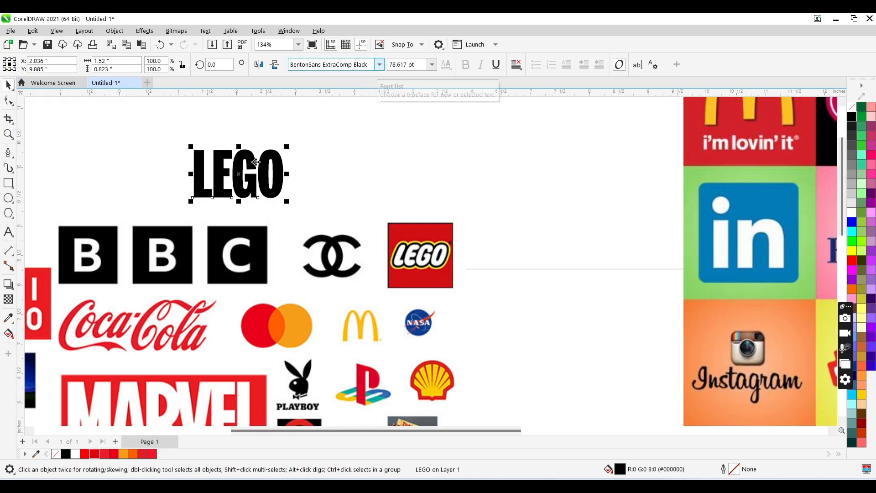
left_click_drag(254, 162, 310, 161)
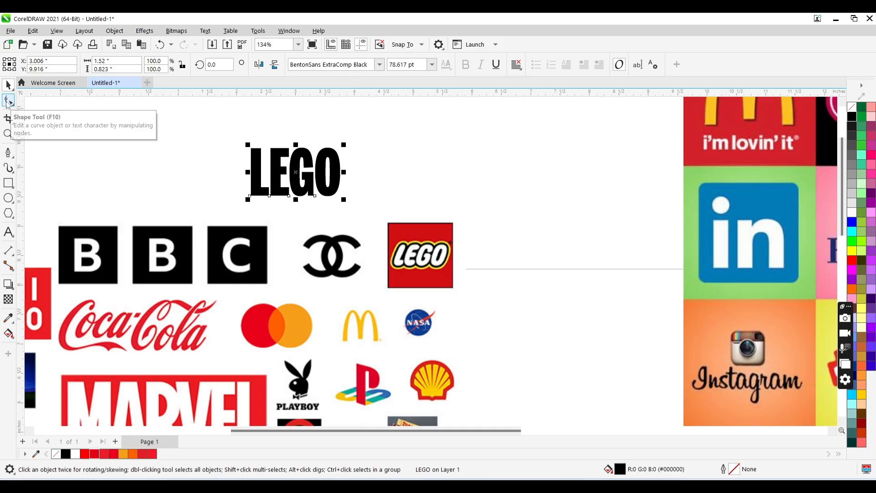
Tighten the character spacing of the LEGO text until its letters overlap slightly
left_click(7, 100)
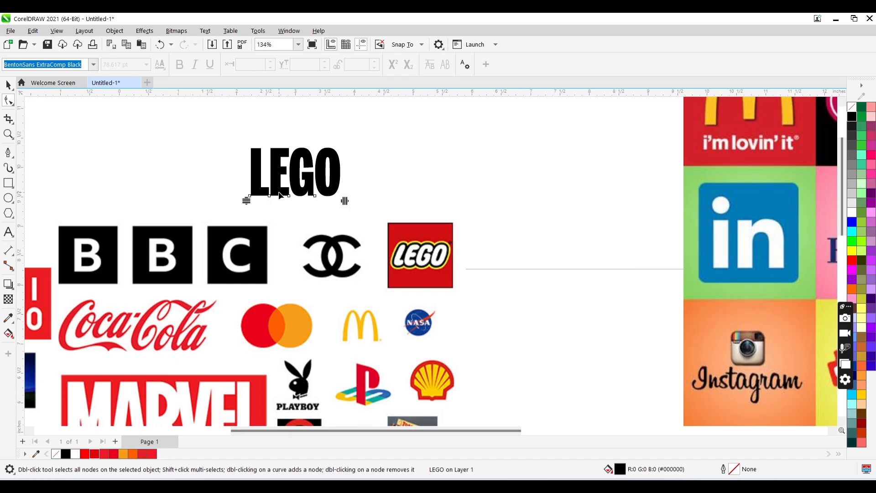
mouse_move(343, 201)
left_mouse_down()
mouse_move(411, 199)
mouse_move(329, 198)
left_mouse_up()
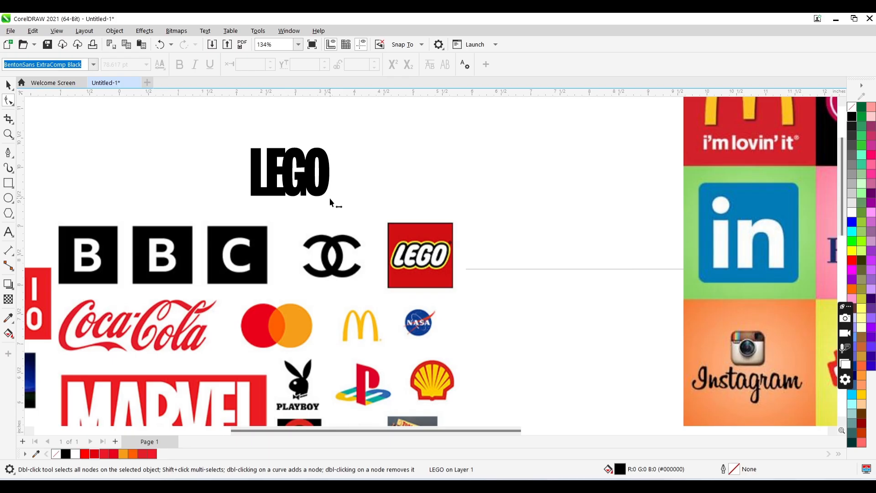
key("space")
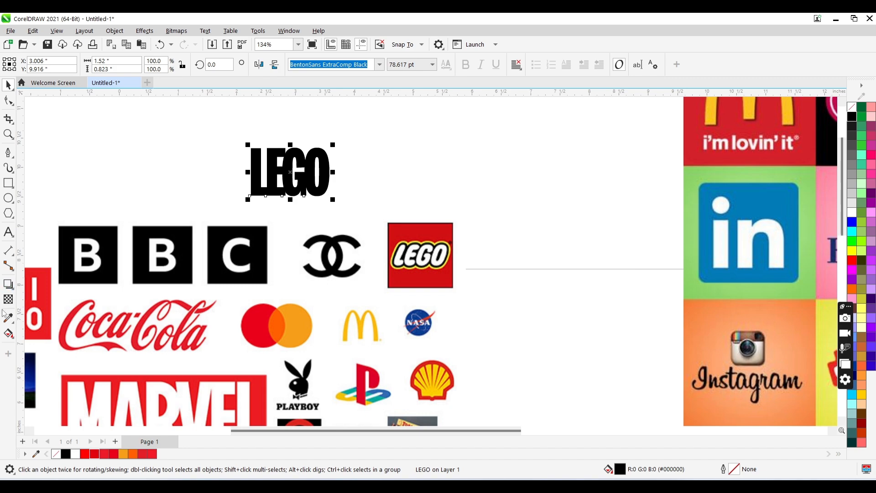
Draw a rectangle about 1.72 by 1.54 in above the LEGO reference and fit the LEGO text inside it at about 65.5 pt
left_click(9, 184)
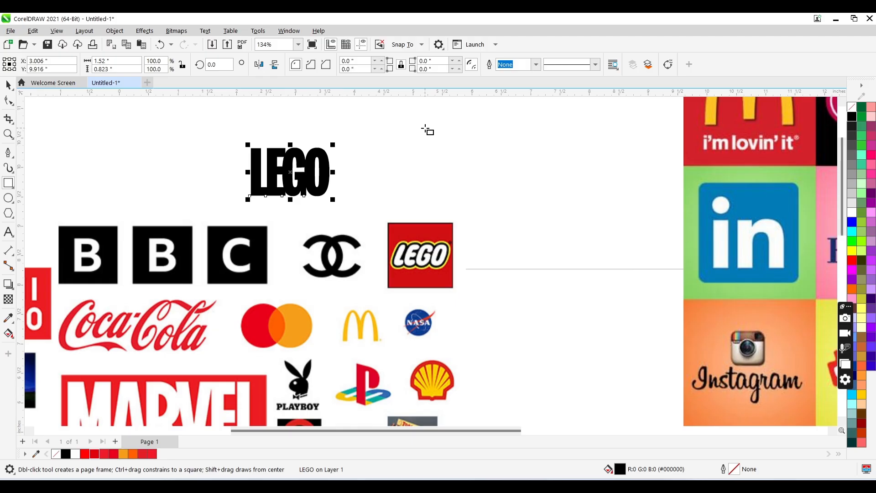
left_click_drag(425, 129, 526, 219)
key("space")
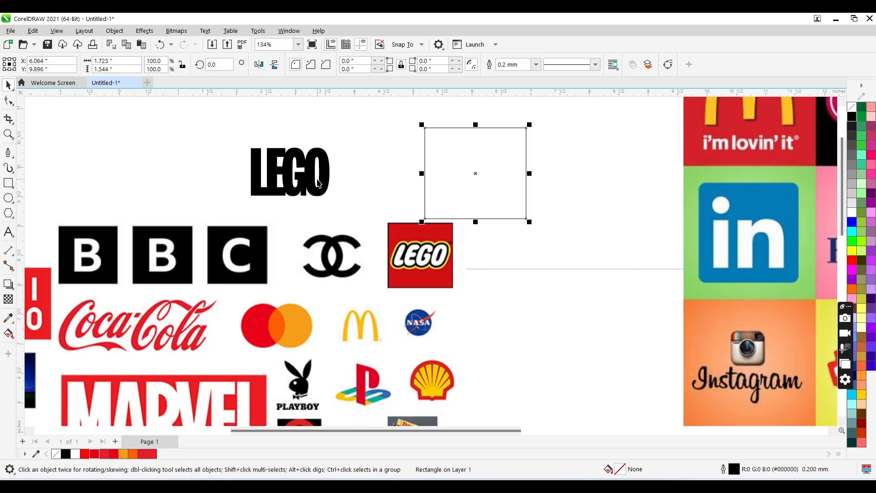
left_click_drag(318, 183, 500, 184)
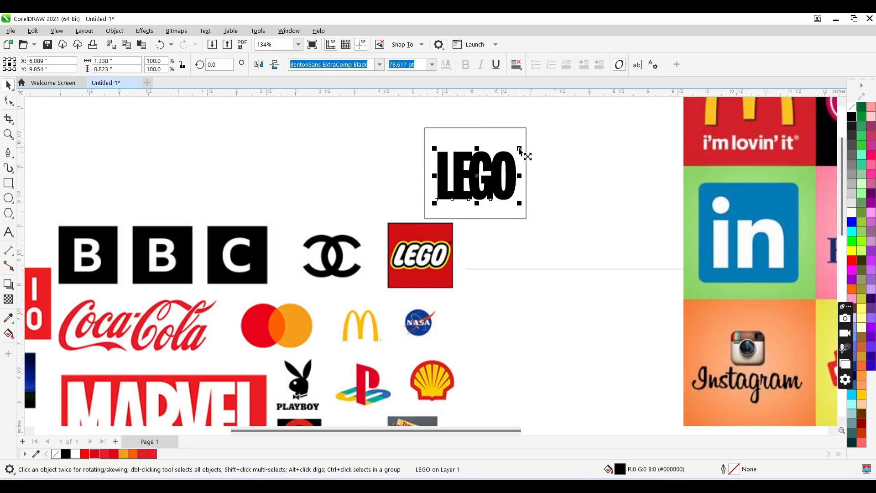
left_click_drag(519, 149, 509, 155)
Fill the new rectangle with the red sampled from the LEGO reference's background
left_click(498, 141)
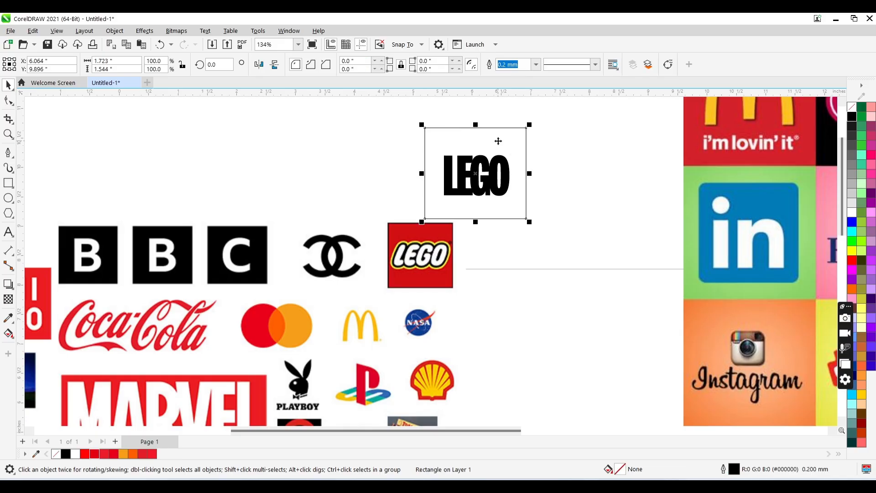
left_click(8, 318)
left_click(443, 232)
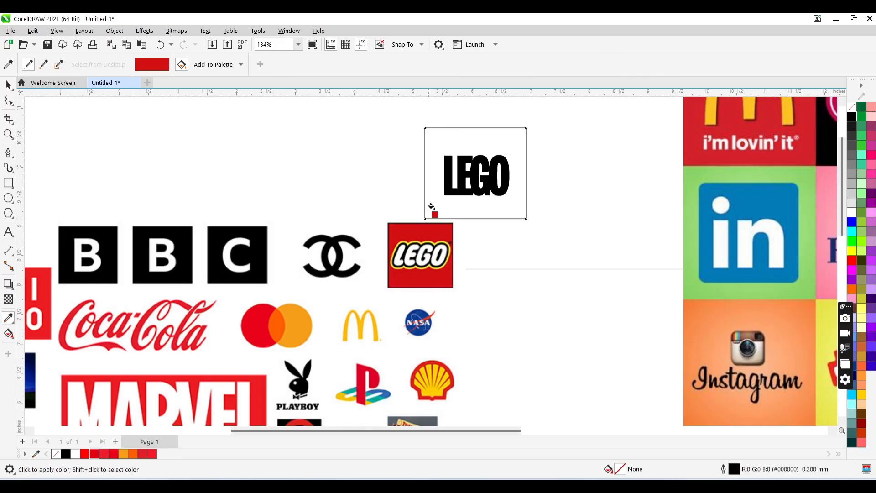
left_click(432, 202)
key("space")
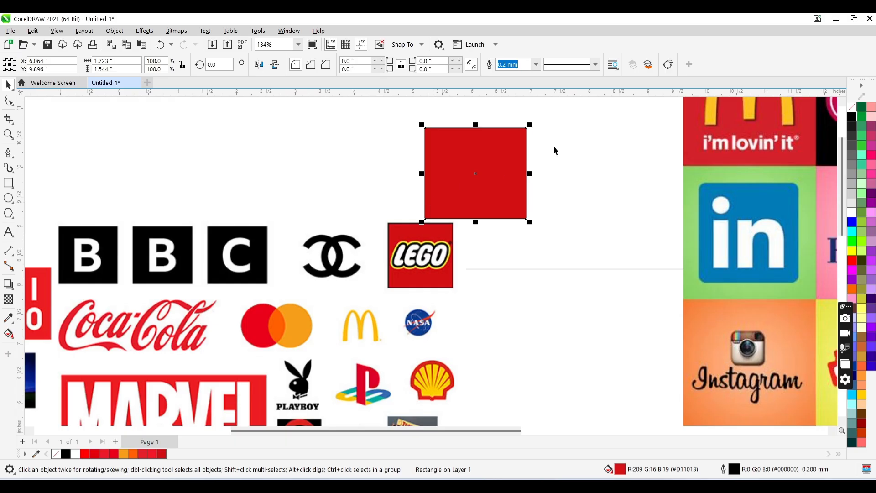
Bring the LEGO text to the front of the red rectangle and fill it with white
key("Escape")
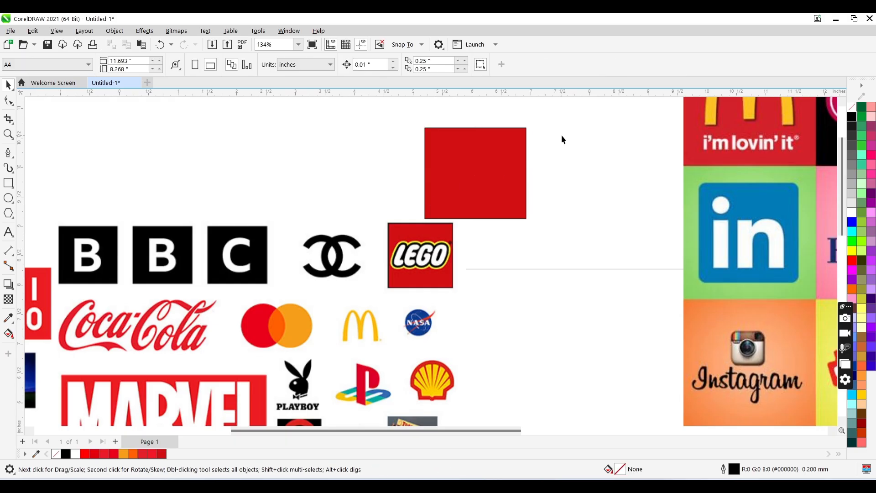
left_click_drag(561, 137, 365, 211)
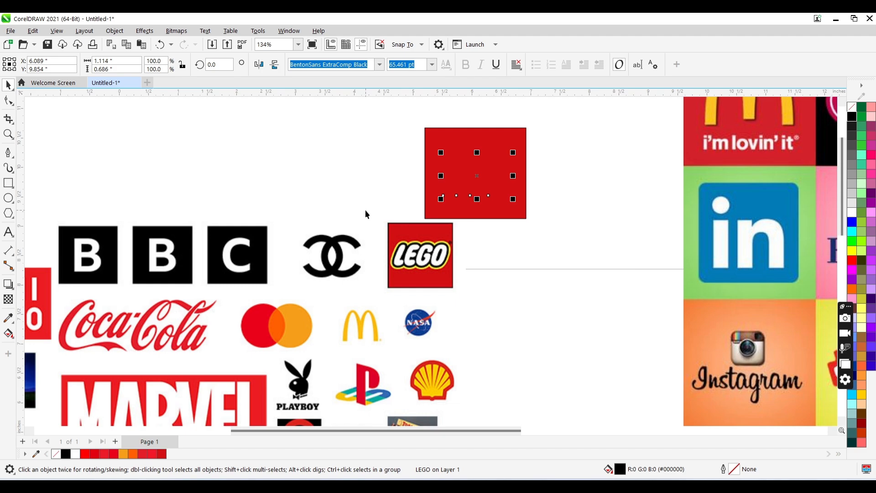
key("shift+Page_Up")
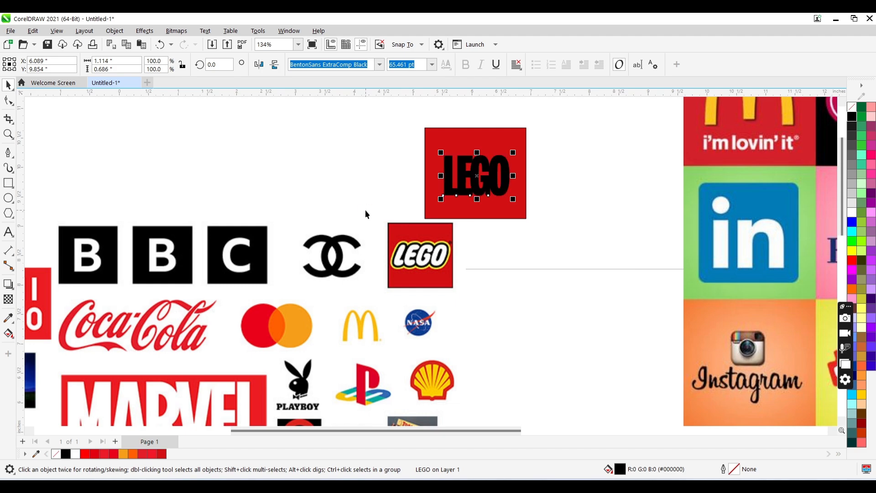
left_click(83, 455)
left_click(76, 455)
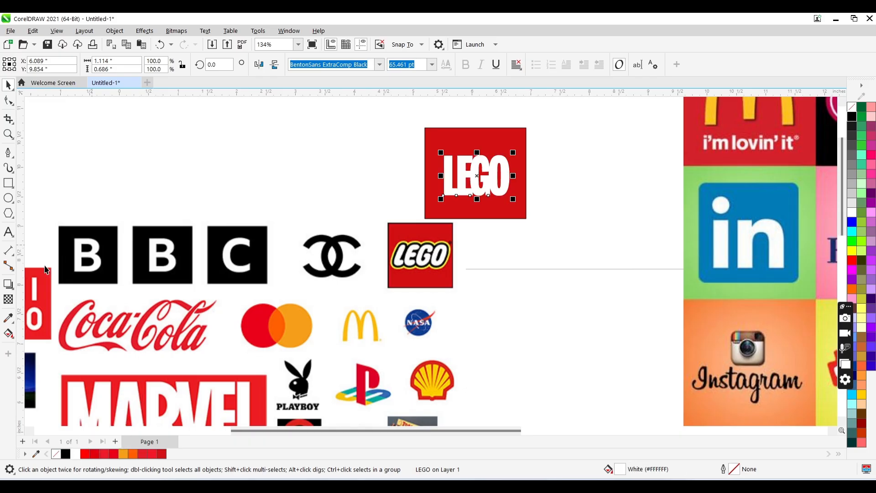
Apply the Flow Outward contour preset to the white LEGO text and set it to 2 contour steps
left_click(13, 292)
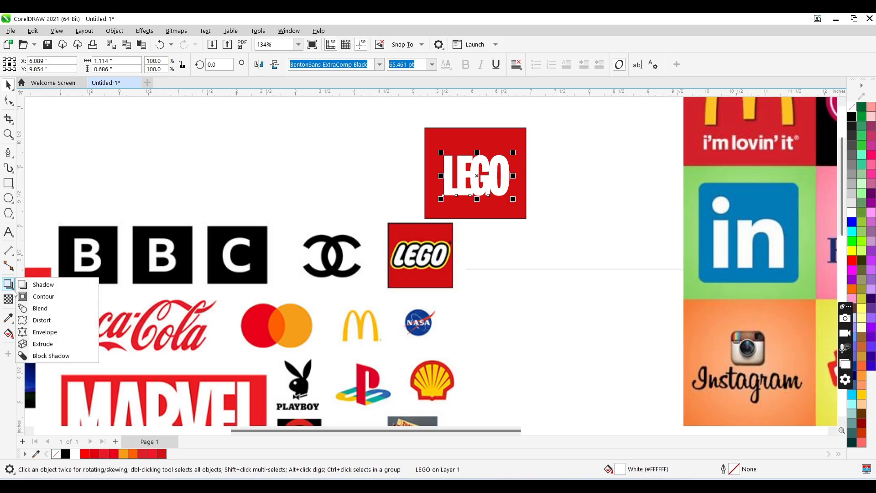
left_click(35, 297)
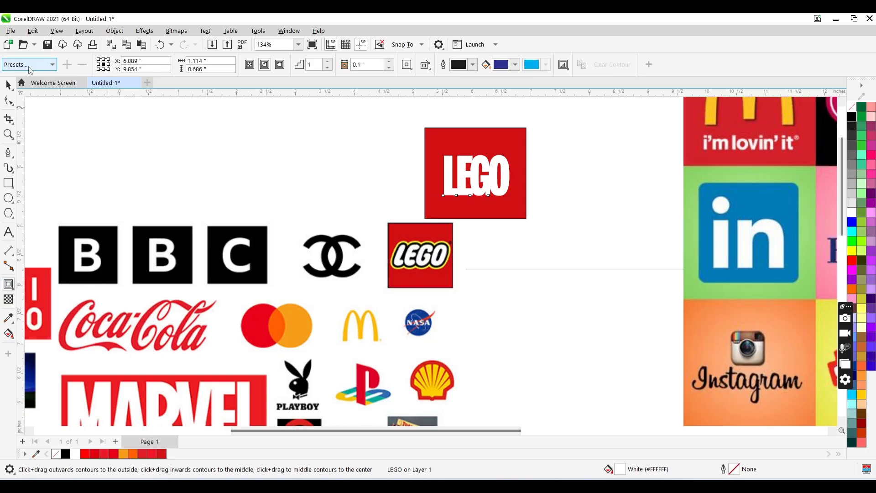
left_click(28, 67)
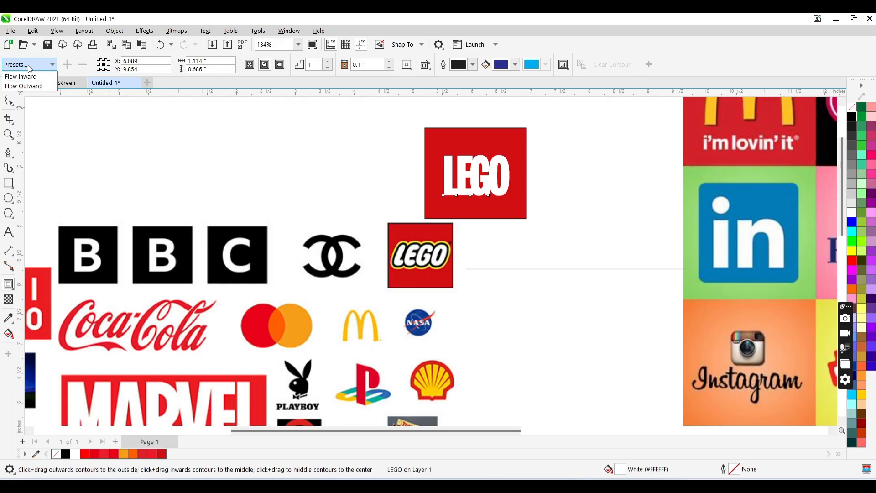
mouse_move(29, 78)
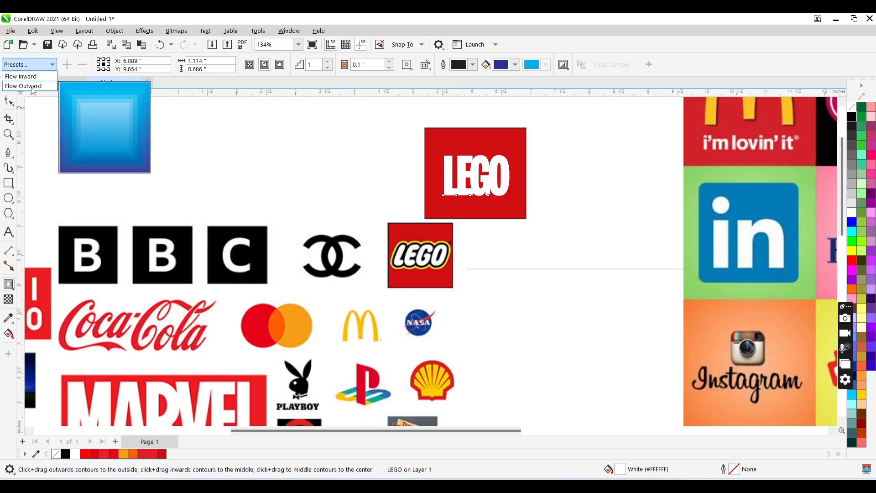
left_click(33, 87)
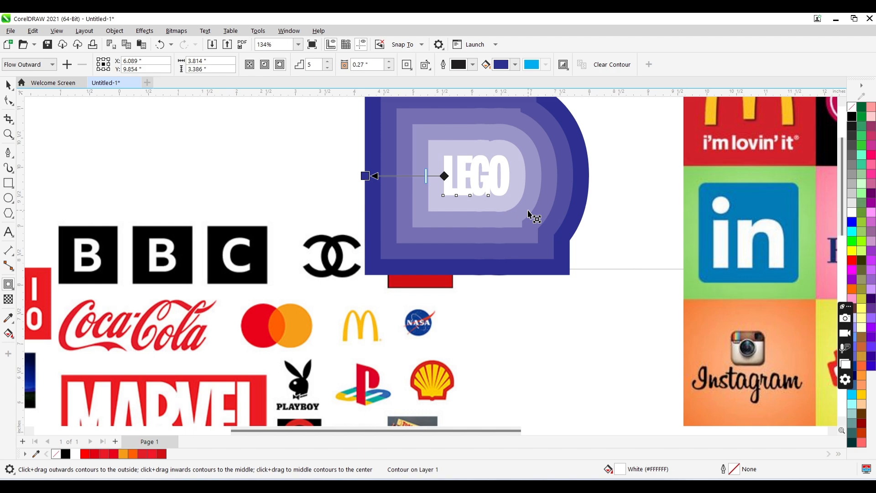
left_click(328, 68)
left_click(328, 67)
left_click(328, 68)
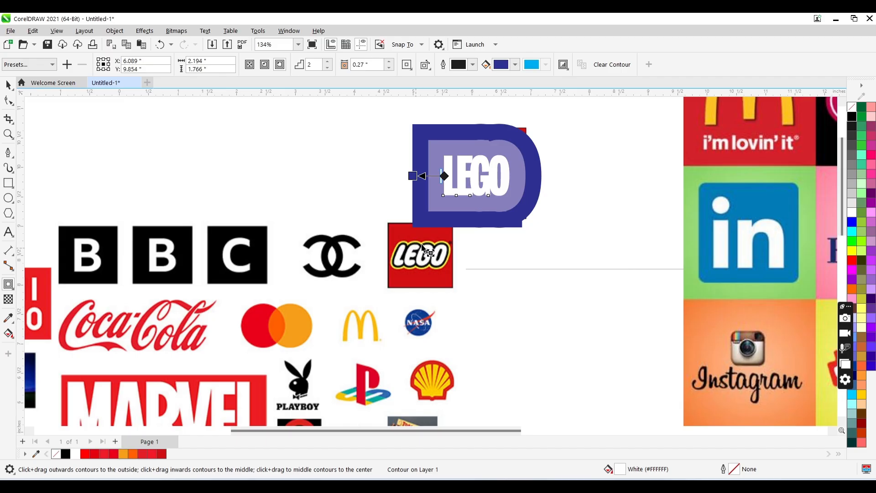
Reduce the contour offset of the LEGO text to 0.1 in
left_click(389, 68)
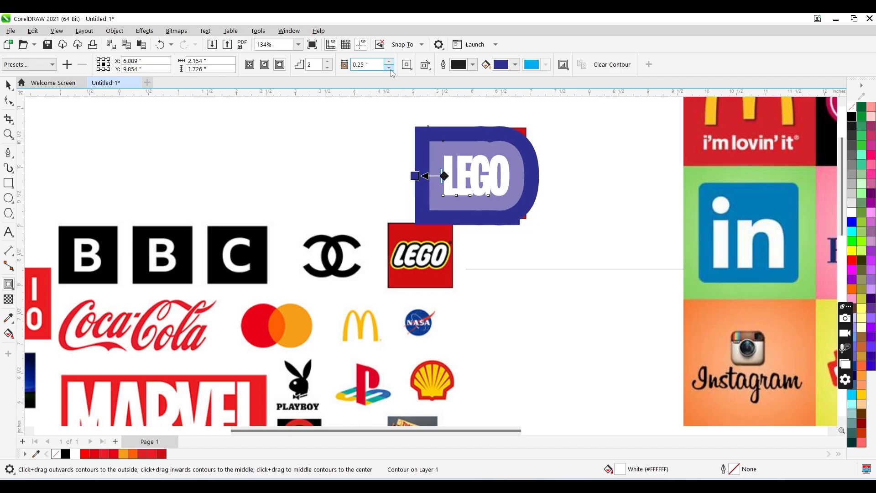
left_click(390, 68)
left_click(390, 68)
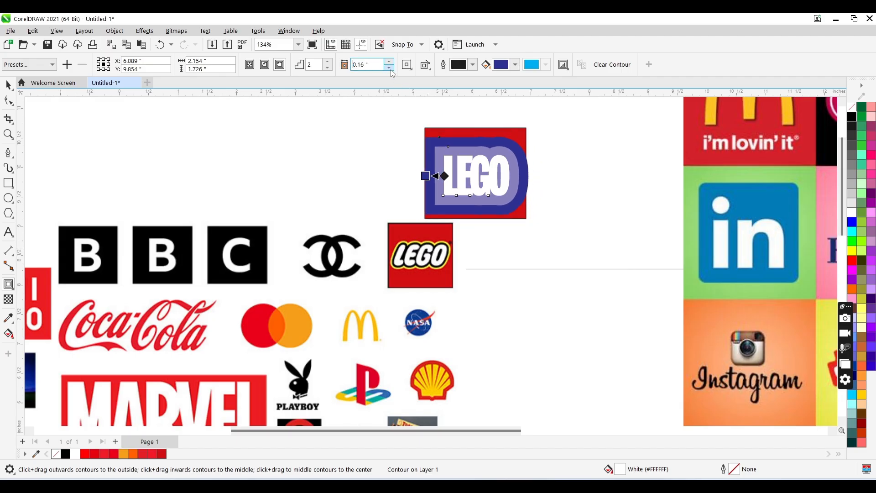
left_click(390, 68)
left_click(391, 70)
left_click(391, 70)
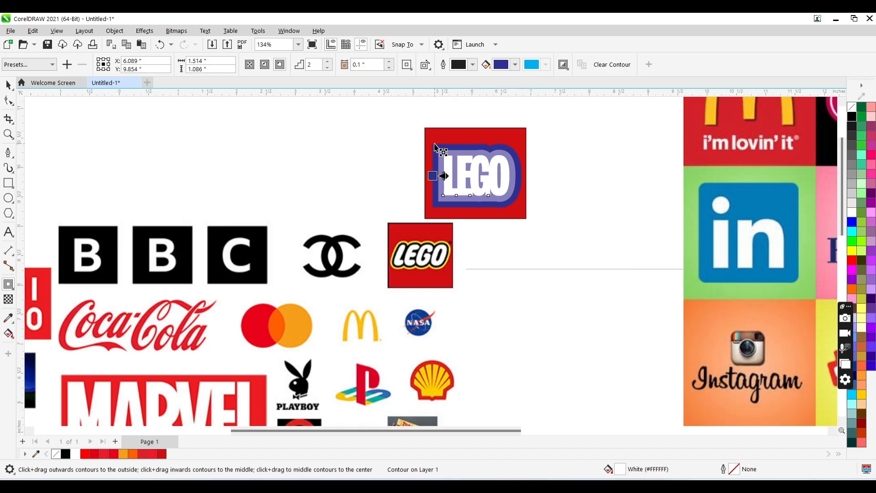
Set the LEGO text's contour to round corners
key("space")
key("z")
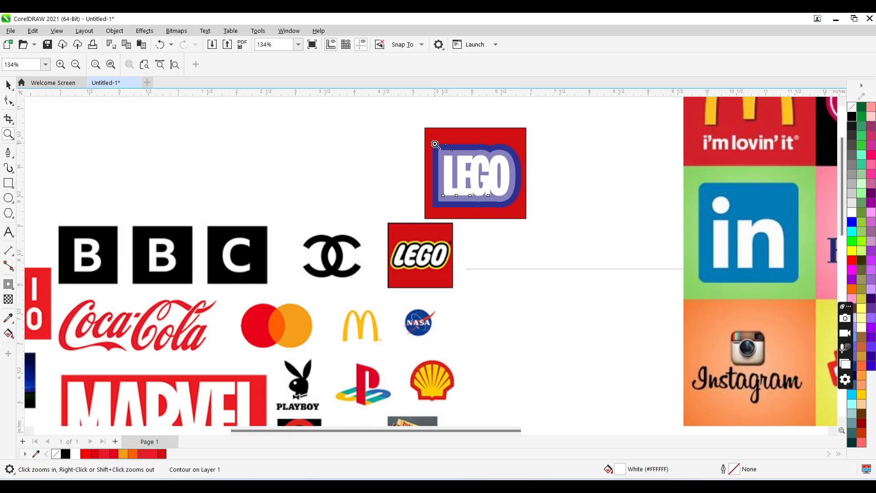
left_click(456, 164)
key("space")
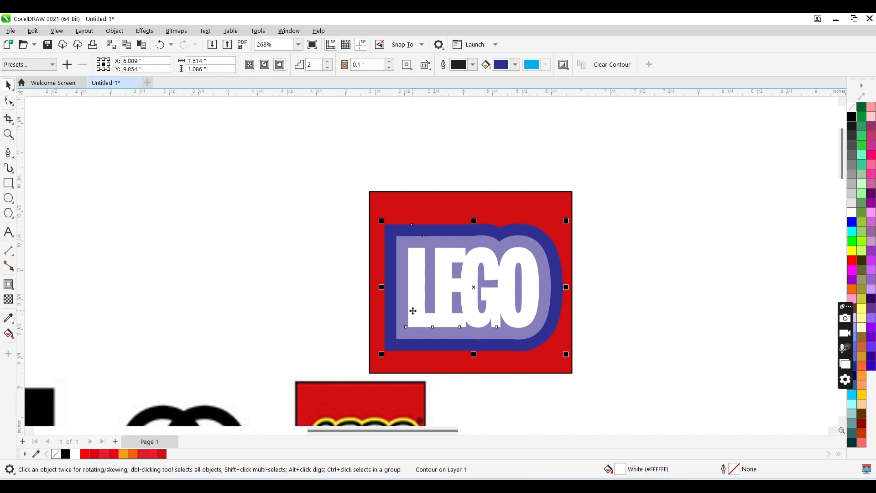
left_click(407, 64)
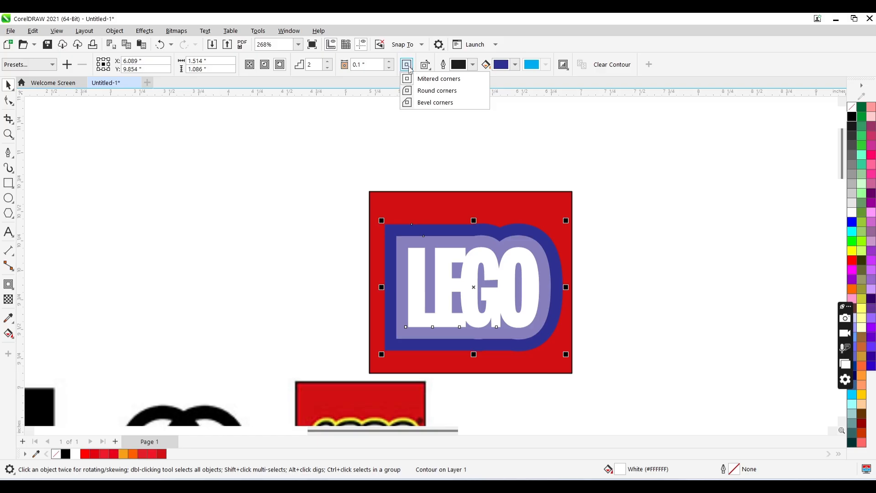
left_click(423, 91)
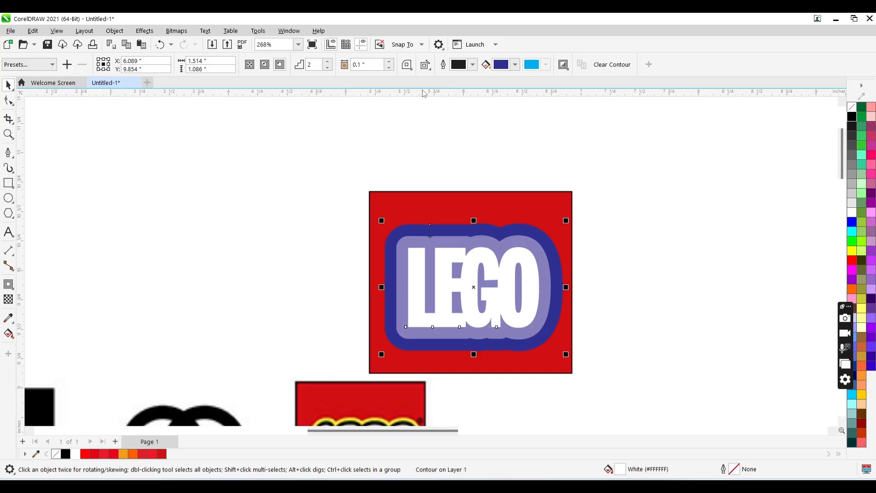
Narrow the LEGO text's contour bands by setting the contour offset to 0.05 in
left_click(390, 69)
left_click(390, 69)
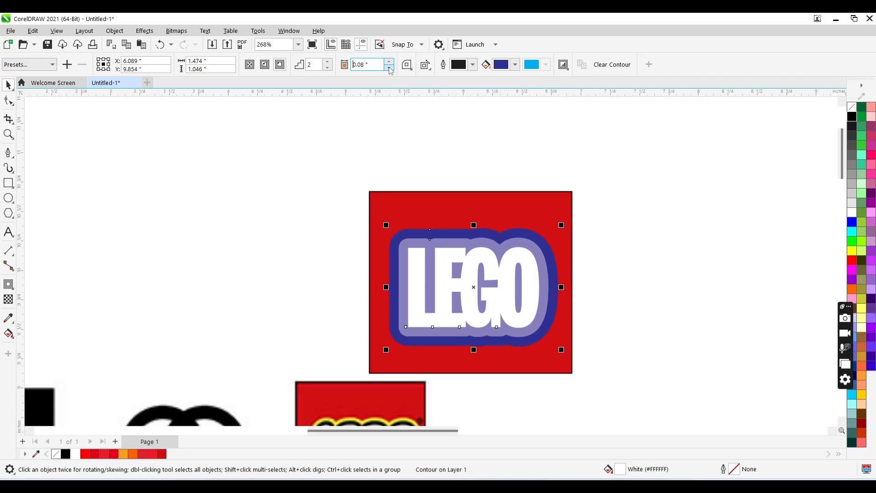
left_click(390, 68)
left_click(390, 68)
left_click(389, 68)
left_click(389, 69)
left_click(390, 69)
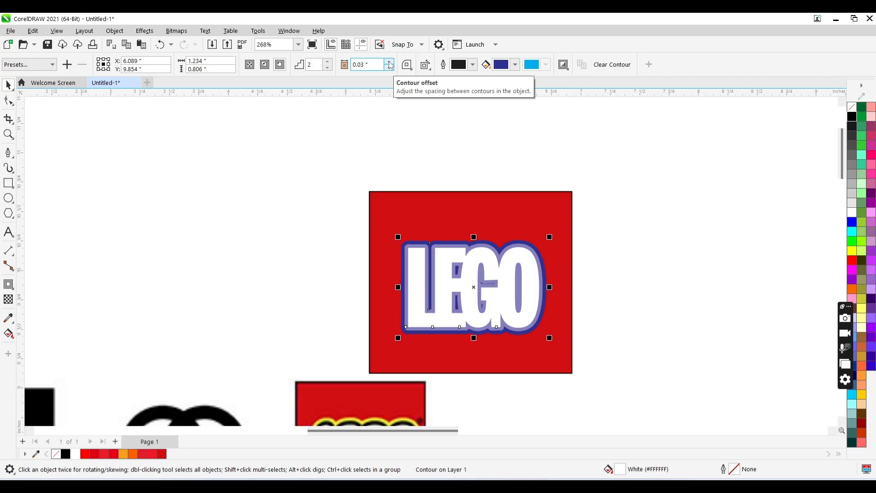
left_click(389, 62)
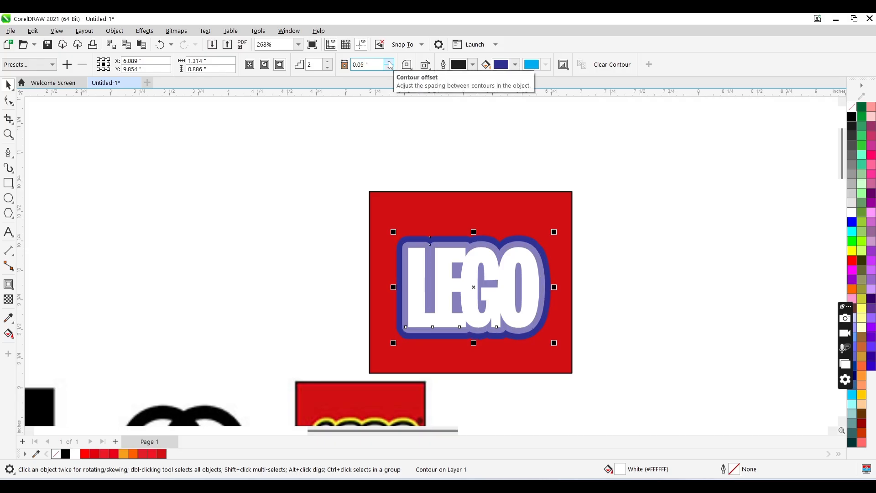
Try a contour offset of 0.04 in on the LEGO text and restore it to 0.05 in
key("z")
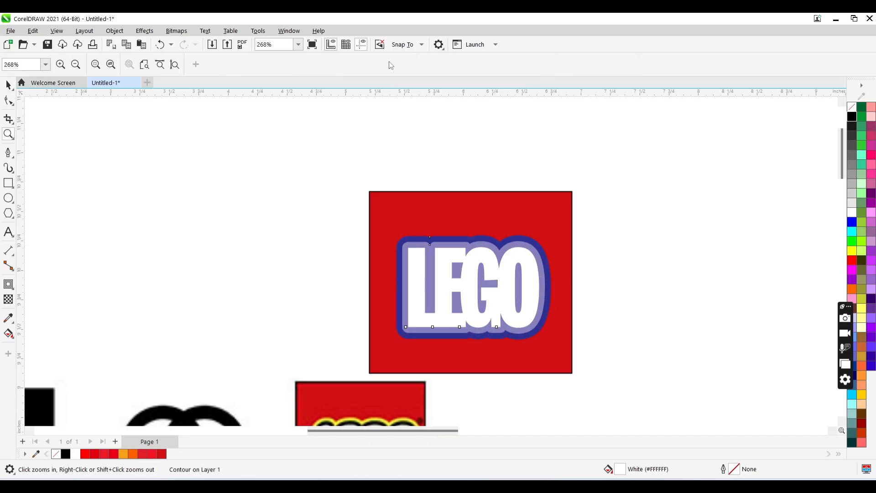
left_click(462, 262)
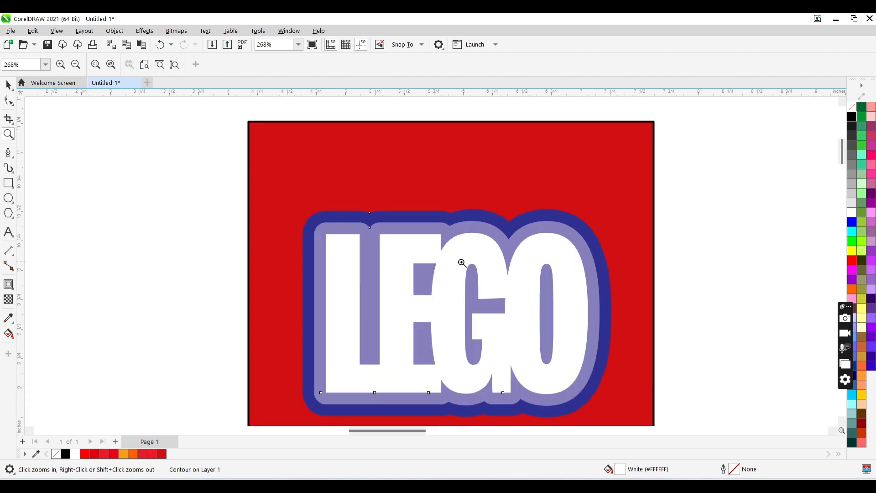
key("space")
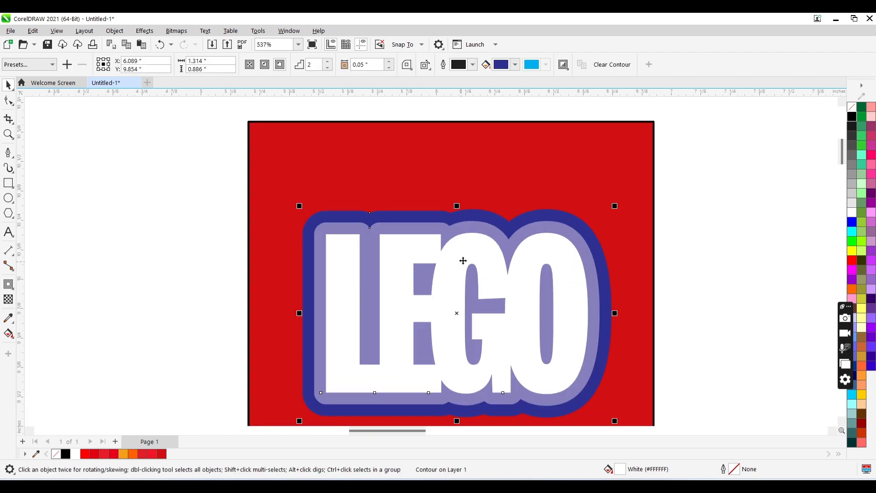
left_click(389, 69)
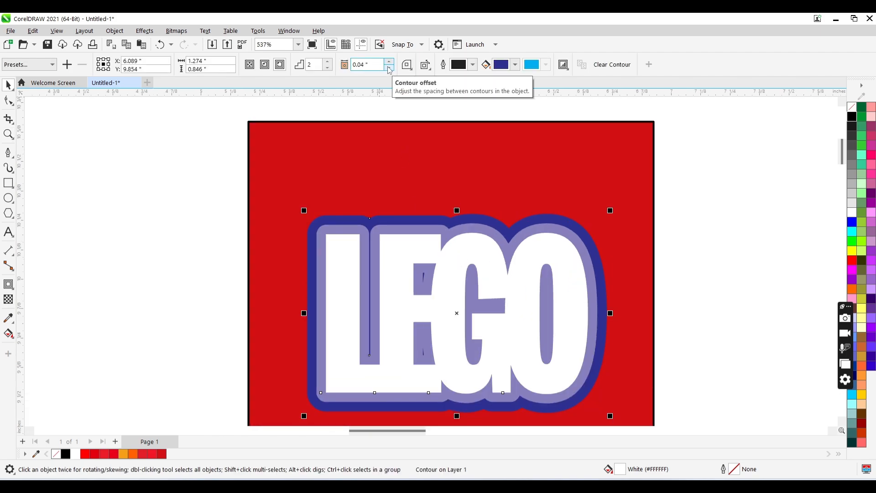
left_click(389, 62)
key("z")
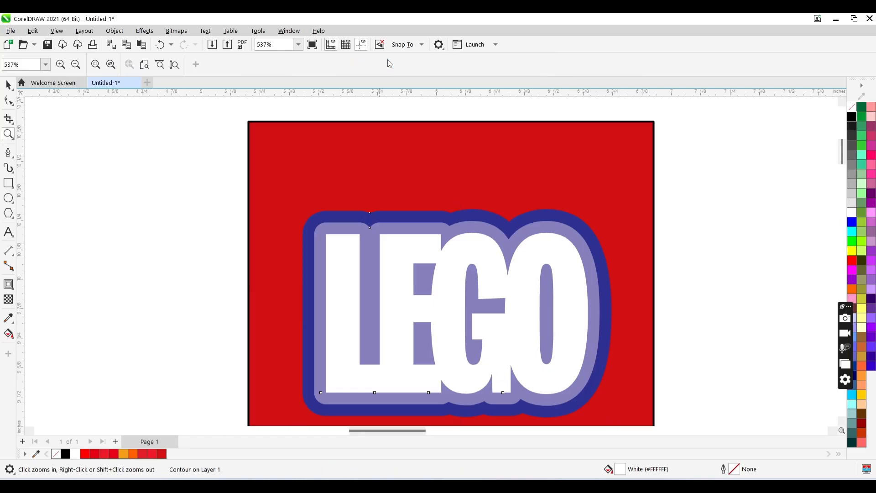
key("space")
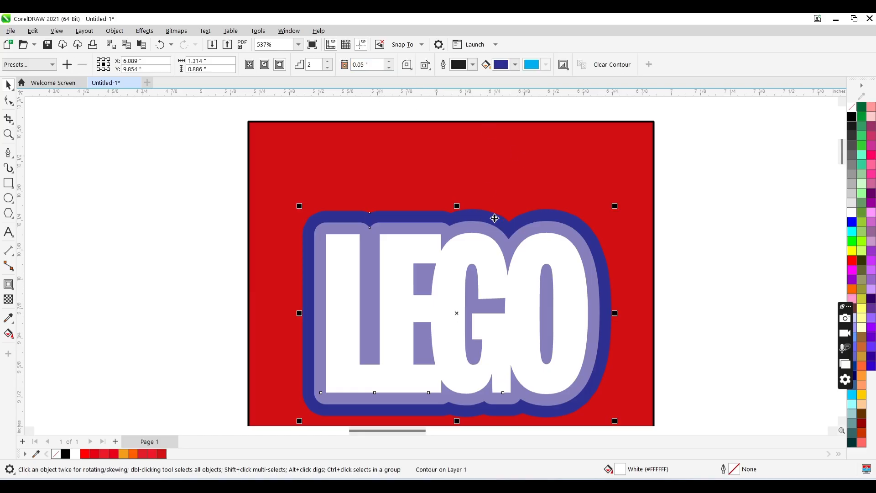
key("z")
right_click(492, 260)
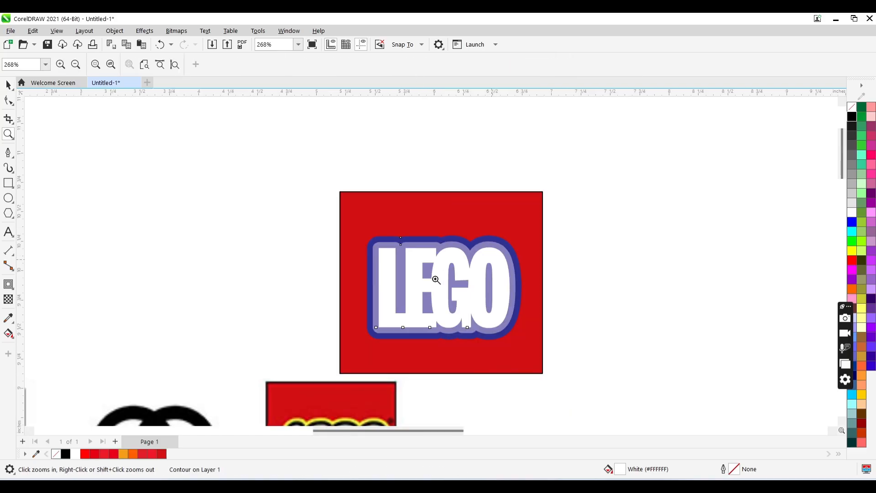
right_click(436, 280)
left_click(412, 298)
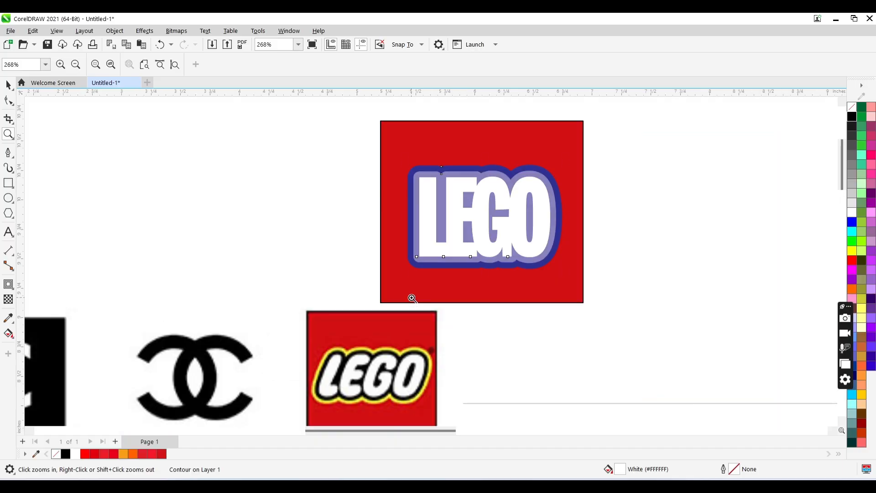
key("space")
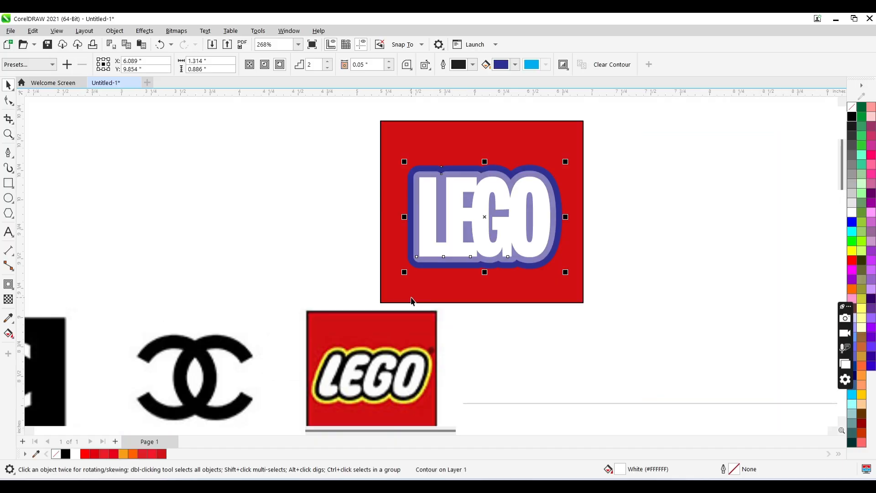
Try applying the yellow #FFF63C sampled from the reference logo to the LEGO text and undo it
left_click(8, 319)
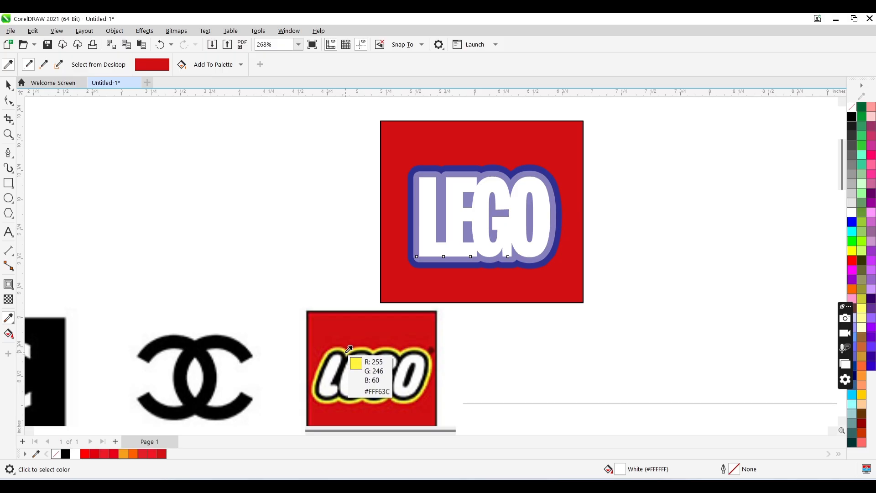
left_click(346, 351)
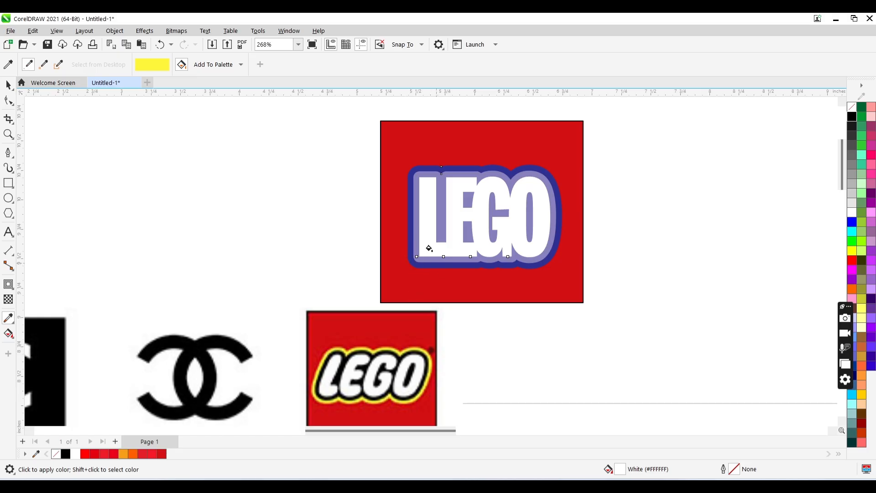
left_click(428, 227)
key("space")
key("ctrl+z")
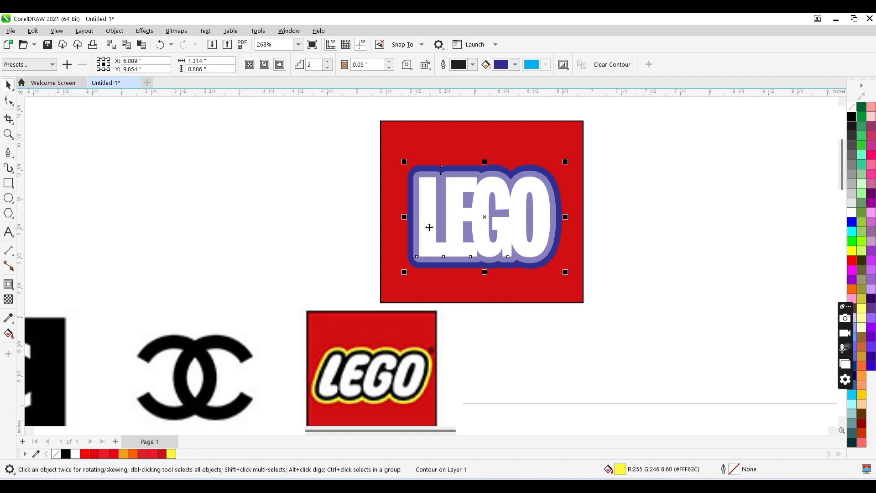
Break the contour apart from the LEGO text and select the separated contour group
left_click(576, 251)
left_click(537, 166)
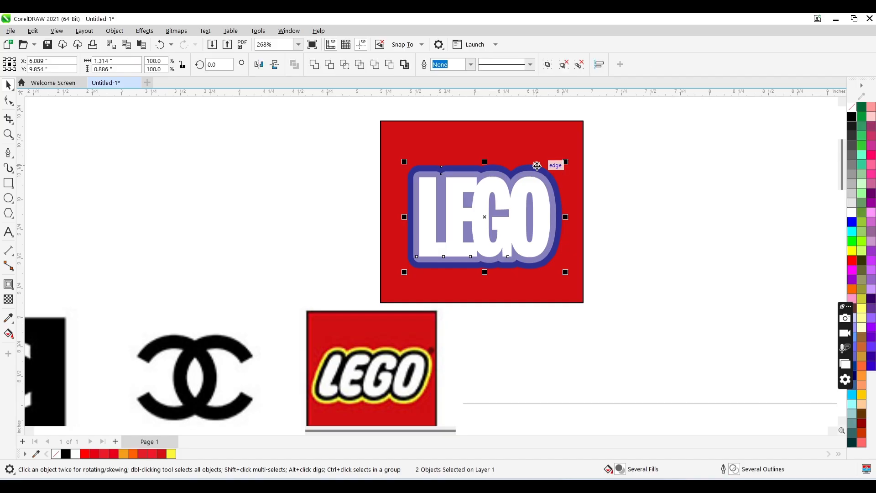
left_click(665, 196)
left_click(519, 170)
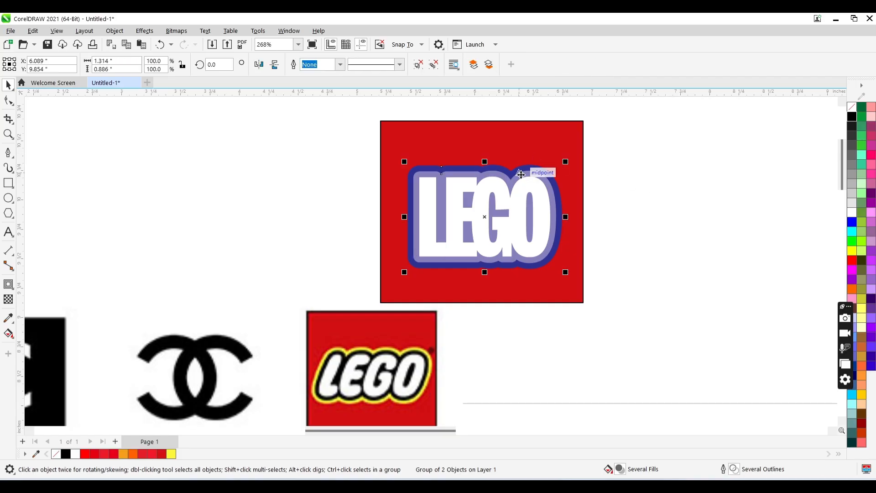
Fill the outer contour band of the LEGO text with yellow sampled from the reference logo's border
left_click(9, 318)
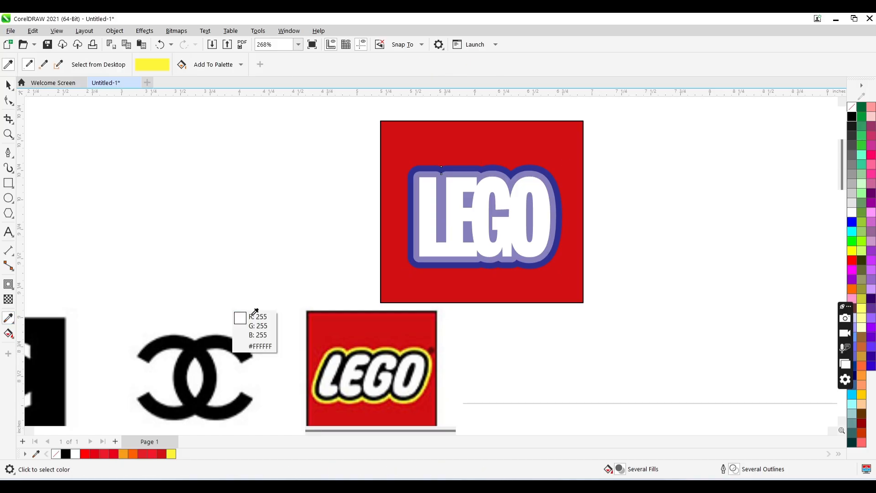
left_click(335, 351)
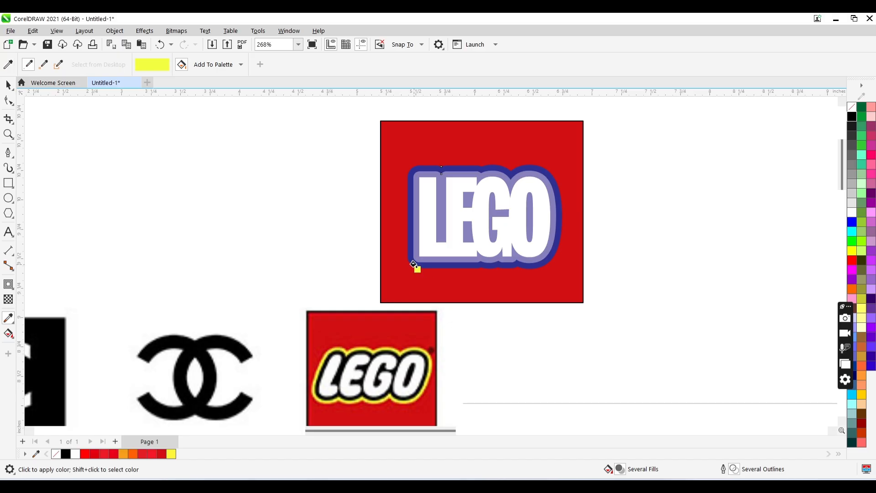
left_click(412, 264)
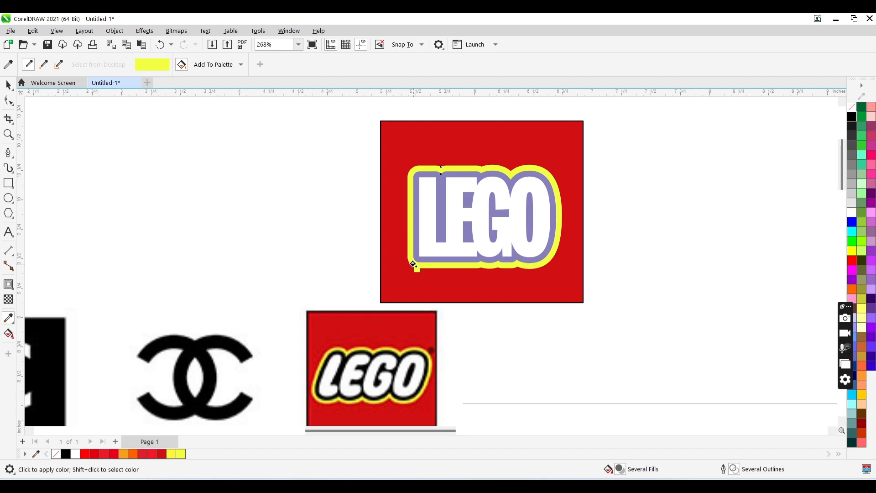
key("space")
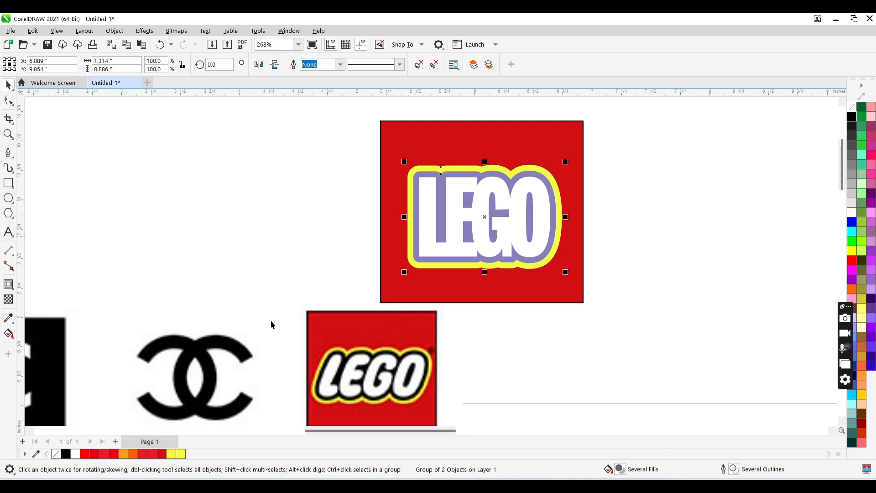
Fill the inner contour band of the LEGO text with the near-black sampled from the reference logo
left_click(8, 319)
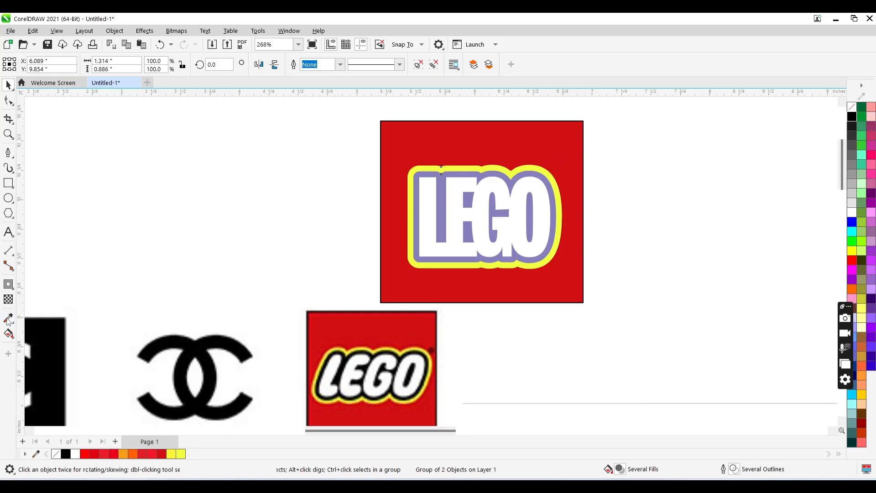
left_click(8, 320)
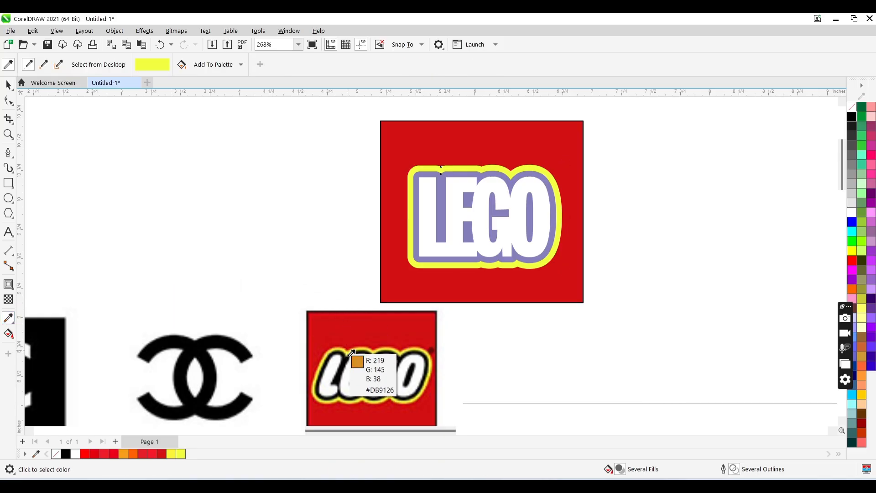
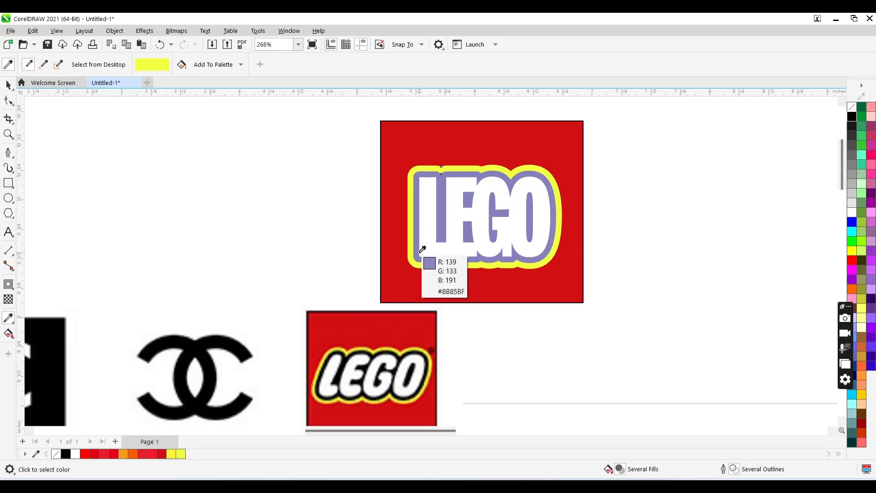
left_click(346, 357)
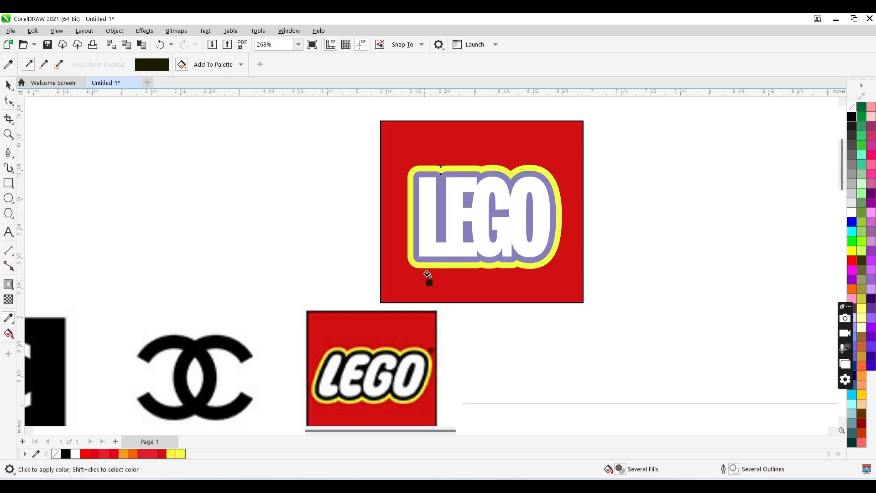
left_click(426, 259)
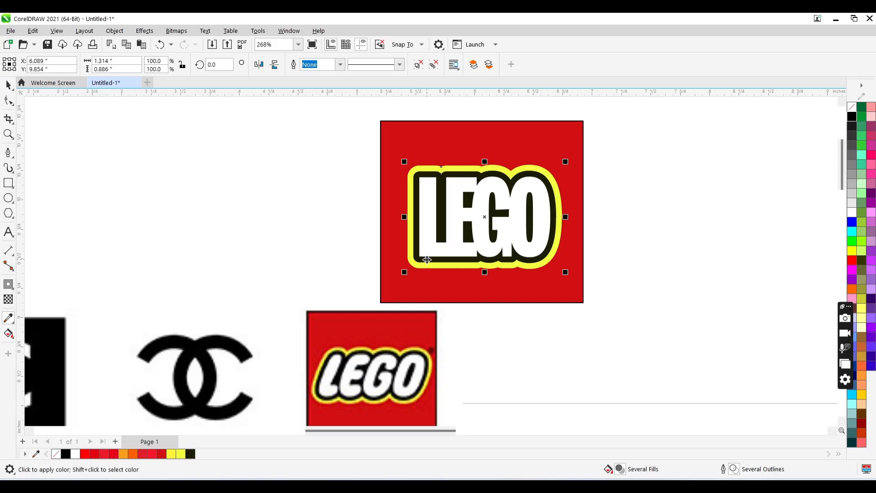
key("space")
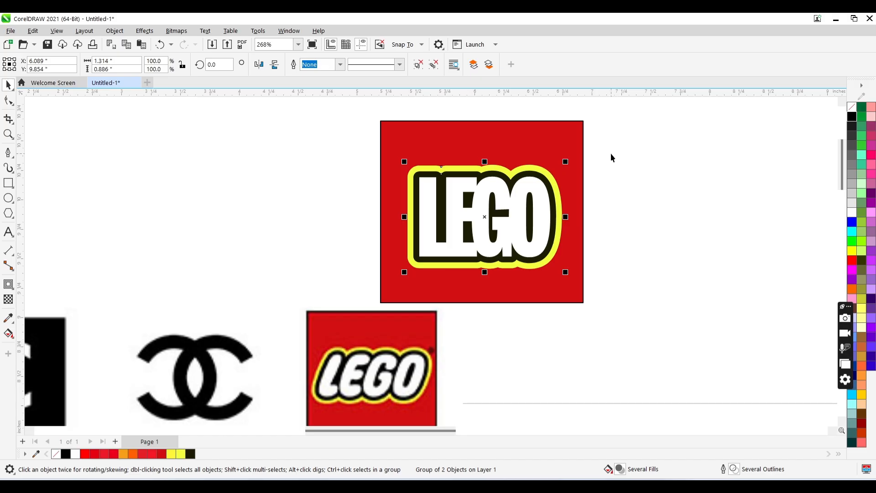
Group the LEGO text with its yellow and near-black contour bands
left_click_drag(611, 154, 368, 286)
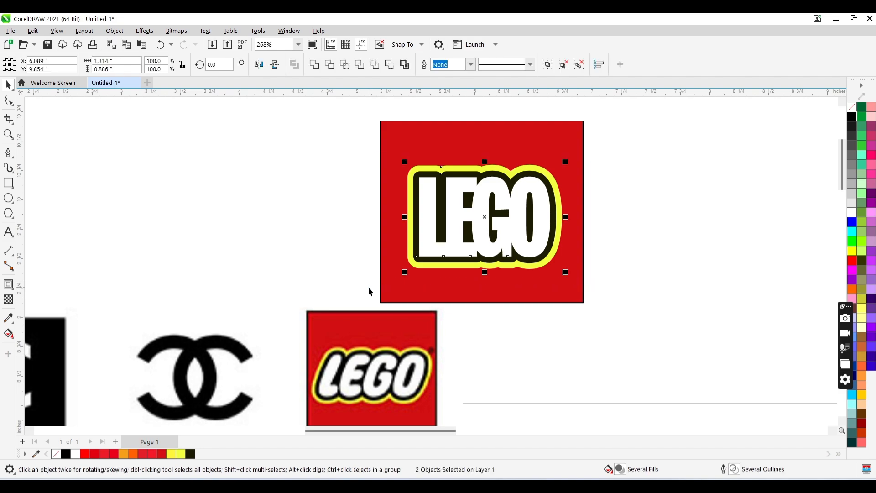
left_click(471, 213)
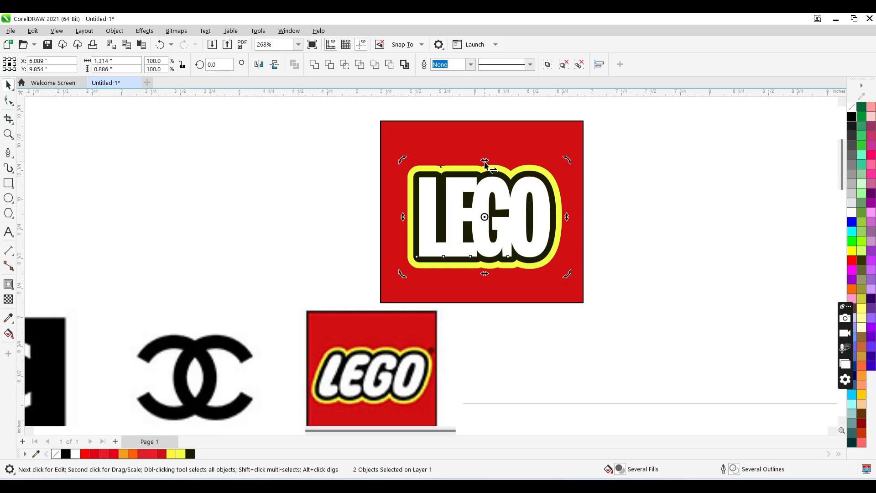
left_click(504, 185)
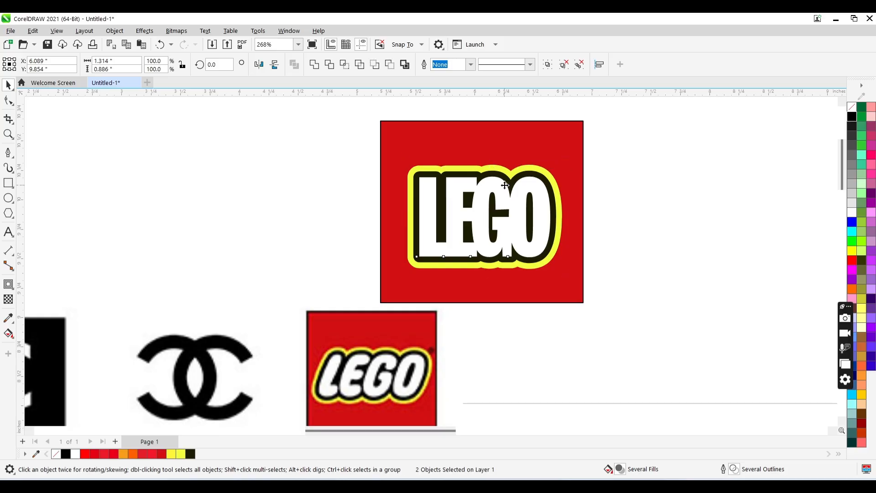
left_click_drag(630, 140, 327, 290)
key("ctrl+g")
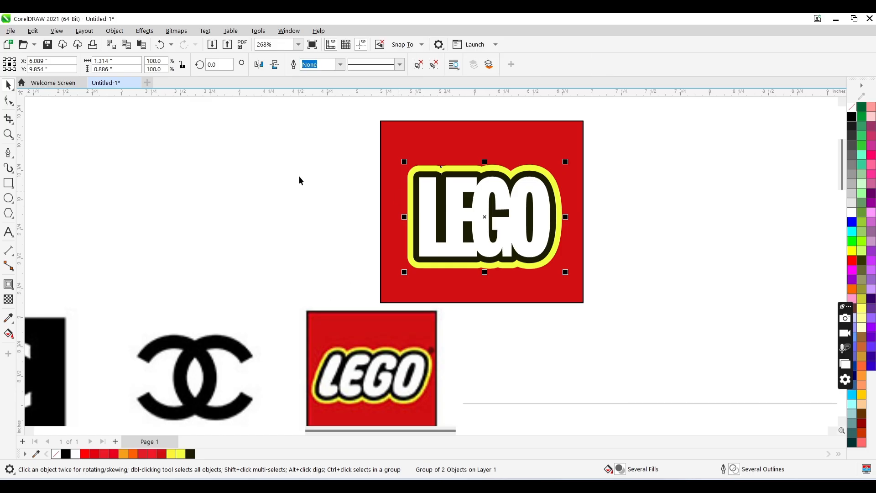
Skew the LEGO group so its letters slant like the reference, and reposition and slightly enlarge it inside the red rectangle
left_click(471, 208)
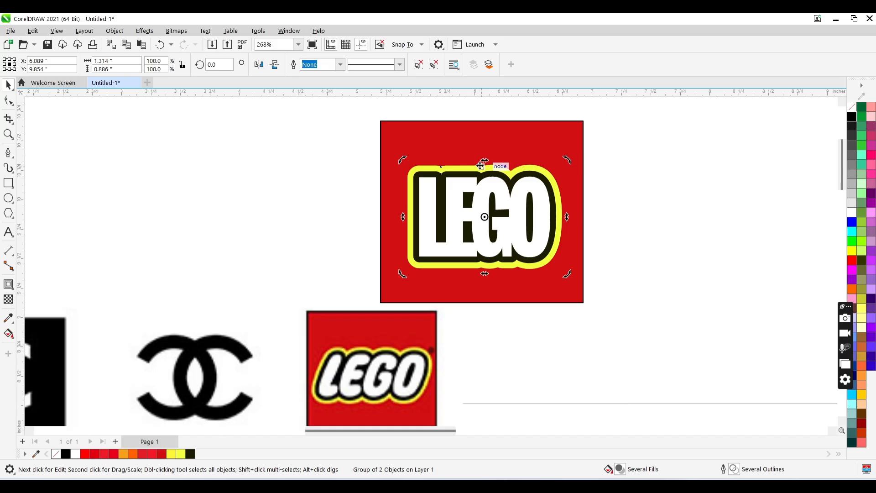
left_click_drag(485, 162, 507, 164)
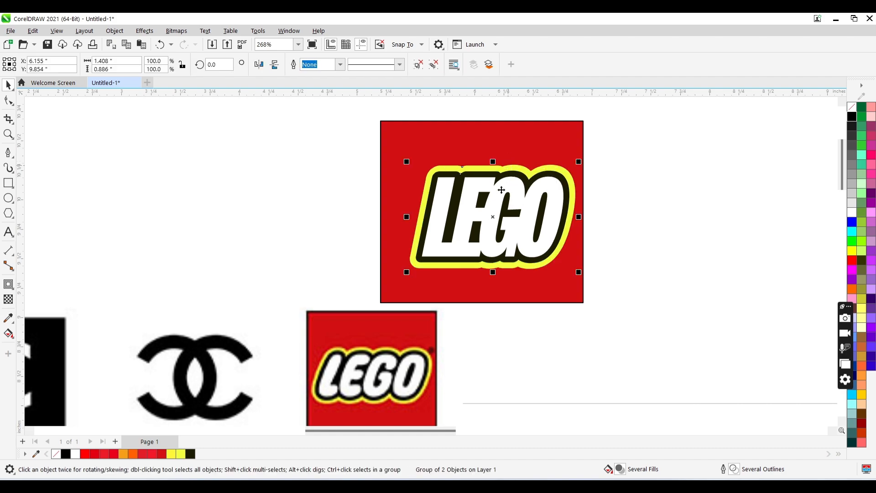
left_click_drag(505, 203, 484, 203)
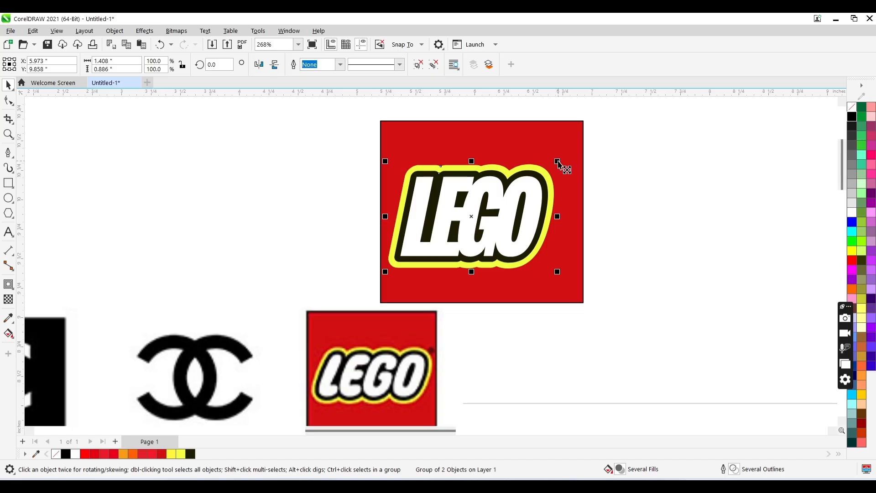
left_click_drag(558, 161, 561, 159)
Center the LEGO group horizontally and vertically on the red rectangle
left_click(526, 146, "shift")
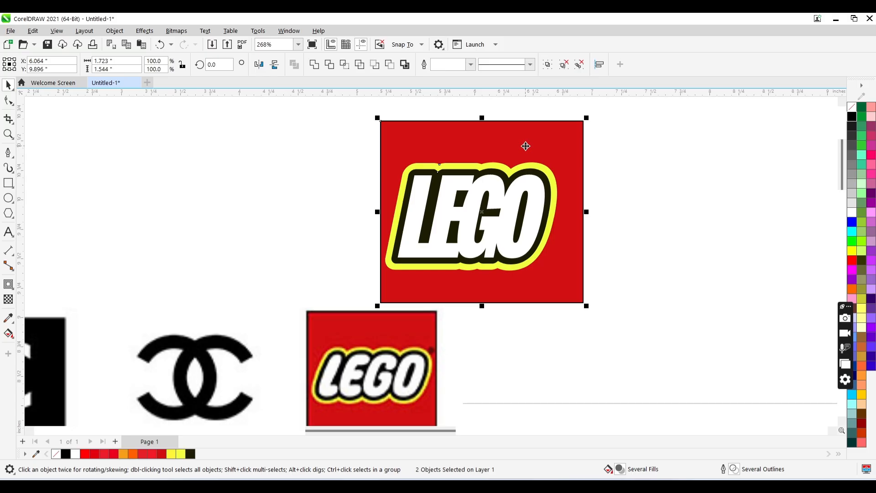
key("e")
key("c")
left_click(622, 225)
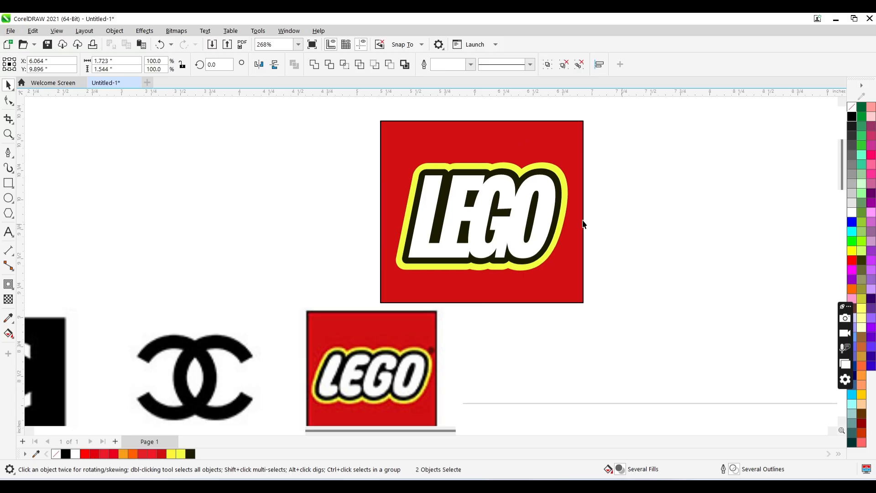
Try a 2.0 mm outline on the red LEGO rectangle and set its width to 1.0 mm
left_click(568, 271)
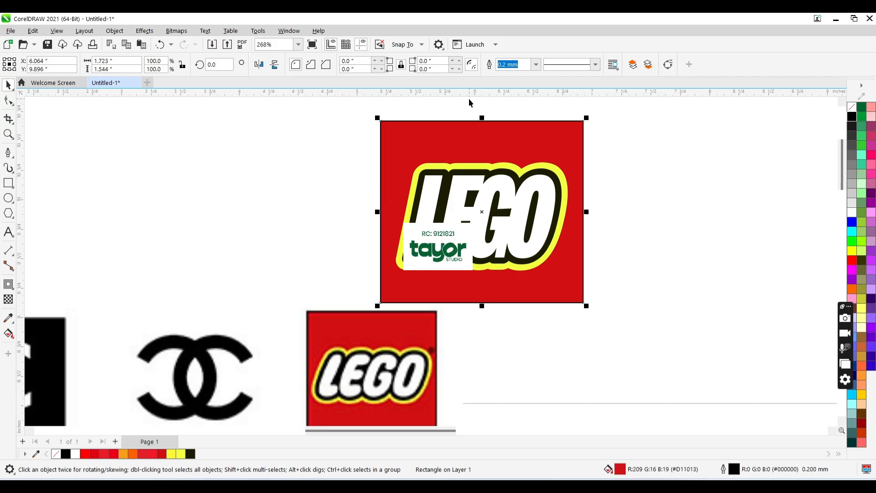
left_click(536, 65)
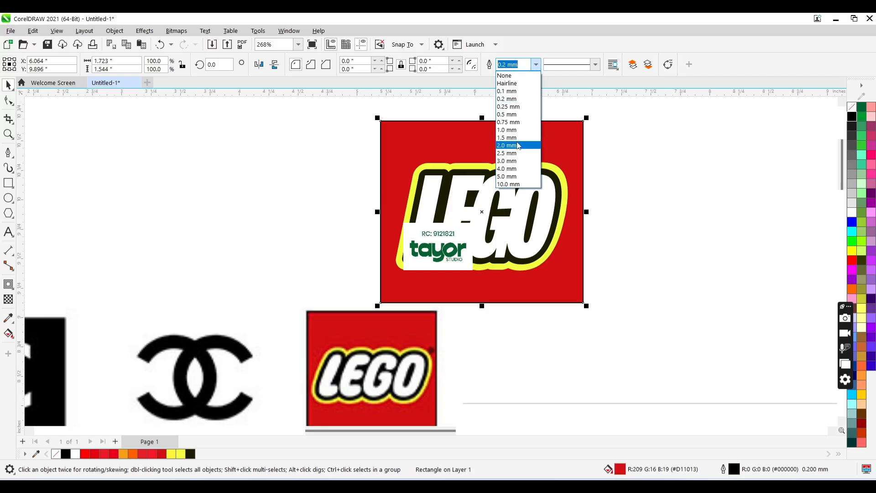
left_click(507, 145)
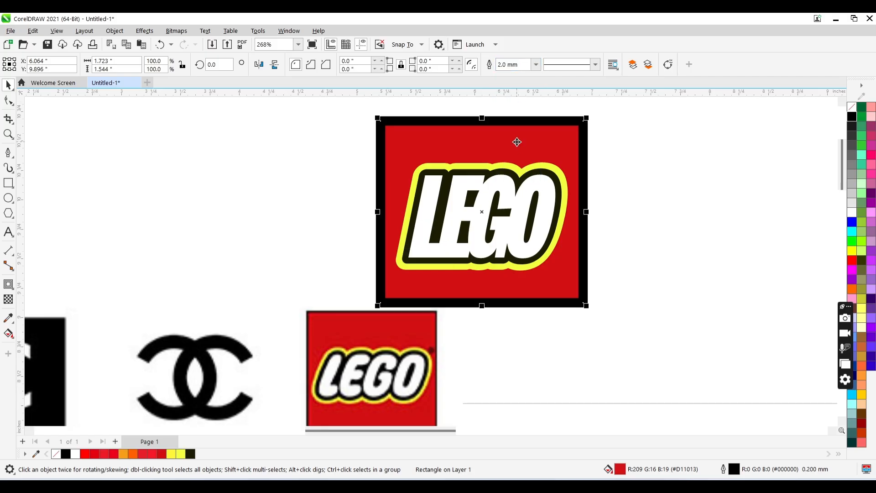
left_click(536, 64)
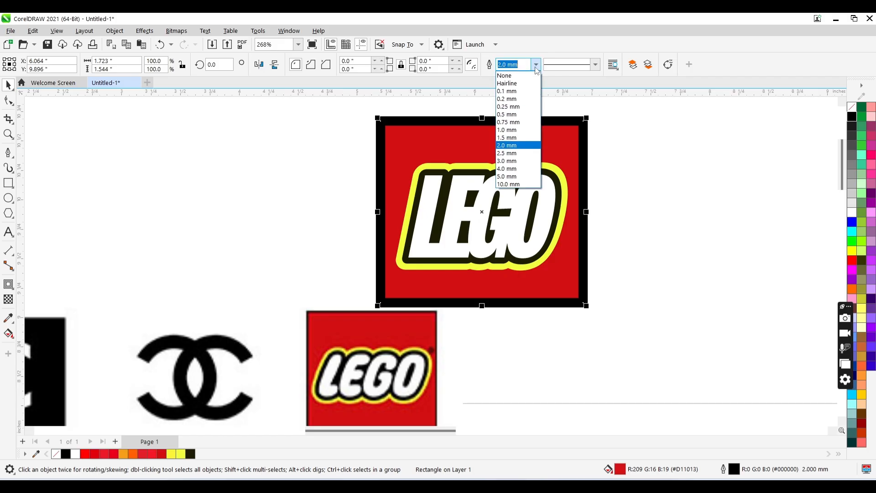
left_click(522, 132)
Draw a nearly square rectangle of about 1.76 × 1.75 in below the recreated Marvel logo
key("z")
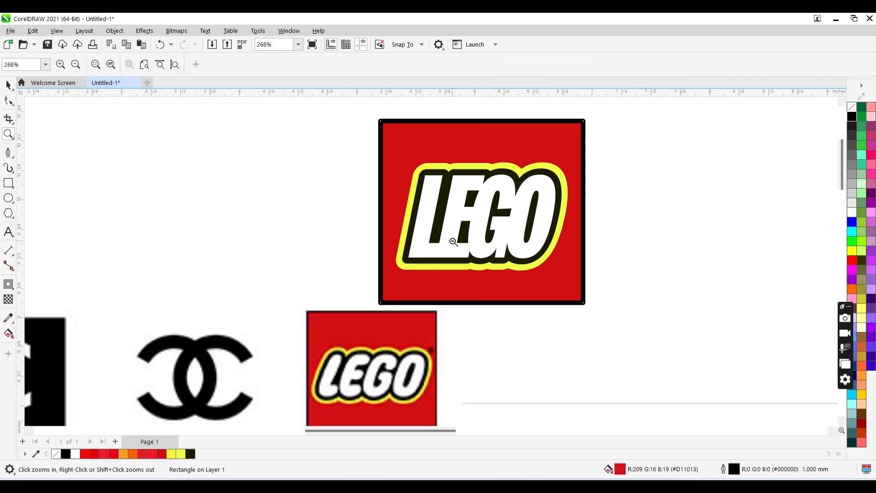
left_click(454, 241, "shift")
left_click(453, 241, "shift")
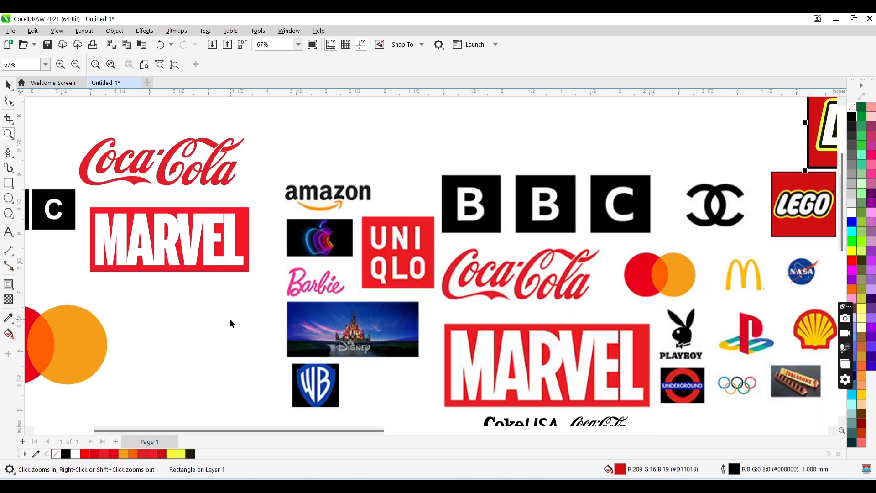
left_click(230, 319)
key("space")
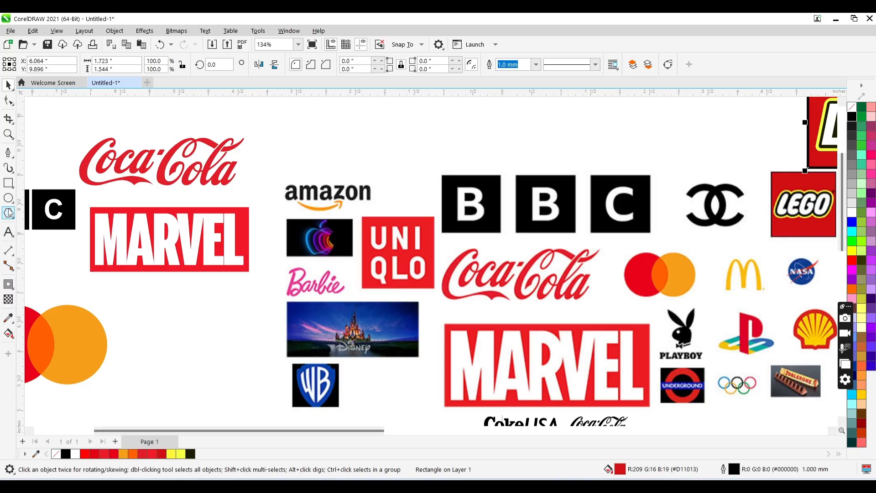
left_click(8, 182)
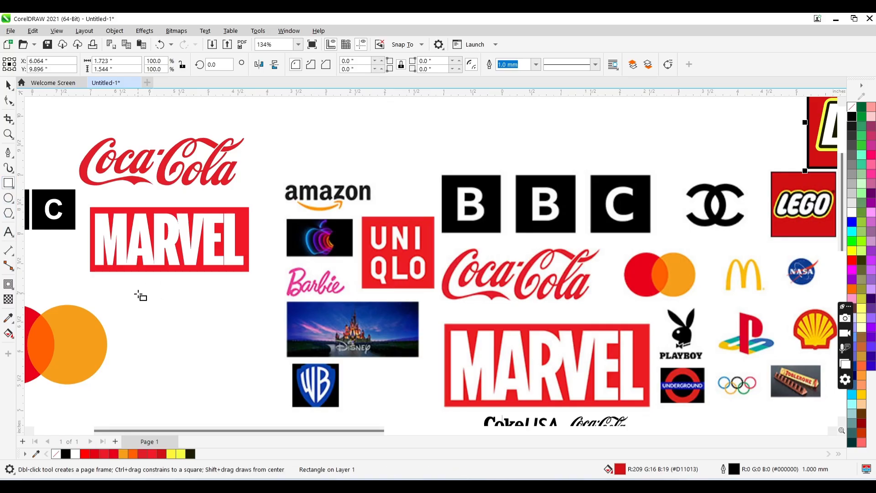
left_click_drag(137, 293, 242, 396)
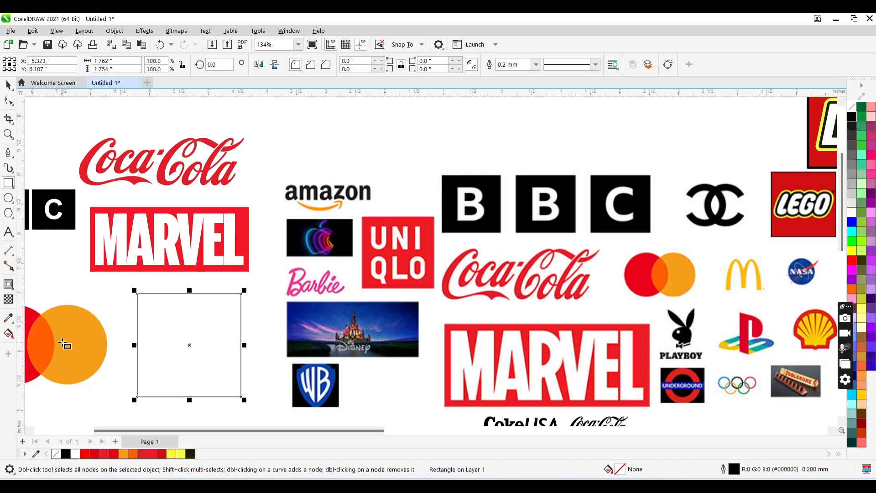
Fill the new rectangle with the red #EC1D23 sampled from the Uniqlo reference logo
left_click(8, 318)
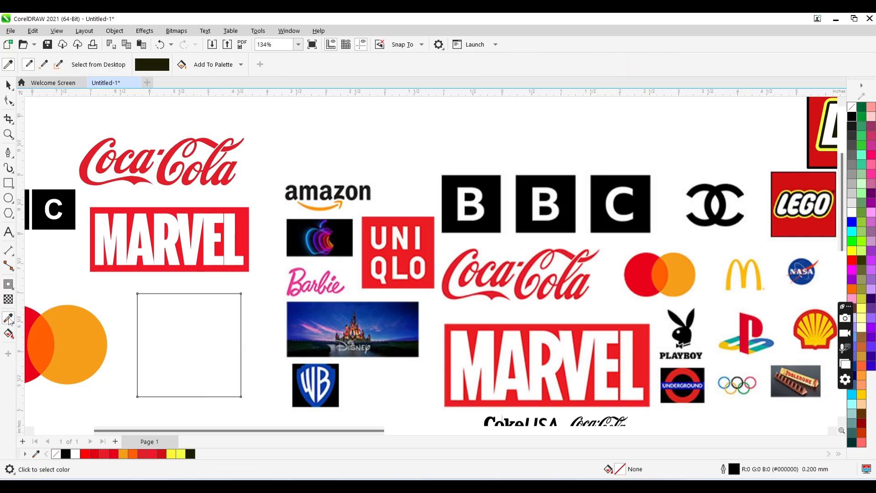
left_click(371, 250)
left_click(221, 314)
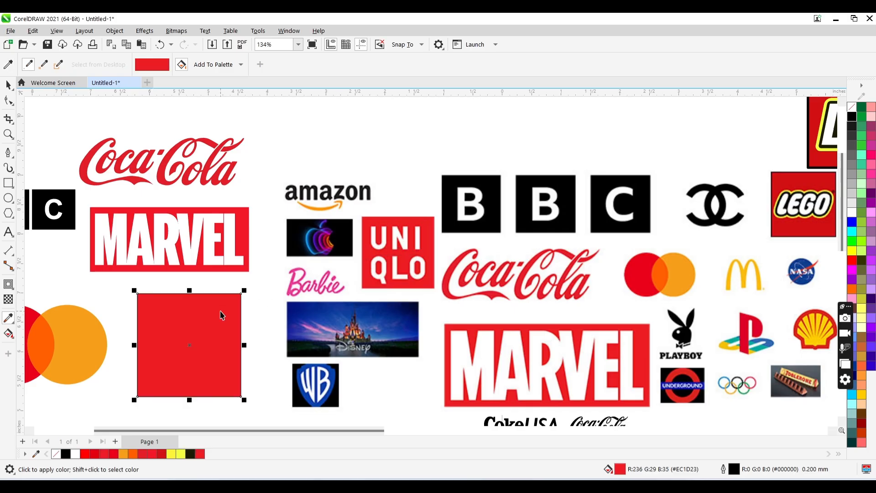
Remove the outline from the red Uniqlo rectangle
key("space")
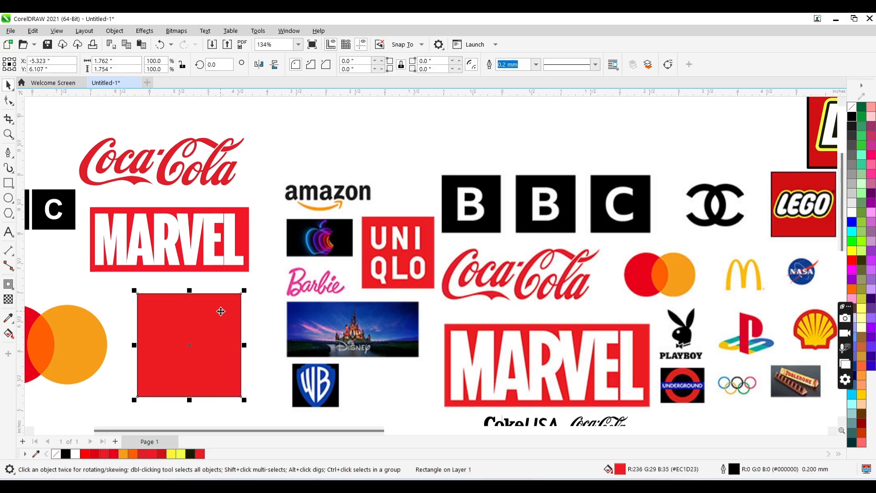
right_click(58, 456)
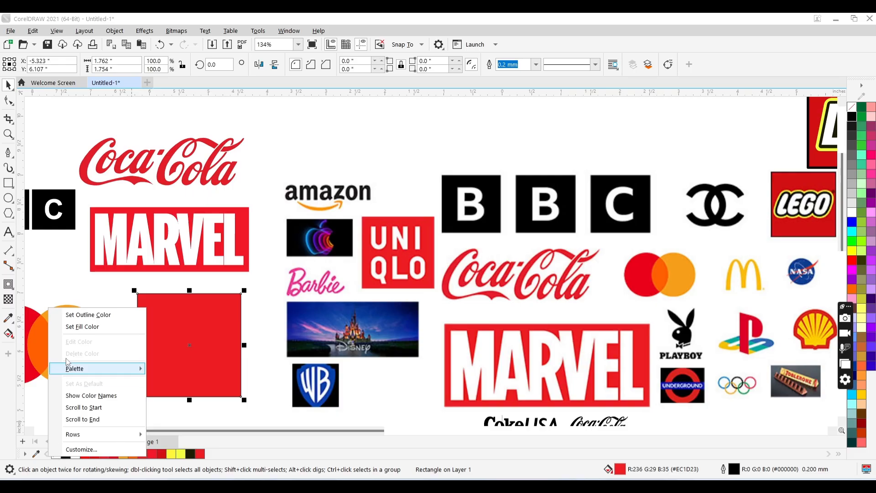
left_click(92, 317)
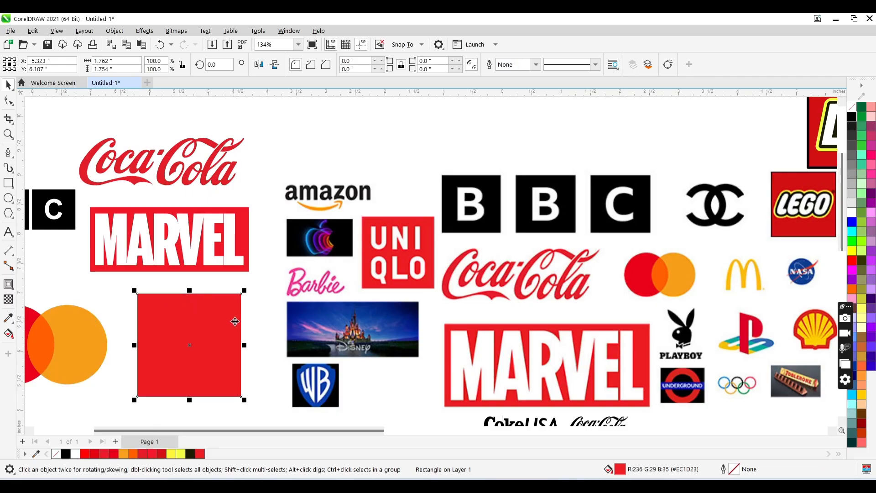
Add artistic text reading "uni" and "glo" on two lines above the Amazon reference logo
left_click(8, 231)
left_click(270, 146)
type("uni ")
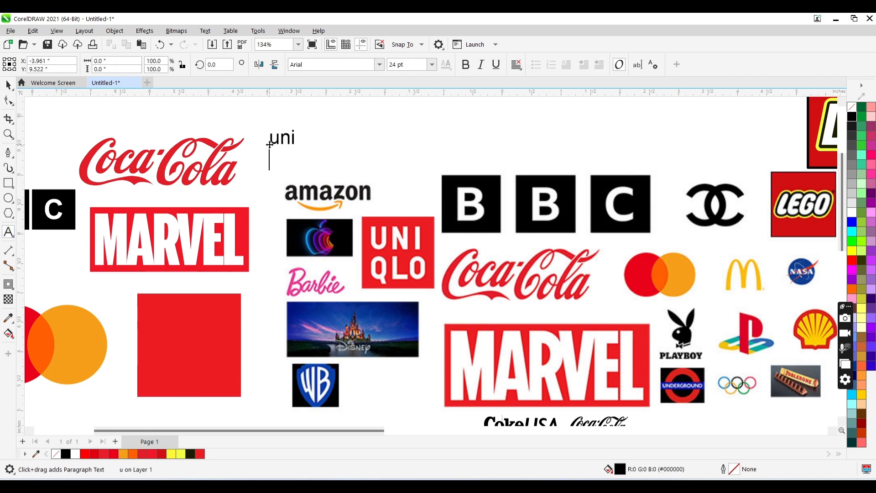
type("glo")
key("ctrl+space")
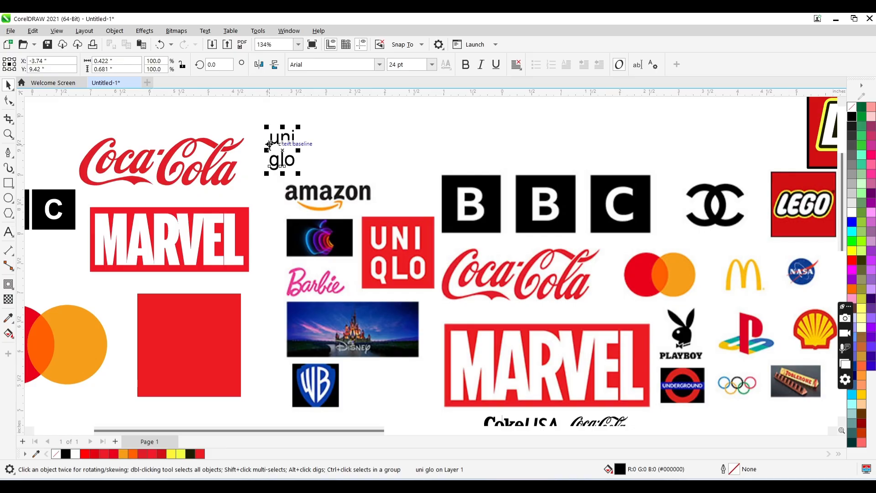
Change the case of the whole two-line "uni glo" text to UPPERCASE
double_click(270, 145)
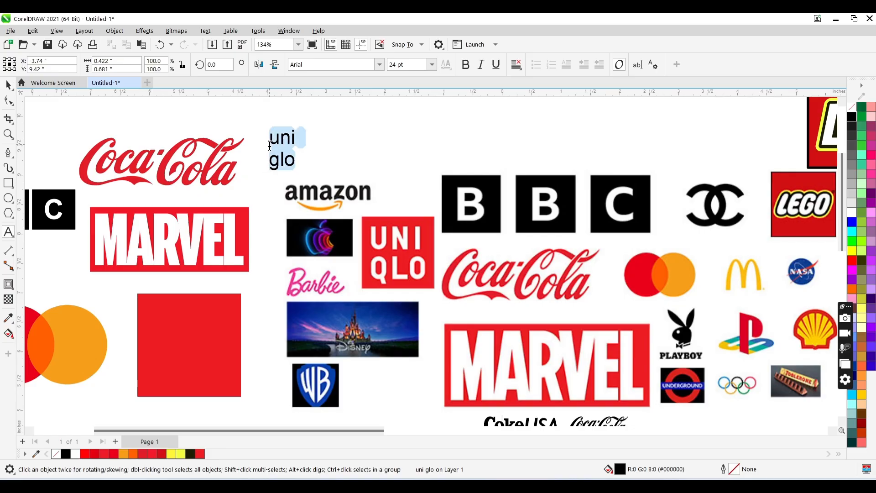
key("shift+F2")
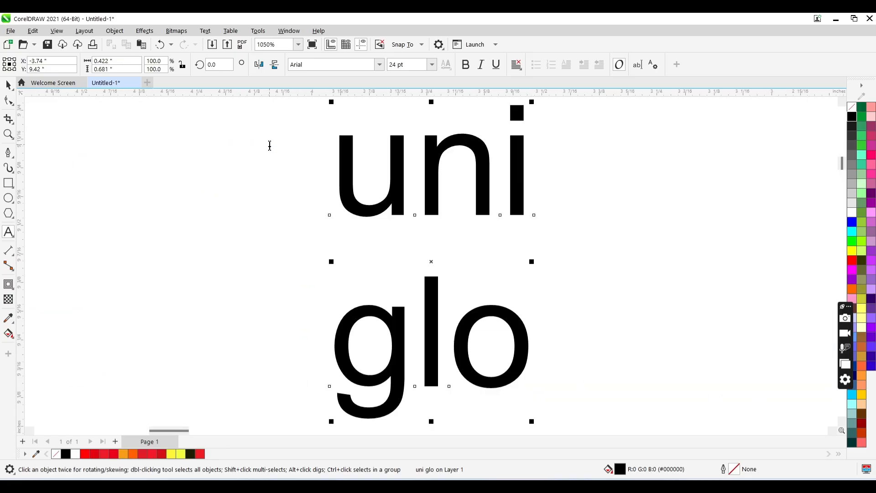
left_click(387, 204)
key("ctrl+a")
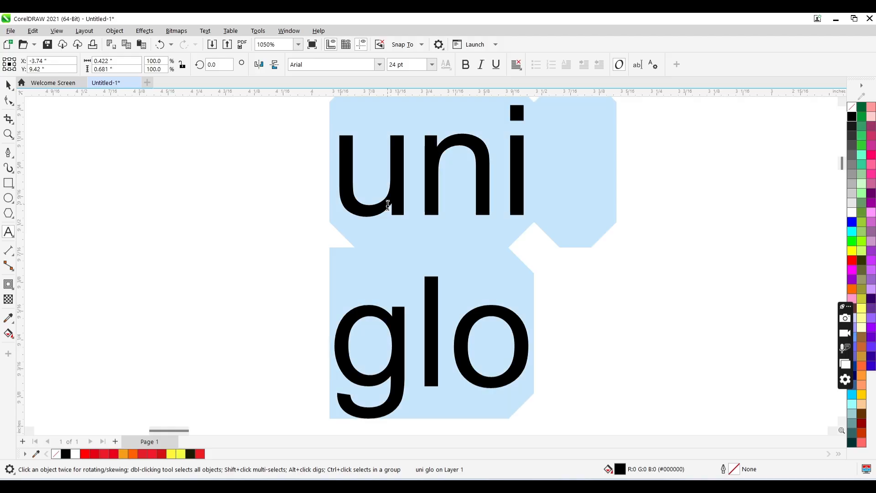
key("shift+F3")
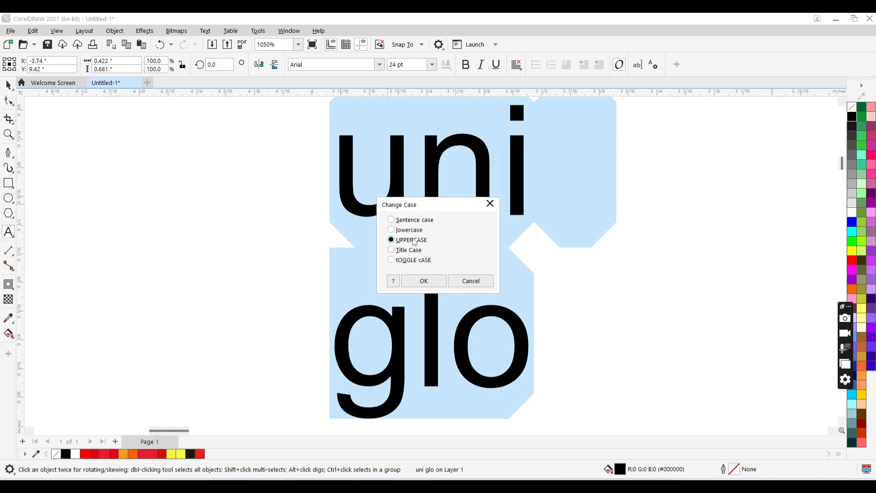
left_click(416, 279)
key("Escape")
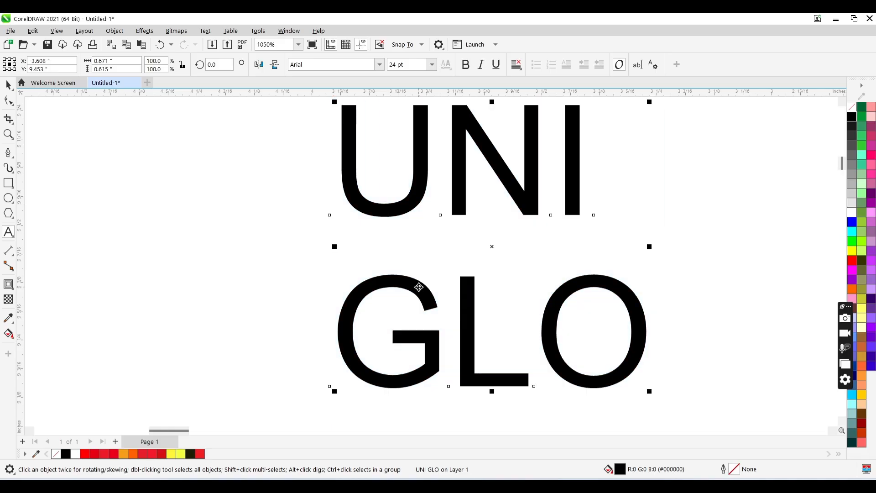
key("z")
right_click(419, 287)
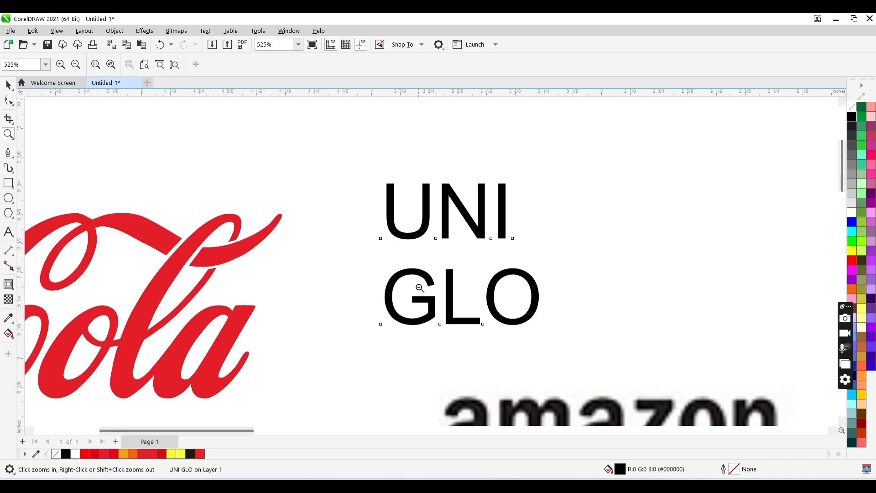
right_click(419, 287)
right_click(418, 287)
key("space")
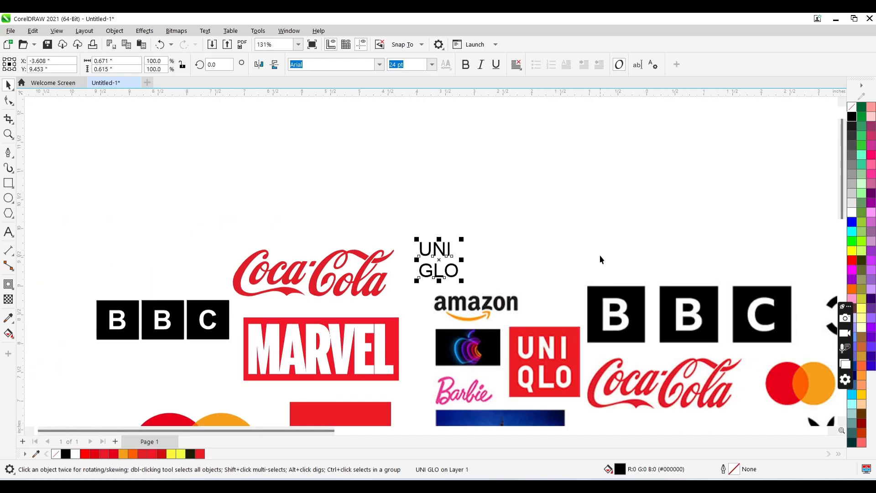
scroll(456, 192, "down", 5)
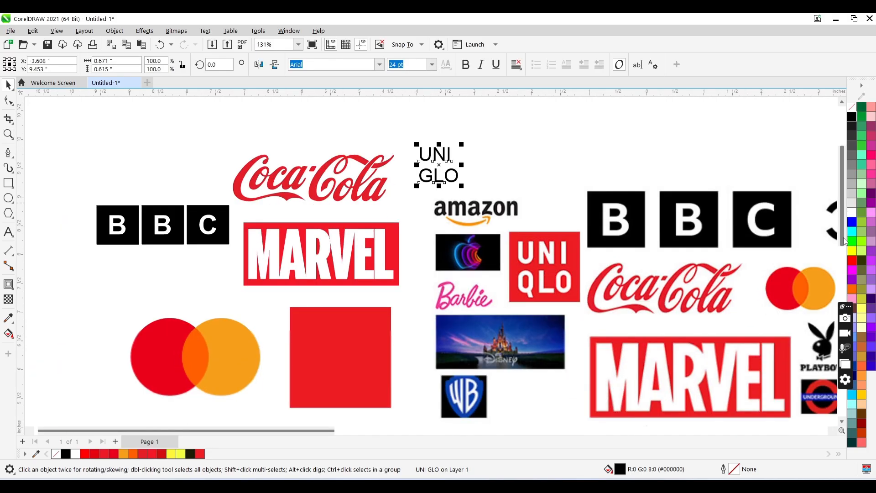
Set the font of the UNI GLO text to Bebas Neue
left_click(380, 65)
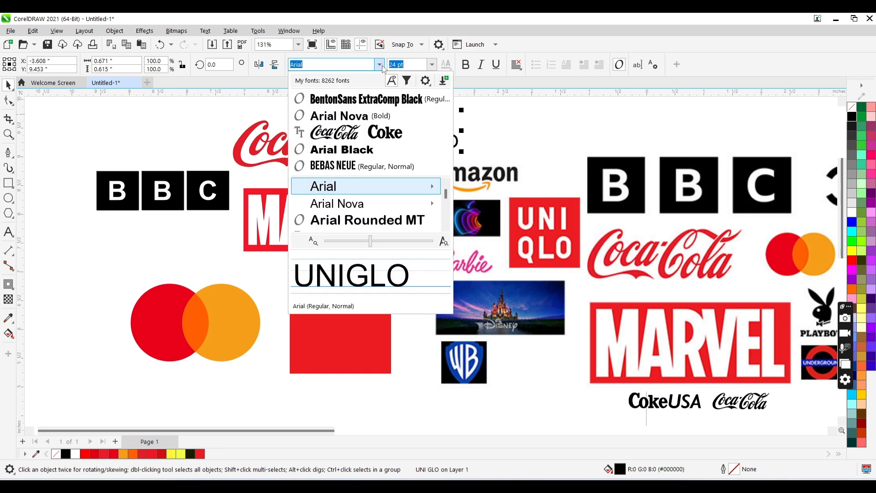
left_click(361, 165)
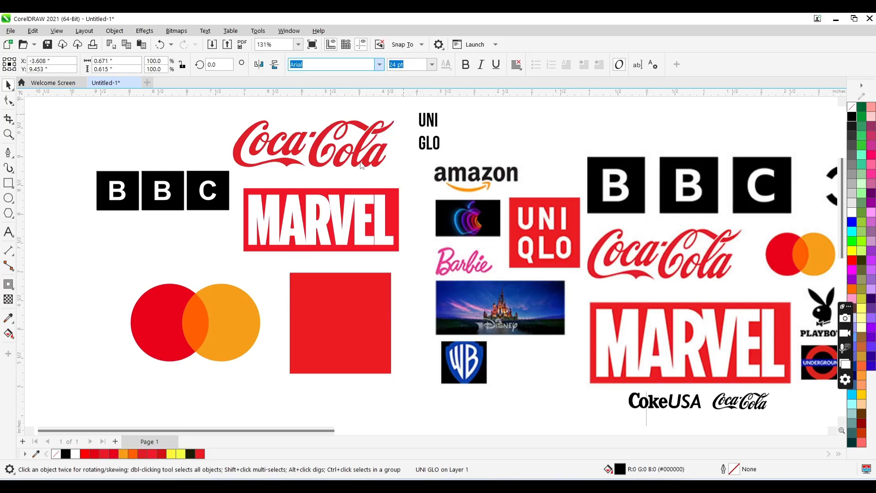
Bring the text beside the red square, break it apart into separate lines, and place UNI on the square's upper part
left_click_drag(396, 281, 403, 349)
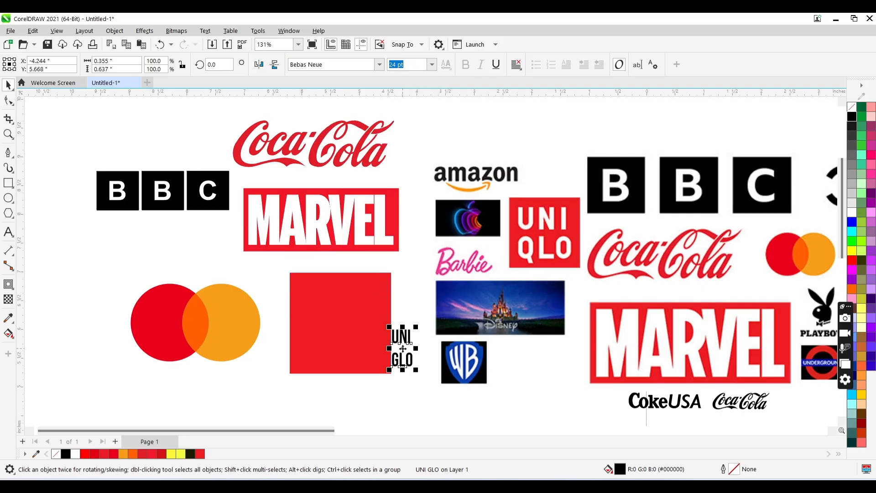
key("ctrl+k")
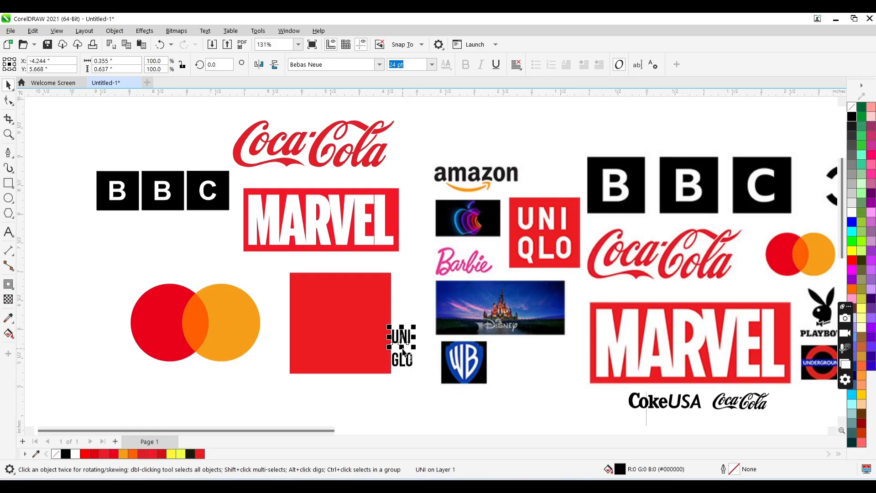
left_click_drag(402, 336, 317, 304)
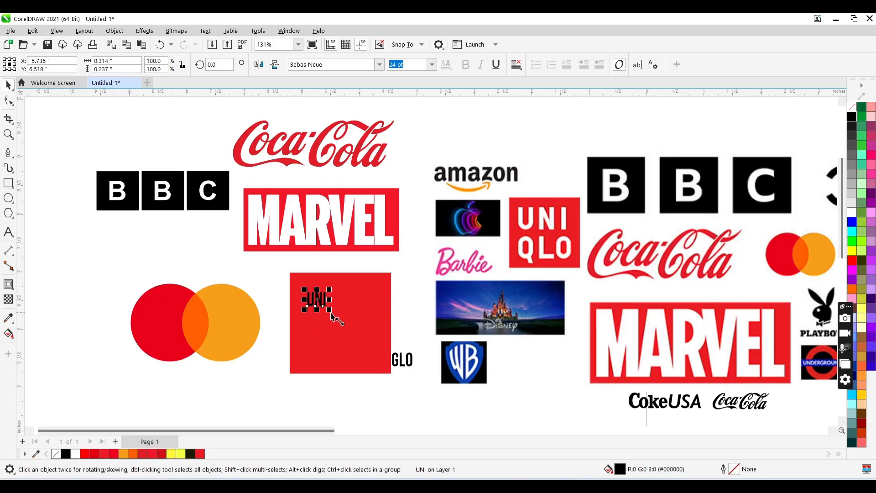
Set the font size of both the UNI and GLO texts to 48 pt
left_click(432, 64)
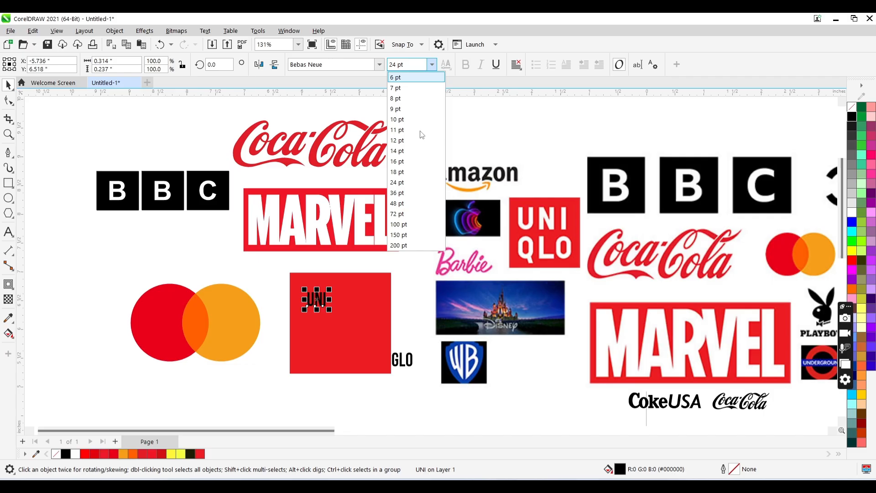
left_click(416, 201)
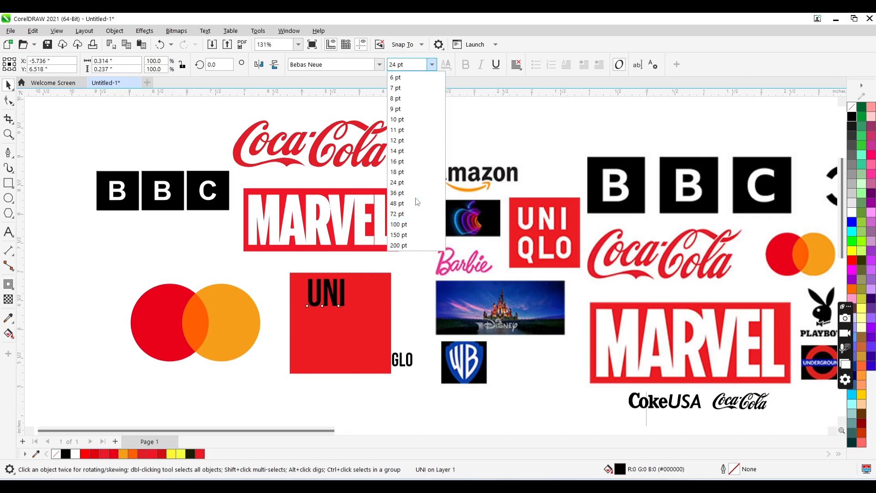
left_click(407, 359)
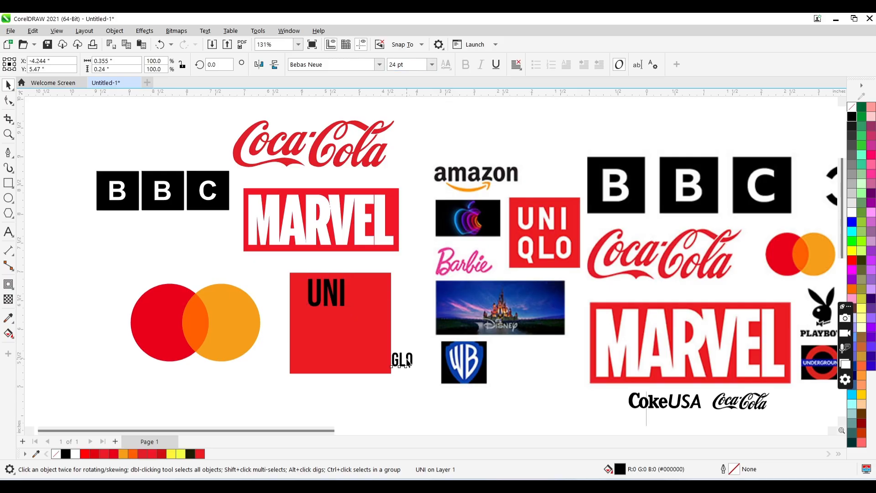
left_click(431, 65)
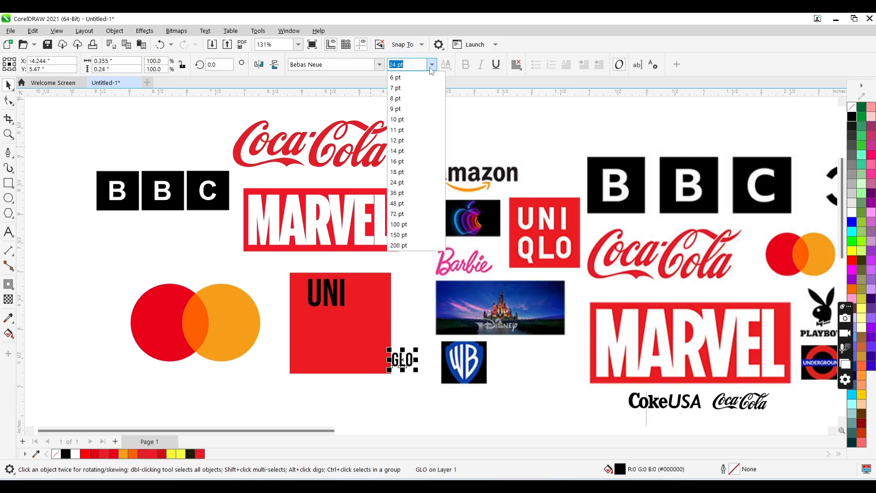
left_click(410, 206)
Widen the letter spacing of UNI with the Shape tool until the word spans more of the red square
left_click(332, 299)
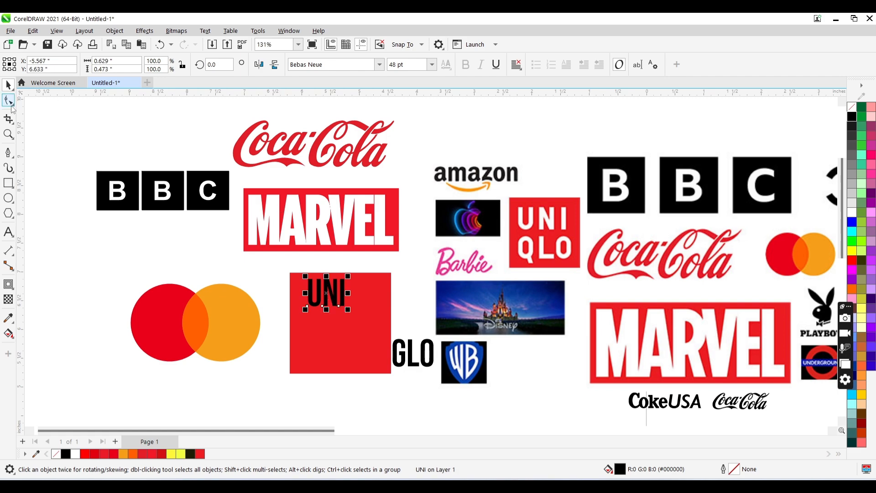
left_click(9, 101)
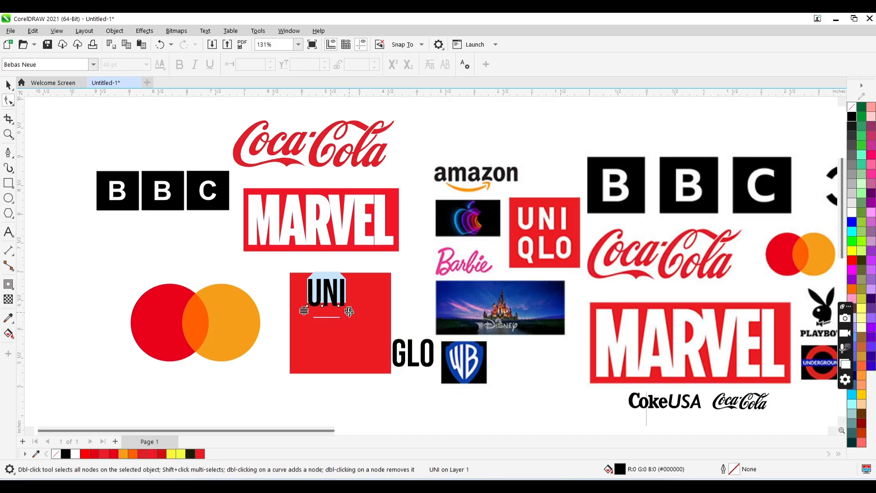
left_click_drag(349, 312, 364, 318)
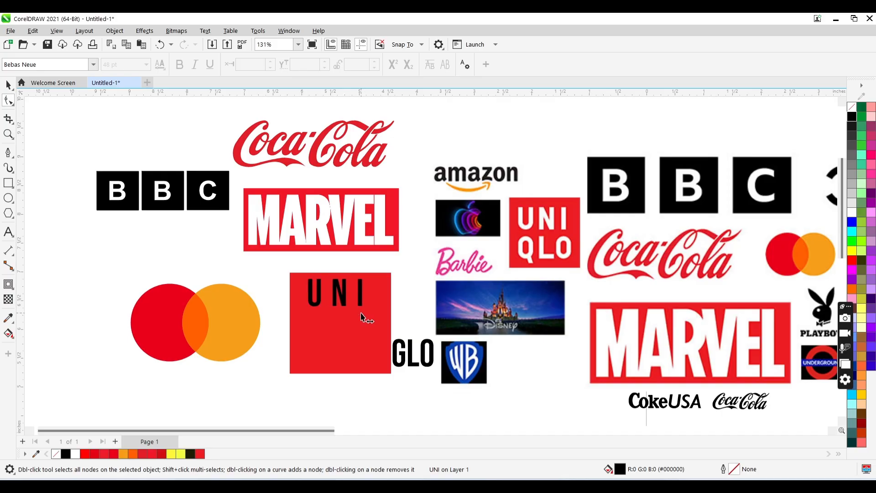
key("space")
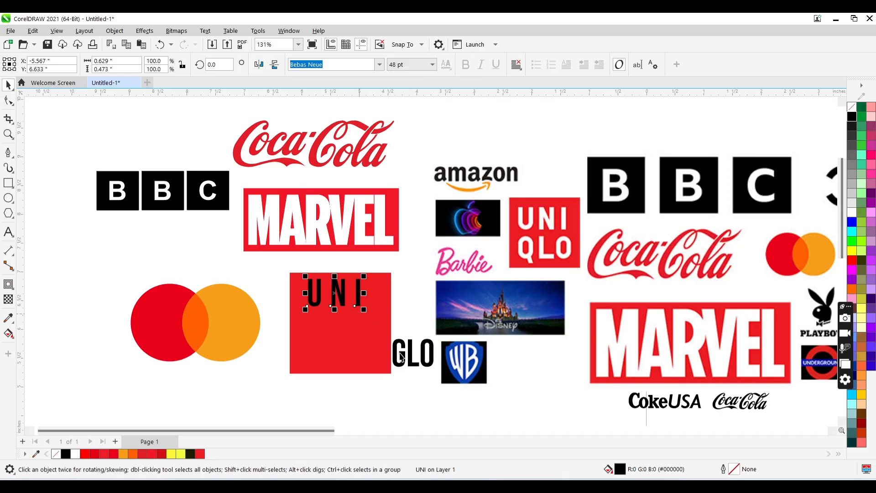
Place GLO below UNI on the red square and widen its letter spacing to about match UNI
left_click_drag(400, 357, 326, 336)
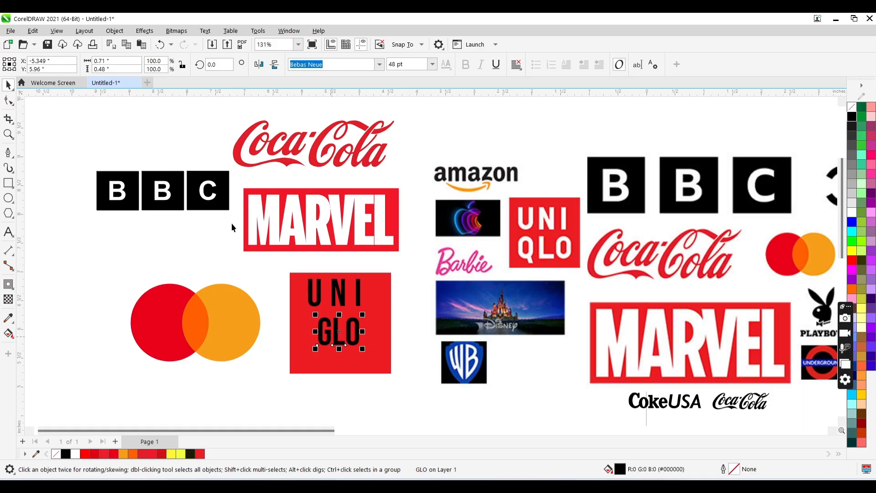
left_click(12, 103)
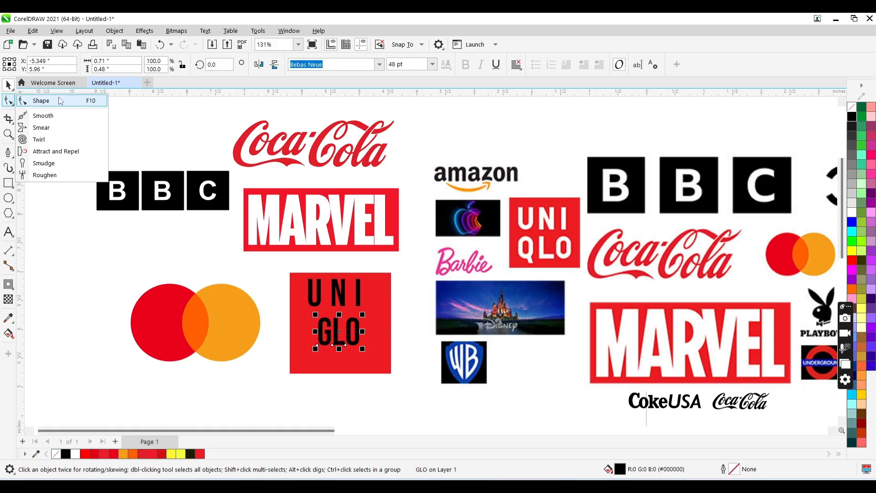
key("F10")
left_click_drag(363, 349, 370, 357)
key("space")
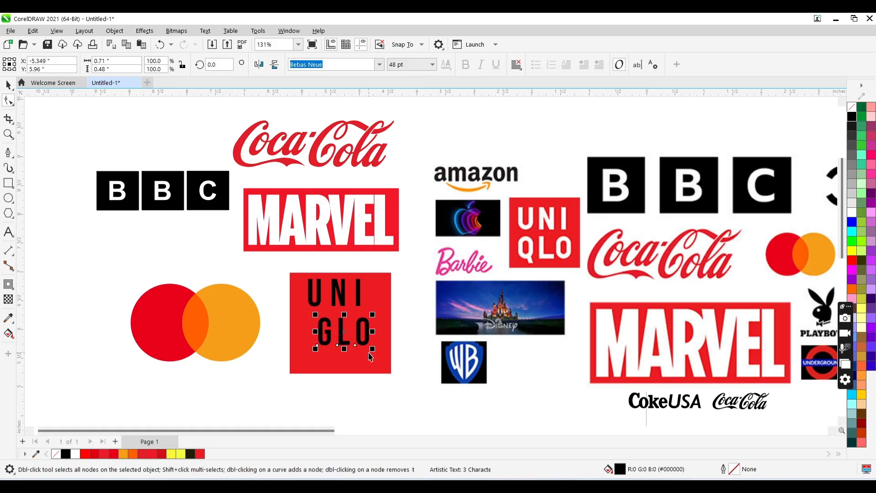
Align the centres of GLO and UNI vertically above one another and move UNI slightly down toward GLO
left_click(359, 292, "shift")
key("c")
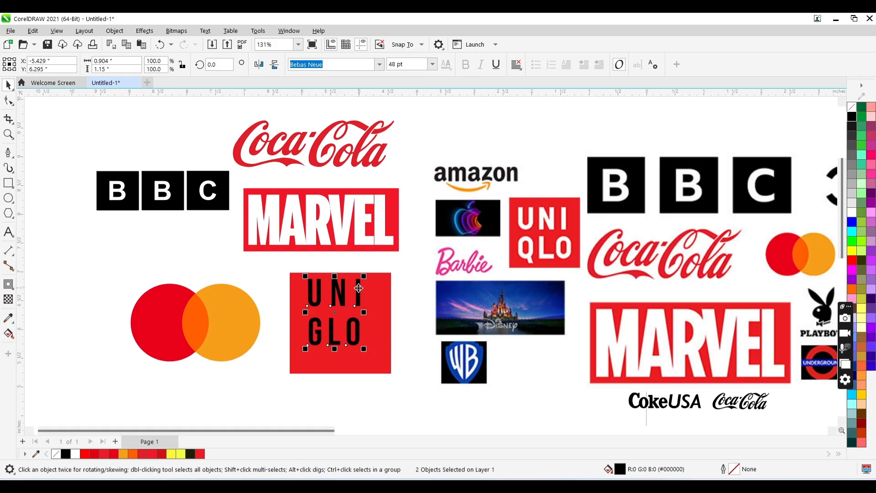
left_click(381, 319)
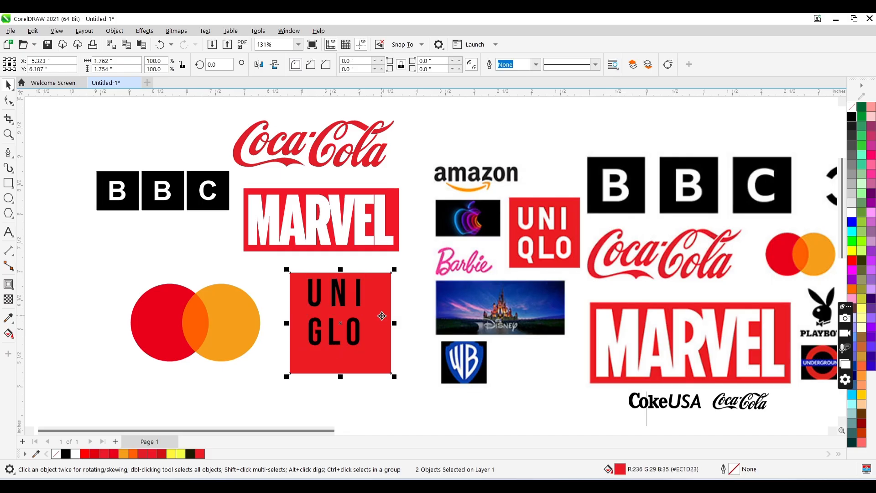
left_click(346, 301)
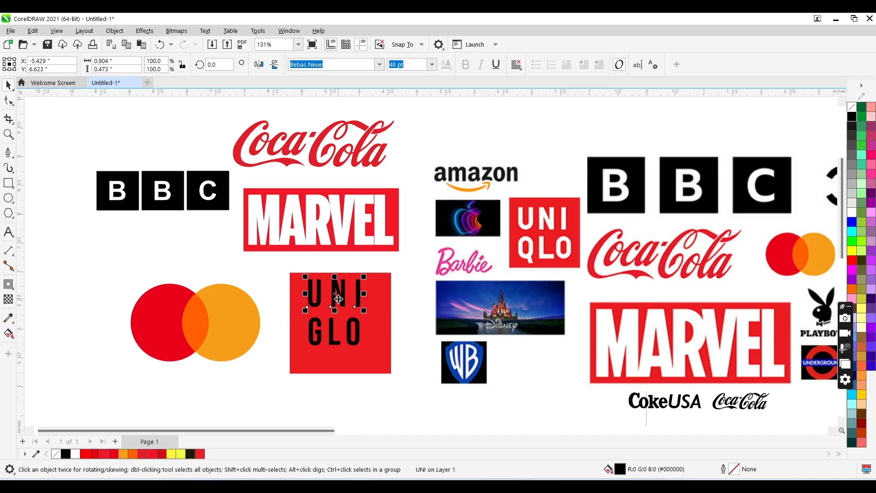
left_click_drag(338, 299, 338, 303)
Fill both words with white and move GLO slightly down to widen the gap between the lines
left_click_drag(403, 275, 289, 354)
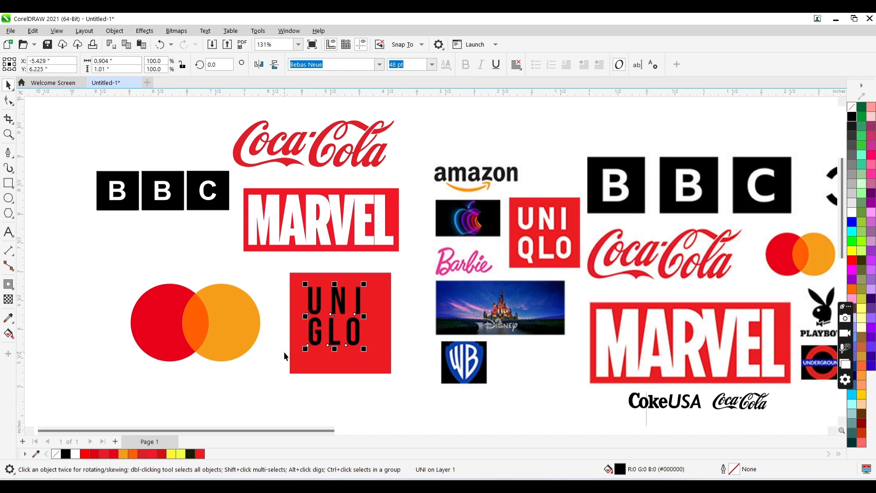
left_click(76, 453)
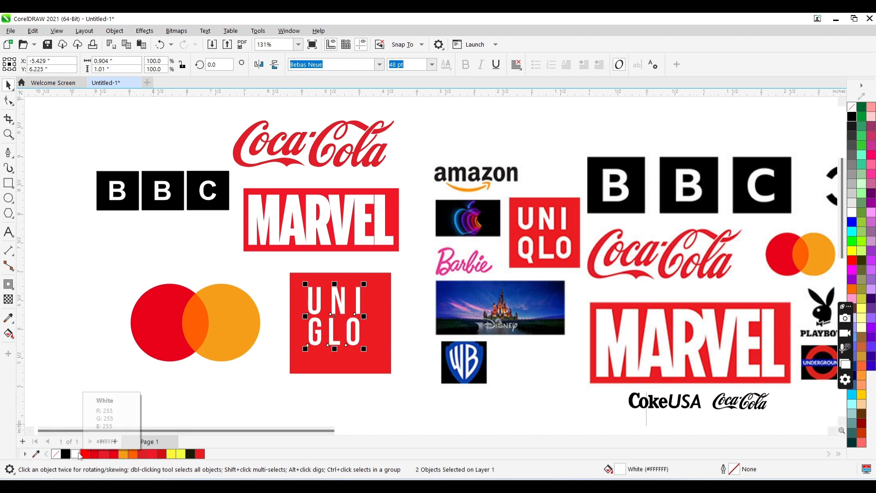
left_click(335, 343)
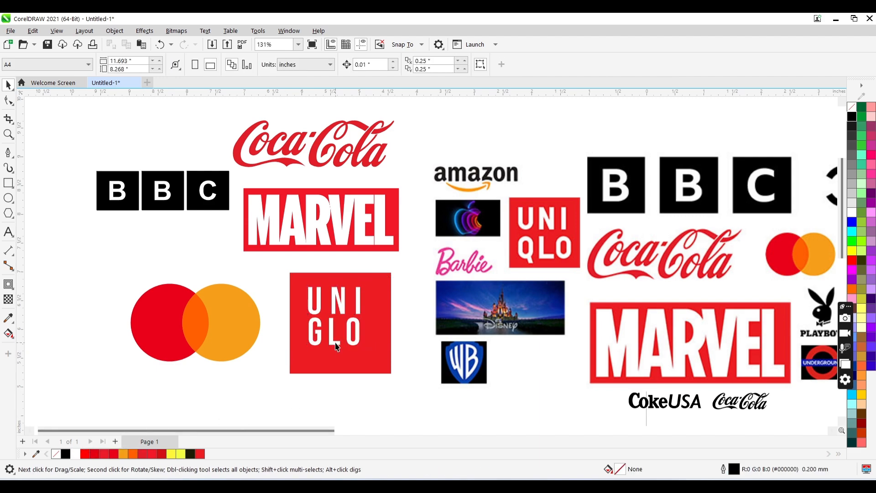
left_click_drag(336, 343, 335, 348)
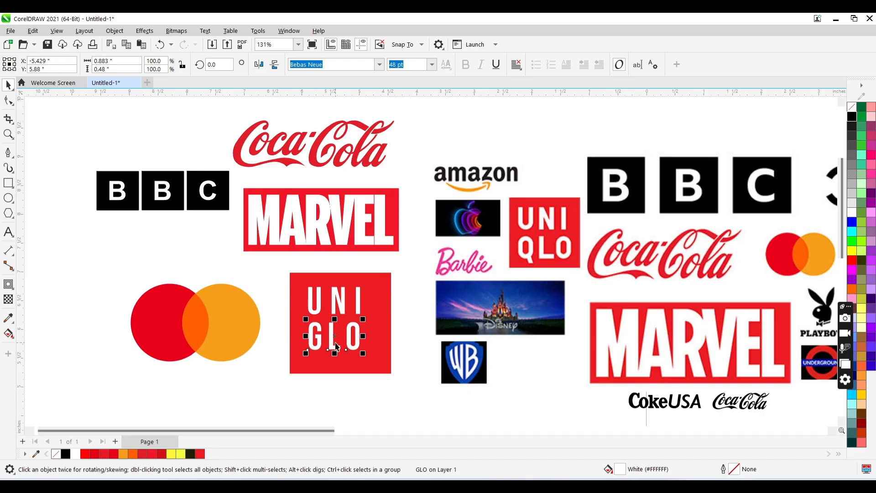
Group UNI and GLO and centre the group horizontally and vertically on the red square
left_click(343, 307, "shift")
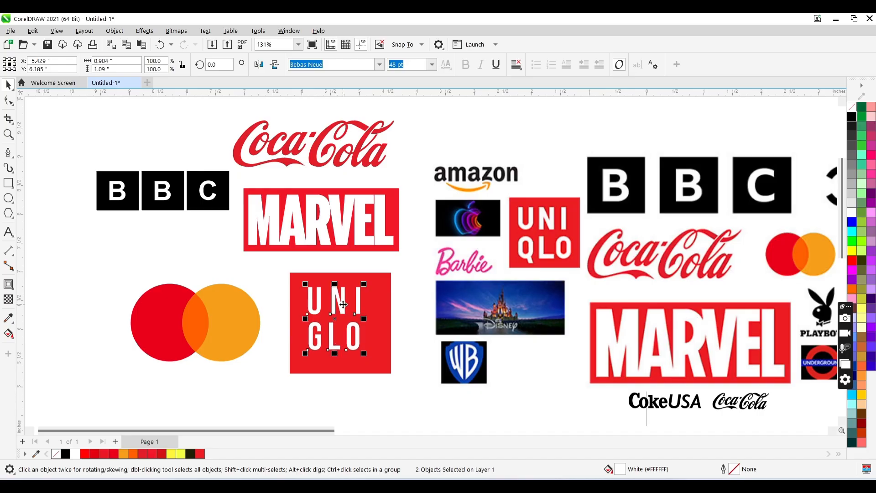
key("ctrl+g")
left_click(375, 308, "shift")
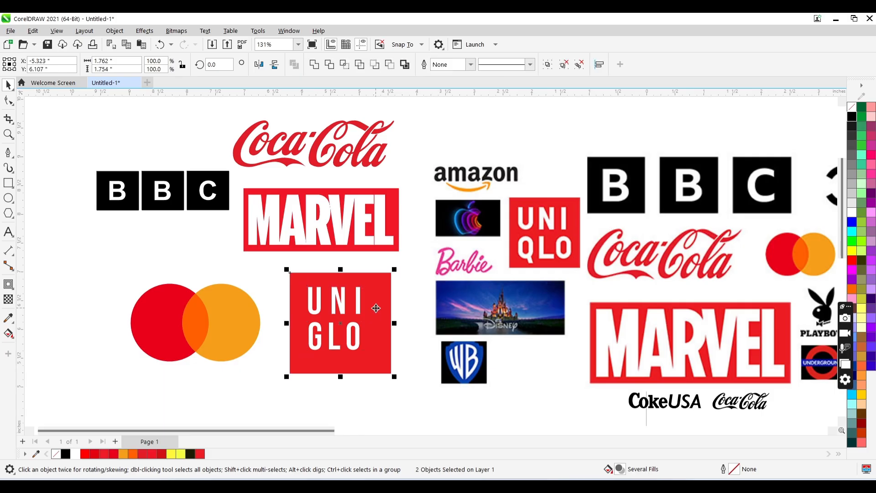
key("c")
key("e")
left_click(402, 358)
key("z")
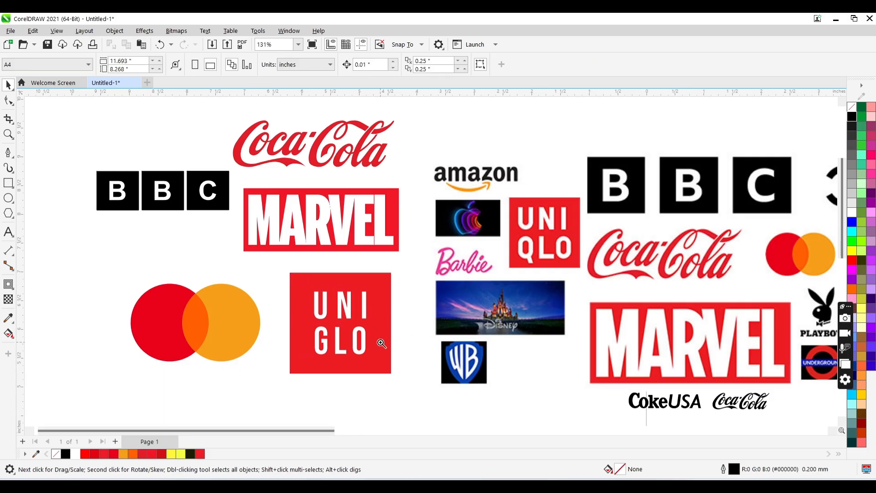
right_click(350, 335)
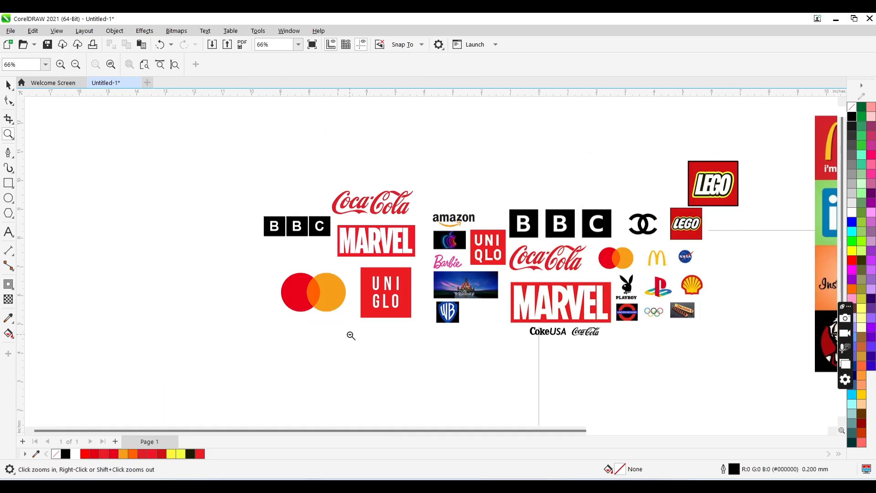
left_click(396, 292)
right_click(428, 272)
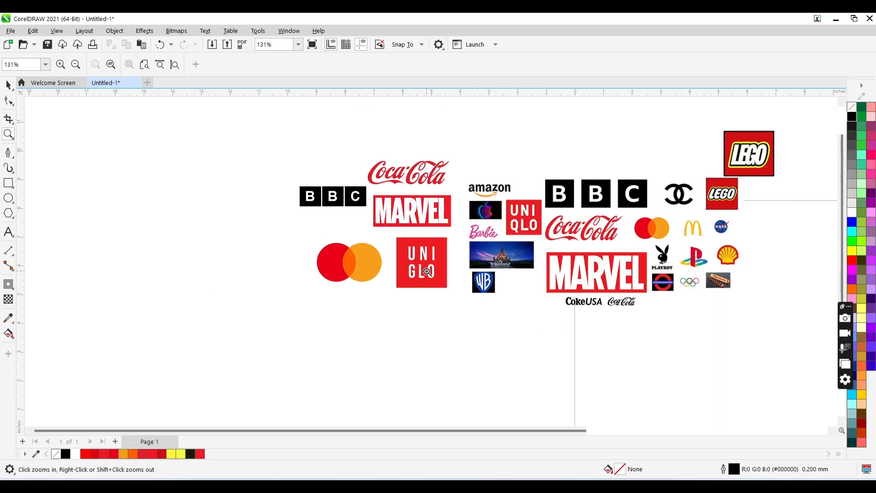
left_click(440, 264)
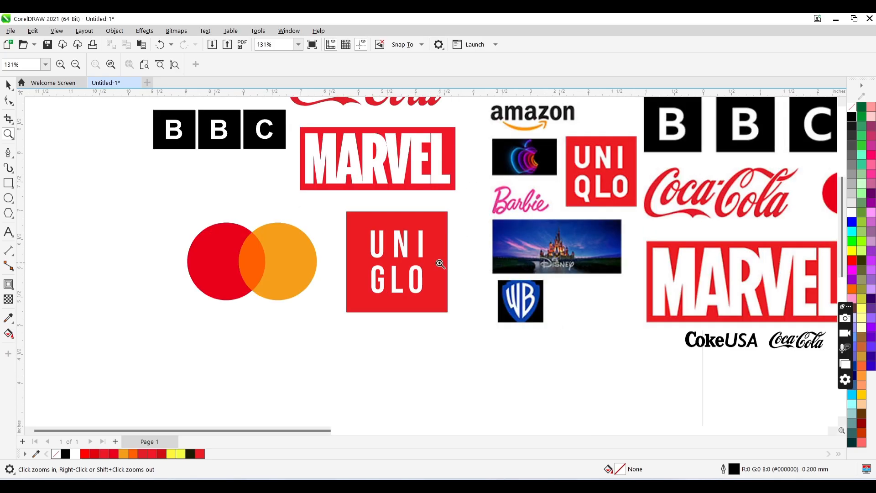
Delete the reference bitmap that holds the Amazon, BBC, Coca-Cola and Marvel logos
right_click(538, 238)
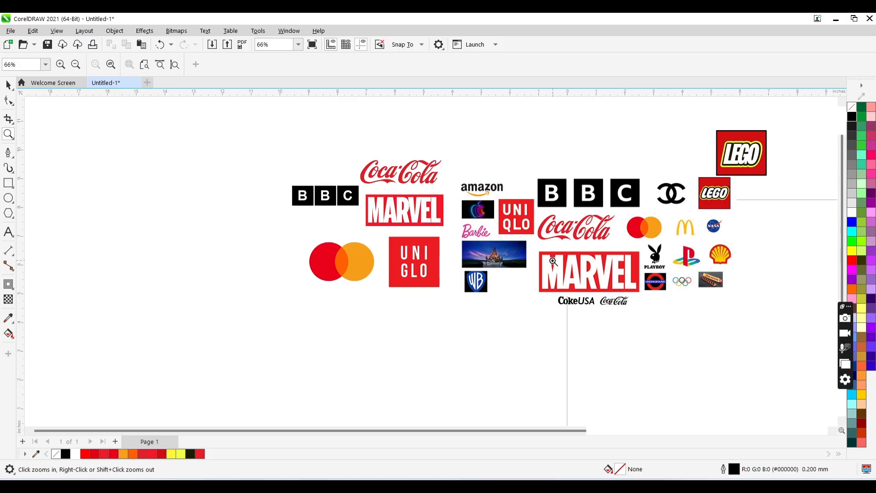
key("space")
left_click(573, 238)
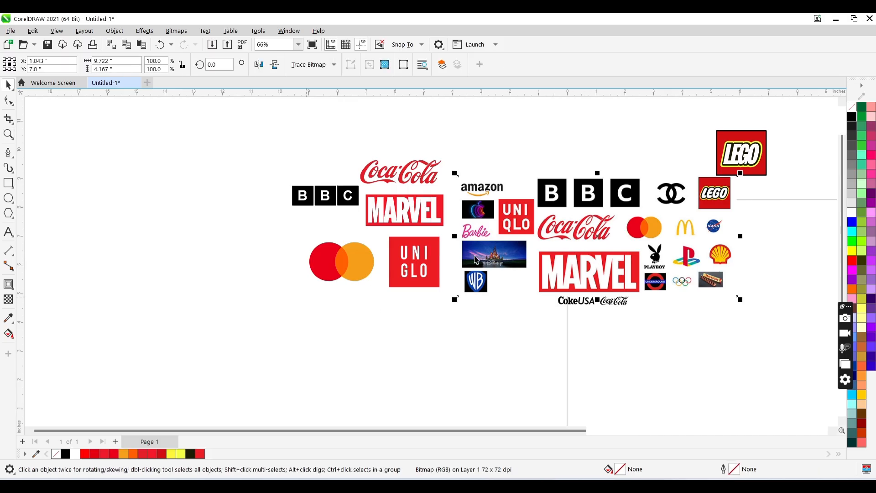
left_click_drag(528, 252, 432, 360)
left_click_drag(510, 326, 184, 274)
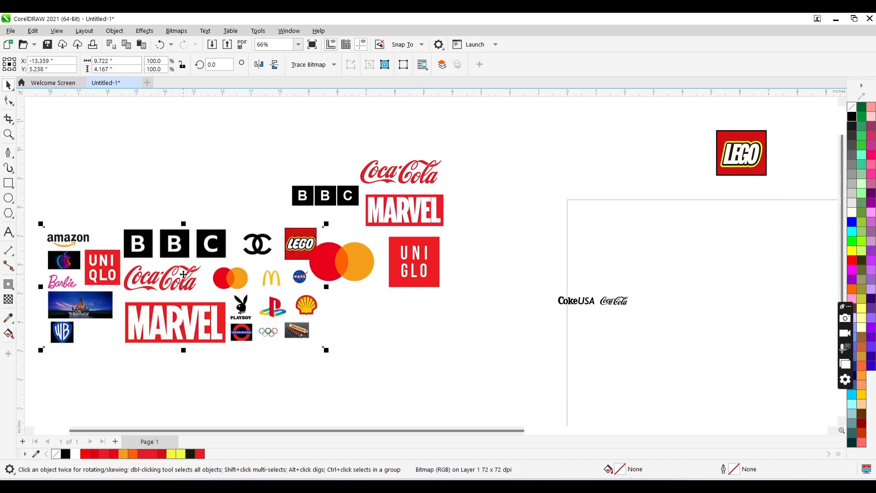
key("Delete")
Delete the leftover small black CokeUSA and Coca-Cola text objects at the page's left edge
key("z")
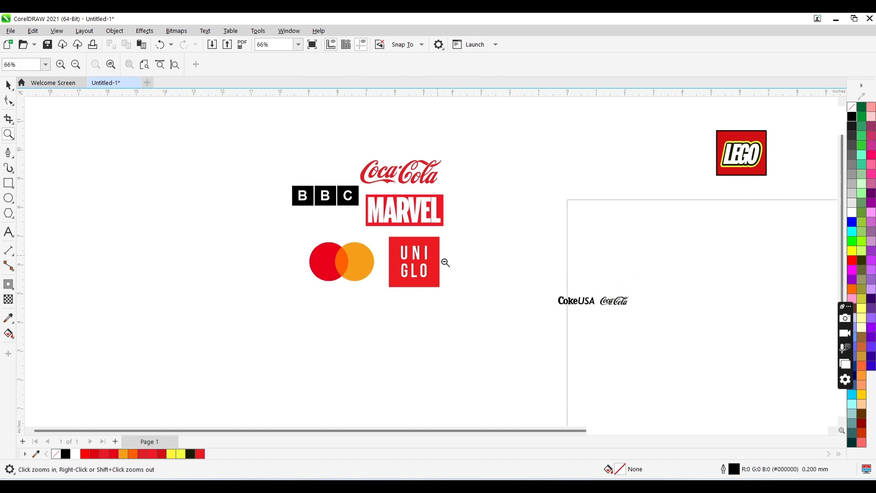
left_click(559, 290, "shift")
key("space")
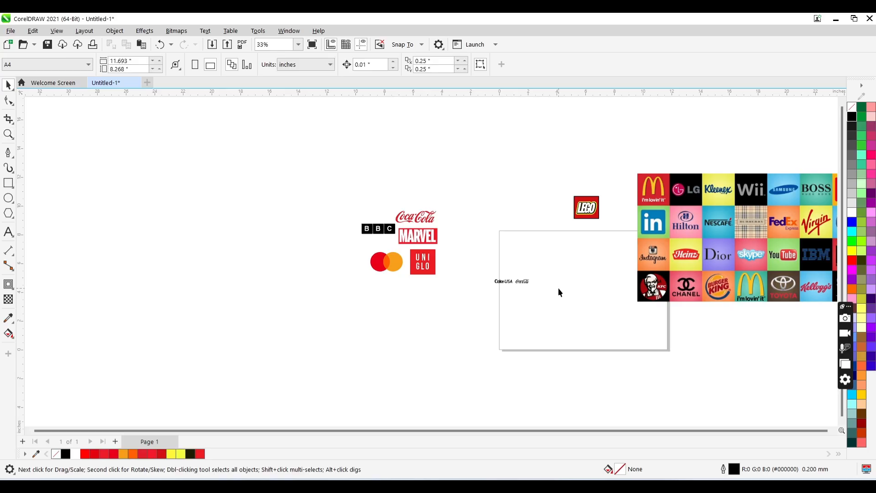
left_click(672, 249)
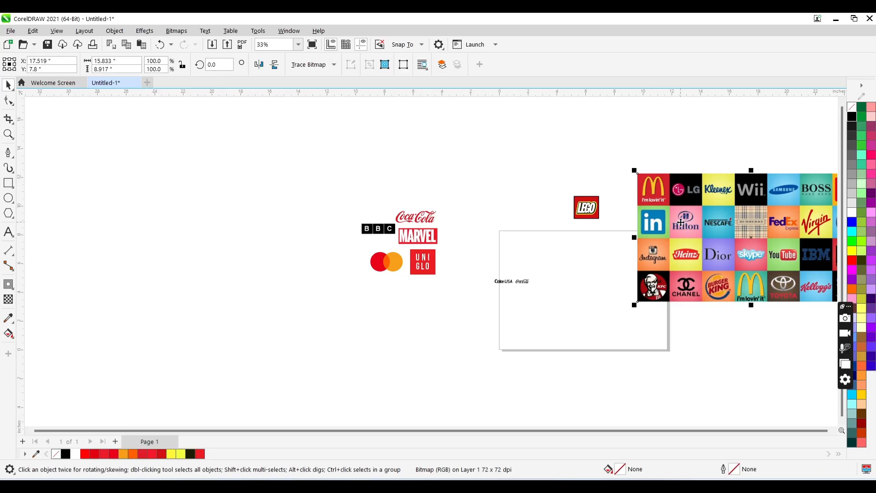
left_click_drag(564, 260, 442, 318)
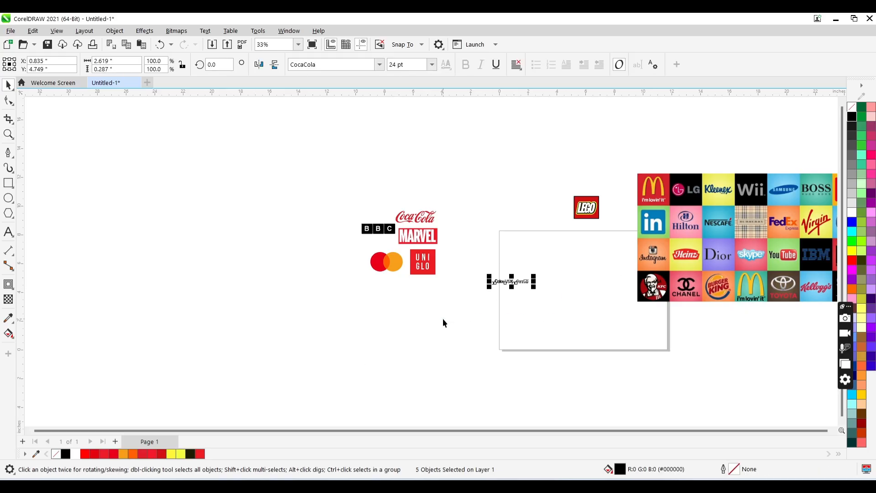
key("Delete")
Move the finished BBC, Coca-Cola, Marvel, Mastercard and UNIGLO logos above the page, and the brand-grid bitmap to the page's left
left_click_drag(533, 165, 325, 338)
left_click_drag(408, 239, 531, 155)
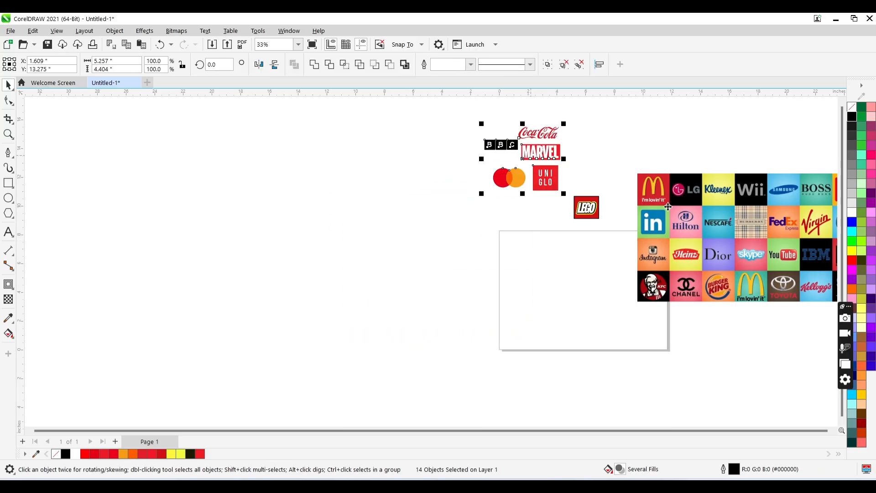
left_click_drag(698, 226, 254, 245)
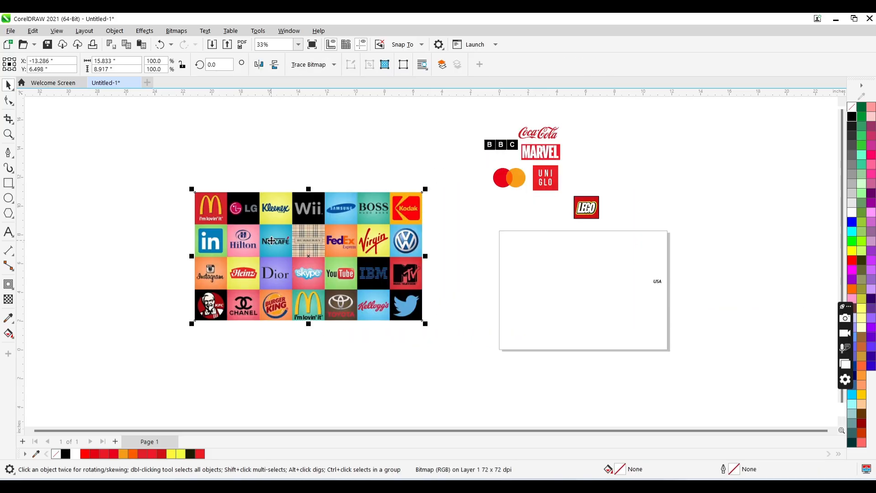
Shift the brand-grid reference bitmap toward the page to free blank canvas on its left side
key("z")
left_click(305, 259)
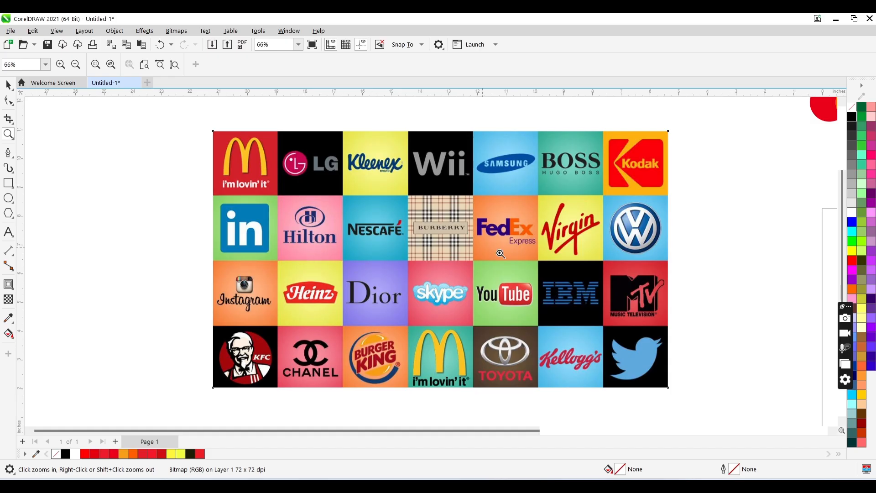
key("space")
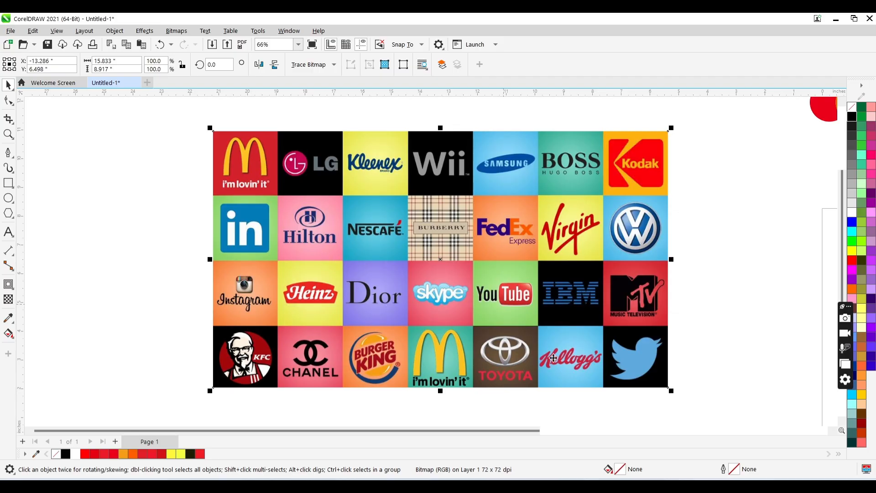
key("Escape")
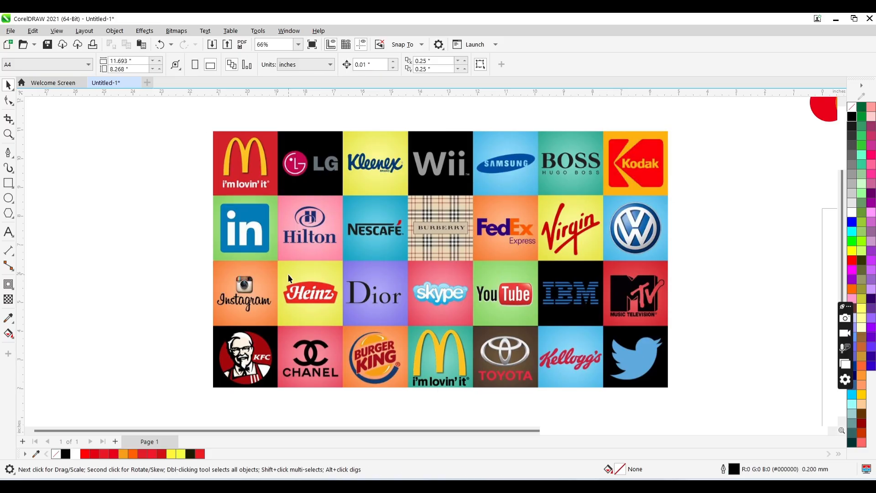
left_click_drag(301, 278, 344, 268)
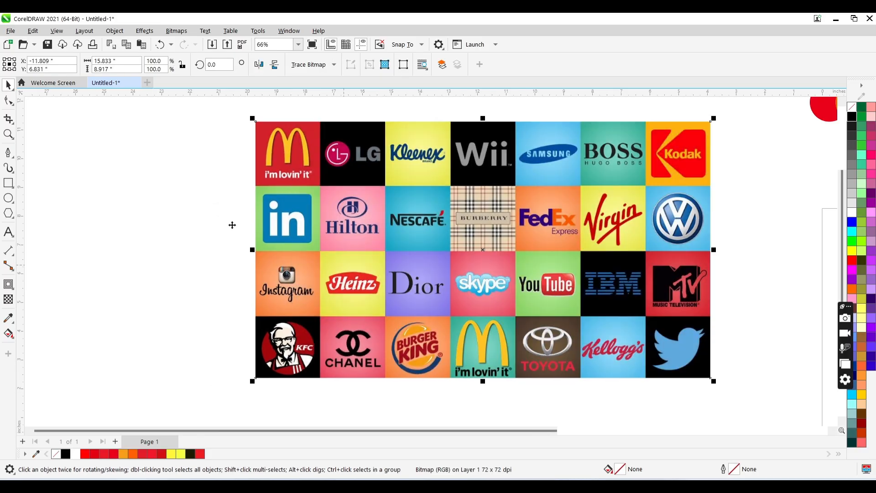
left_click_drag(431, 245, 511, 245)
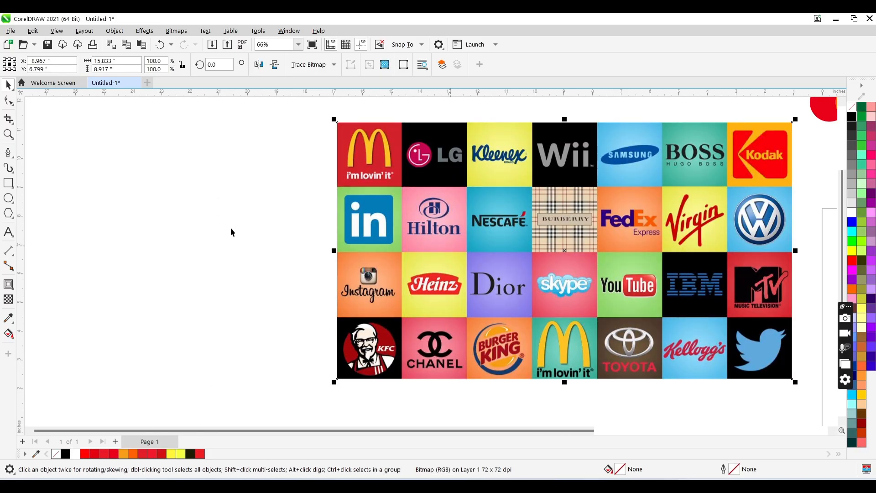
Draw a wide horizontal ellipse about 7.4 by 2.3 inches in the blank area left of the brand-grid bitmap
left_click(8, 198)
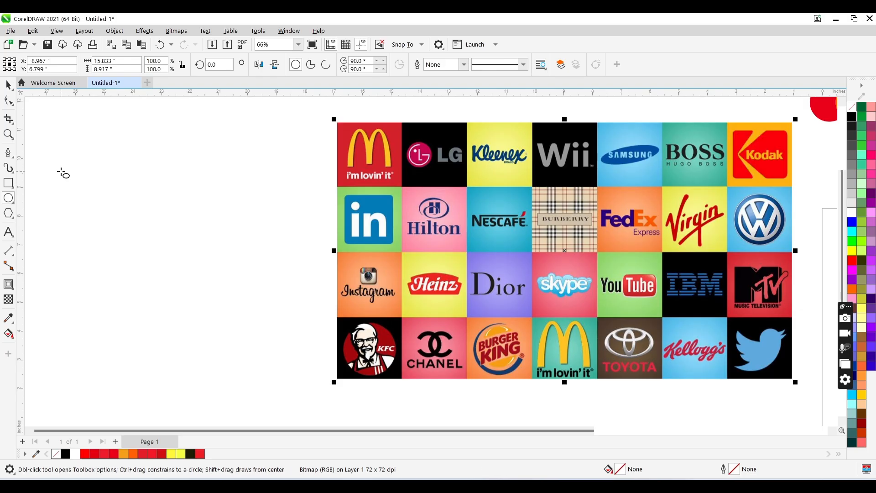
mouse_move(59, 170)
left_mouse_down()
mouse_move(125, 201)
mouse_move(276, 239)
left_mouse_up()
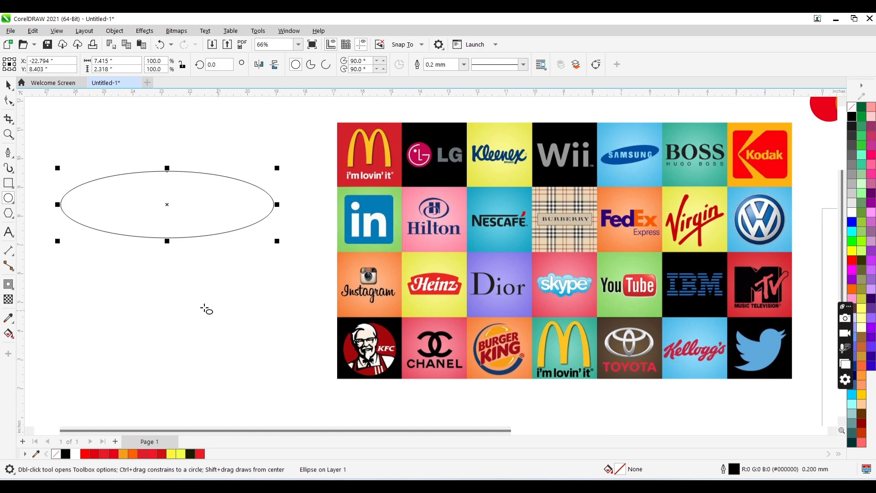
Fill the ellipse with the blue sampled from the reference Samsung logo (#064EA3) and remove its outline
left_click(8, 322)
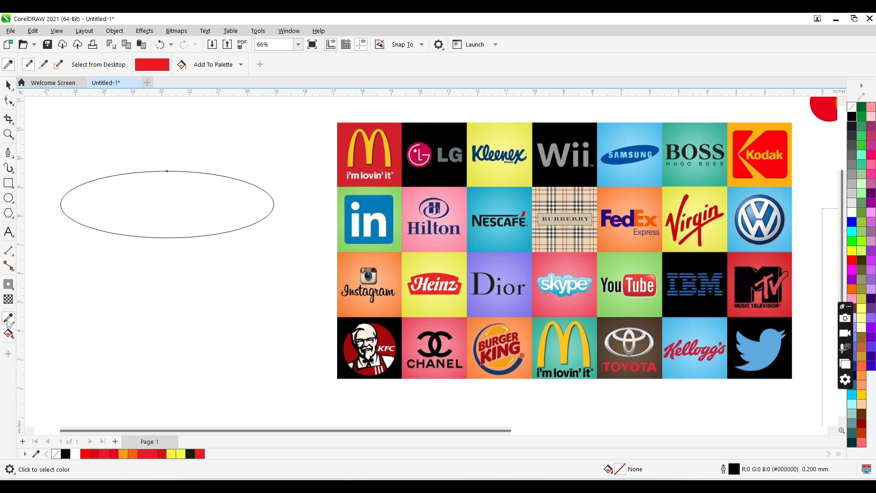
left_click(611, 155)
left_click(231, 224)
key("space")
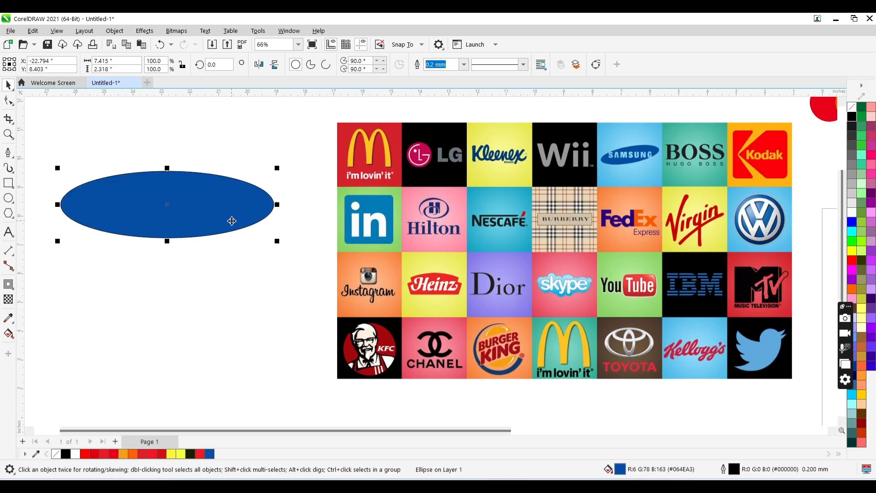
right_click(59, 456)
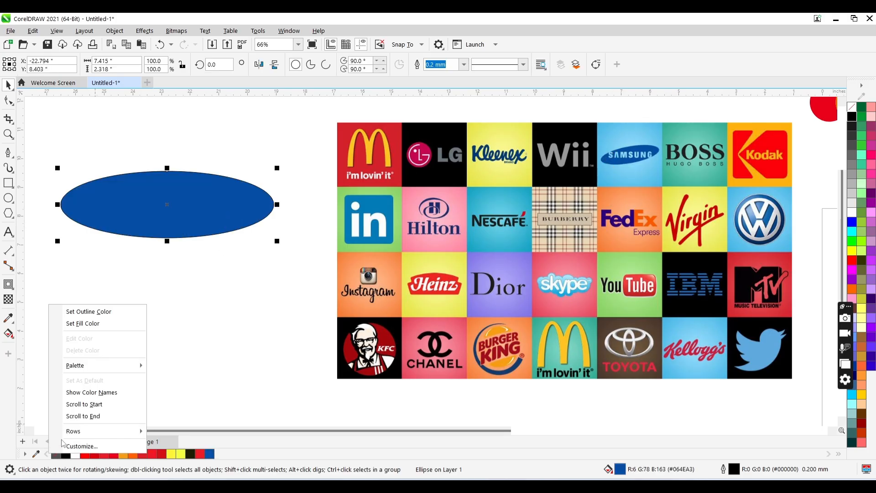
left_click(115, 315)
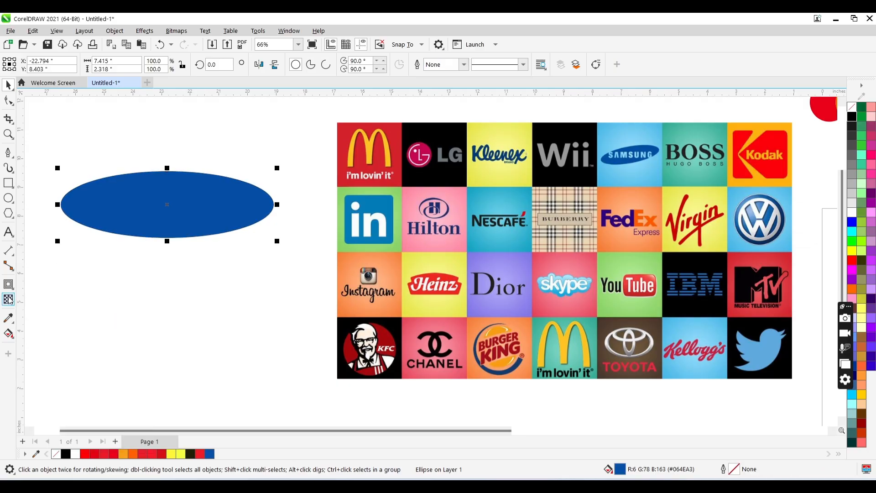
Add the artistic text "samsung" below the ellipse and convert it to uppercase
left_click(8, 231)
left_click(100, 272)
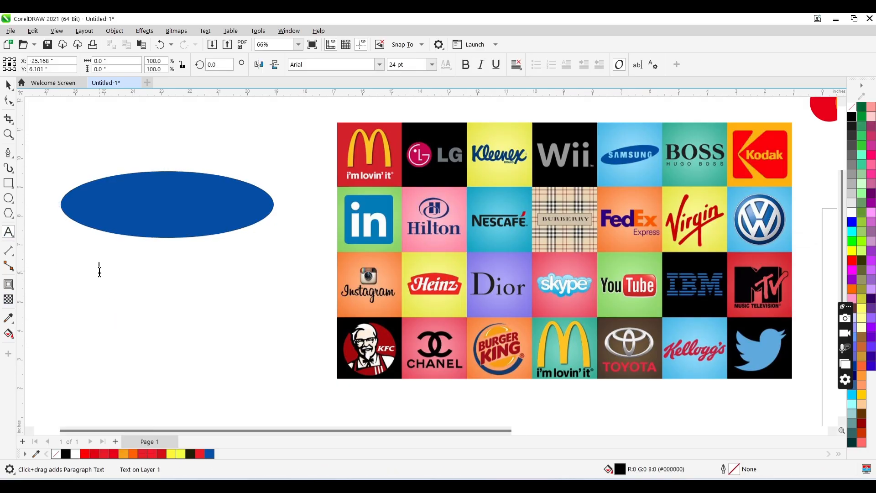
type("samsung")
key("ctrl+a")
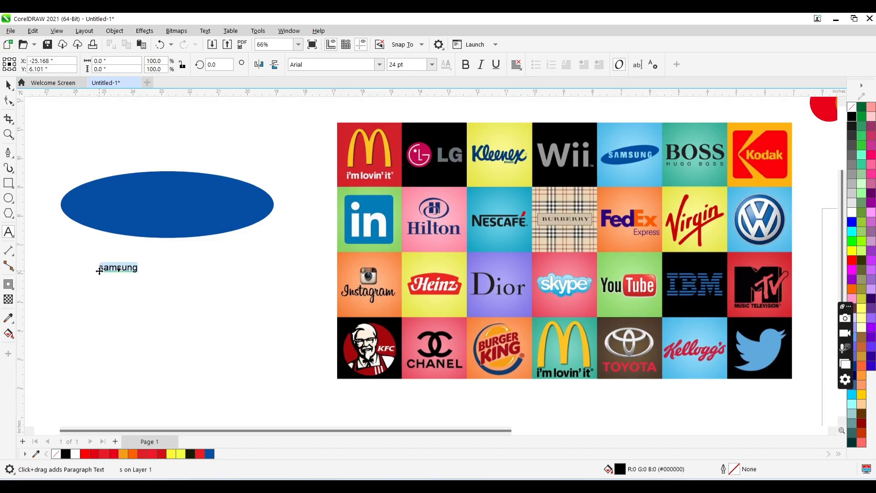
key("shift+F3")
left_click(411, 240)
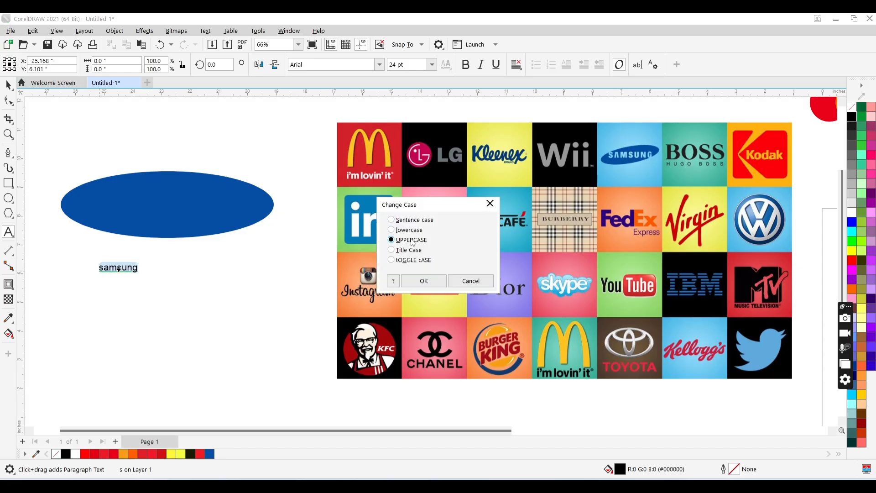
left_click(412, 279)
key("ctrl+space")
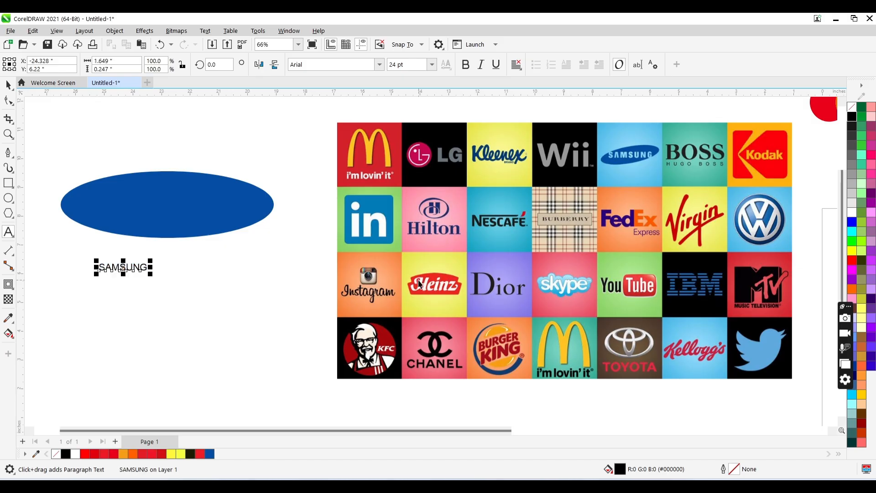
Set the SAMSUNG text's font to Impact
left_click(380, 64)
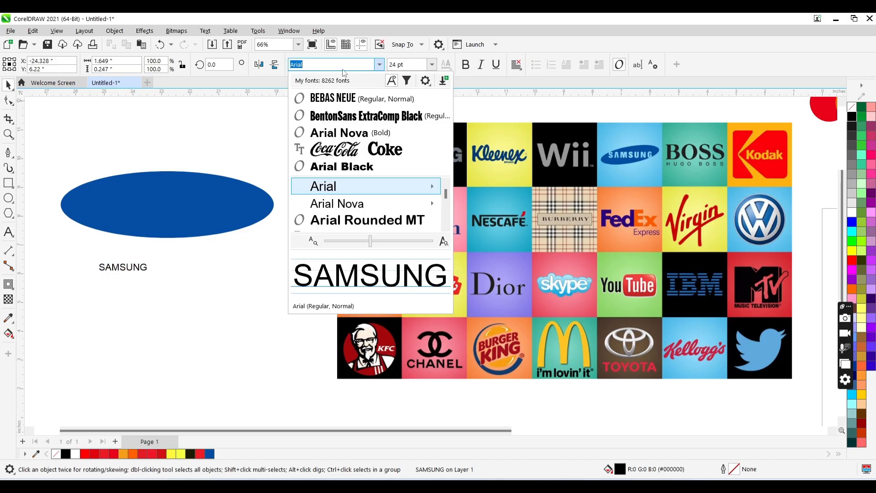
type("im")
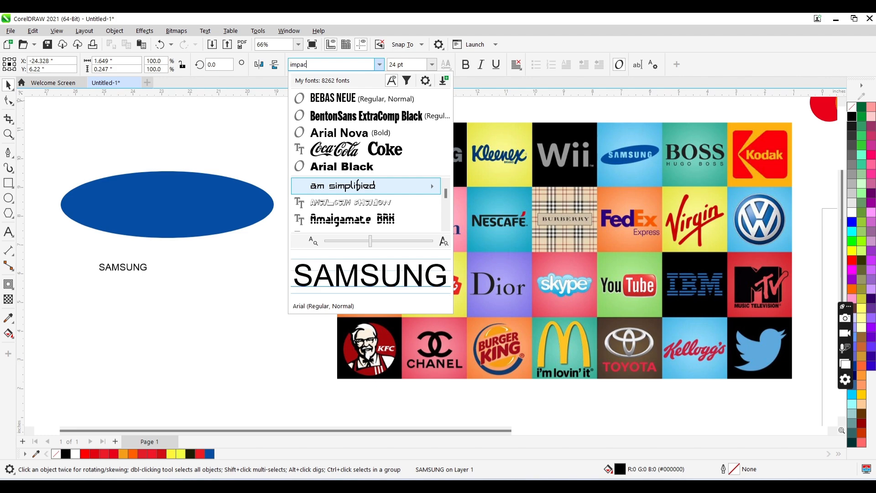
type("pac")
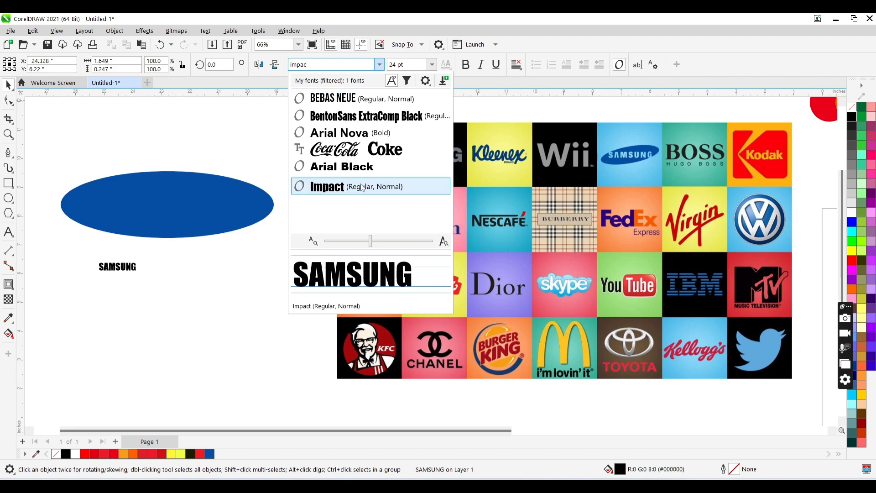
left_click(361, 187)
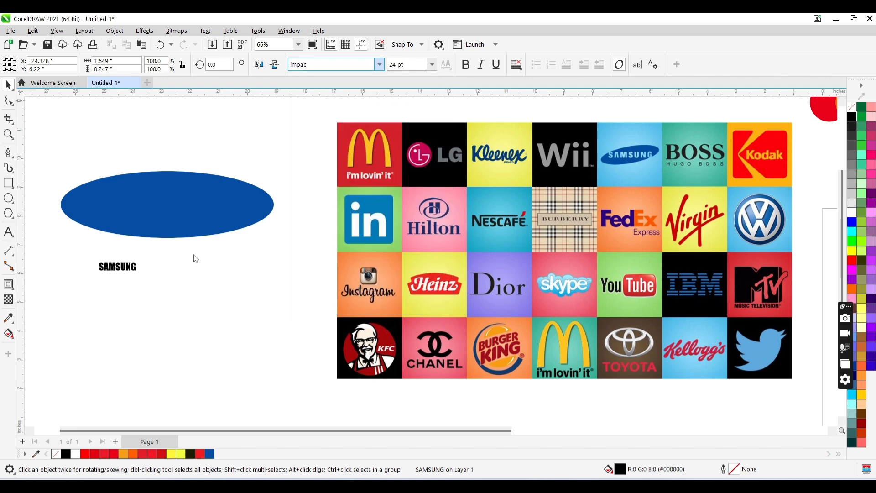
Scale the SAMSUNG text to about 76 pt and place it in white on the blue ellipse
left_click(137, 272)
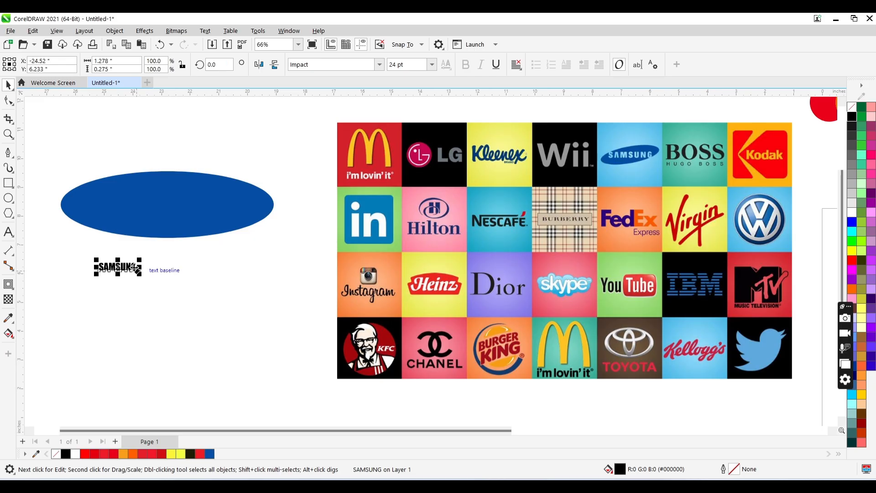
left_click_drag(142, 278, 250, 317)
left_click_drag(172, 279, 157, 209)
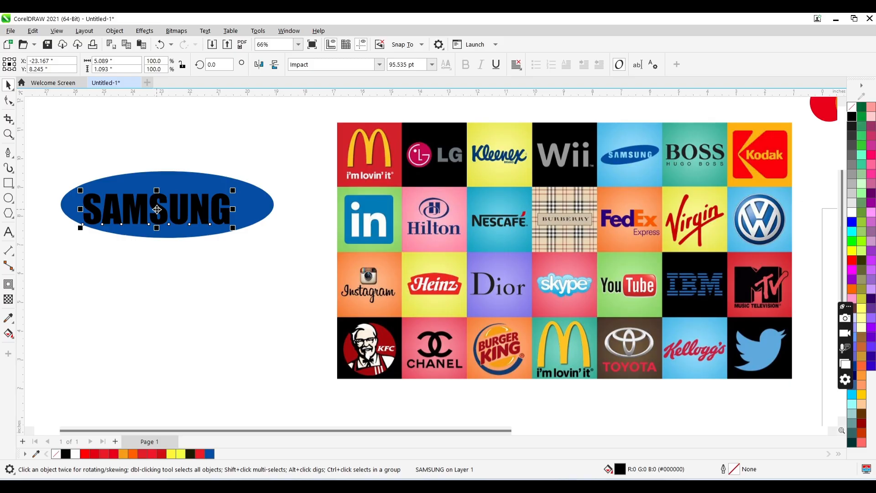
left_click(78, 454)
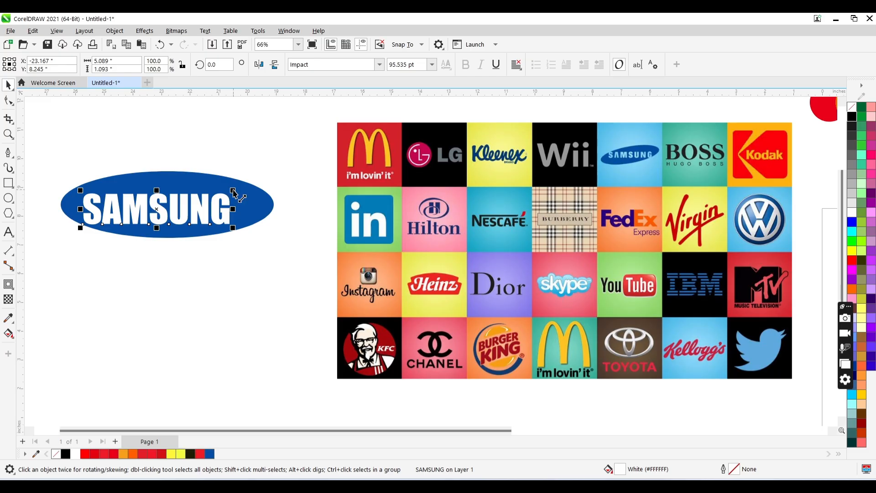
left_click_drag(232, 190, 204, 197)
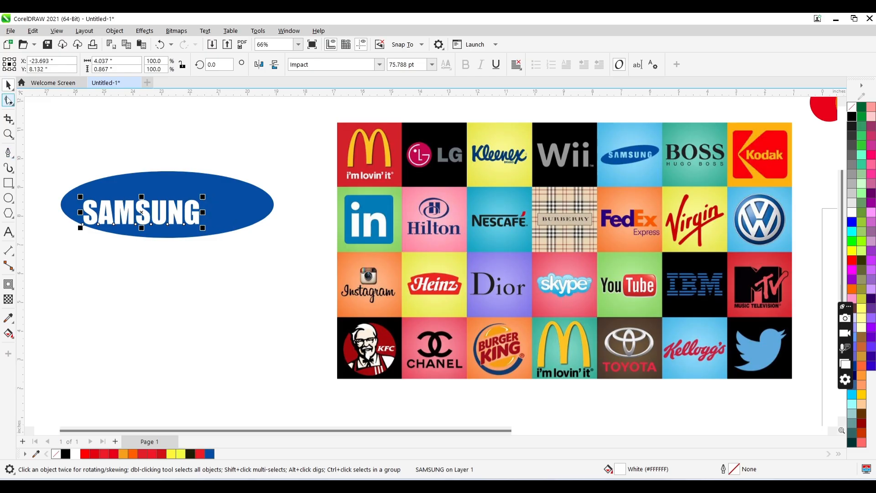
Widen the letter spacing of SAMSUNG until the word spans about 4.8 inches
left_click(8, 100)
left_click_drag(201, 231, 213, 234)
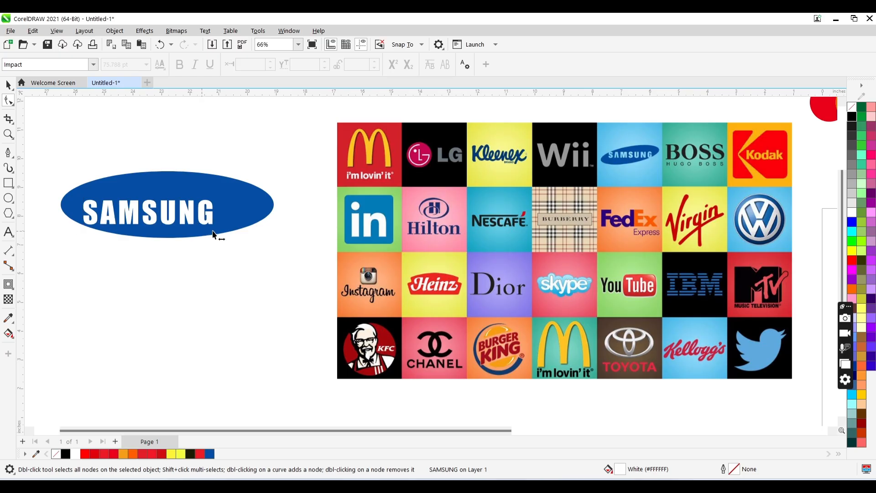
key("space")
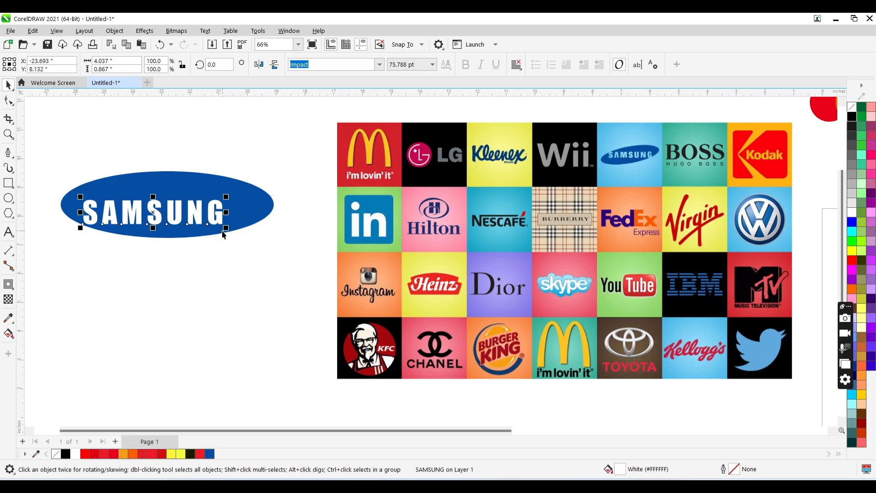
Skew the blue ellipse vertically so that its right end rises
left_click(260, 203)
left_click(258, 200)
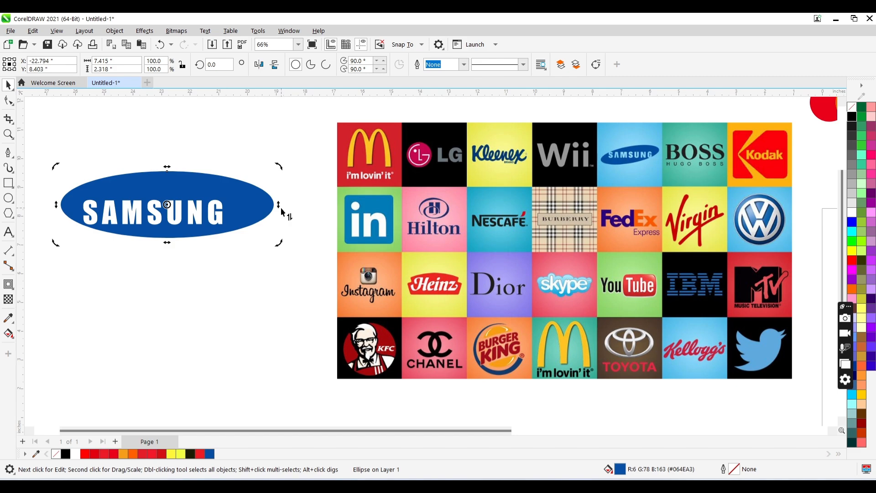
left_click_drag(279, 209, 289, 174)
left_click(217, 226)
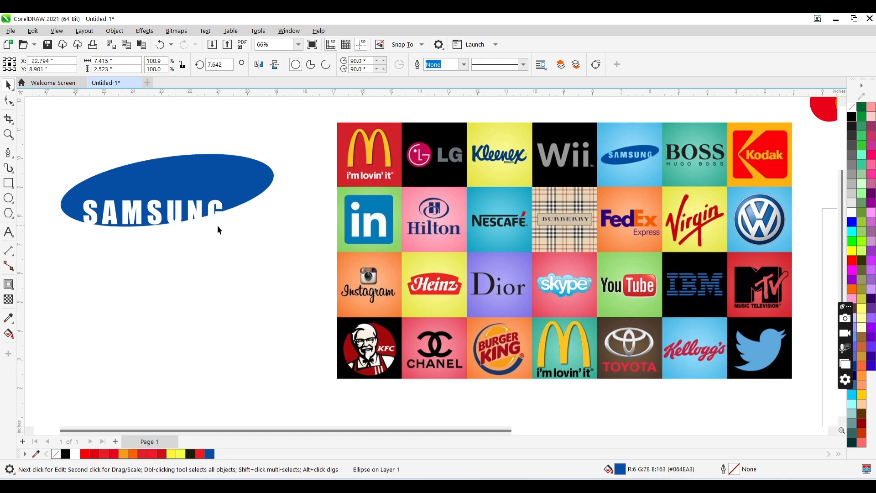
Move the SAMSUNG text up so that it sits inside the skewed ellipse
left_click(178, 208)
left_click_drag(177, 205, 176, 193)
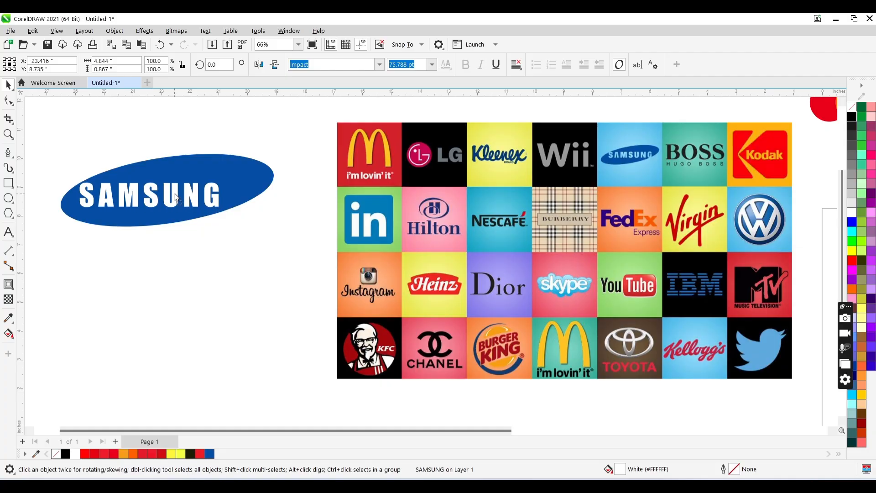
key("super")
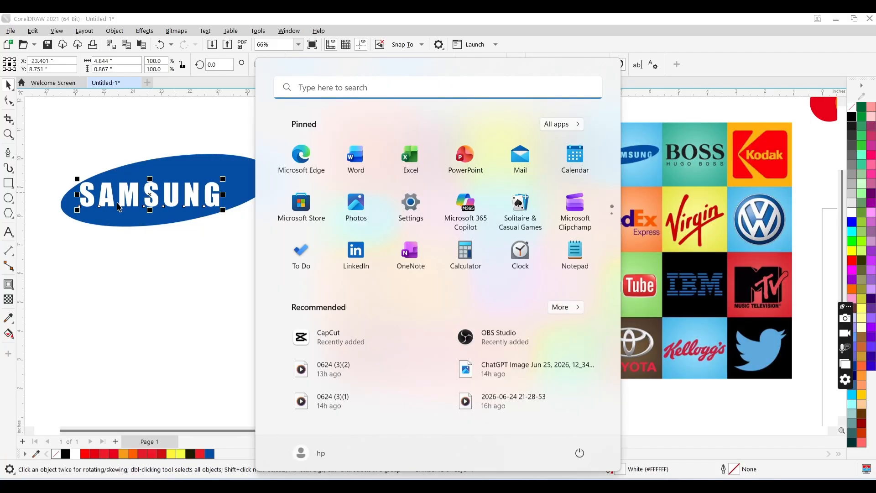
Enlarge the SAMSUNG text on the blue ellipse to about 84.5 pt, making it about 5.4 inches wide
left_click(198, 200)
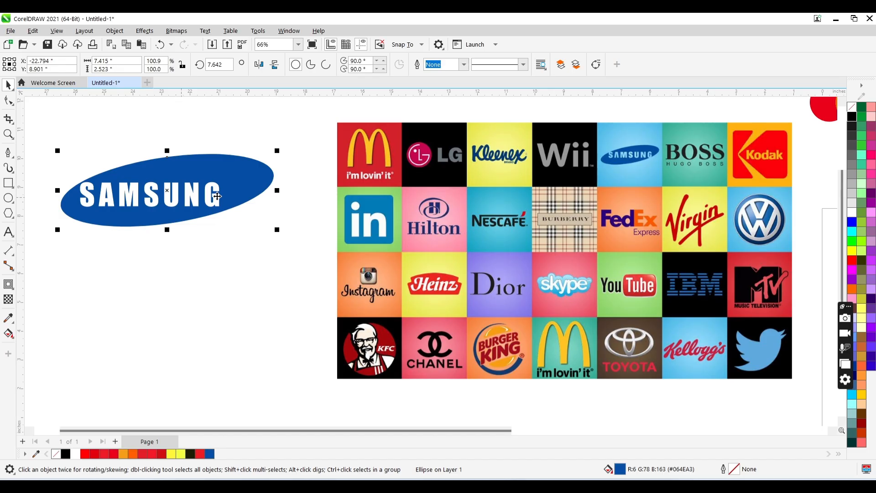
left_click(215, 196)
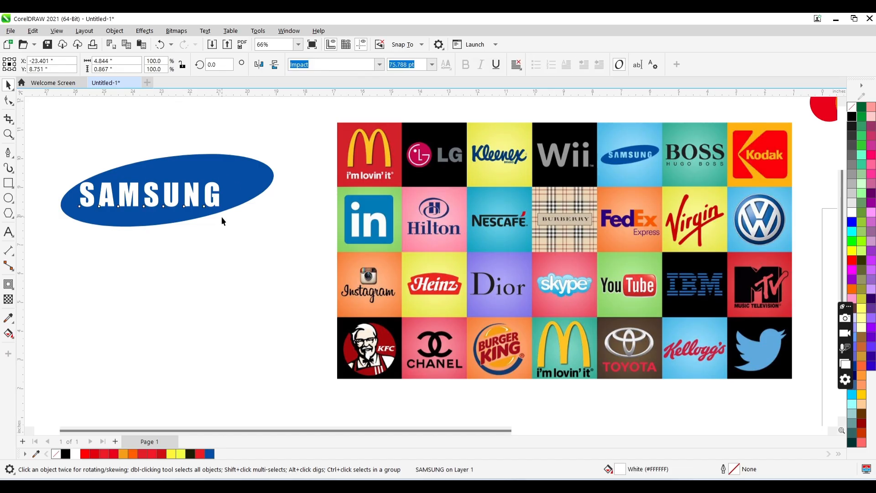
left_click_drag(228, 179, 244, 174)
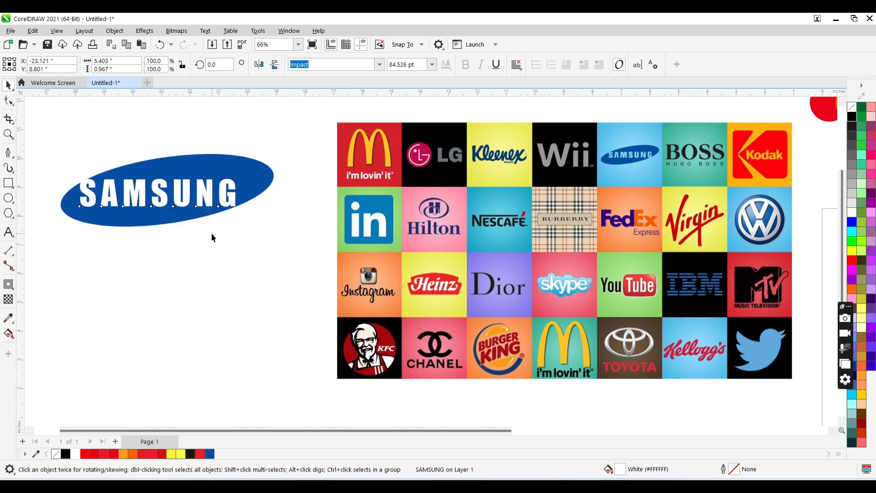
left_click(212, 234)
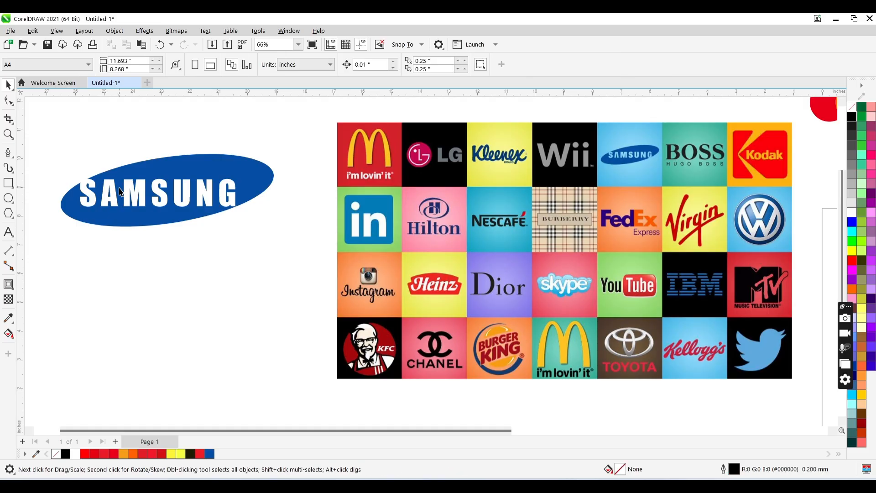
Break the SAMSUNG text apart into separate letters and convert the first A to curves
key("z")
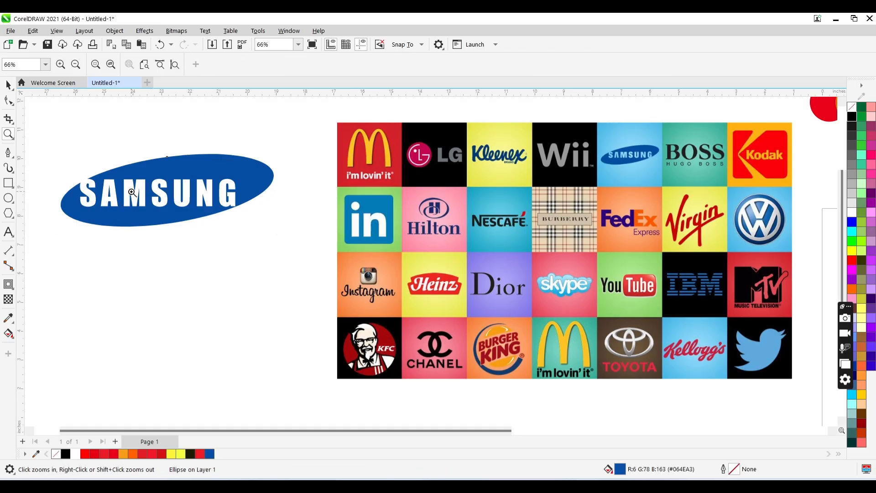
left_click(131, 193)
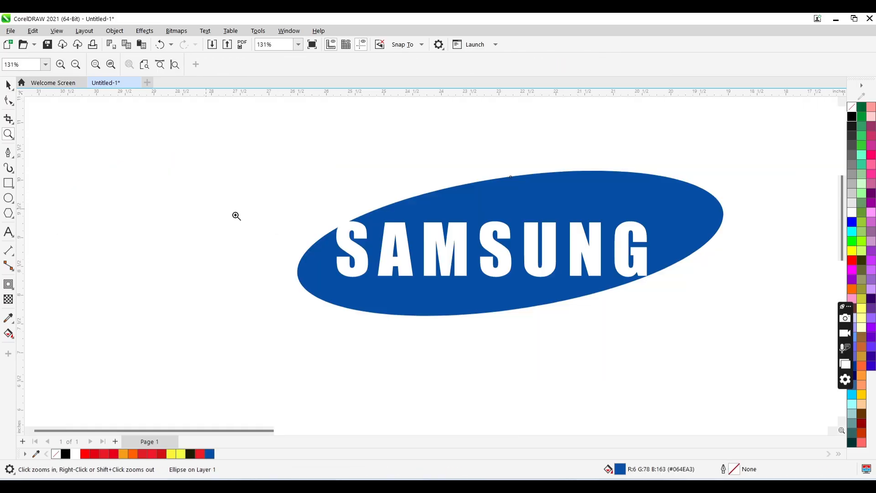
left_click(395, 266)
key("space")
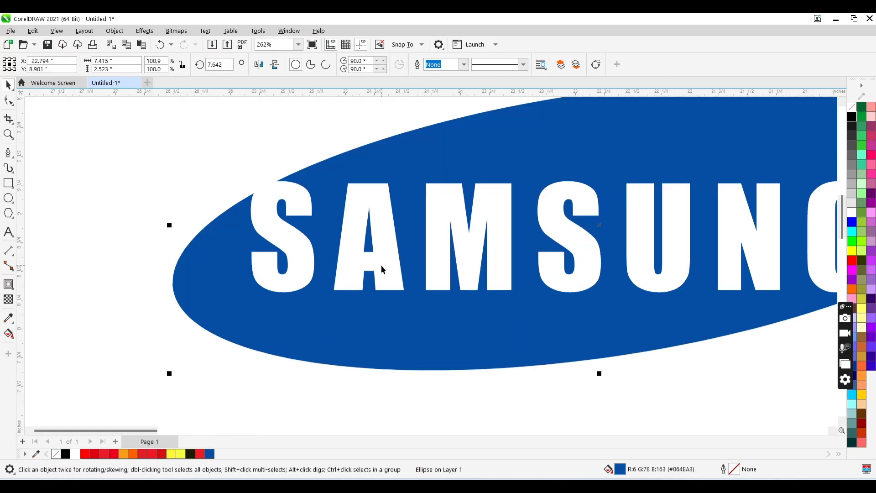
key("space")
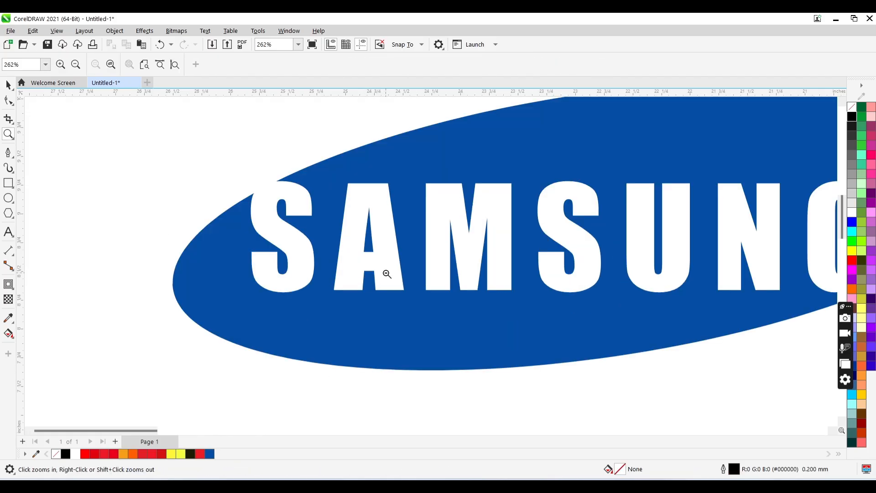
left_click(387, 274, "shift")
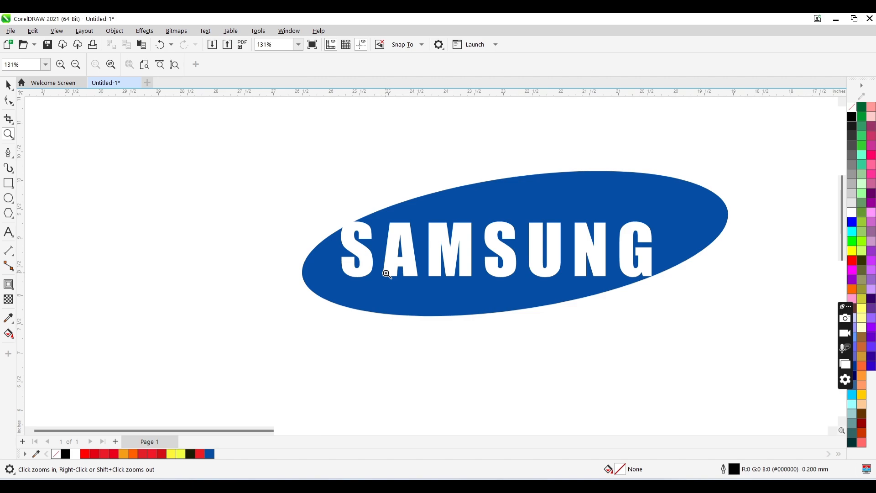
left_click(416, 254)
left_click(405, 276)
key("space")
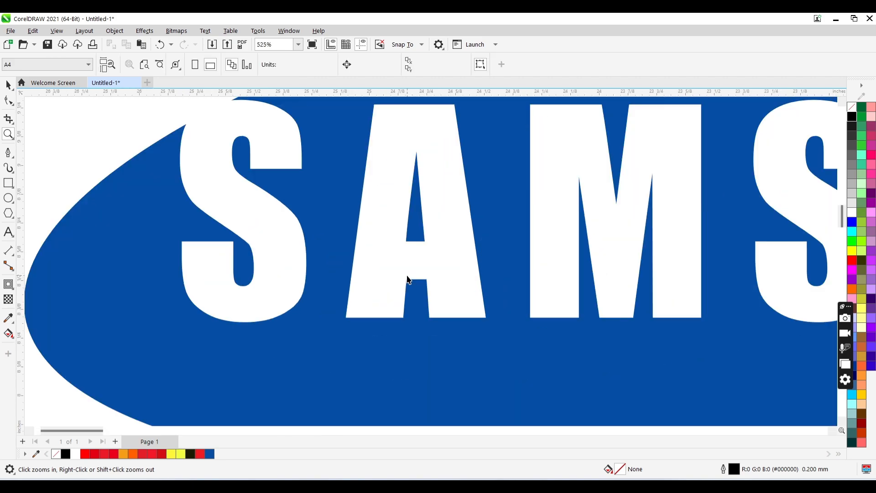
key("space")
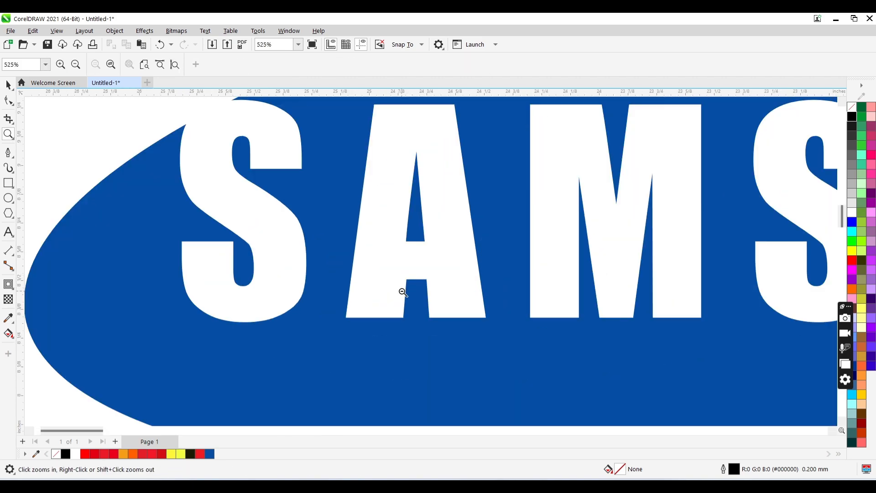
left_click(402, 292, "shift")
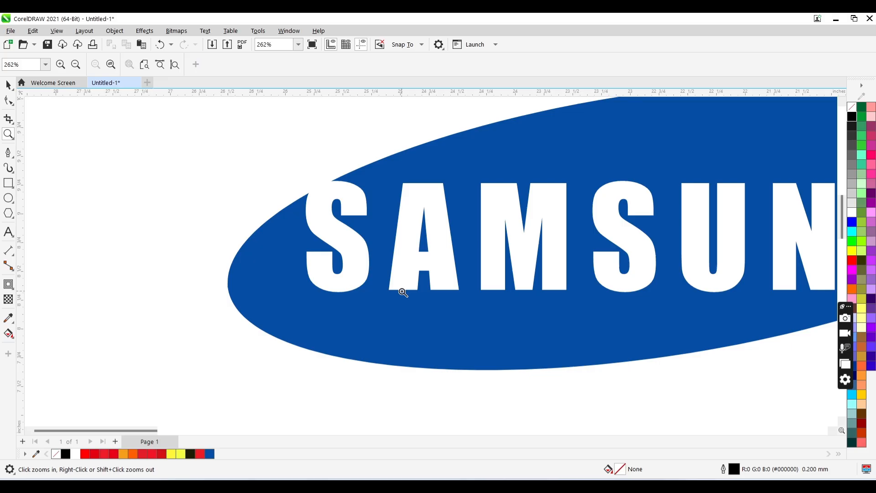
key("space")
left_click(456, 285)
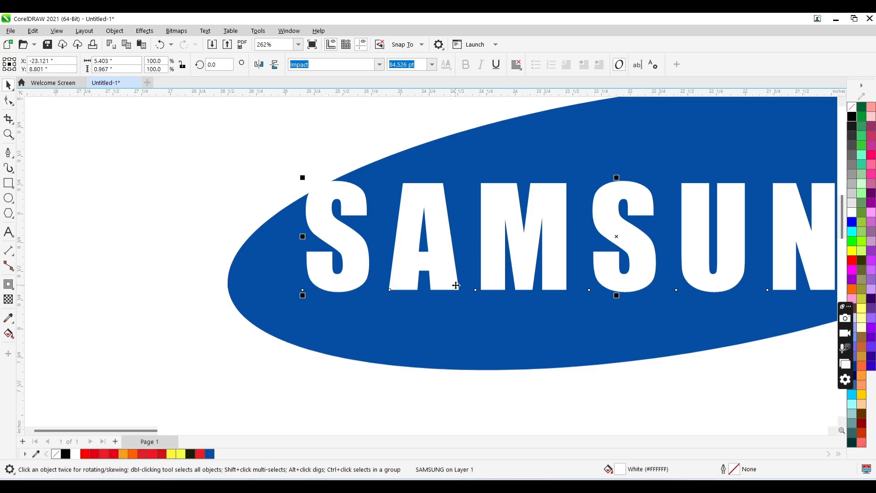
key("ctrl+k")
left_click(442, 264)
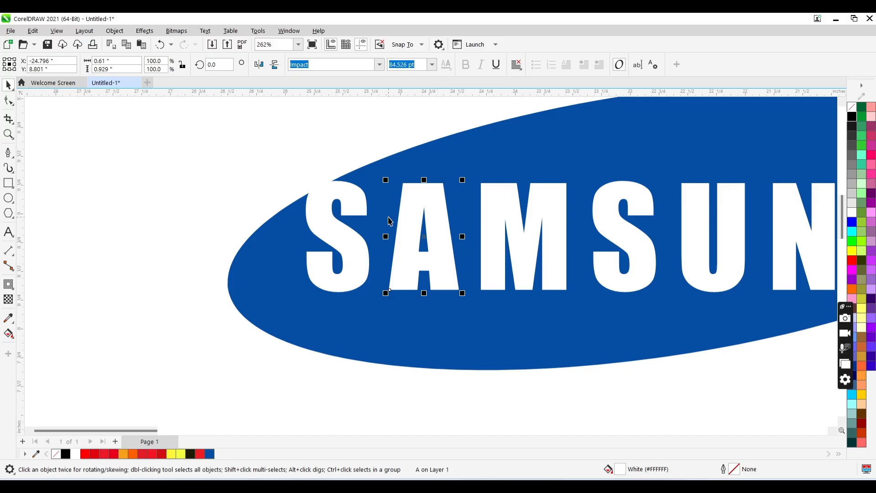
key("ctrl+q")
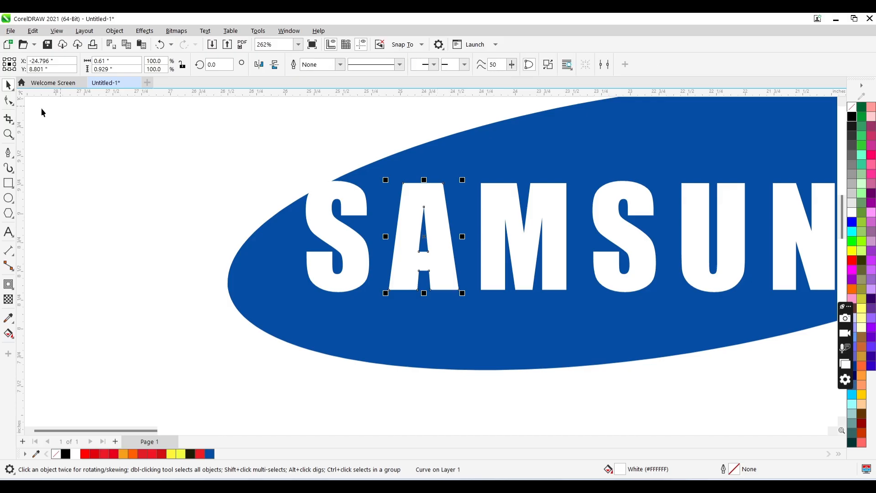
Delete the nodes of the A's inner triangle and bottom notch so that the letter is a solid trapezoid
left_click(5, 104)
double_click(423, 208)
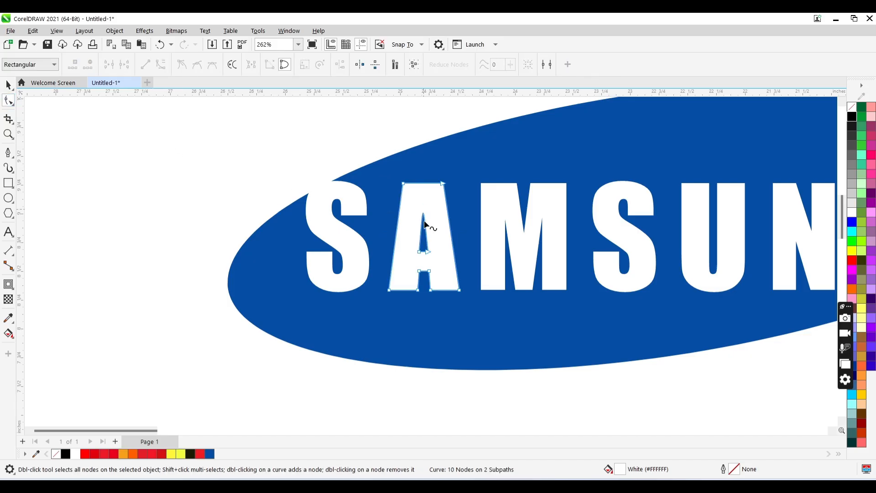
double_click(427, 251)
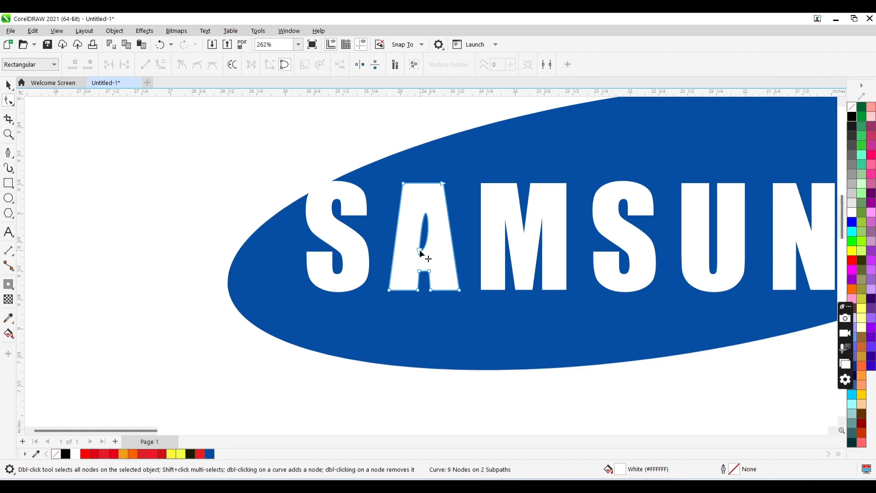
left_click(420, 252)
double_click(420, 251)
double_click(429, 271)
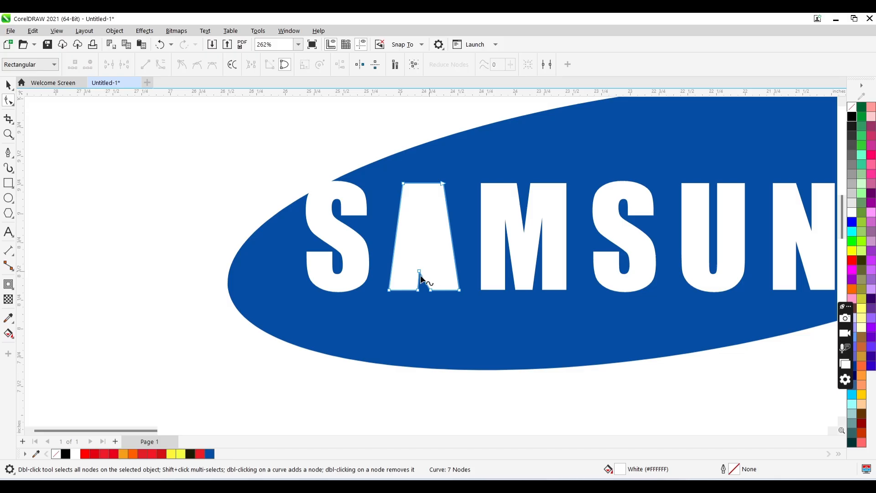
double_click(420, 271)
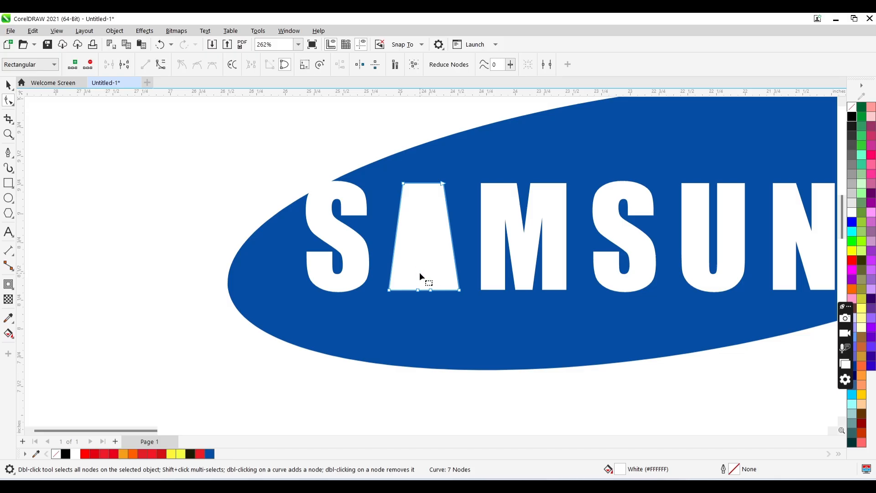
Draw a narrow closed triangle about 0.17 by 0.74 inches with the Pen tool, from inside the A to below its base
left_click(7, 152)
left_click(421, 214)
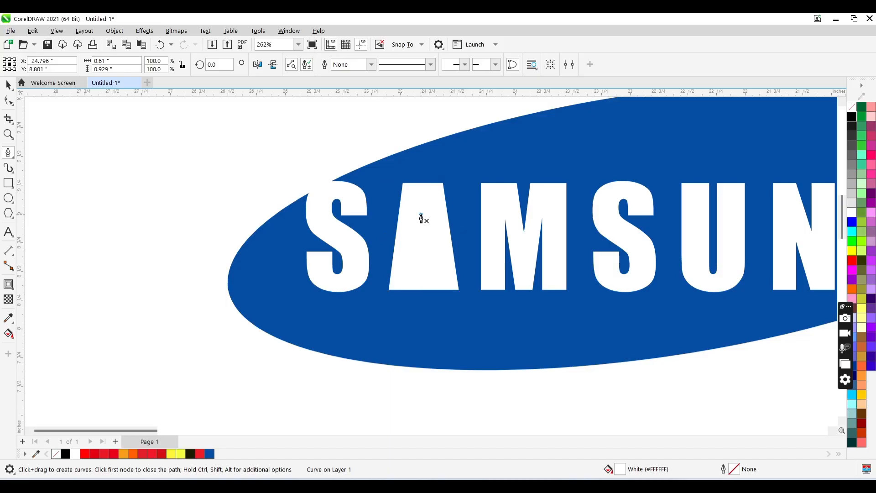
left_click(414, 300)
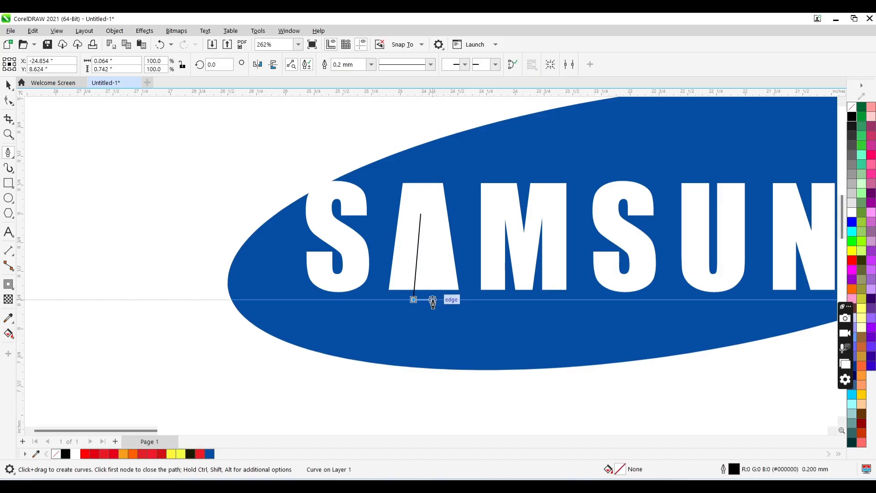
left_click(432, 299)
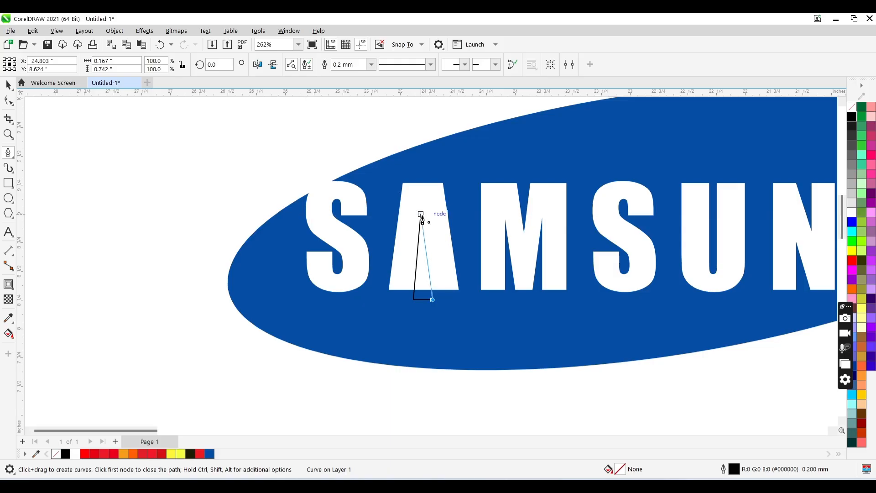
left_click(421, 215)
key("space")
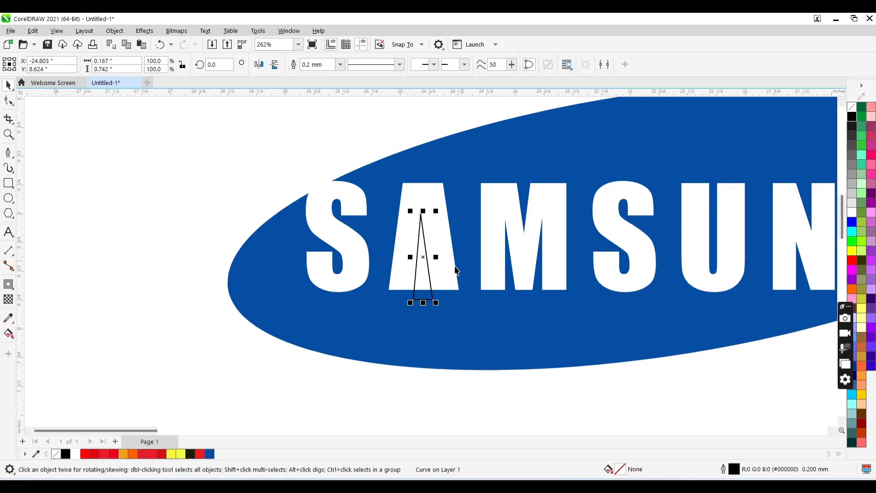
Center the narrow triangle horizontally on the A and fill it with black
left_click(442, 302, "shift")
left_click(424, 287)
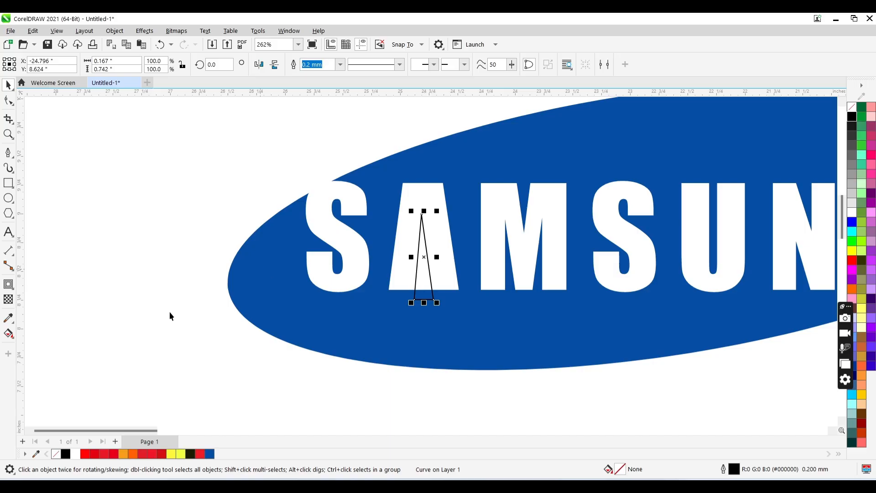
left_click(66, 454)
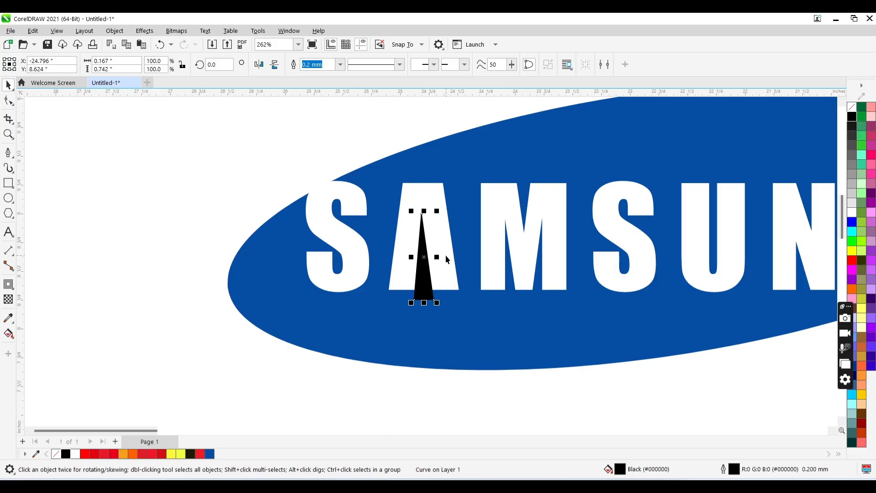
Select the A together with the black triangle, try Trim on the pair, and undo it
left_click(445, 255, "shift")
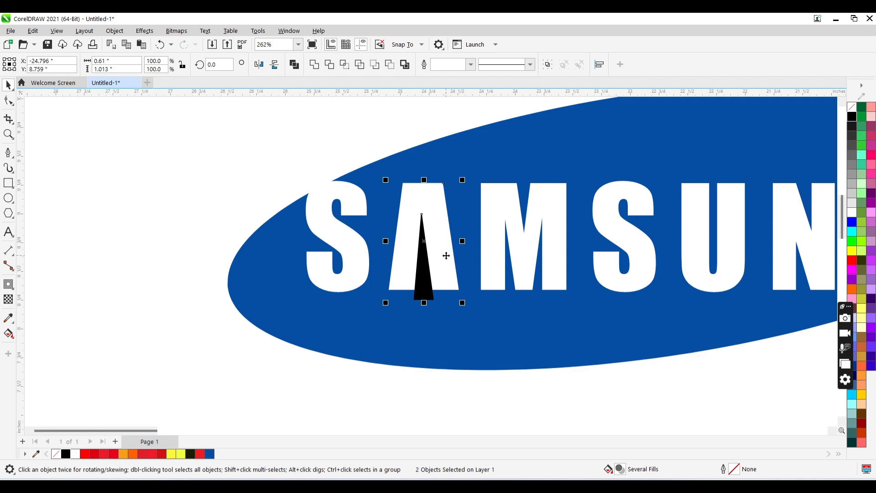
left_click(464, 321)
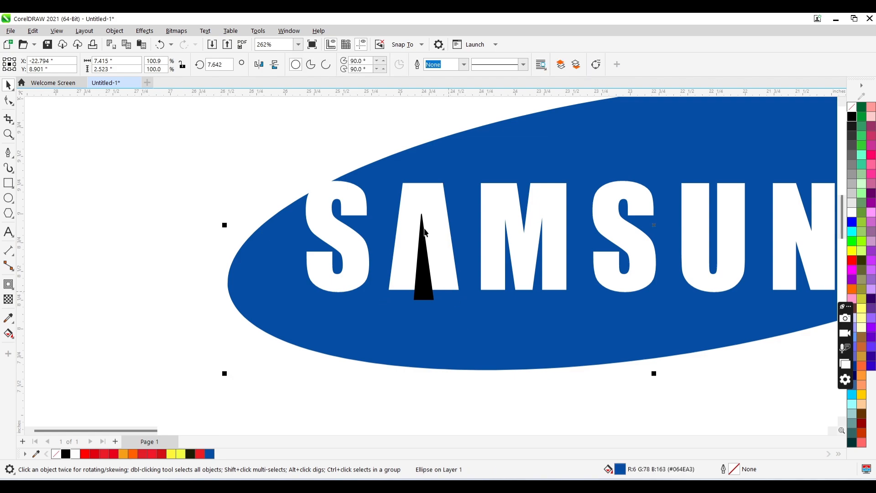
left_click_drag(365, 124, 485, 315)
left_click(479, 315)
left_click(446, 274)
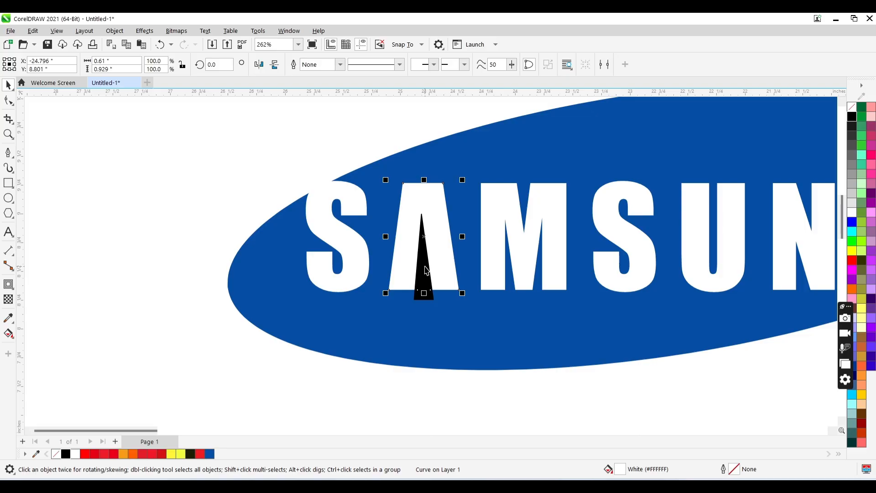
left_click(424, 270, "shift")
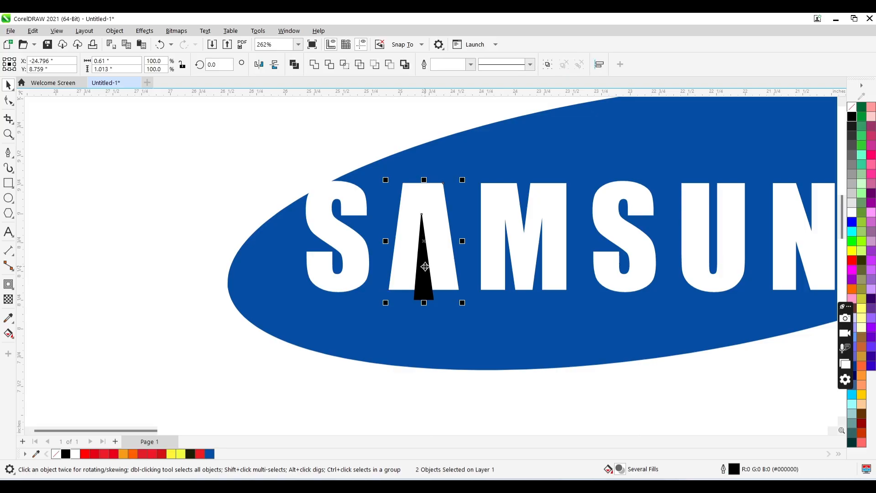
left_click(330, 66)
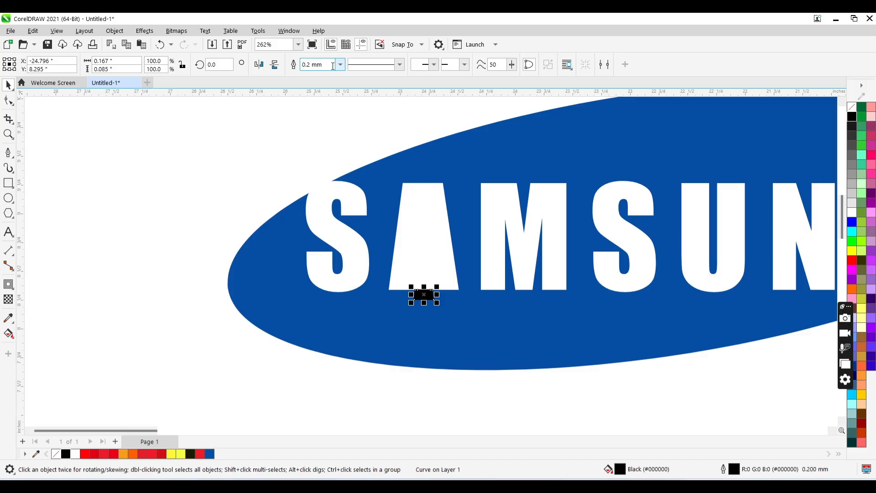
key("ctrl+z")
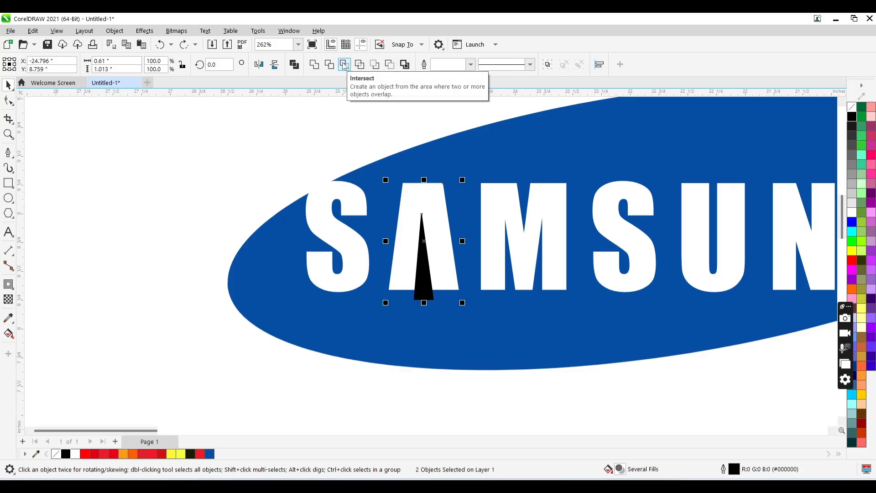
Try Intersect on the A and the black triangle, move the resulting piece aside, and undo both changes
left_click(345, 65)
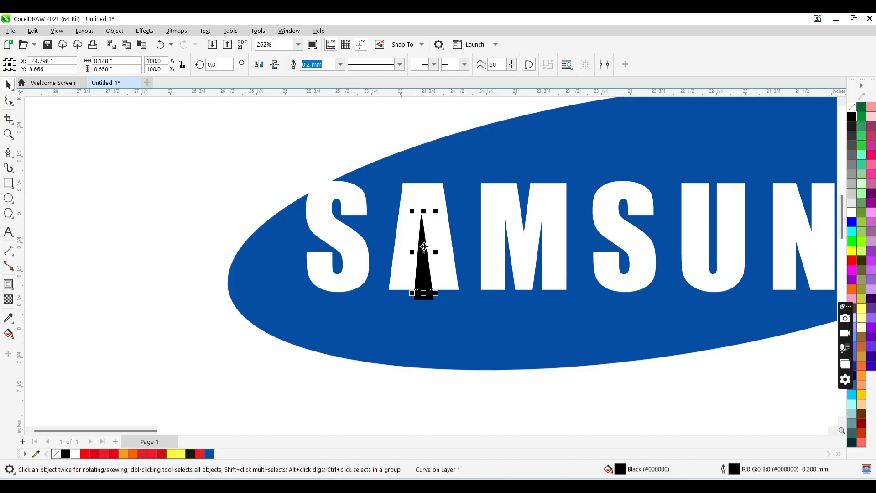
left_click_drag(440, 265, 434, 217)
key("ctrl+z")
key("ctrl+z")
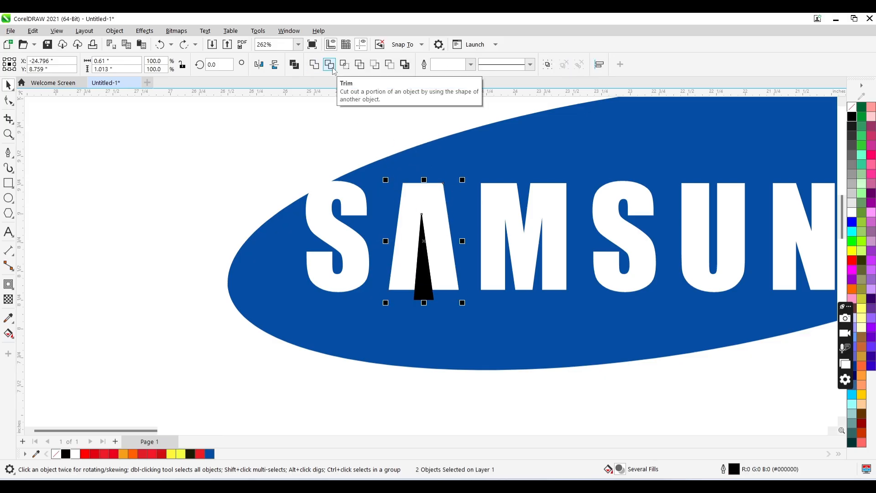
Try Simplify and Intersect on the selected A and black triangle, move the triangle aside to check, and undo these changes
left_click(382, 66)
key("ctrl+z")
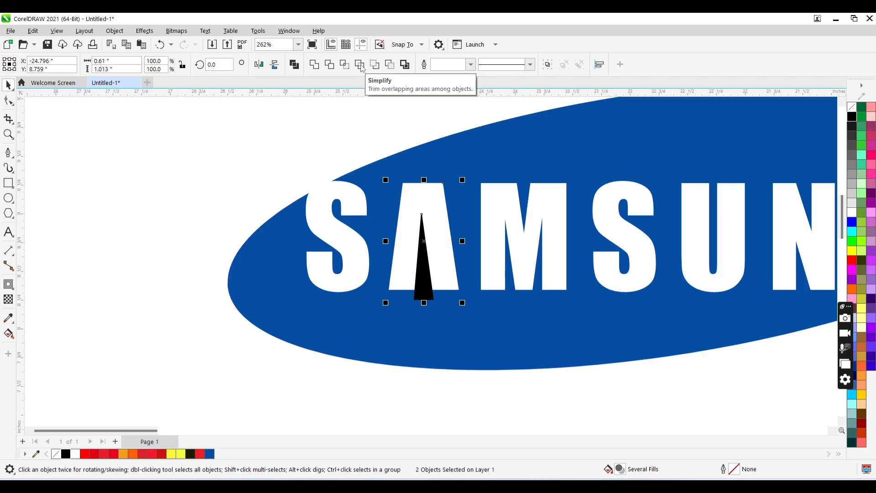
left_click(361, 67)
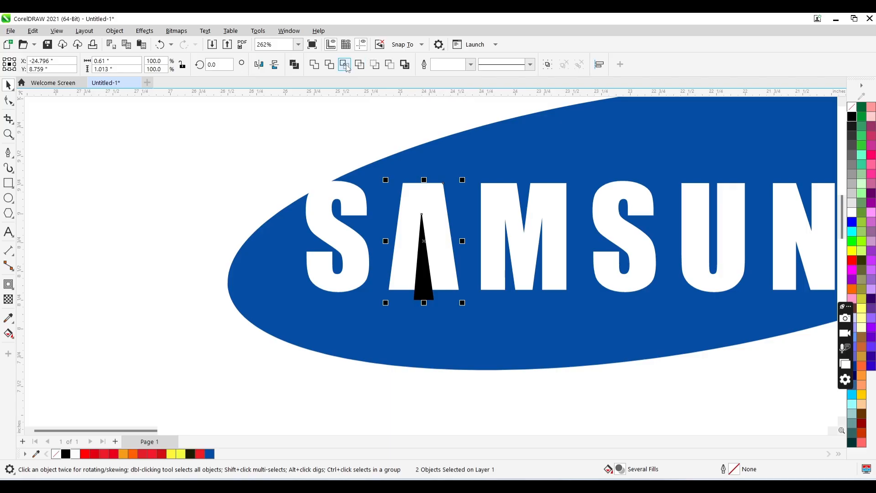
left_click(345, 65)
left_click(520, 276)
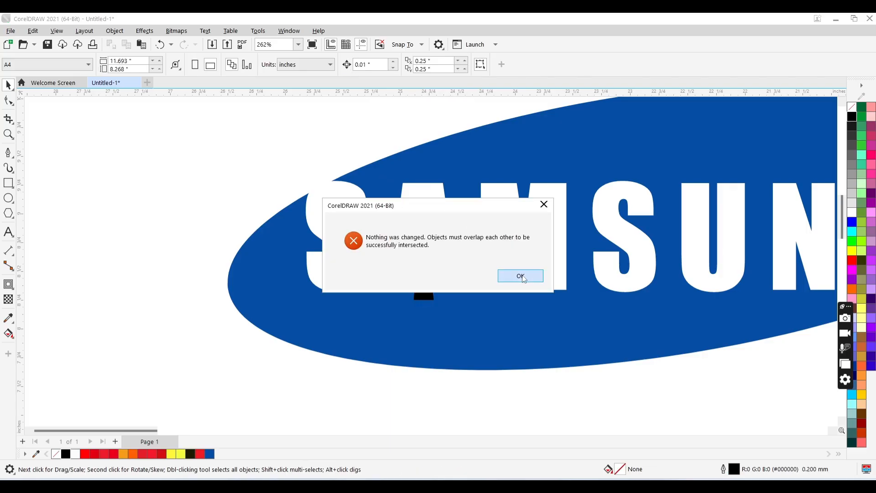
left_click(425, 314)
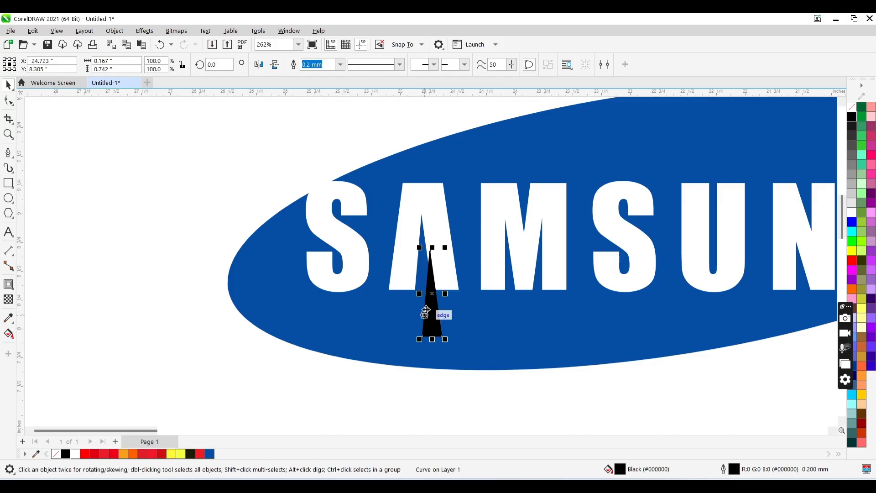
key("ctrl+z")
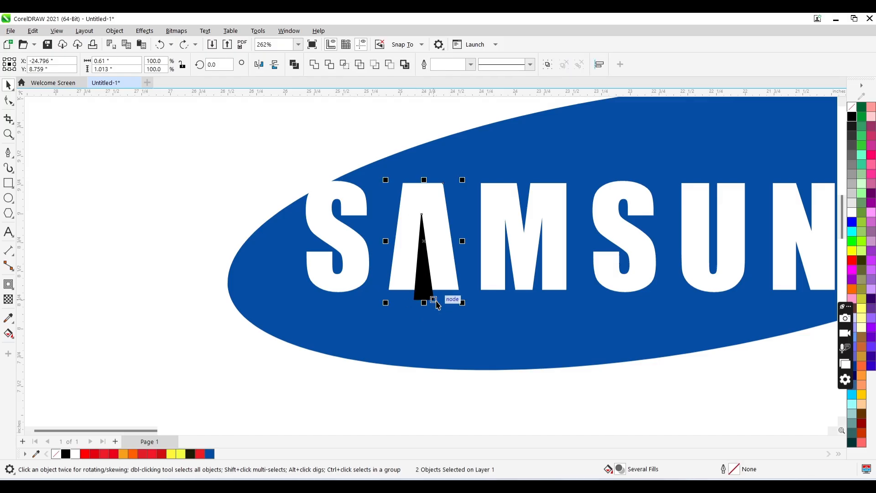
Move the black triangle off the A to separate the two shapes, and put it back inside the letter
left_click(469, 333)
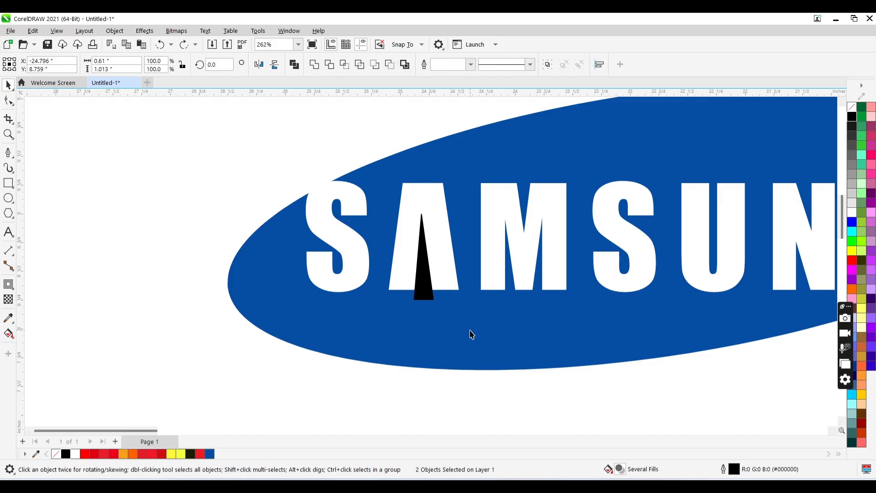
left_click(429, 283)
left_click_drag(429, 283, 449, 316)
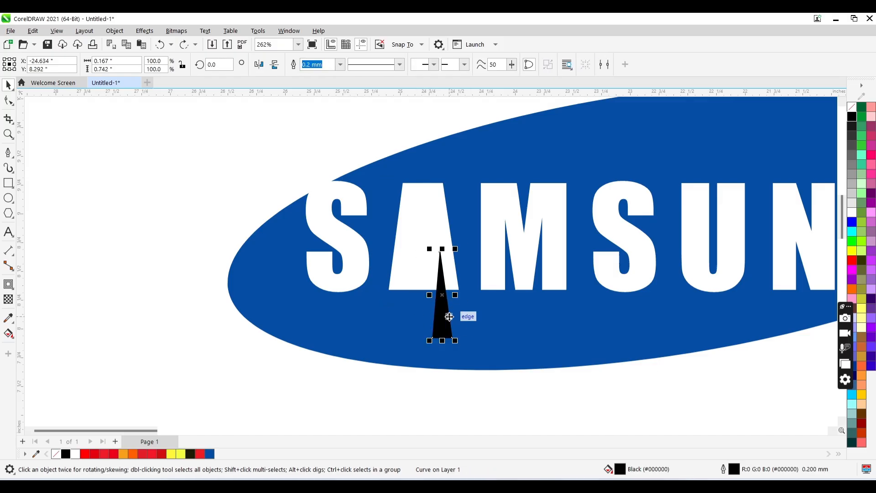
left_click(420, 281)
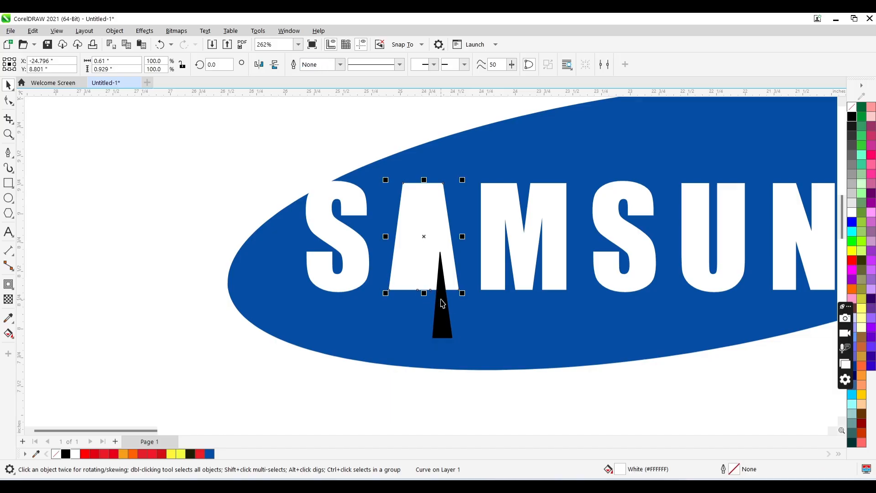
left_click_drag(438, 299, 419, 262)
Trim the A with the black triangle and delete the triangle, leaving a narrow slot in the letter
left_click(445, 264, "shift")
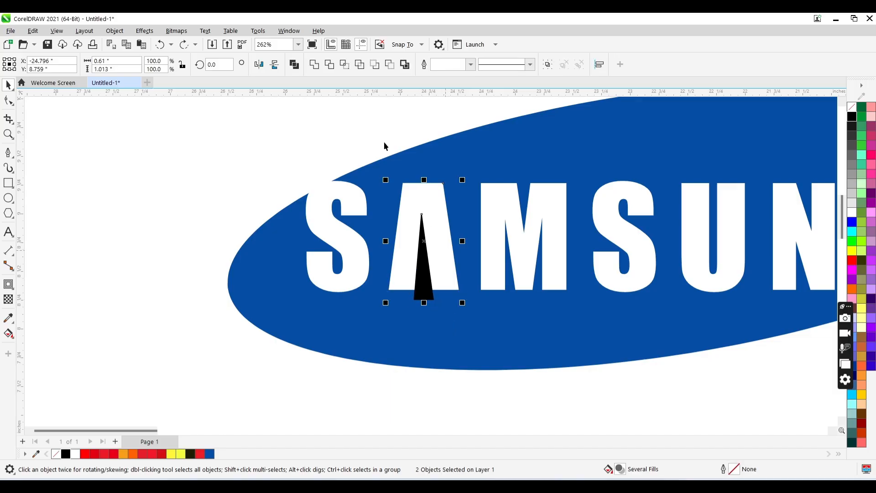
left_click(331, 66)
left_click(452, 314)
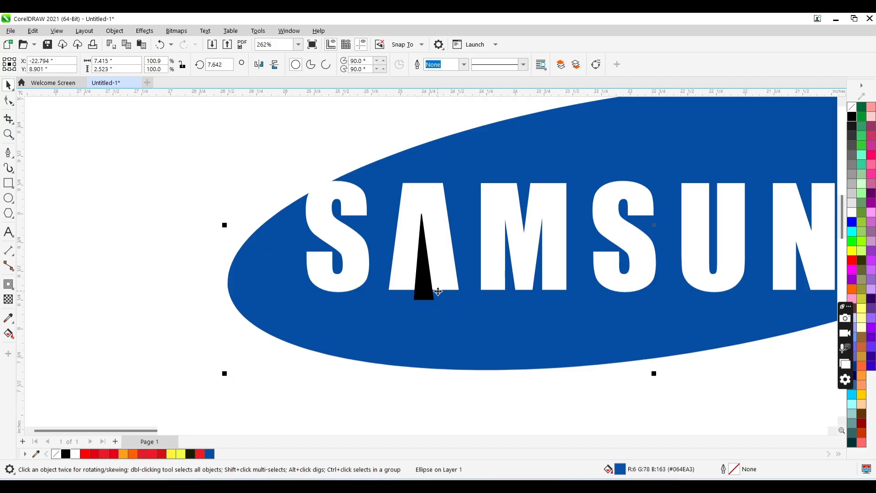
left_click_drag(424, 275, 427, 321)
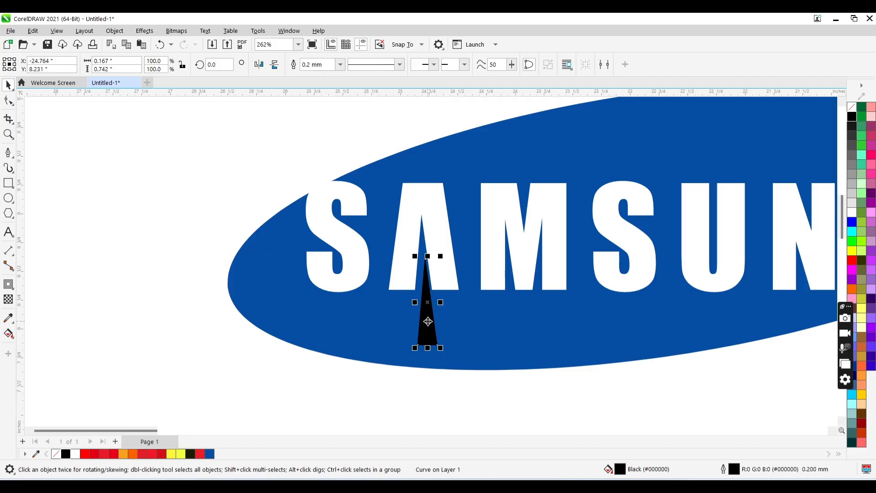
key("Delete")
Examine the slotted A up close and the whole Samsung logo beside the reference image
key("z")
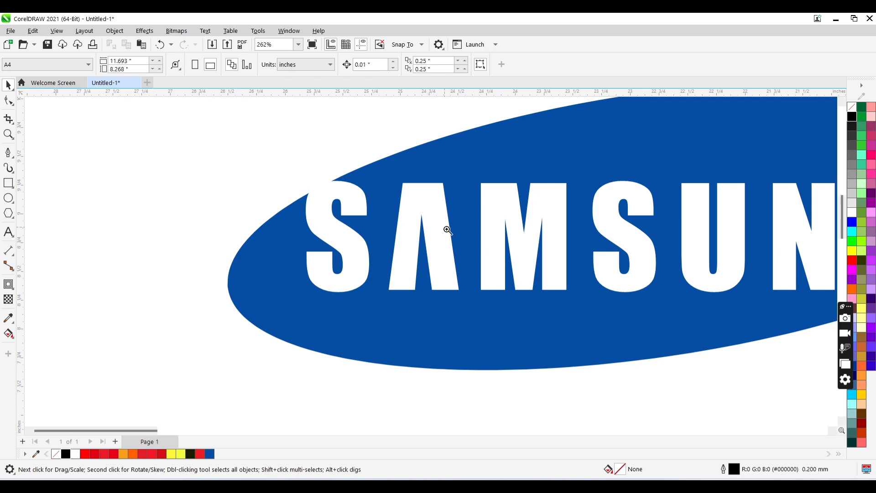
left_click(465, 249, "shift")
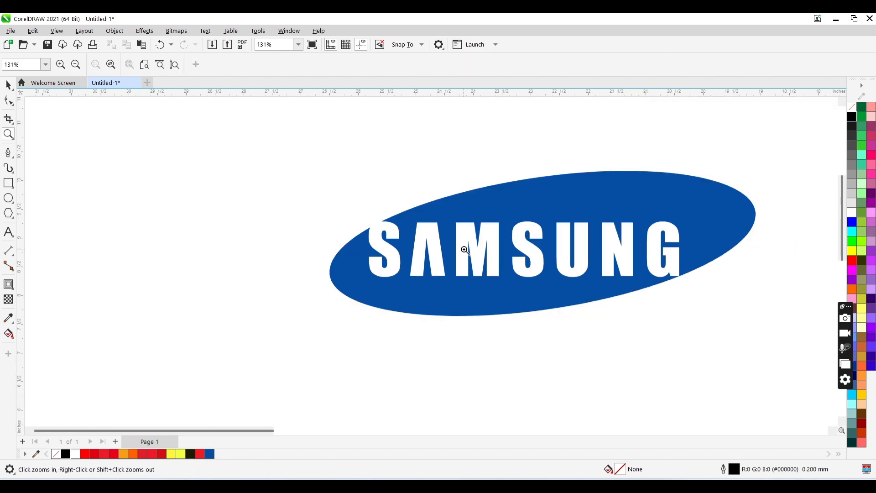
left_click(435, 257)
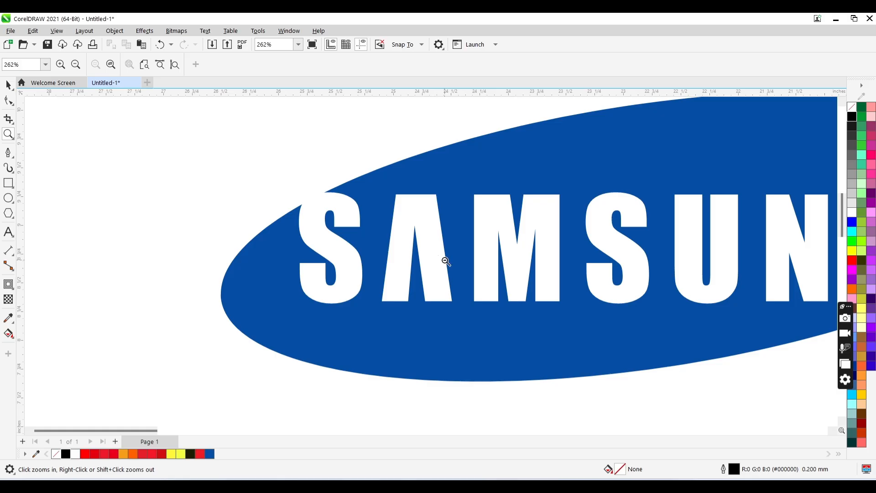
left_click(445, 258, "shift")
left_click(445, 260, "shift")
key("space")
key("space")
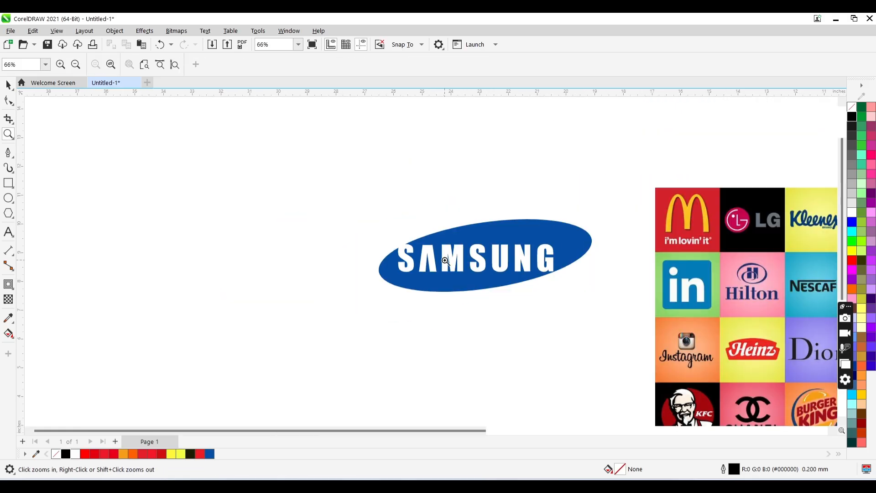
left_click(444, 260, "shift")
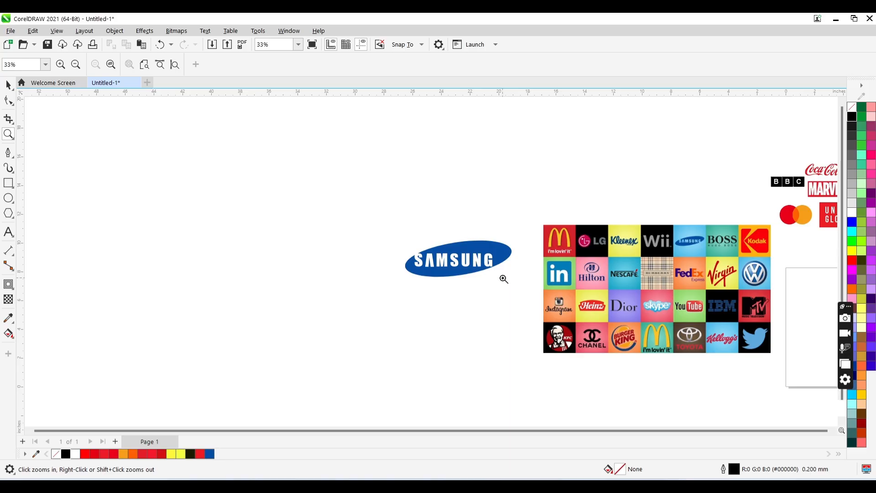
Move the reference logo image up and closer, so its lower-left corner lies behind the Samsung logo
left_click(476, 282)
key("space")
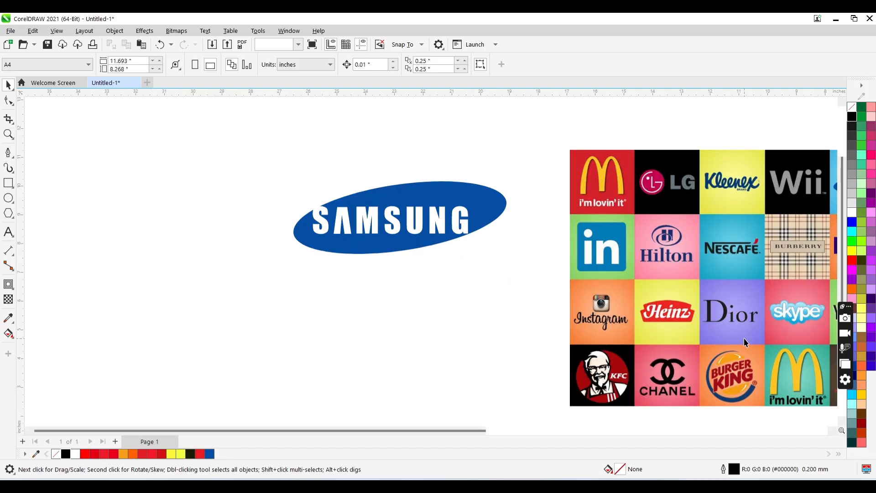
left_click_drag(747, 342, 628, 206)
left_click_drag(684, 209, 668, 206)
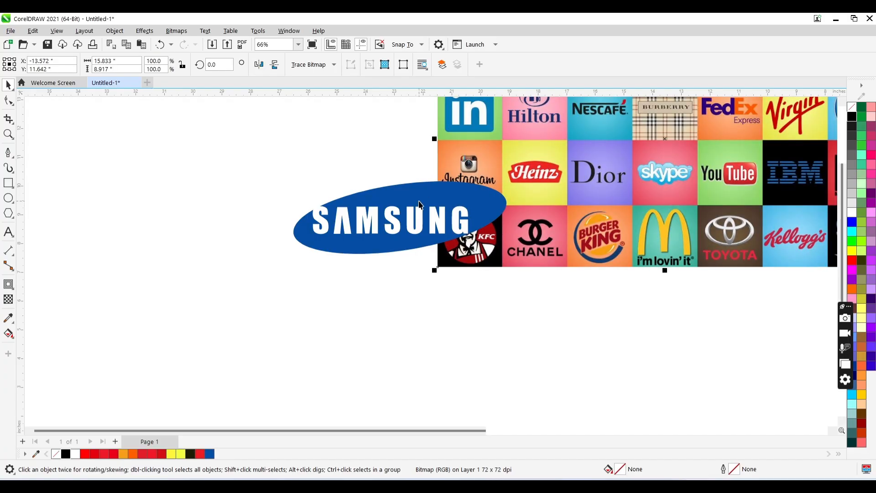
Add the text "You Tube" below and to the left of the Samsung logo in Arial Narrow Bold
left_click(8, 231)
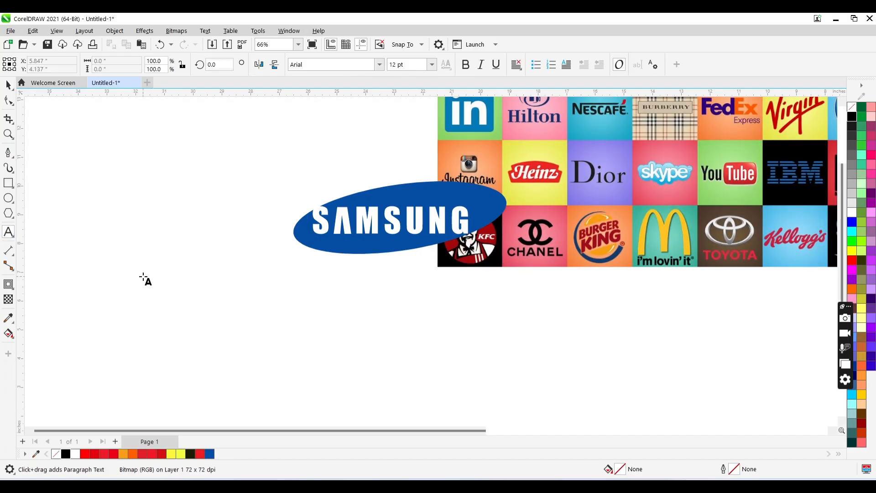
type("You")
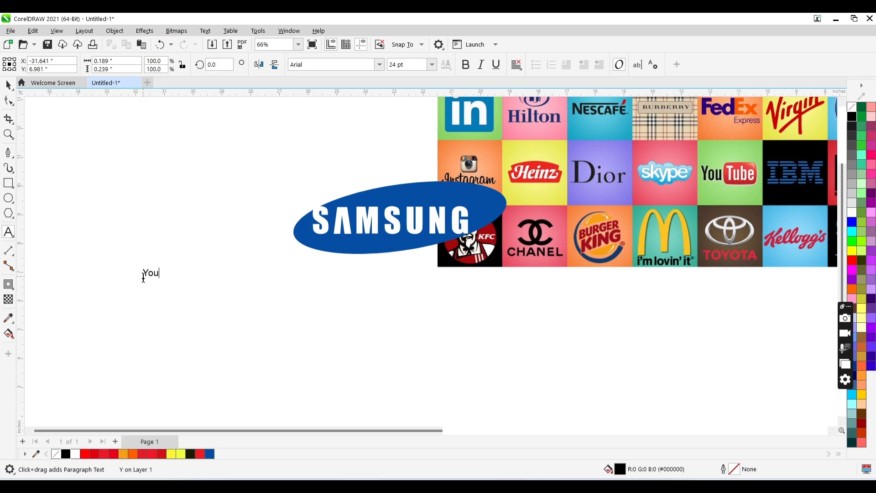
type(" Tube")
key("ctrl+space")
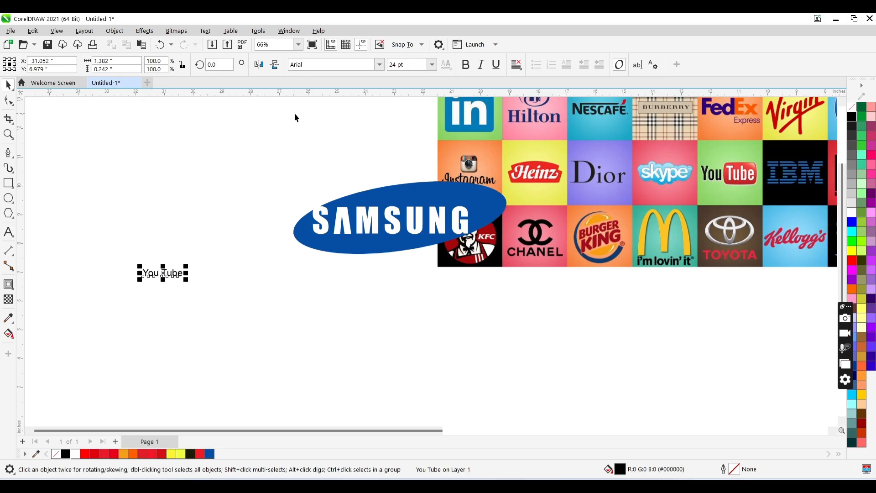
left_click(379, 65)
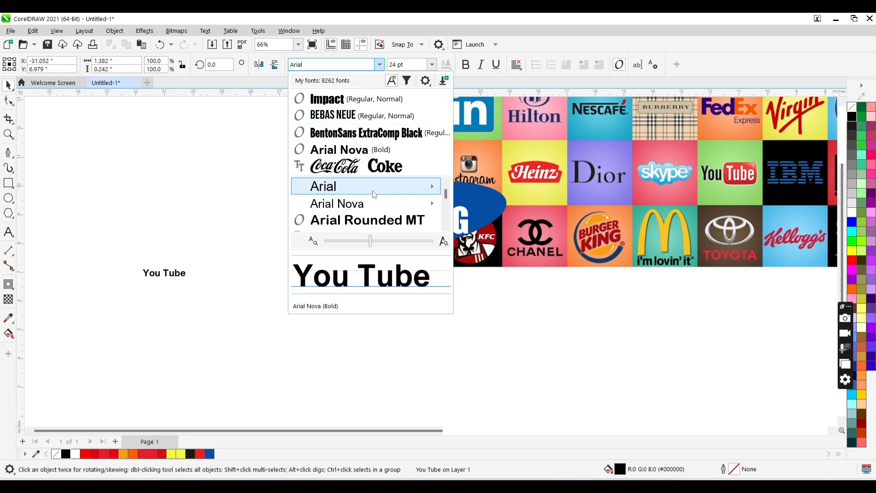
mouse_move(365, 186)
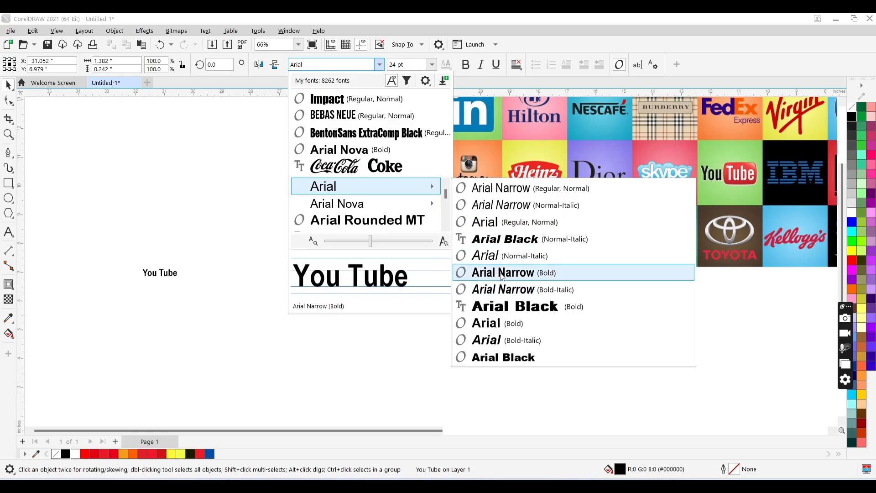
left_click(502, 273)
Enlarge the "You Tube" text proportionally from its centre to about 108 pt
key("z")
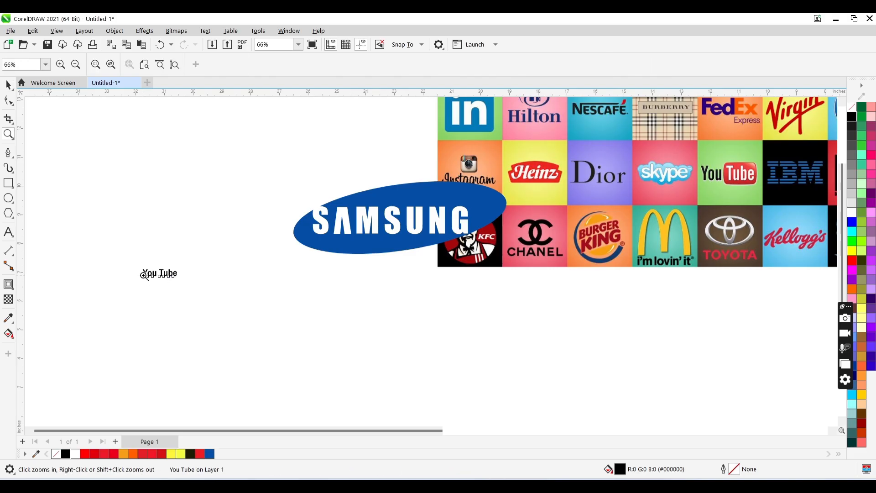
left_click(136, 288)
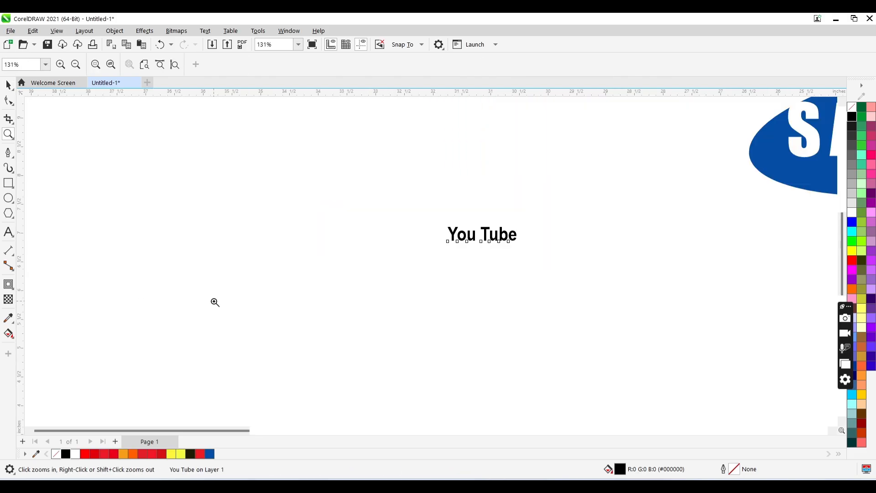
right_click(413, 293)
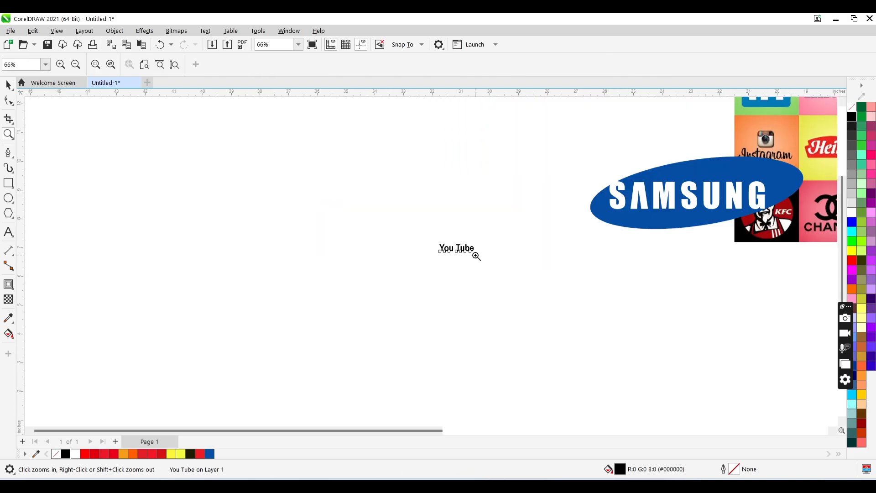
key("space")
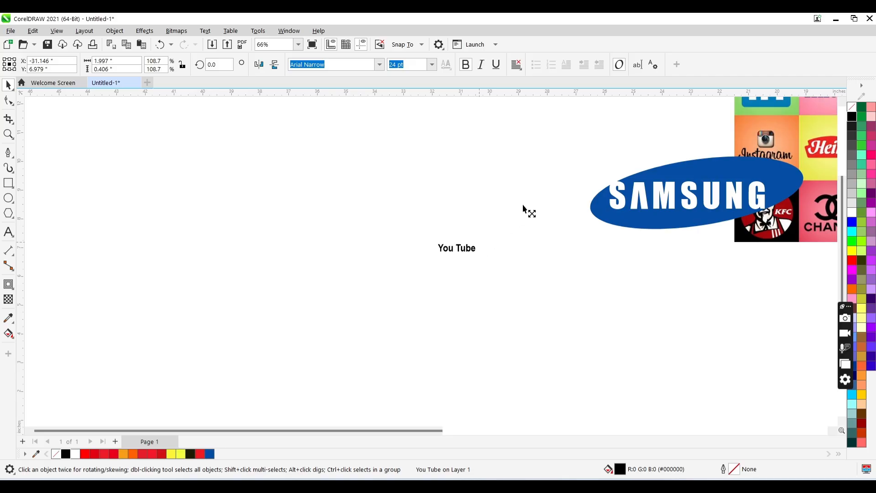
left_click_drag(524, 208, 540, 193)
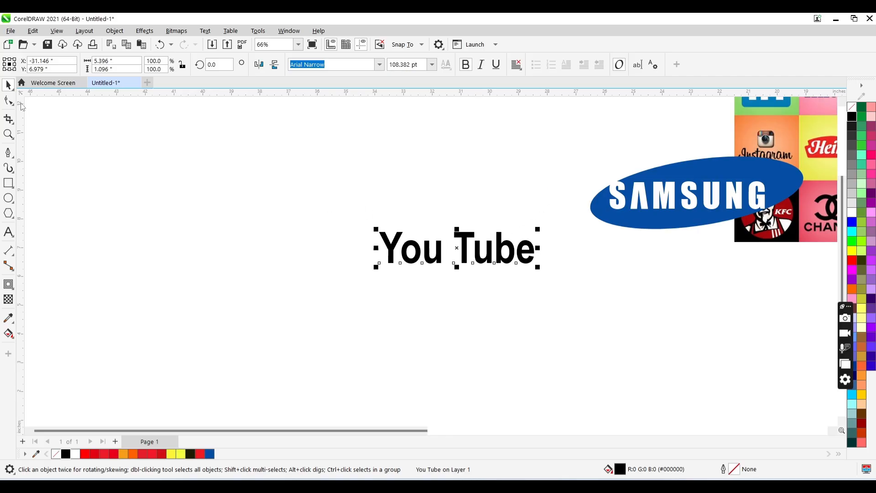
Tighten the letter spacing of the "You Tube" text with the Shape tool
left_click(9, 100)
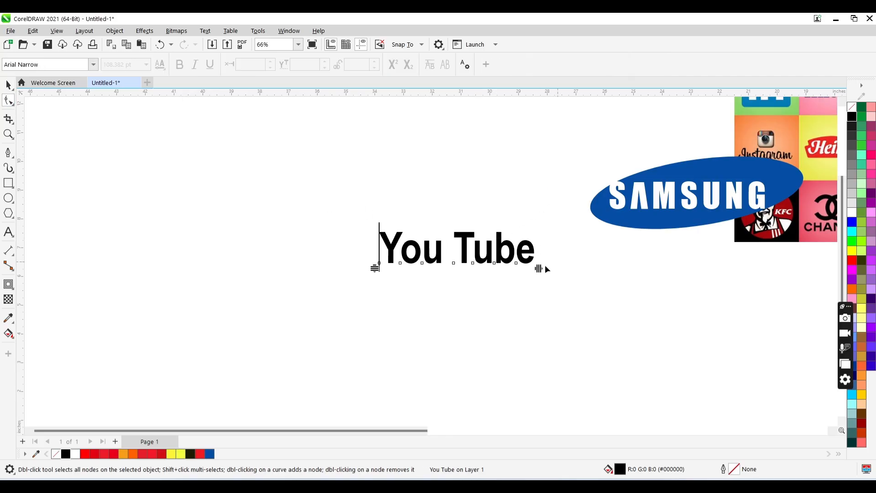
left_click_drag(538, 268, 513, 265)
key("space")
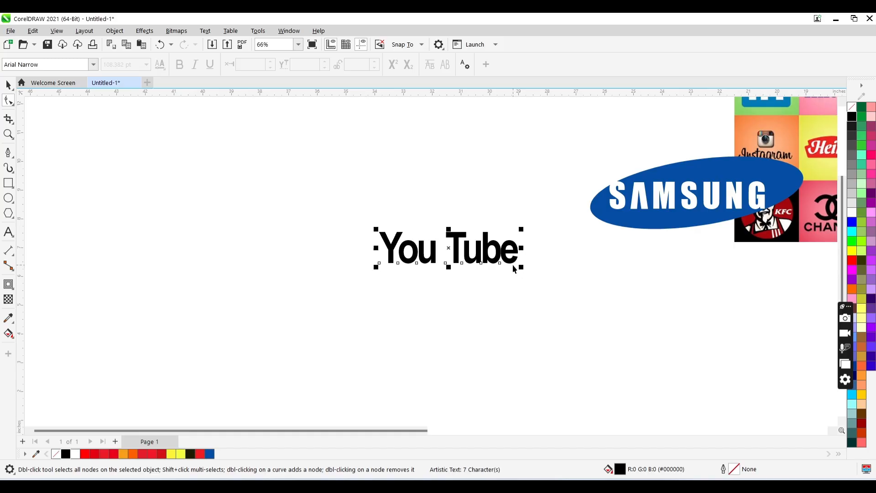
Draw a rectangle about 3.18 by 1.7 inches around the word "Tube"
left_click(8, 182)
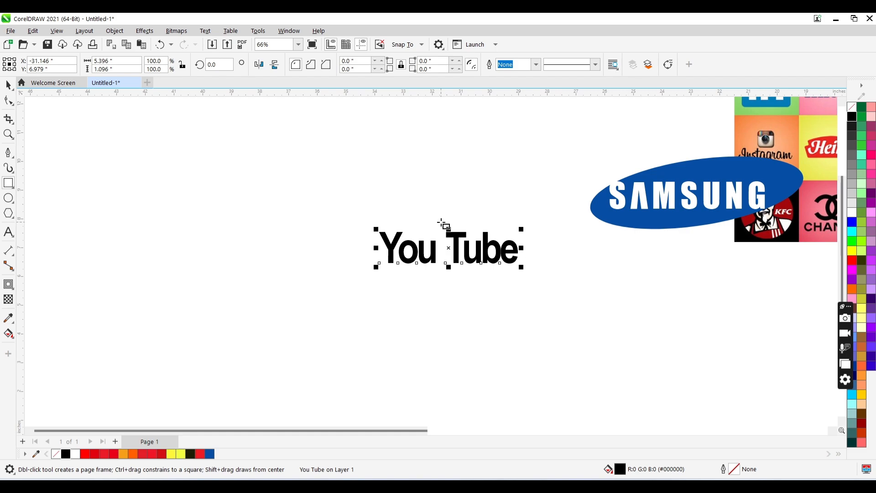
left_click_drag(441, 223, 532, 271)
left_click_drag(534, 273, 532, 271)
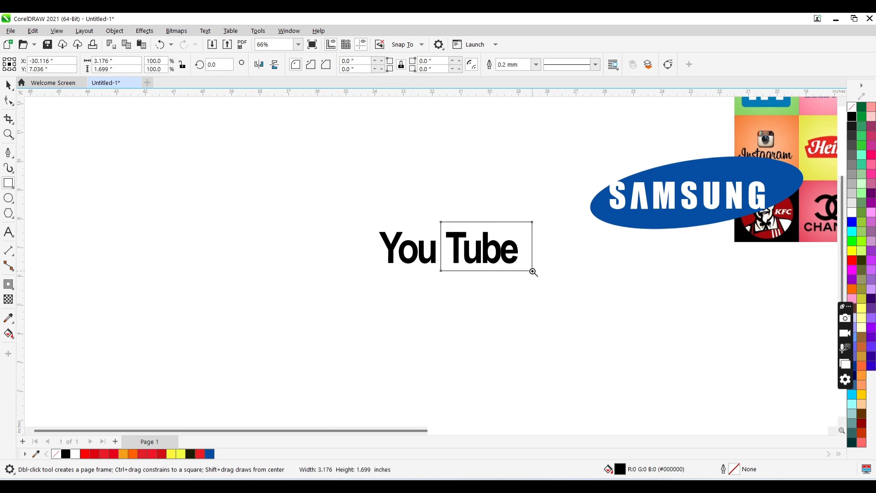
Examine the YouTube tile in the reference image and return to the rectangle around "Tube"
key("z")
left_click(533, 272, "shift")
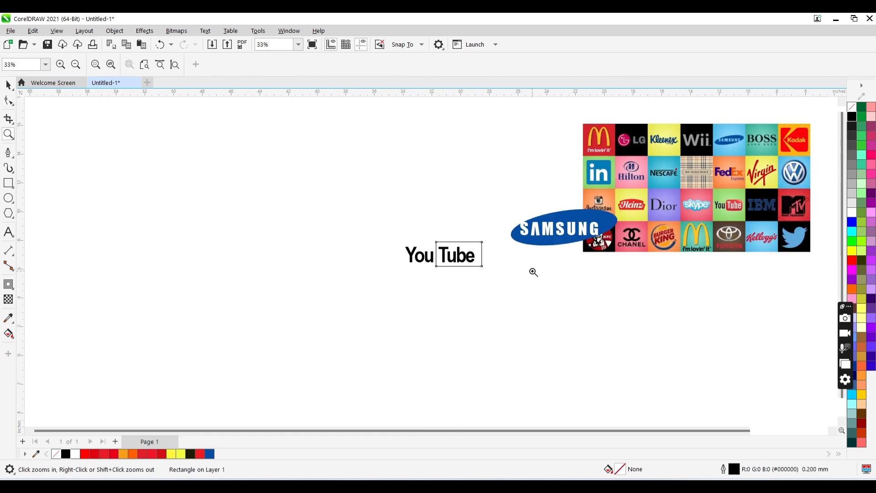
left_click(724, 207)
left_click(412, 260, "shift")
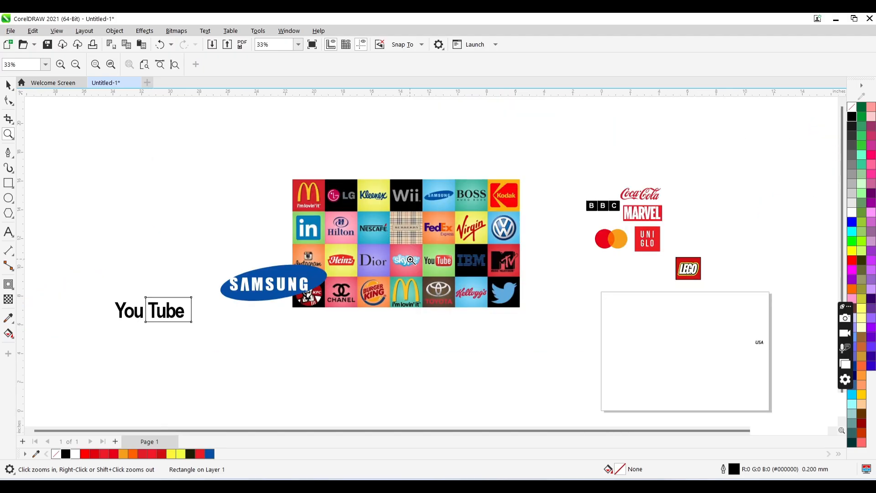
left_click(177, 312)
key("space")
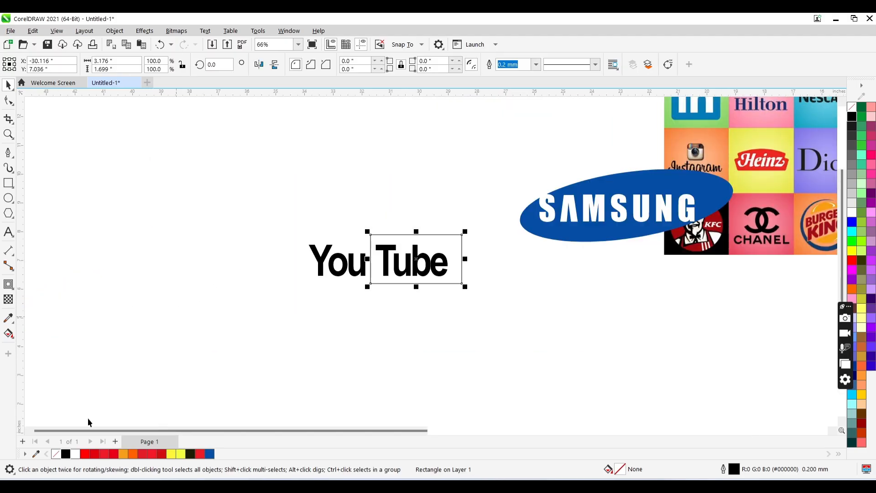
Fill the rectangle over "Tube" with red #EA001B and remove its outline
left_click(113, 455)
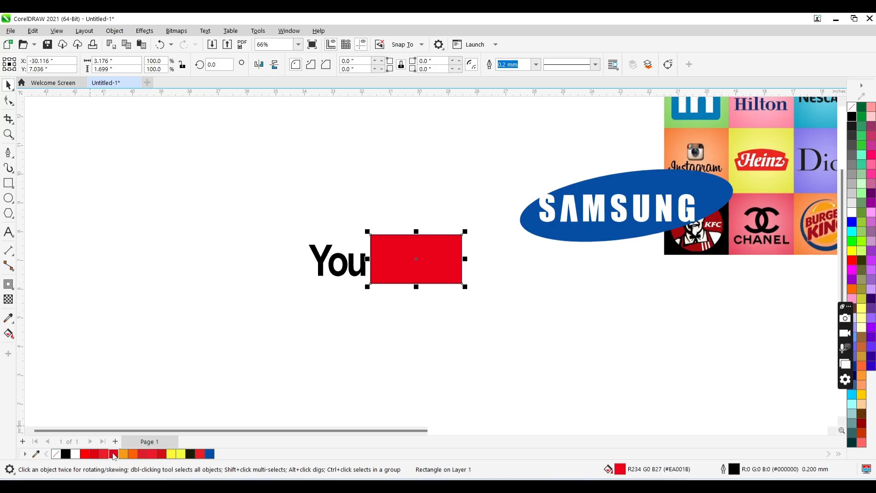
right_click(58, 457)
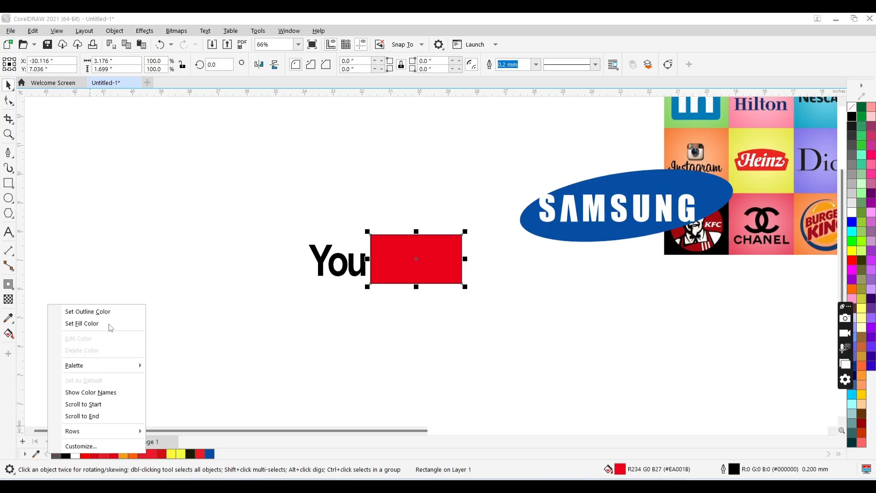
left_click(86, 311)
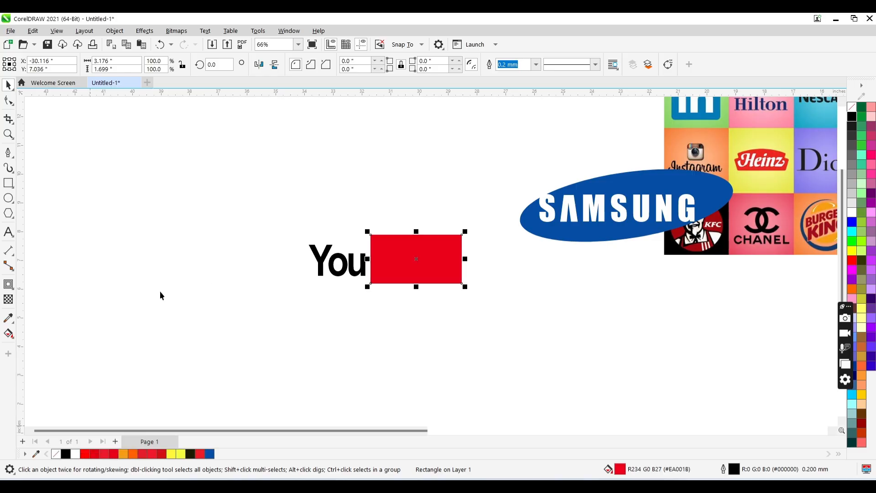
Round all corners of the red rectangle to a radius of about 0.33 inches
left_click(8, 100)
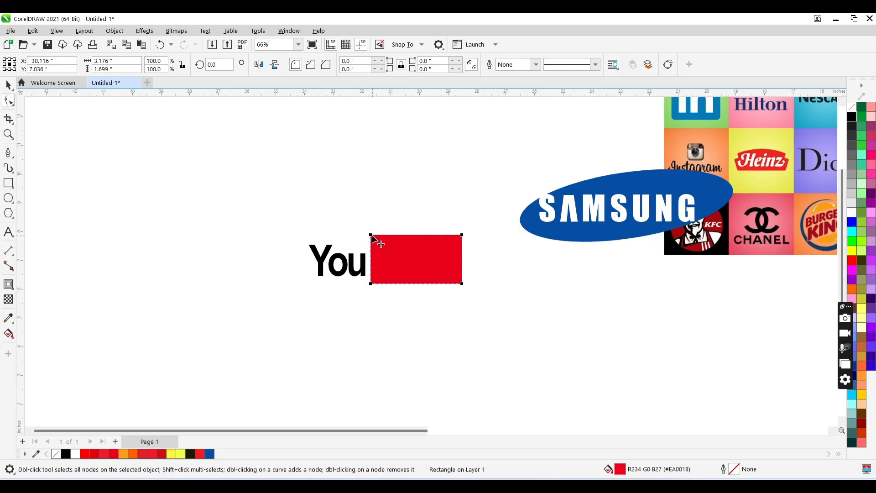
left_click_drag(372, 237, 380, 237)
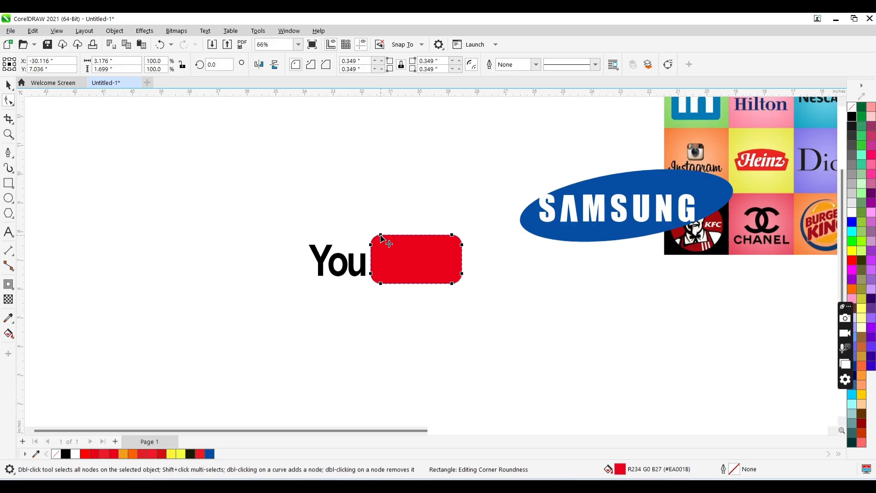
key("ctrl+z")
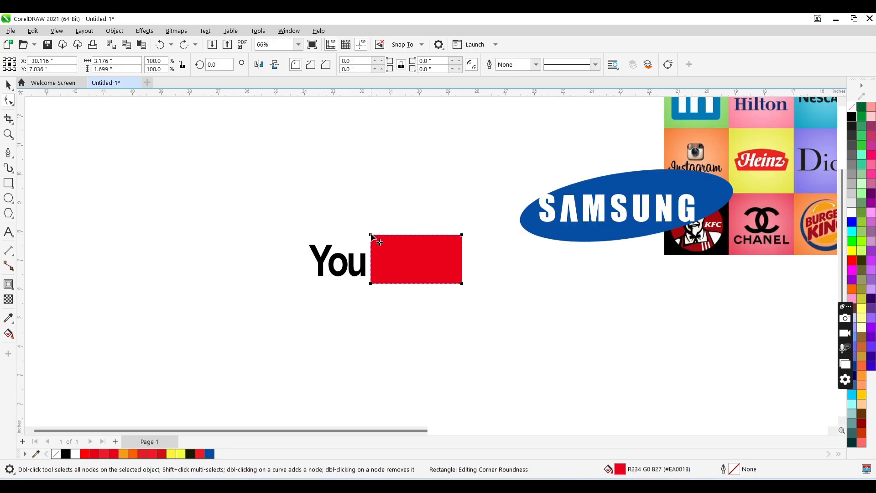
left_click_drag(372, 236, 380, 238)
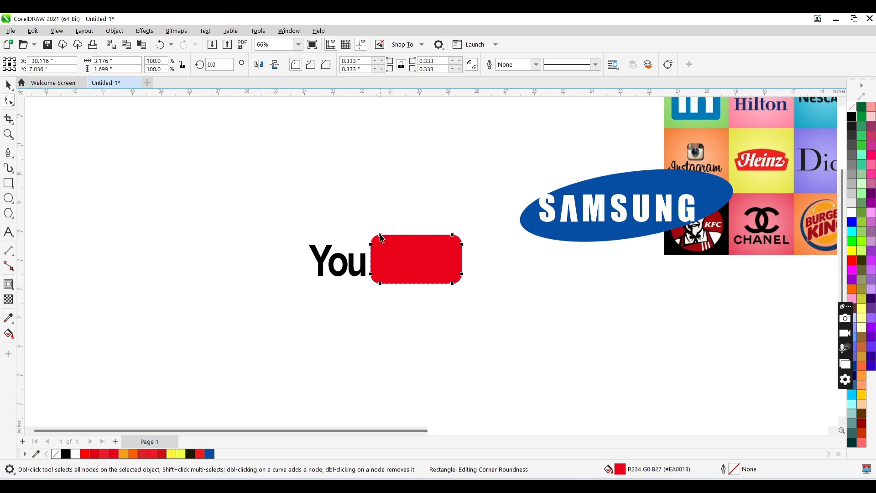
key("space")
Bring the "You Tube" text in front of the red rectangle
left_click(354, 265)
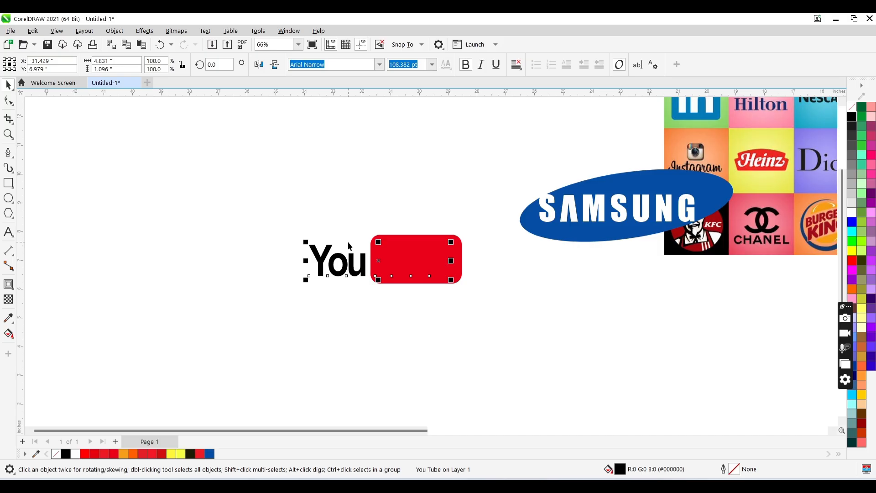
left_click(10, 234)
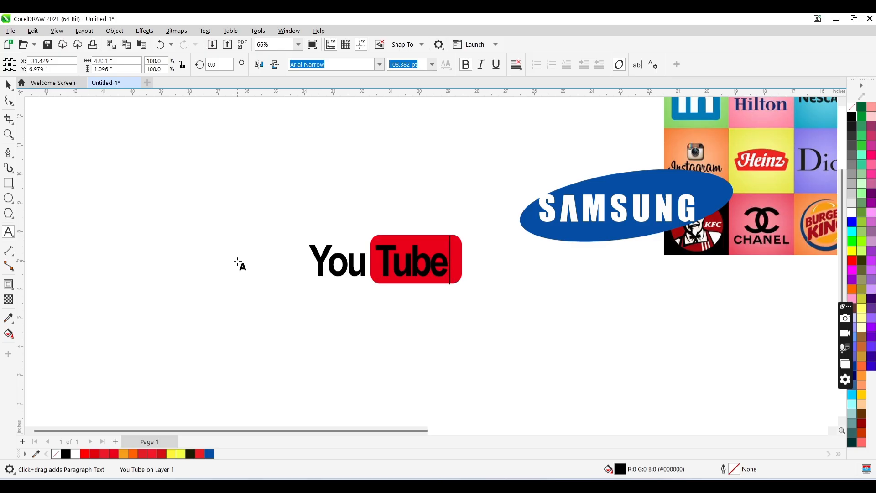
key("ctrl+a")
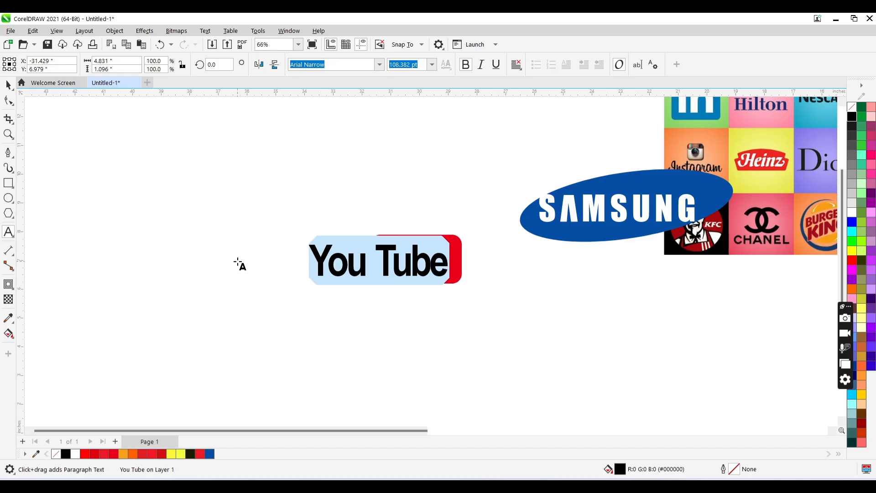
key("ctrl+space")
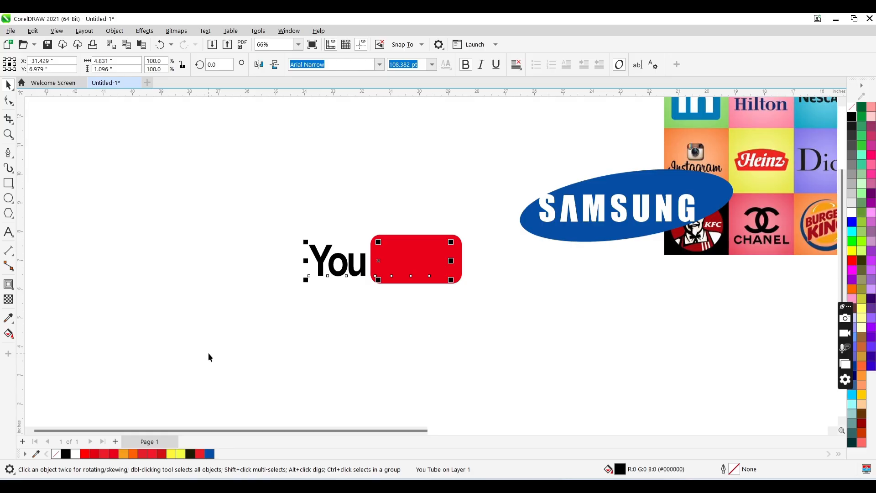
key("shift+Page_Up")
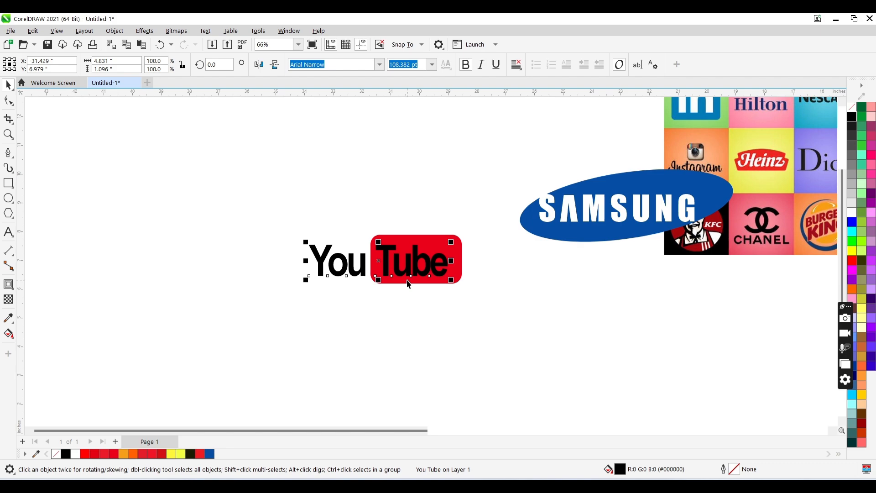
Recolour only the word "Tube" in the text to white
key("F8")
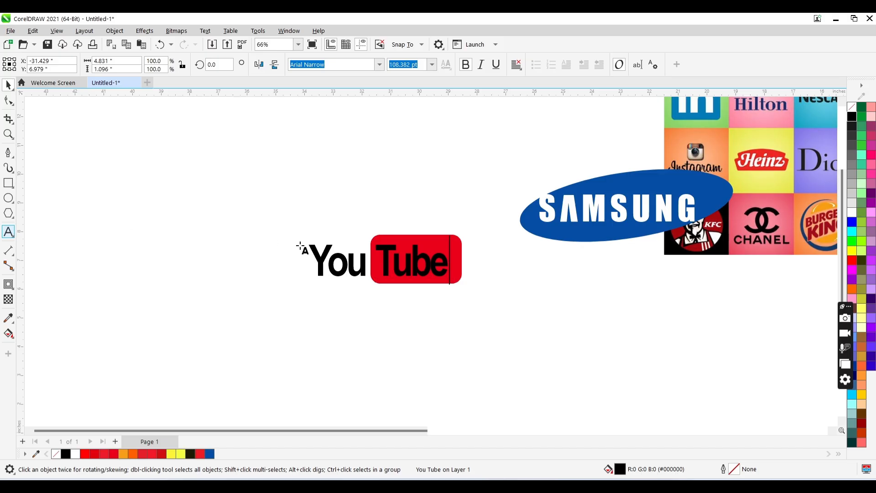
left_click_drag(376, 254, 458, 263)
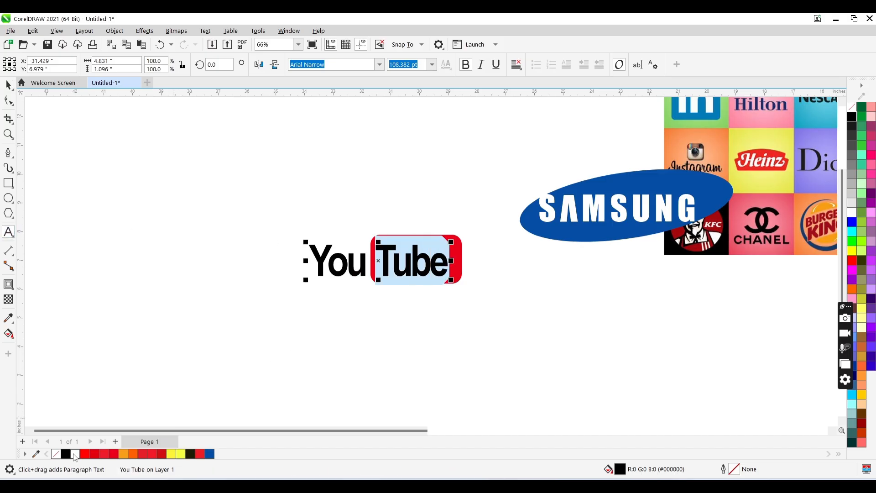
left_click(75, 453)
key("ctrl+space")
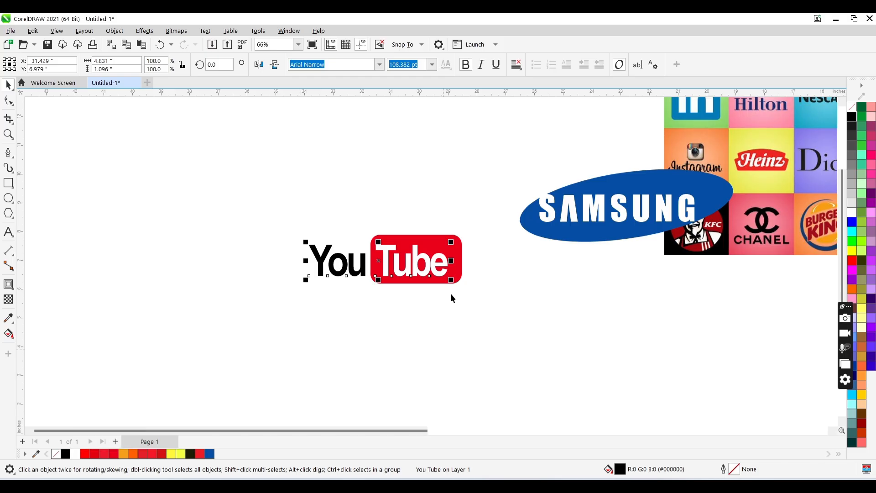
Narrow the red rectangle from its right edge to about 2.92 inches wide so it fits closely around "Tube"
left_click(458, 273)
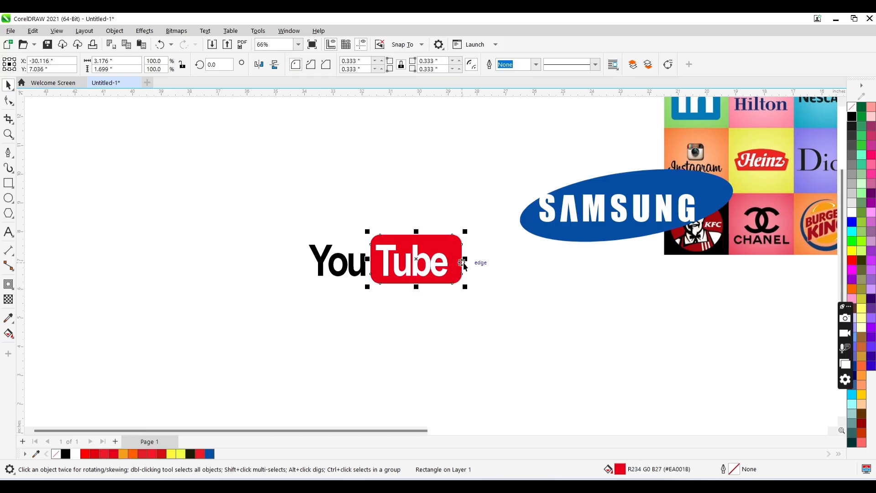
left_click_drag(464, 262, 457, 263)
key("F8")
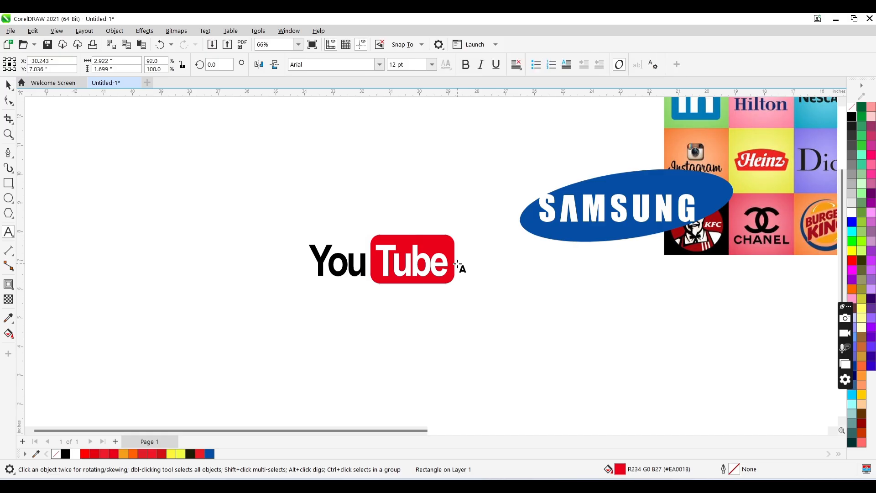
Draw a rectangle about 2.64 by 2.38 inches in the empty area left of the reference logo grid for the LinkedIn logo
key("z")
right_click(459, 264)
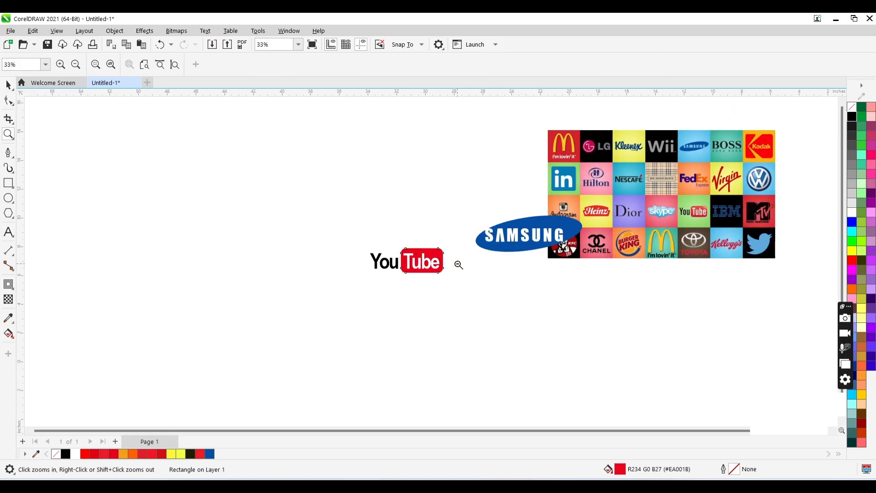
right_click(459, 265)
key("space")
key("z")
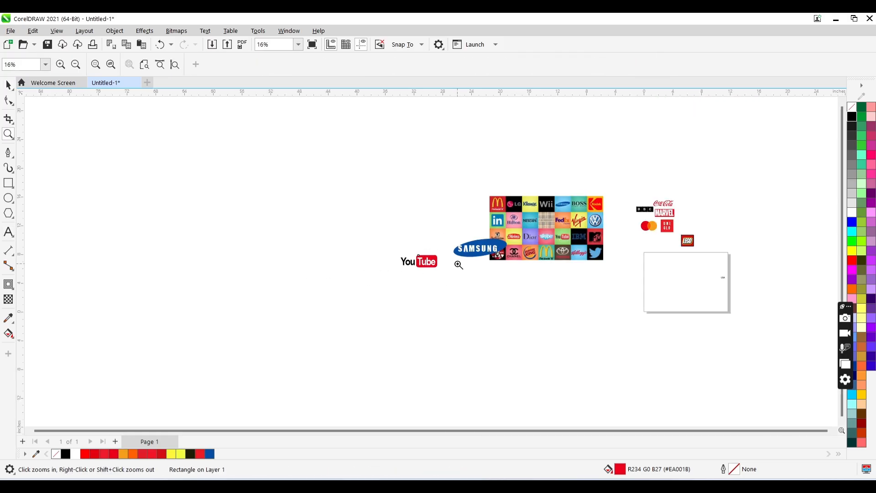
left_click(544, 236)
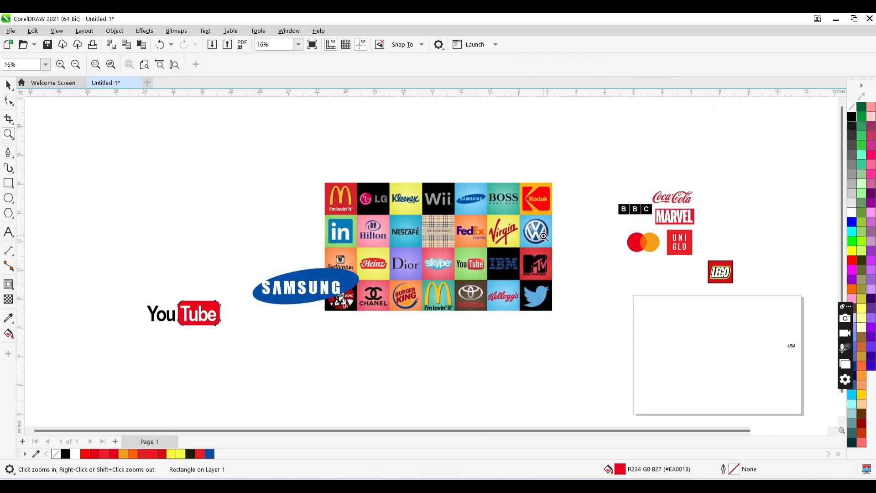
left_click(384, 245)
key("space")
key("z")
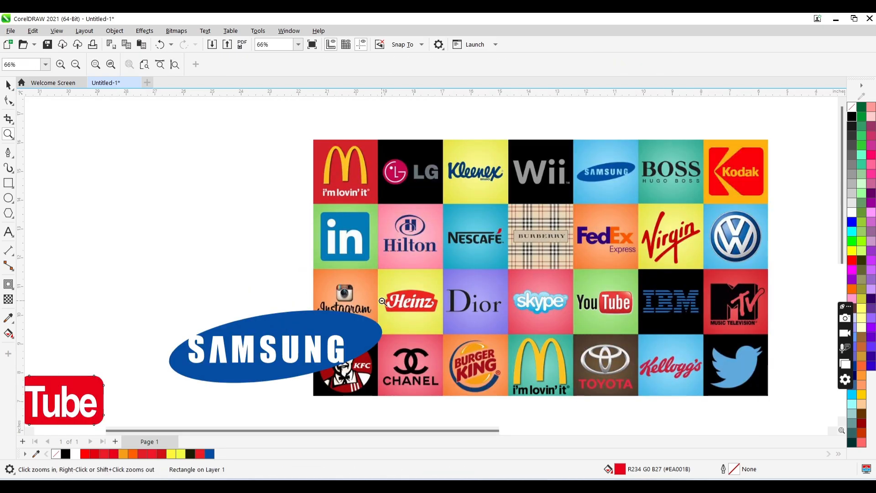
key("space")
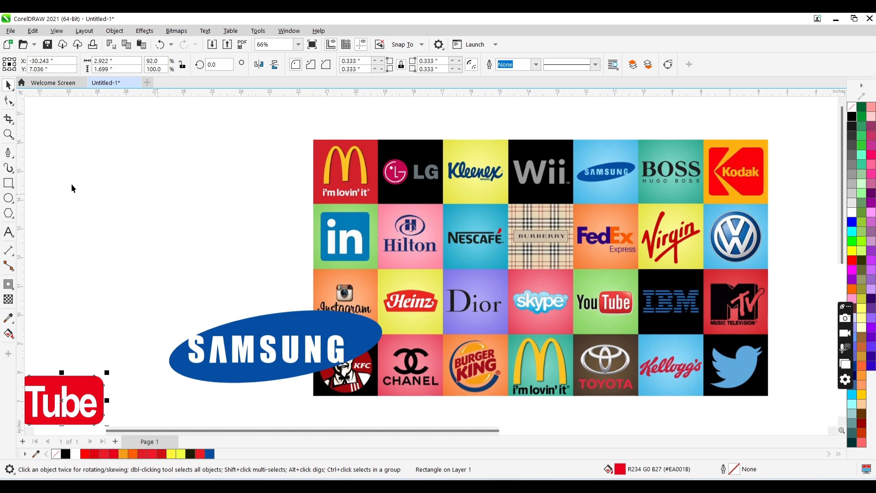
left_click(8, 183)
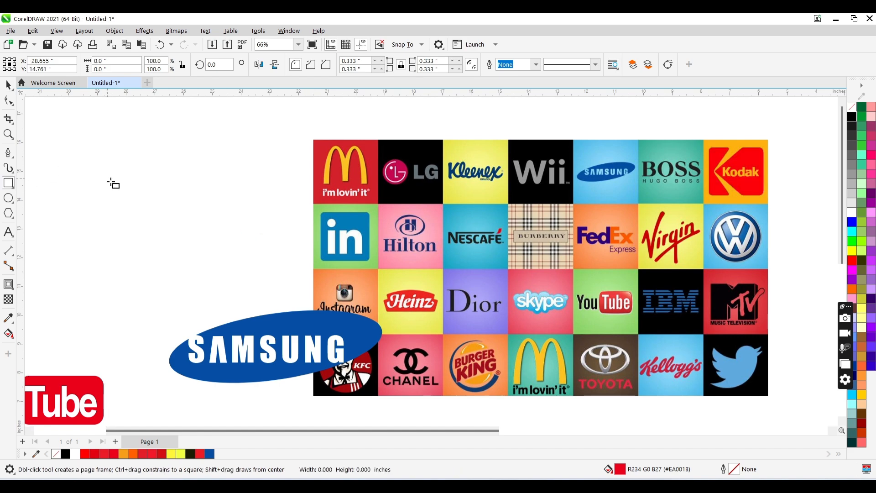
left_click_drag(107, 178, 183, 248)
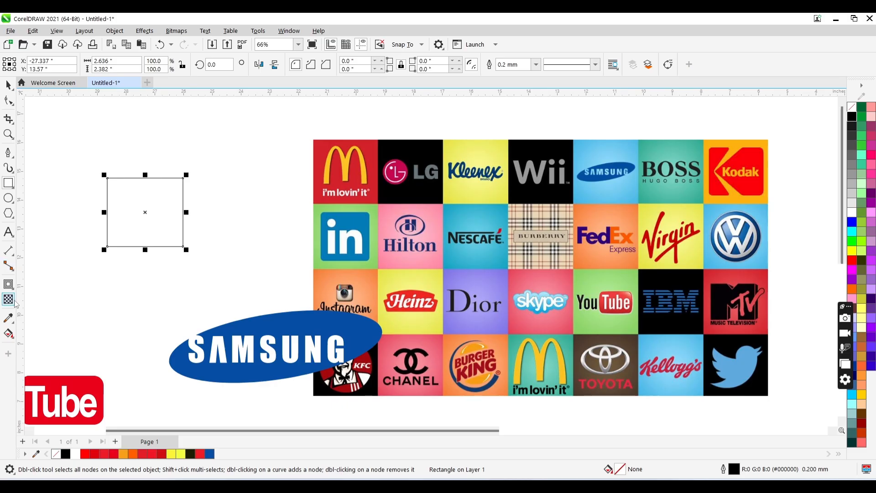
Fill the new rectangle with the blue sampled from the LinkedIn tile and remove its outline
left_click(9, 318)
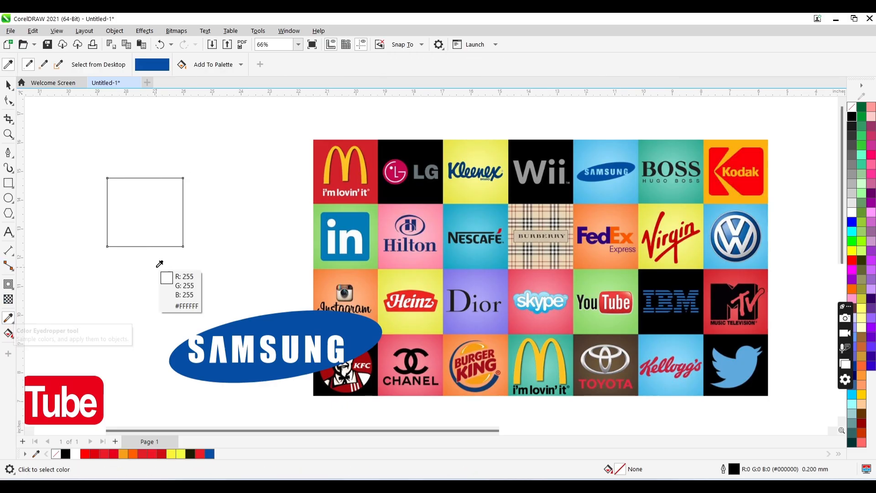
left_click(361, 231)
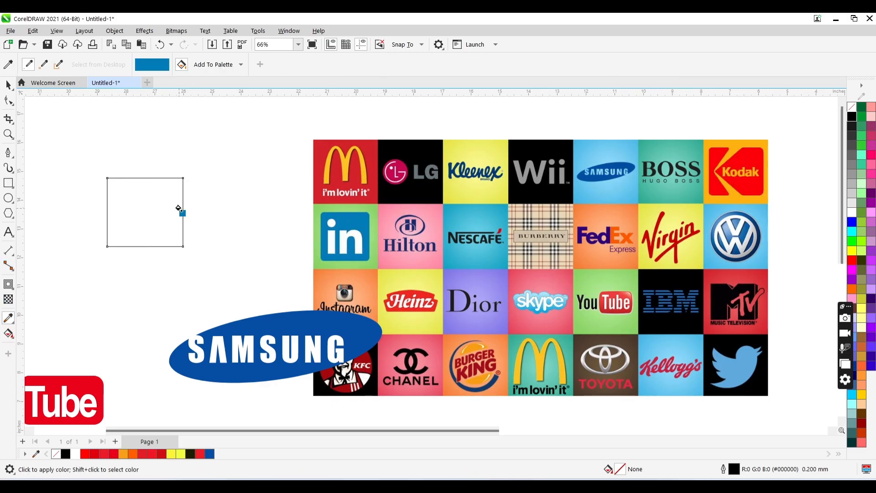
left_click(151, 213)
key("space")
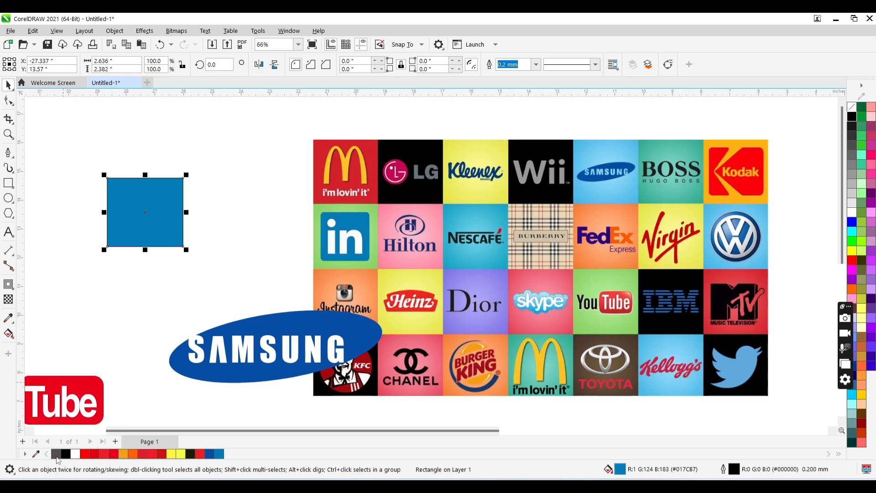
right_click(57, 455)
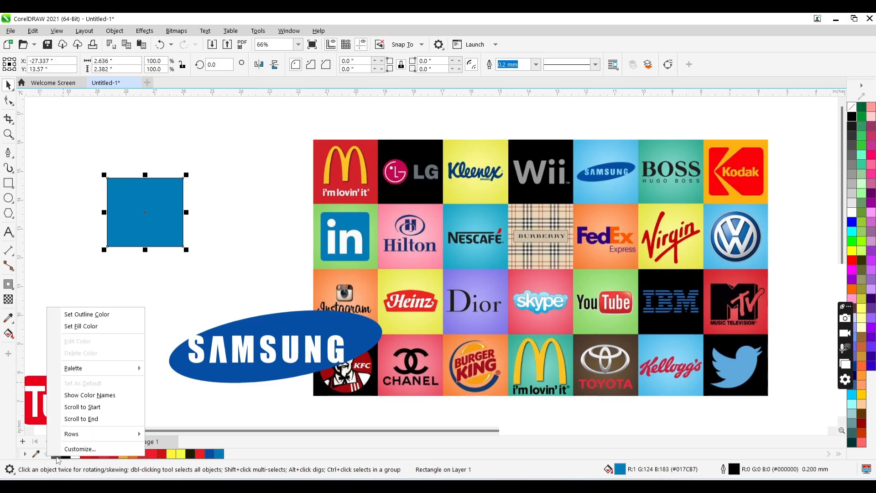
left_click(121, 315)
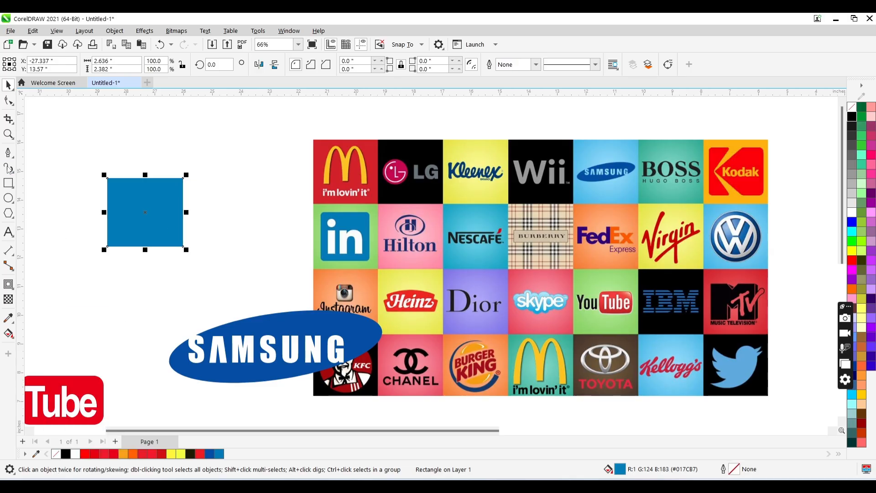
Round all corners of the blue rectangle to a radius of about 0.3 inches
left_click(9, 101)
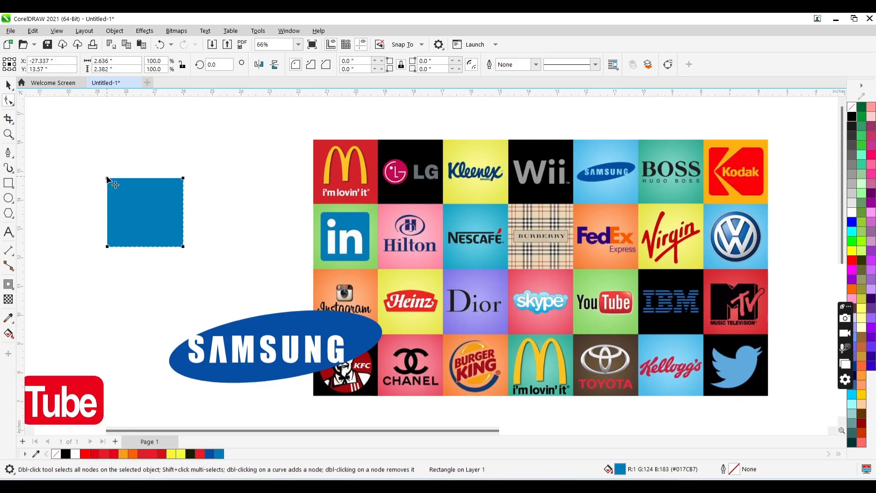
mouse_move(107, 179)
left_mouse_down()
mouse_move(137, 180)
mouse_move(116, 180)
left_mouse_up()
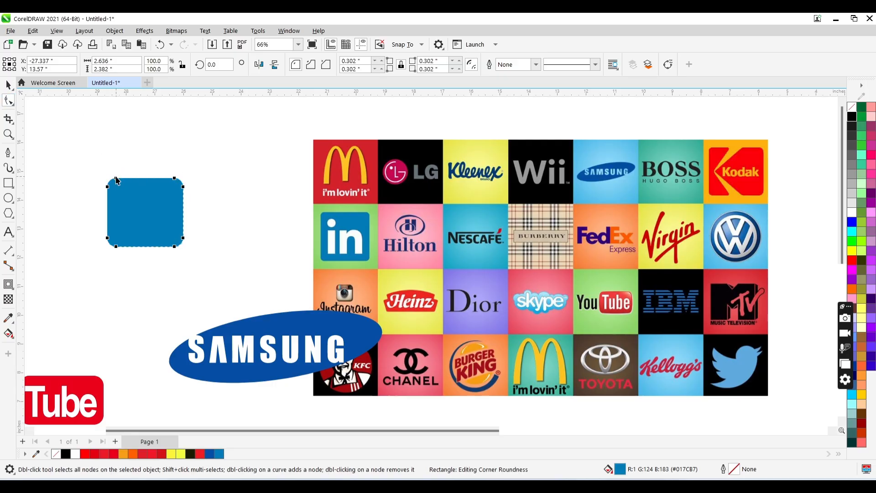
key("space")
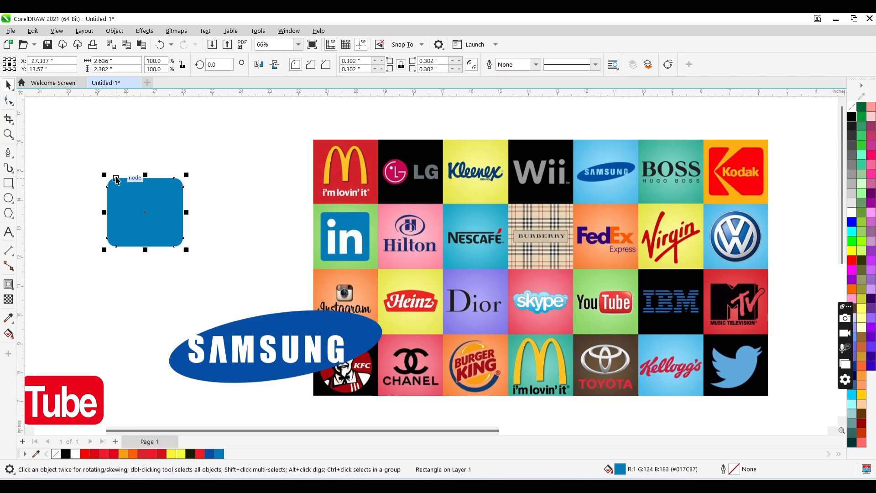
Add the text "in" below and to the left of the blue rectangle and make it bold
left_click(8, 233)
left_click(80, 272)
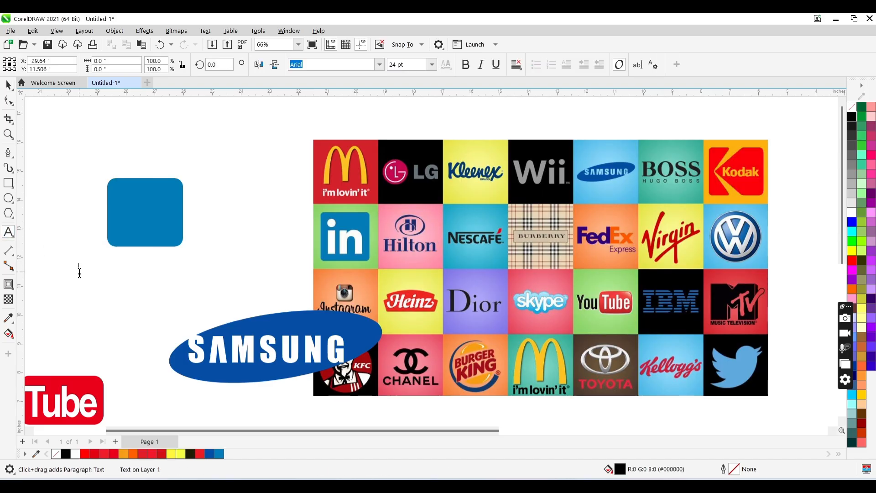
type("in")
key("ctrl+space")
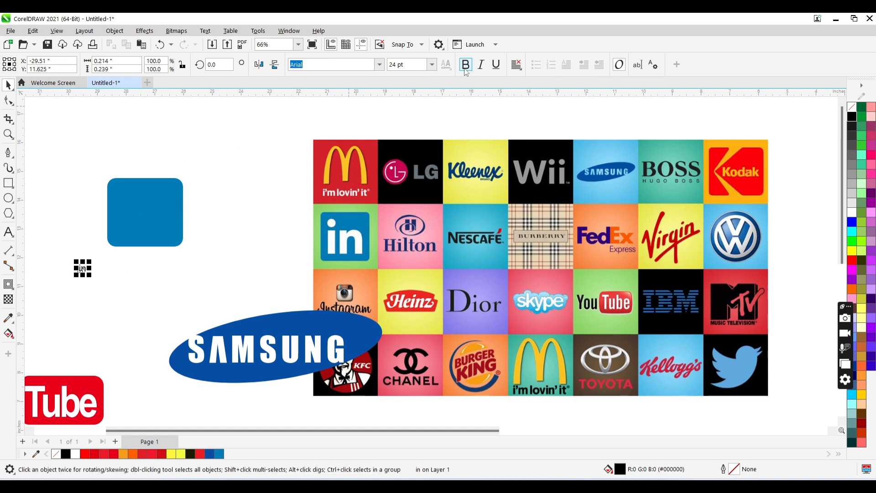
left_click(466, 66)
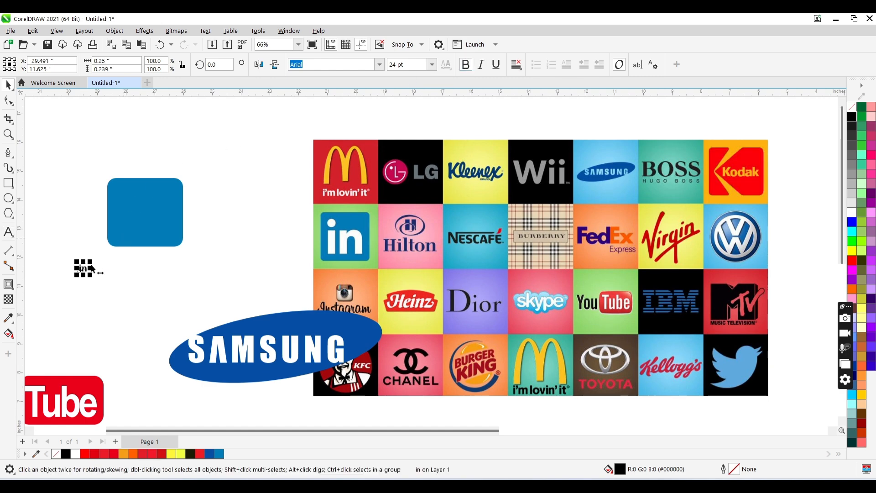
Enlarge the "in" text proportionally to about 1.7 by 1.62 inches, a font size of about 163 pt
left_click_drag(91, 268, 132, 222)
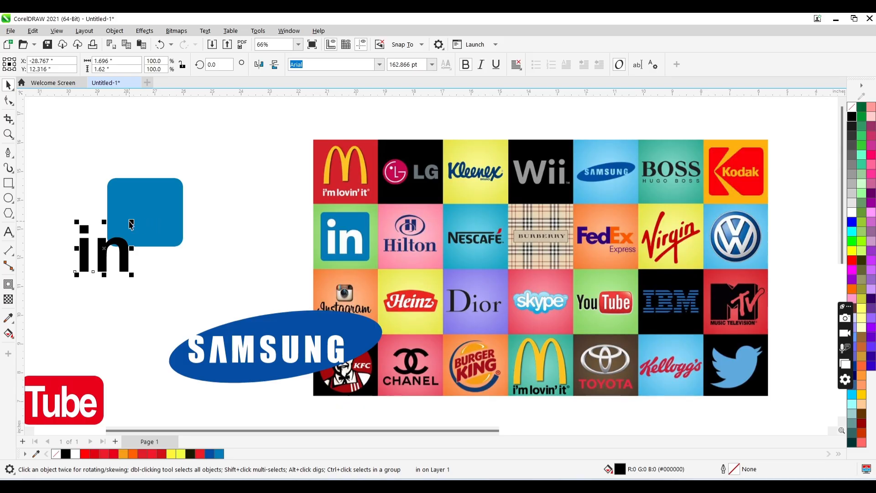
Browse the fonts alphabetically from Arial to Bauhaus BT, previewing candidates on the "in" text to match the LinkedIn lettering
left_click(380, 65)
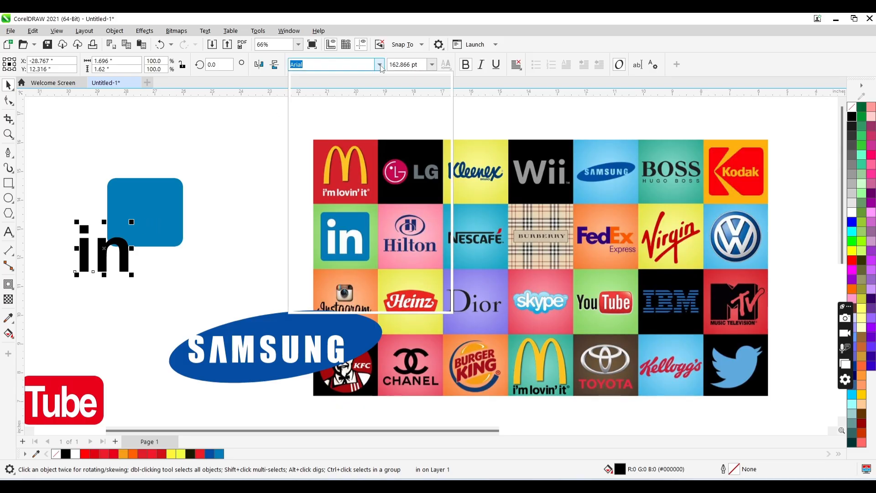
mouse_move(402, 191)
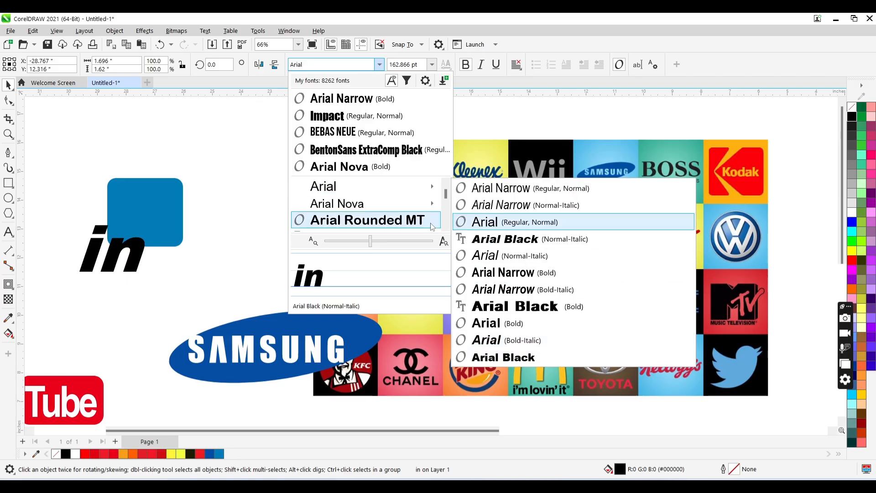
left_click(447, 228)
left_click(446, 227)
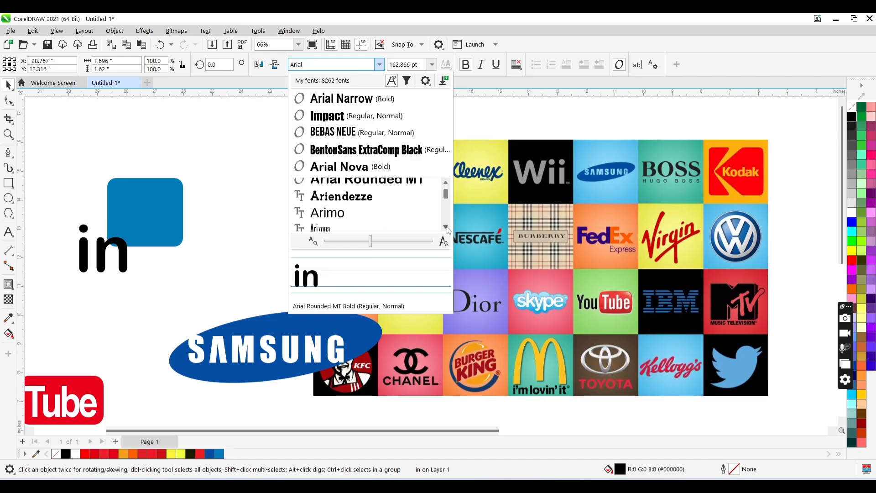
left_click(447, 228)
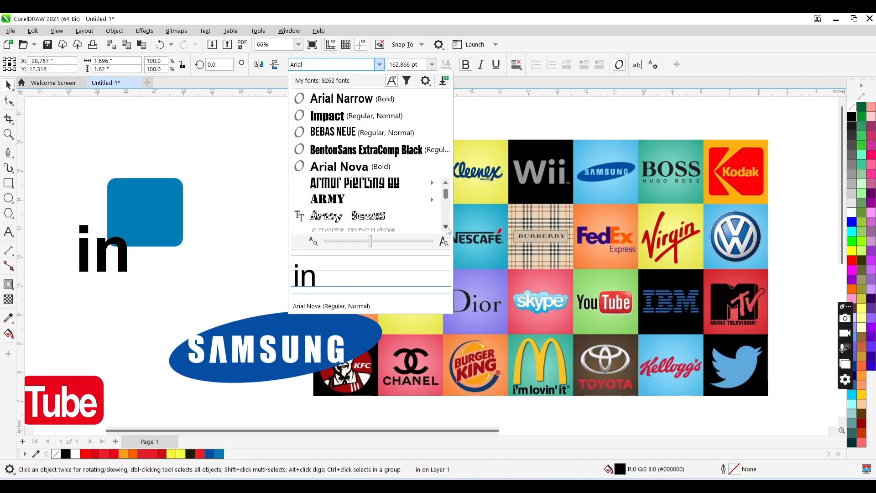
left_click(447, 228)
left_click(446, 228)
left_click(447, 228)
left_click(447, 228)
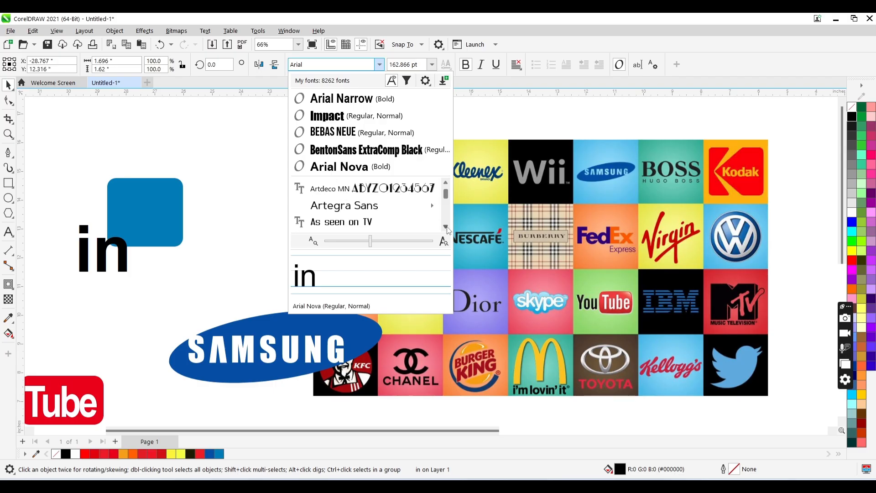
left_click(447, 227)
left_click(447, 227)
left_click(446, 228)
left_click(446, 227)
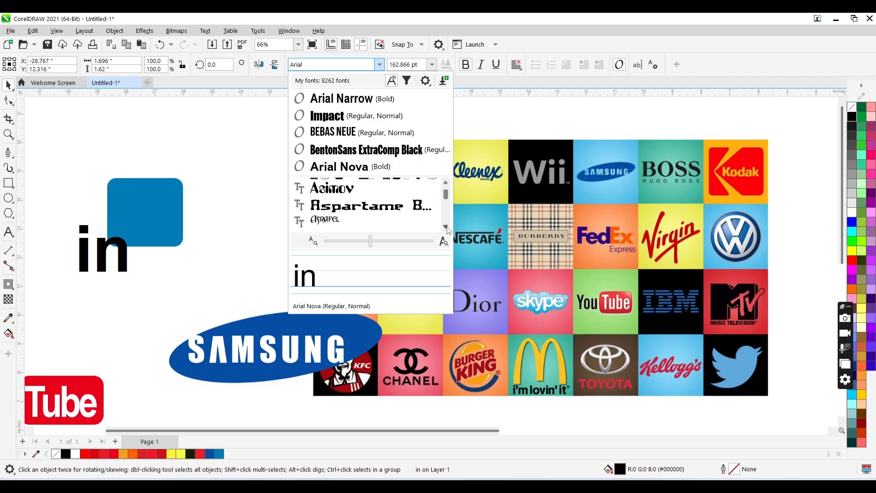
left_click(447, 228)
left_click(446, 227)
left_click(446, 228)
left_click(446, 227)
left_click(446, 228)
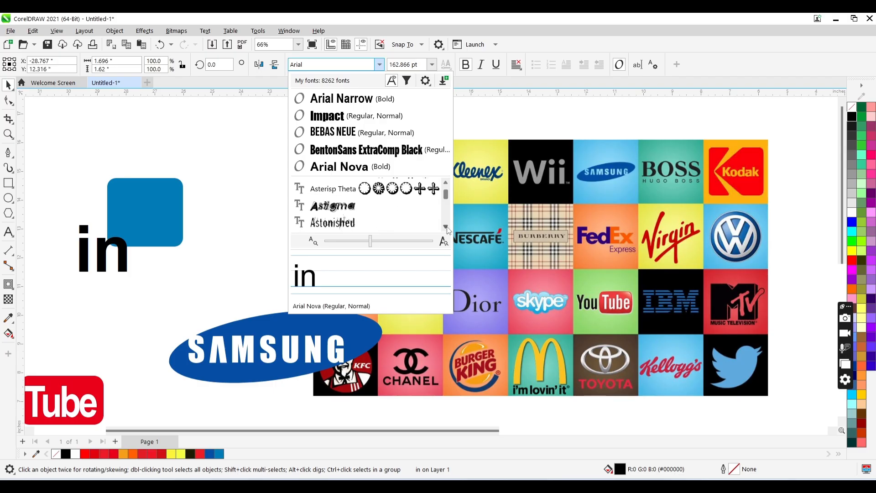
left_click(447, 227)
left_click(447, 227)
left_click(447, 228)
left_click(446, 228)
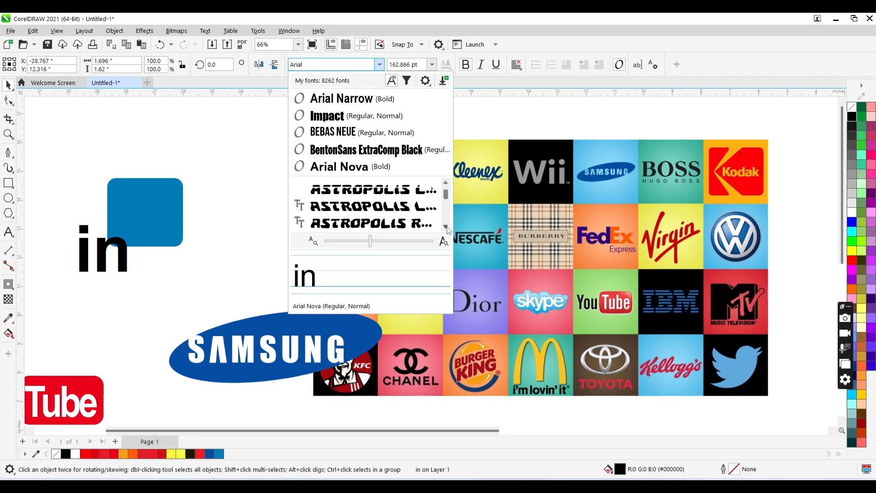
left_click(446, 228)
left_click(446, 227)
left_click(446, 228)
left_click(447, 228)
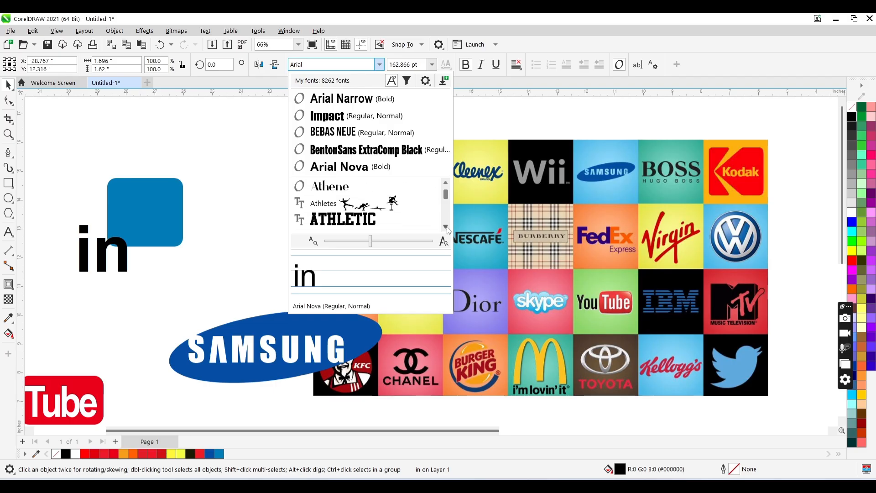
left_click(446, 228)
left_click(447, 227)
left_click(446, 227)
left_click(446, 228)
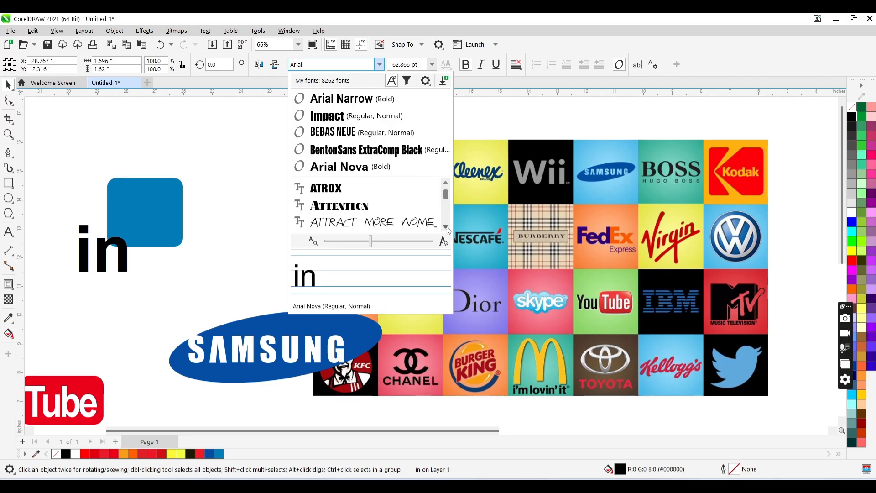
left_click(447, 227)
left_click(446, 227)
left_click(446, 227)
left_click(447, 228)
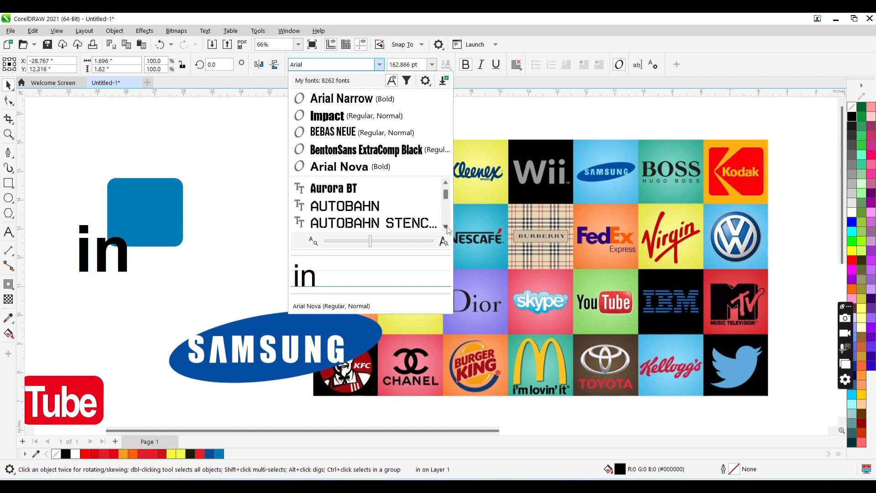
left_click(447, 228)
left_click(447, 228)
left_click(446, 182)
left_click(445, 182)
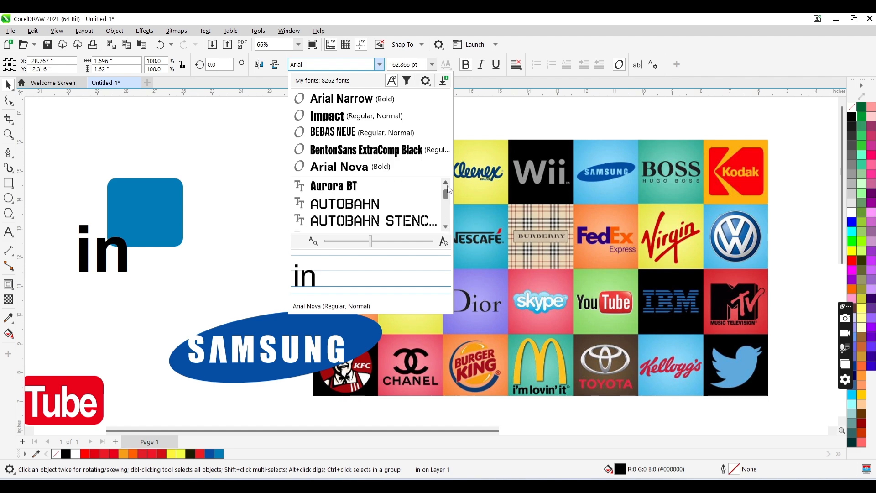
left_click(445, 183)
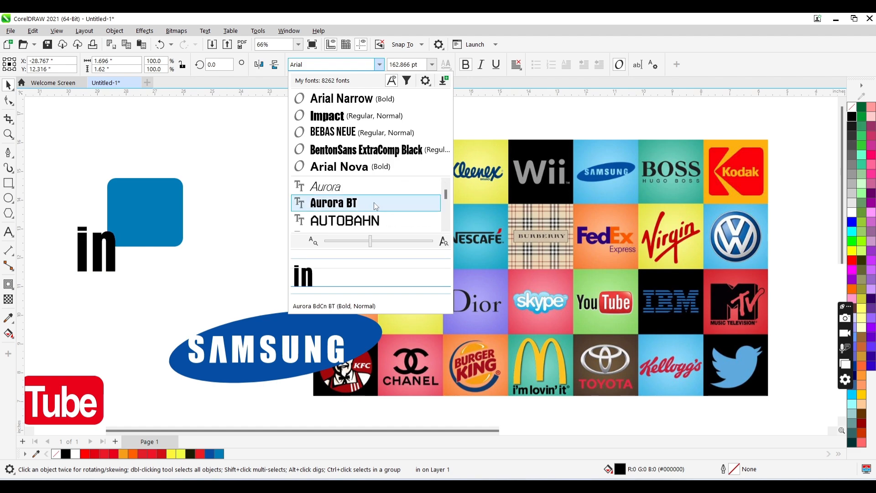
left_click(447, 226)
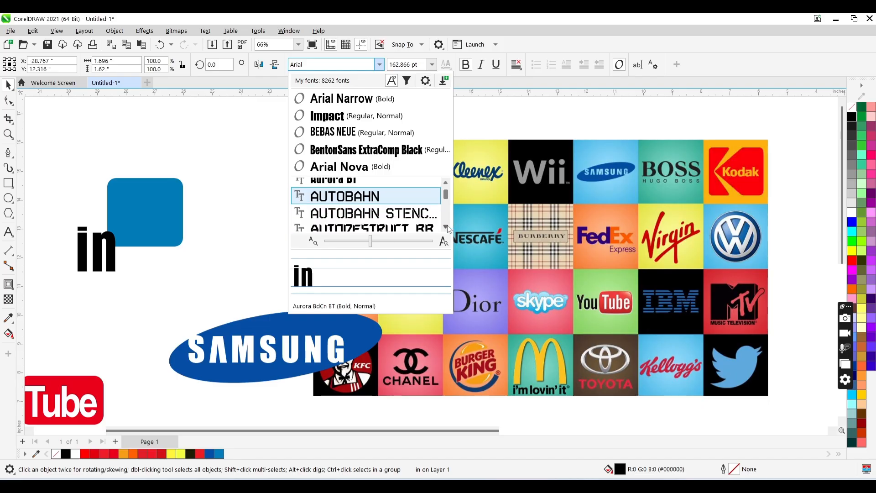
left_click(447, 227)
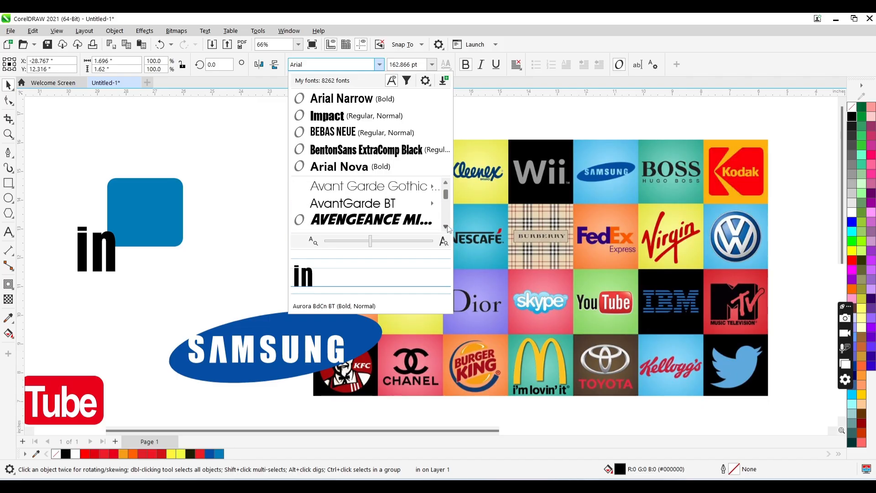
left_click(447, 227)
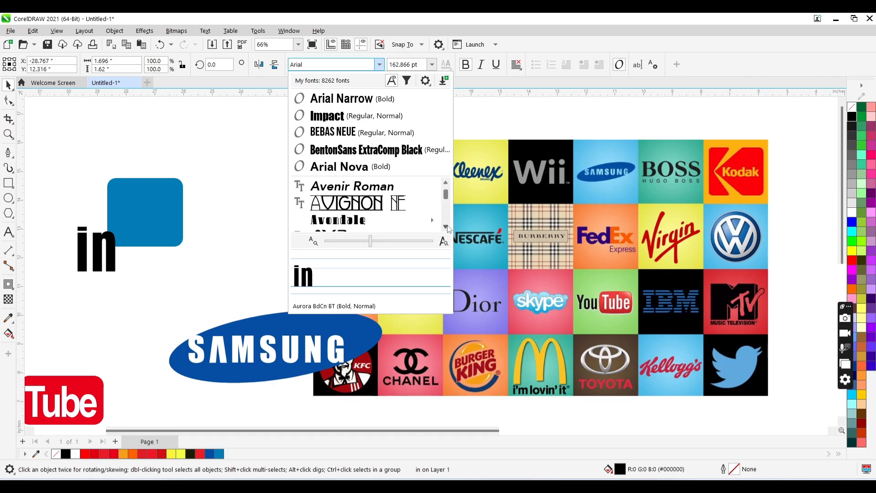
left_click(447, 227)
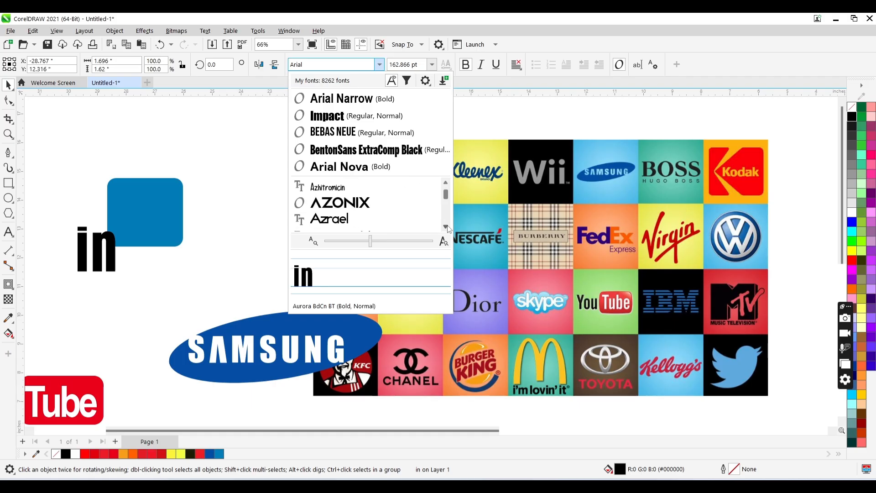
left_click(448, 227)
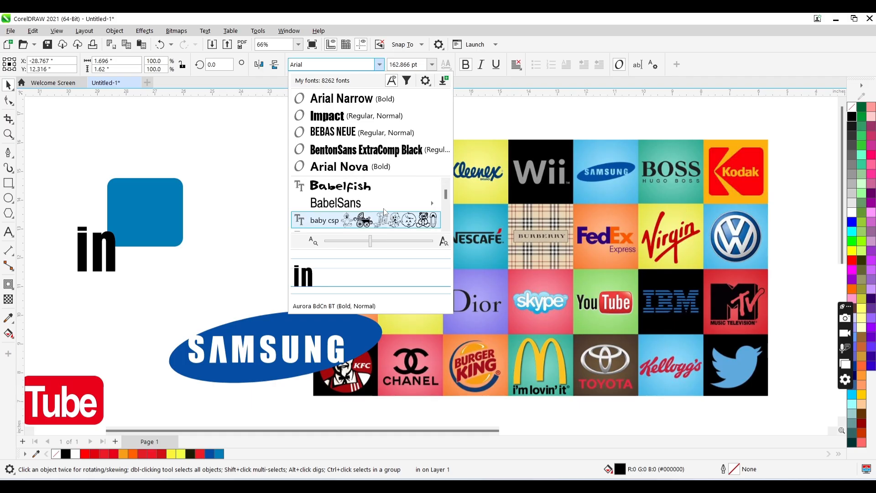
mouse_move(379, 204)
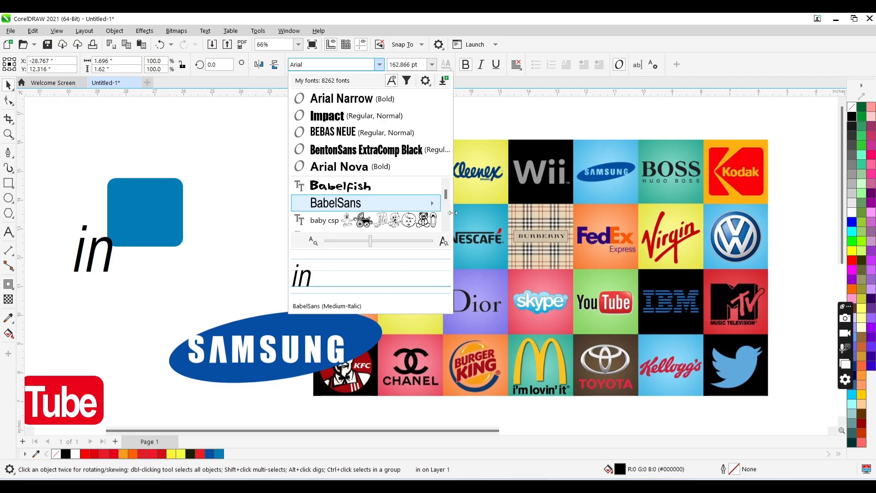
left_click(446, 228)
left_click(447, 229)
left_click(446, 229)
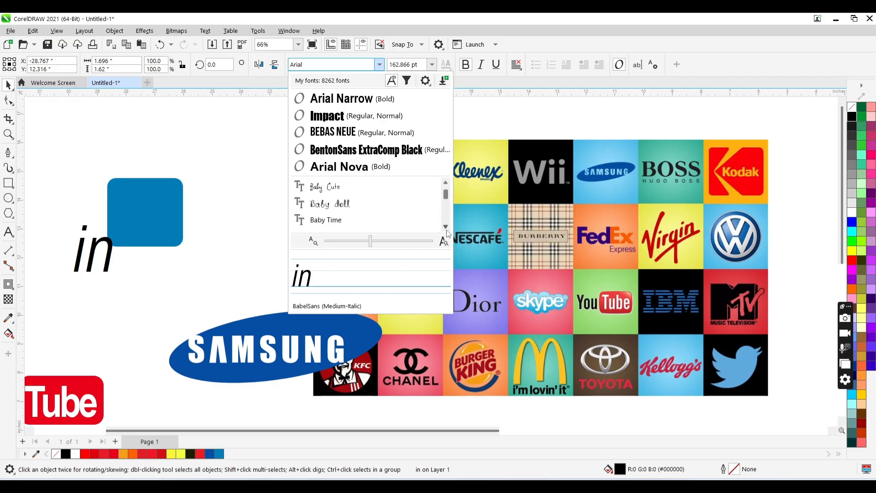
left_click(446, 229)
left_click(446, 229)
left_click(447, 229)
left_click(446, 229)
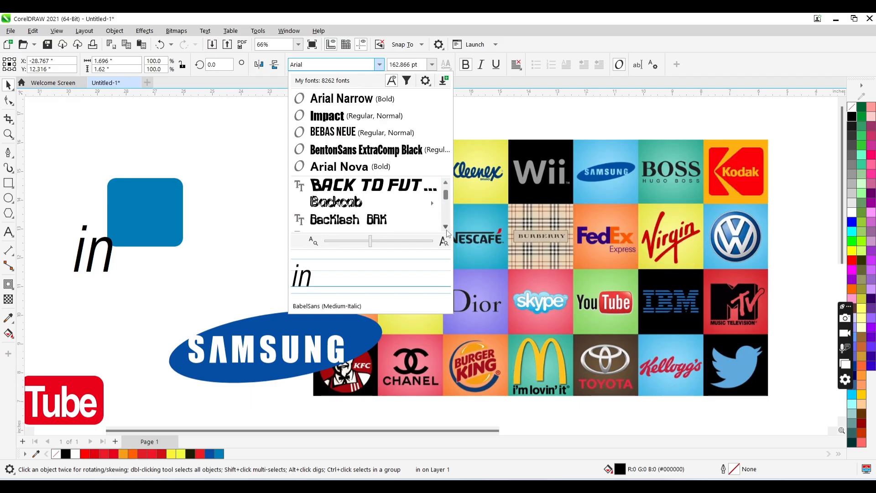
left_click(446, 228)
left_click(446, 228)
left_click(447, 229)
left_click(446, 228)
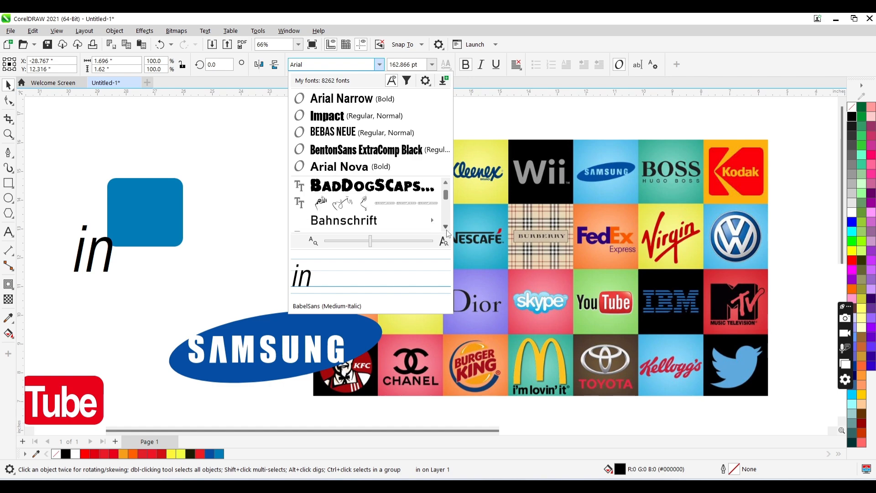
left_click(446, 227)
left_click(446, 227)
left_click(446, 227)
left_click(445, 227)
left_click(445, 227)
left_click(446, 227)
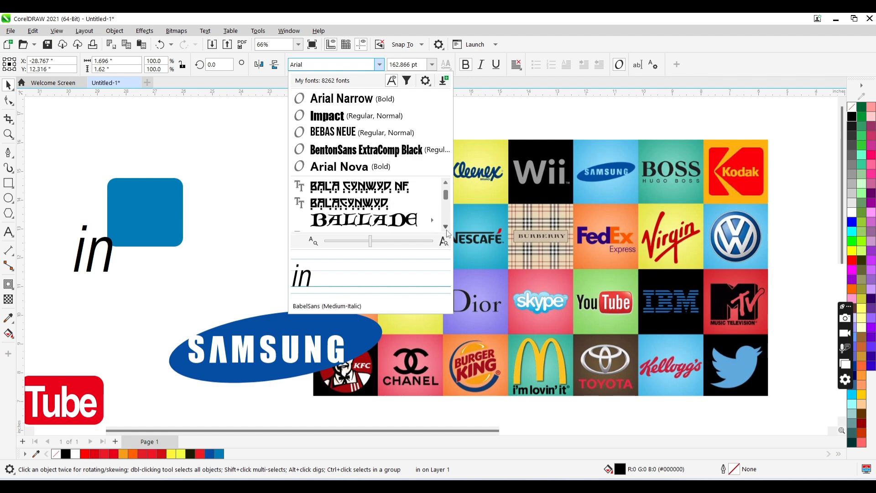
left_click(446, 228)
left_click(446, 227)
left_click(446, 228)
left_click(445, 227)
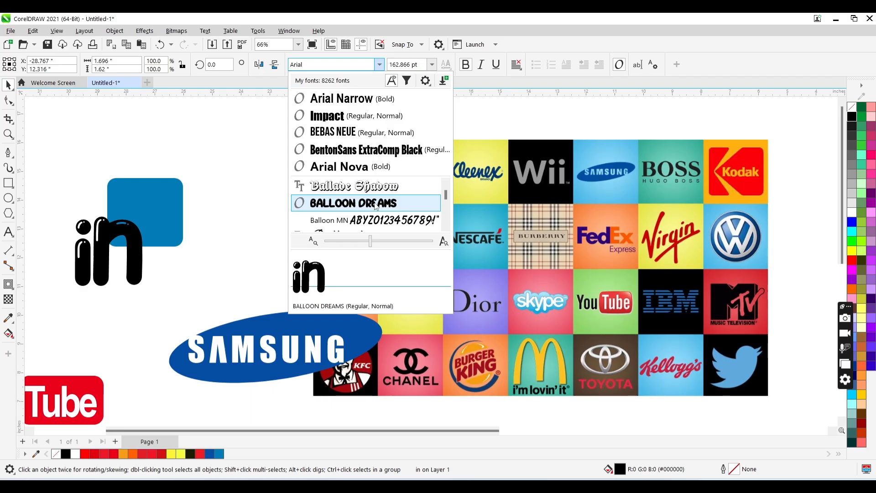
left_click(446, 227)
left_click(446, 227)
left_click(446, 227)
left_click(445, 227)
left_click(446, 227)
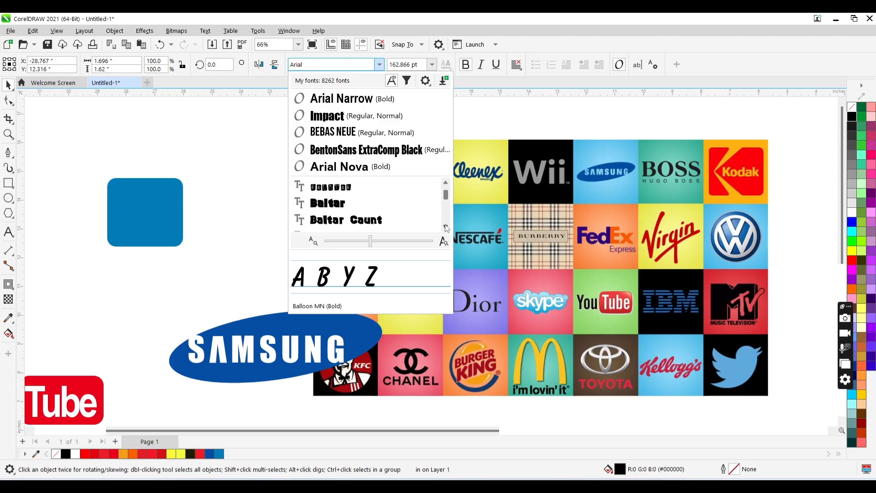
left_click(446, 227)
left_click(446, 227)
left_click(445, 227)
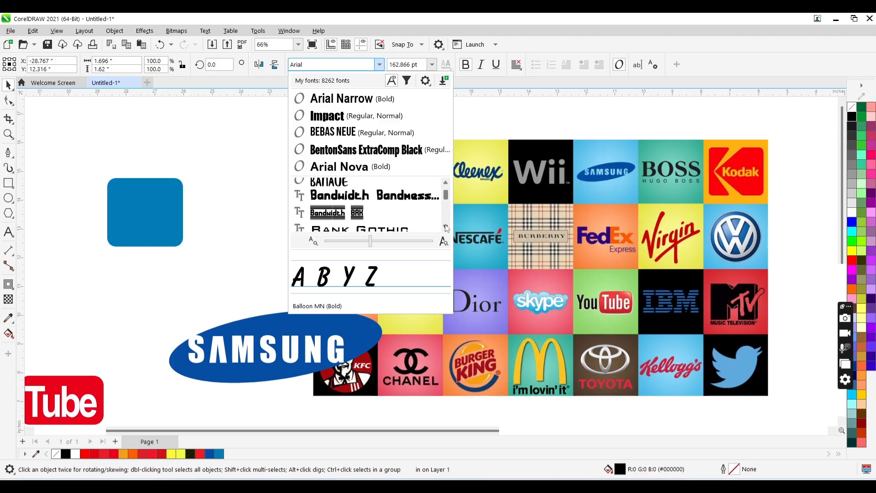
left_click(446, 227)
left_click(445, 227)
left_click(445, 227)
left_click(445, 228)
left_click(445, 227)
left_click(445, 227)
left_click(446, 228)
left_click(446, 228)
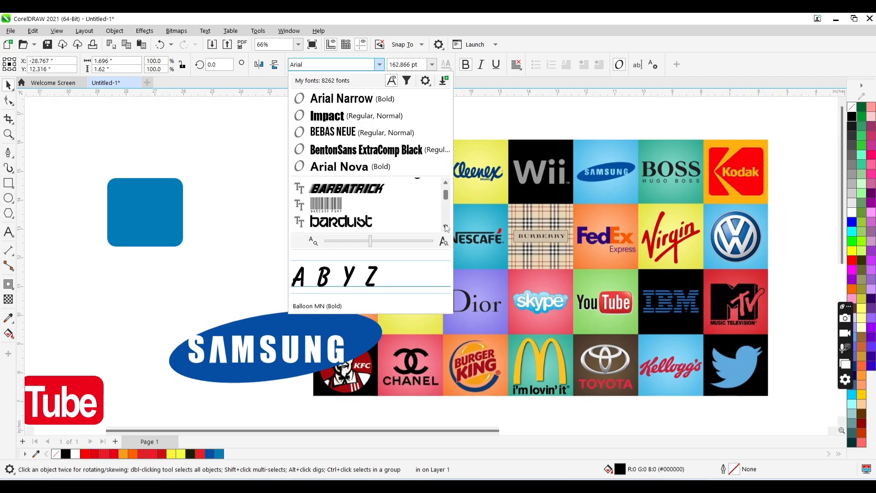
left_click(446, 227)
left_click(446, 227)
left_click(445, 227)
left_click(446, 227)
left_click(446, 227)
left_click(445, 227)
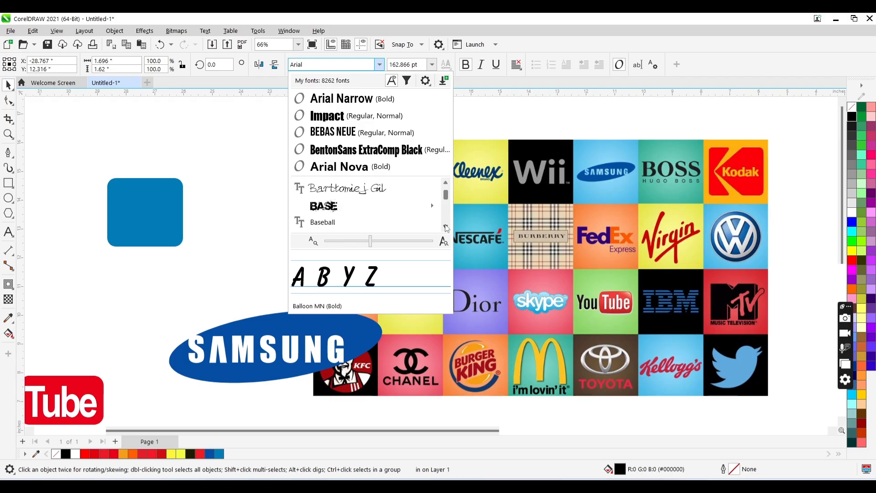
left_click(446, 227)
left_click(446, 228)
left_click(446, 227)
left_click(446, 227)
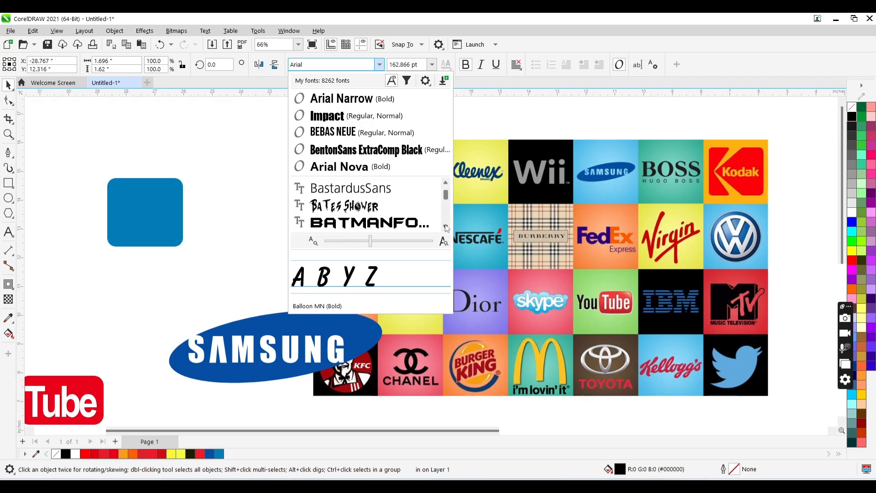
left_click(445, 227)
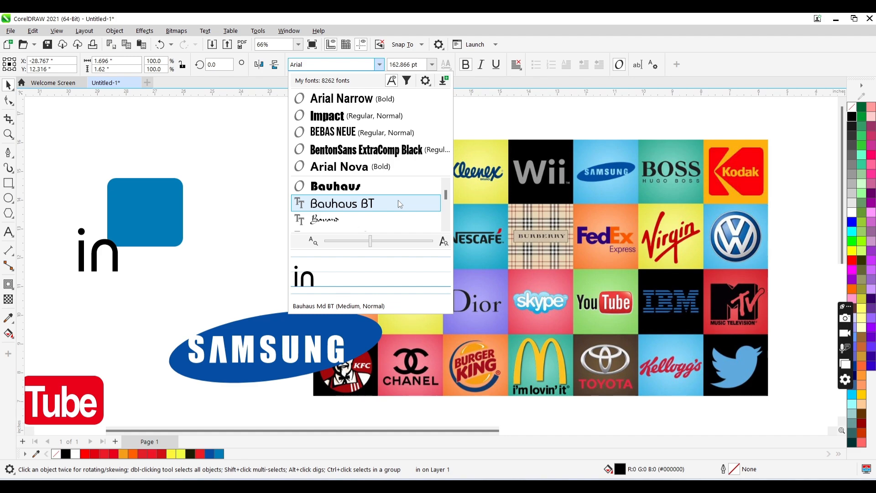
Set the "in" text to the BentonSans ExtraComp Black font and move it onto the blue rounded rectangle
left_click(385, 152)
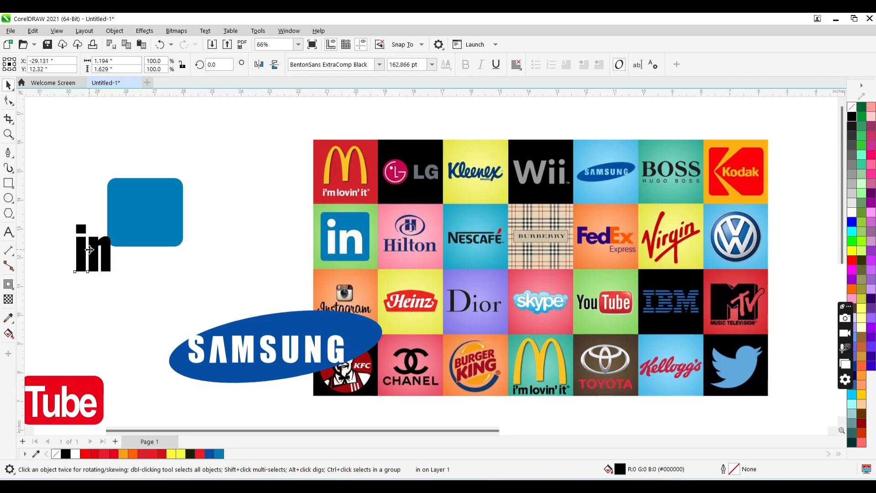
left_click_drag(90, 250, 139, 219)
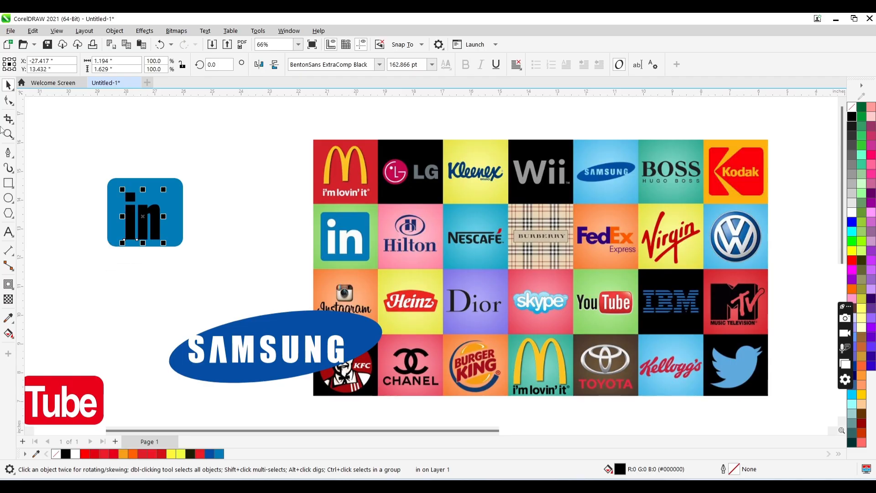
Slightly widen the spacing between the letters of "in" with the Shape tool
left_click(8, 101)
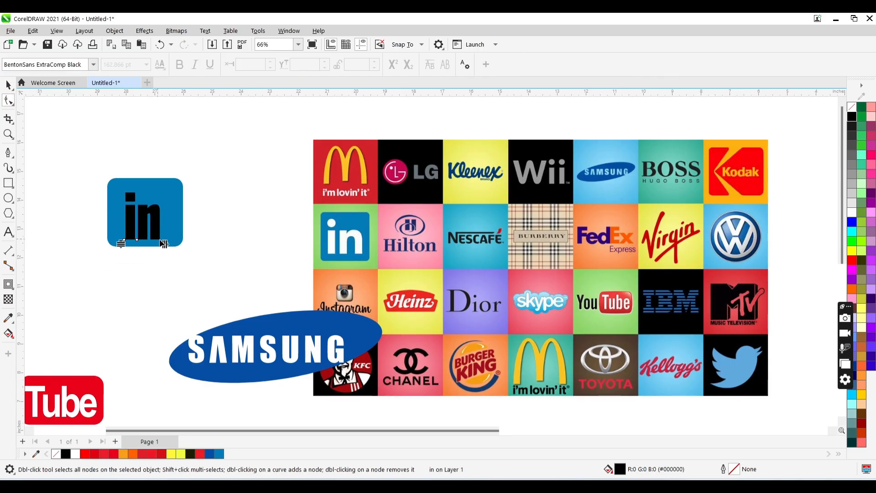
mouse_move(163, 243)
left_mouse_down()
mouse_move(172, 245)
mouse_move(163, 242)
left_mouse_up()
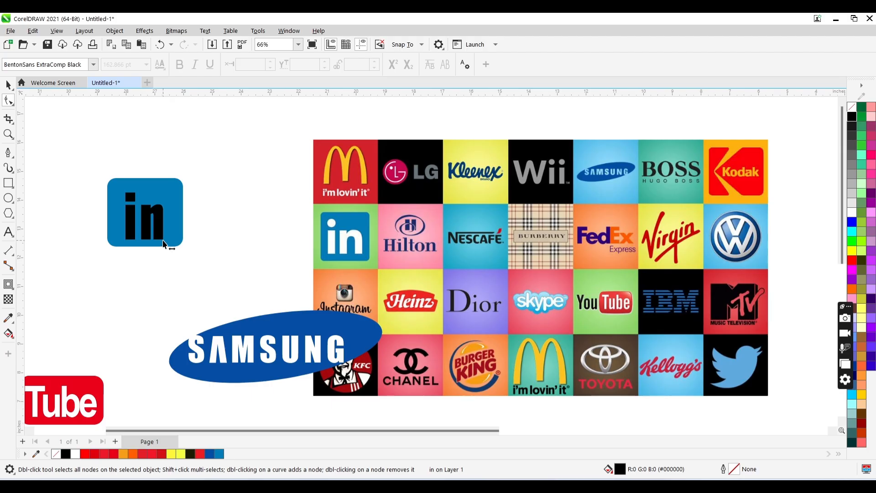
Fill the "in" text white and centre it vertically on the blue rounded rectangle
key("space")
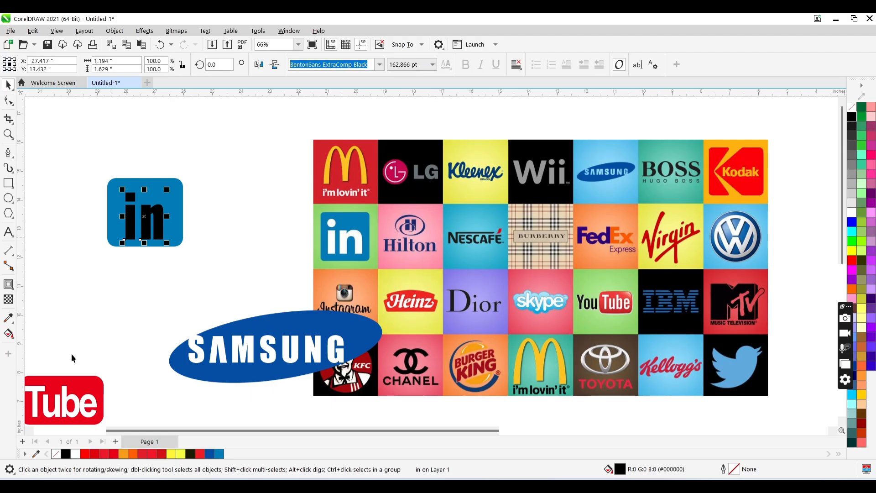
left_click(75, 454)
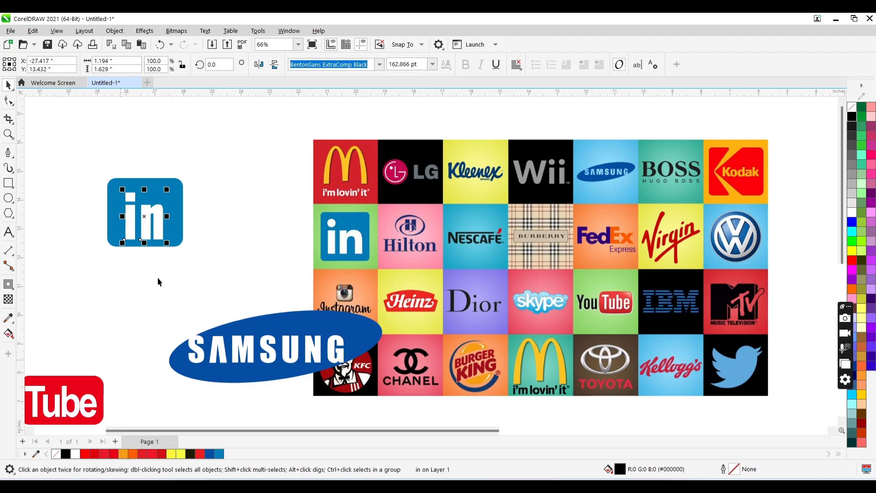
left_click(174, 229, "shift")
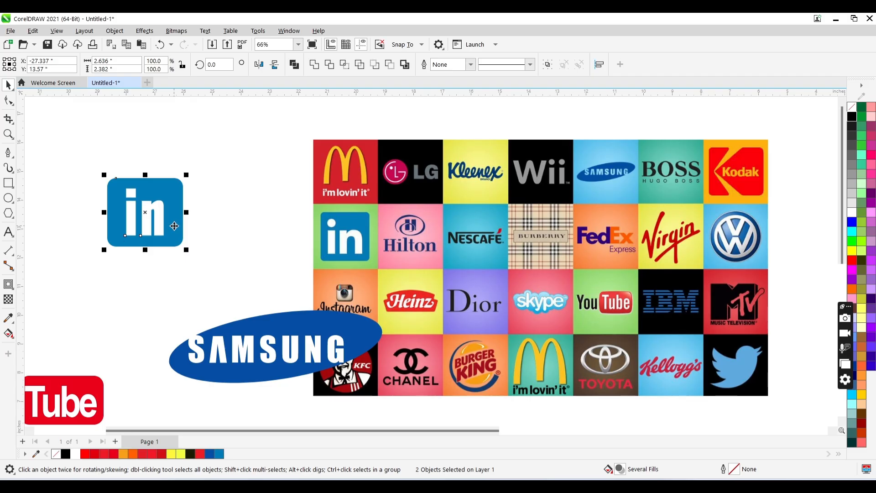
left_click(190, 289)
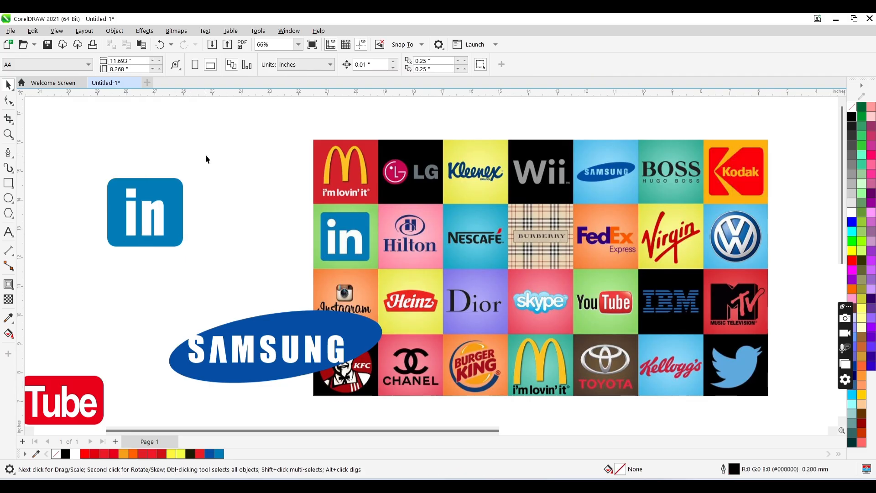
Select the "in" text together with its blue rounded rectangle and move the LinkedIn logo down beside the Samsung logo
left_click(159, 208)
left_click(169, 193, "shift")
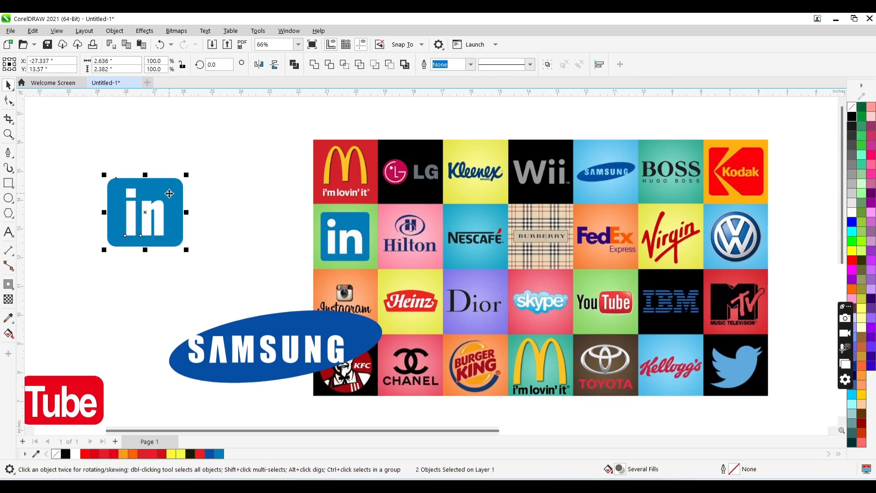
left_click_drag(169, 194, 155, 287)
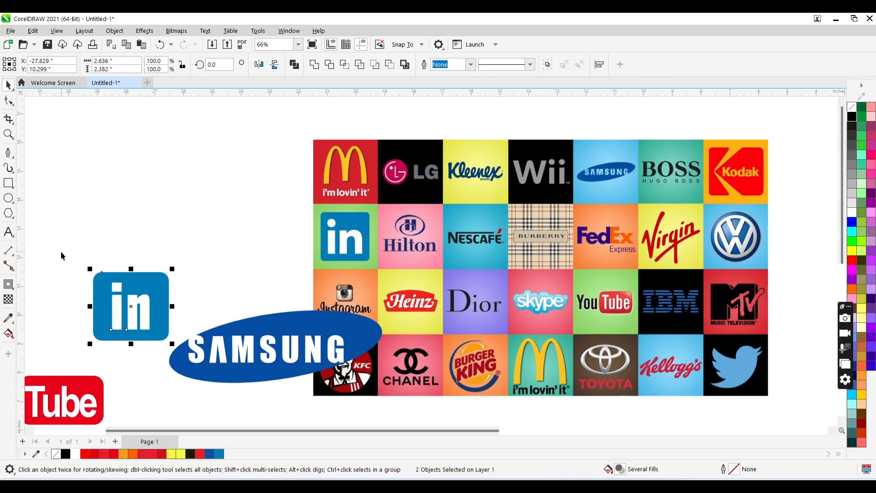
Add the artistic text "FedEx" in the empty area above the LinkedIn logo
left_click(8, 233)
left_click(95, 239)
type("Fed")
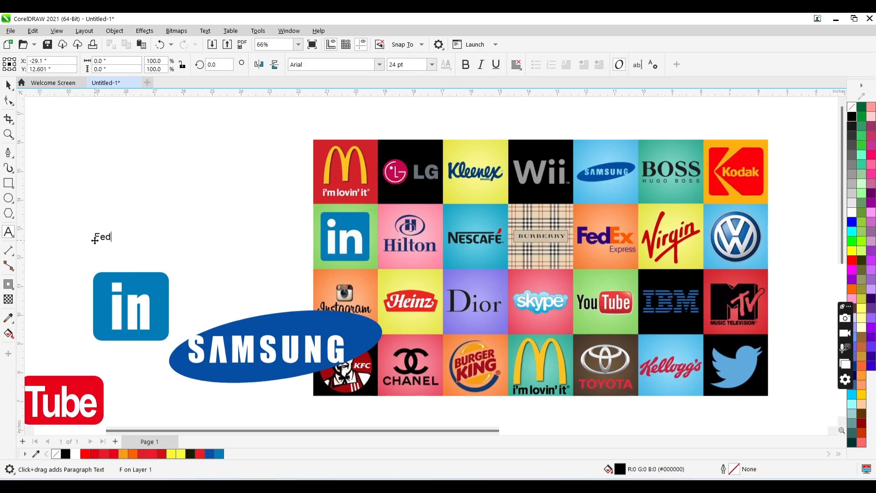
type("Exz")
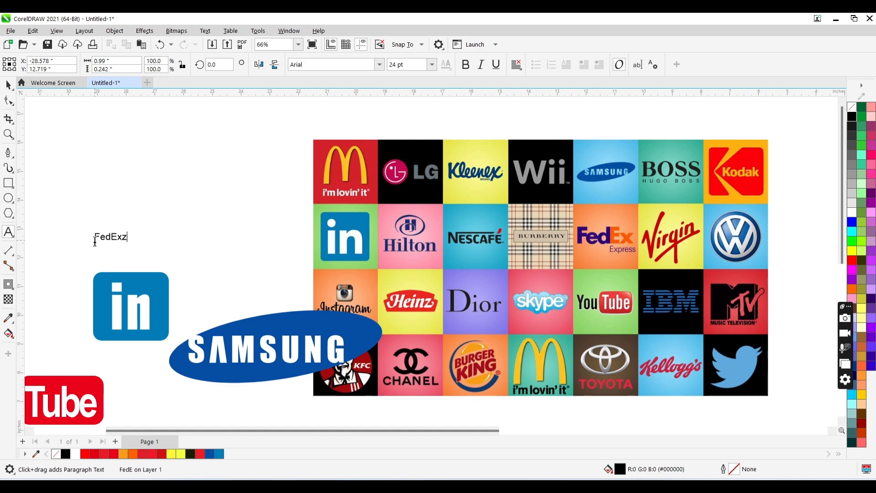
key("BackSpace")
key("ctrl+space")
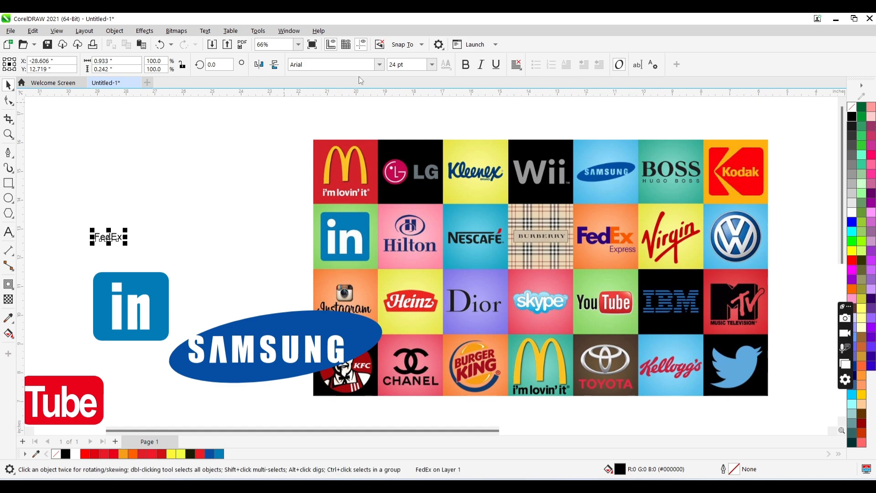
Set the "FedEx" text in bold Arial Nova and enlarge it proportionally to about 4.23 by 1.08 inches
left_click(380, 65)
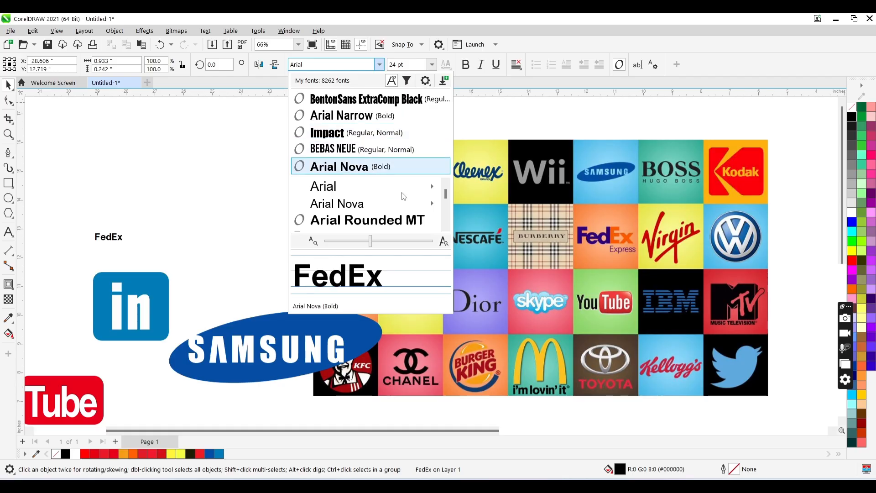
mouse_move(434, 203)
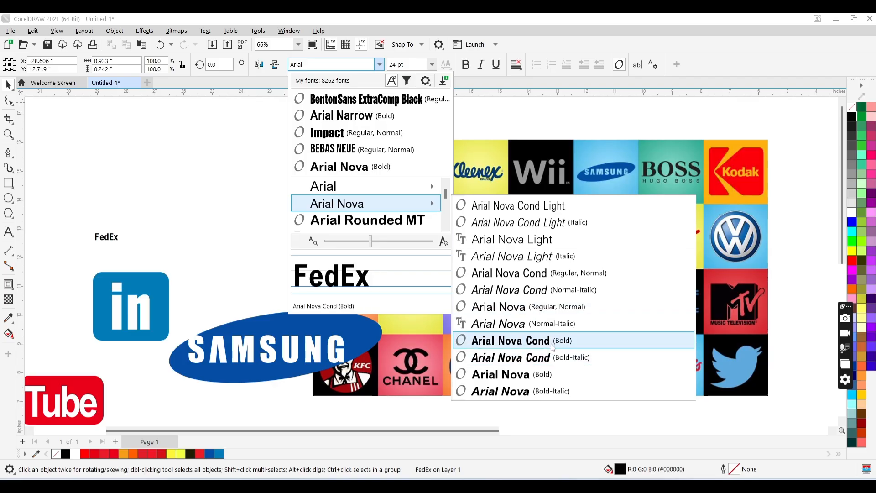
key("Escape")
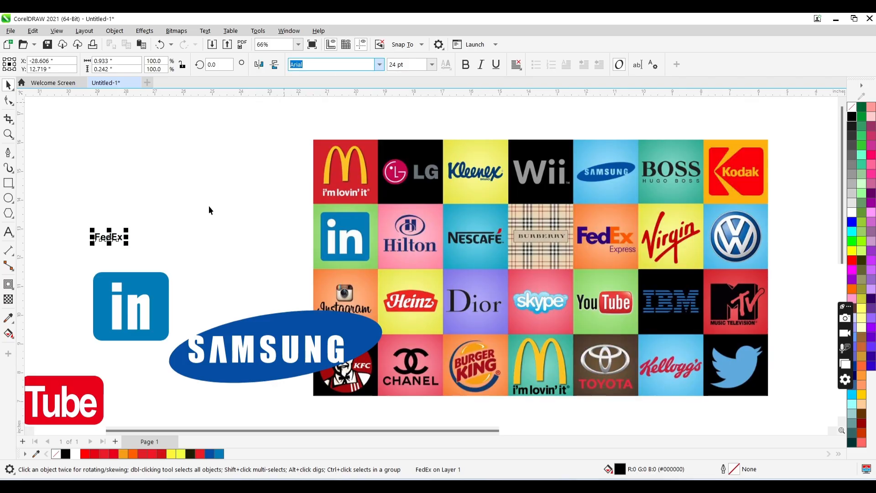
left_click_drag(127, 229, 220, 188)
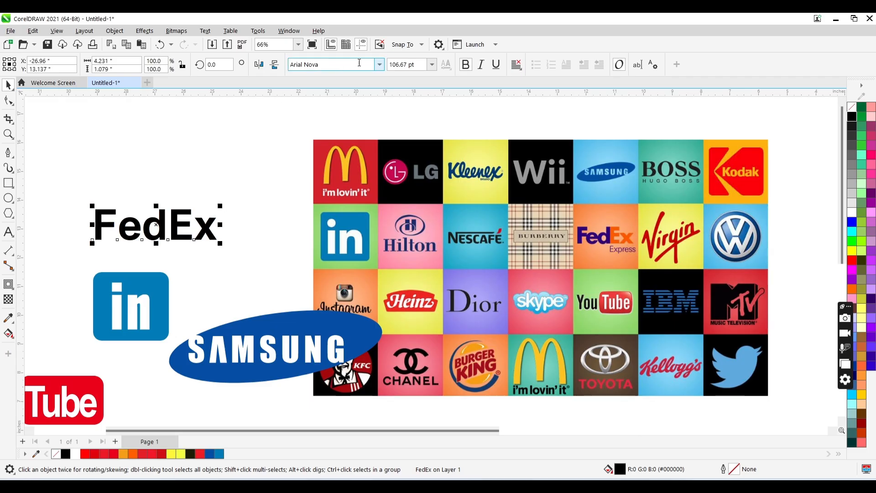
Search the fonts for "arial bl" and apply Arial Black to the "FedEx" text
left_click(379, 64)
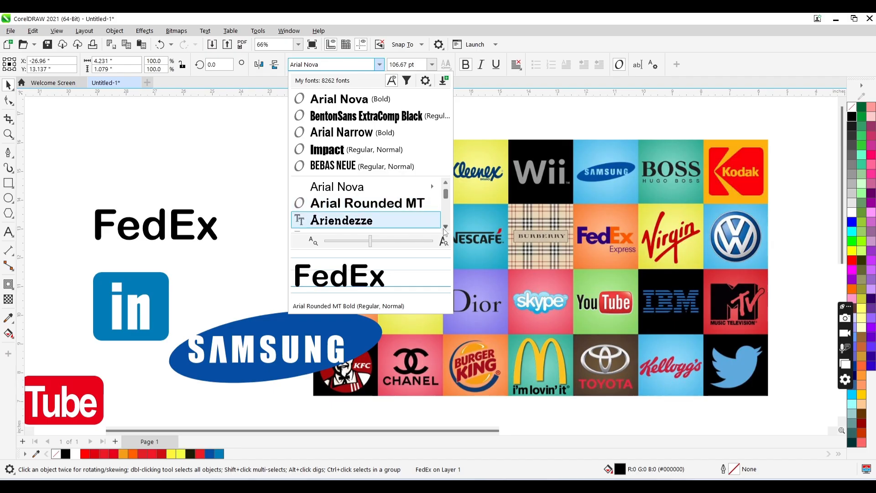
left_click(446, 227)
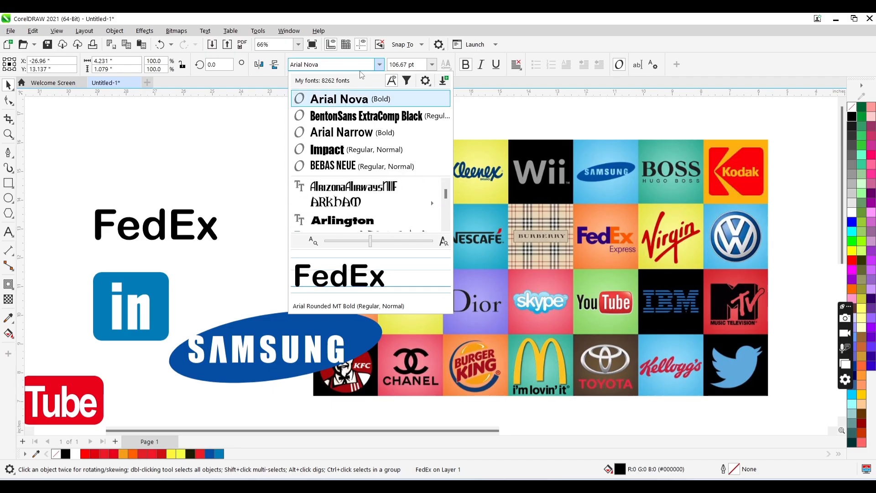
left_click(339, 63)
type("a")
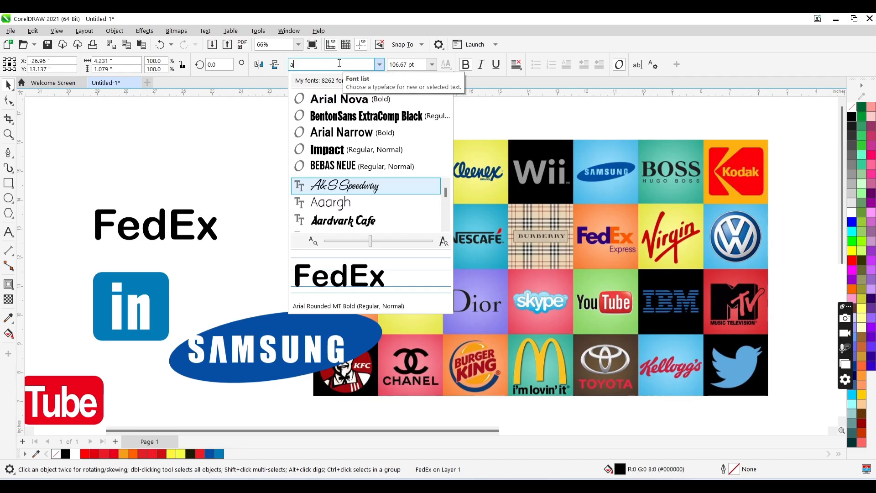
type("rial bl")
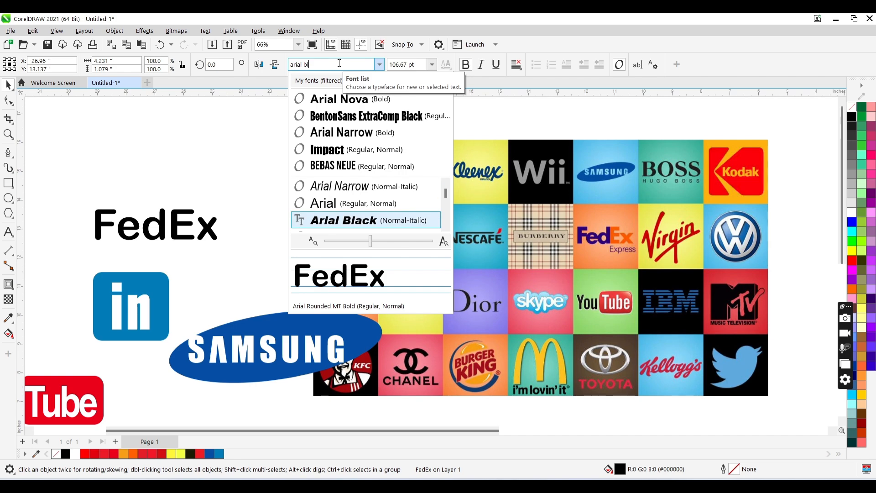
left_click(362, 219)
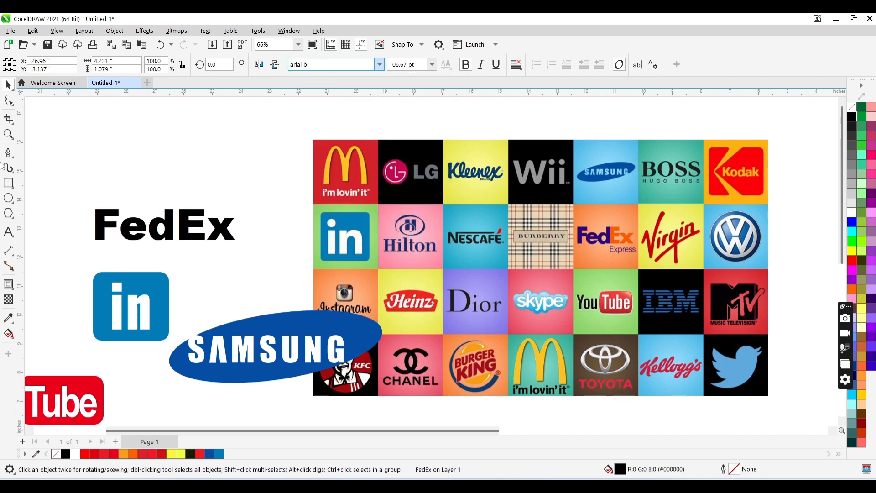
Tighten the "FedEx" letter spacing until the letters touch, using the Shape tool, and break the text apart into separate letters
left_click(8, 100)
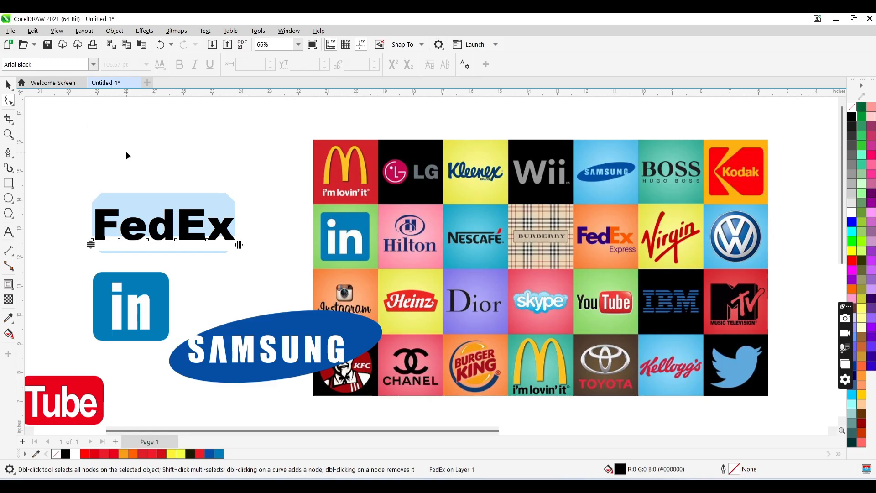
left_click_drag(238, 245, 210, 247)
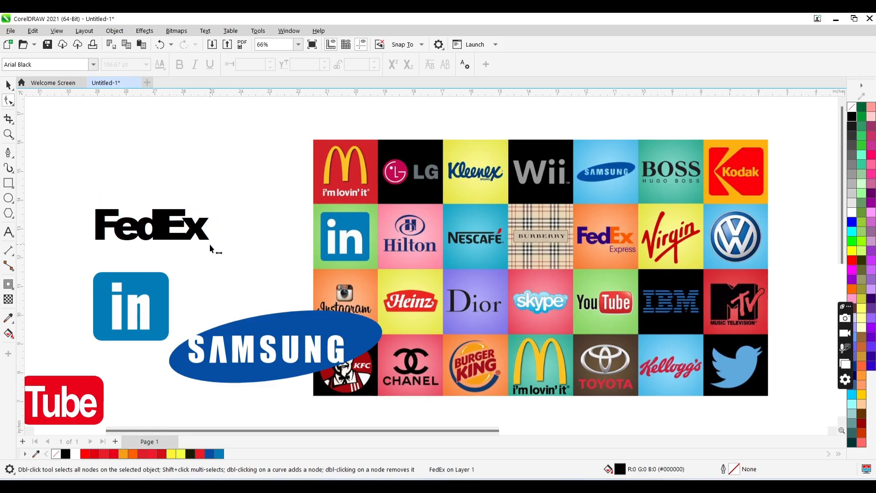
key("space")
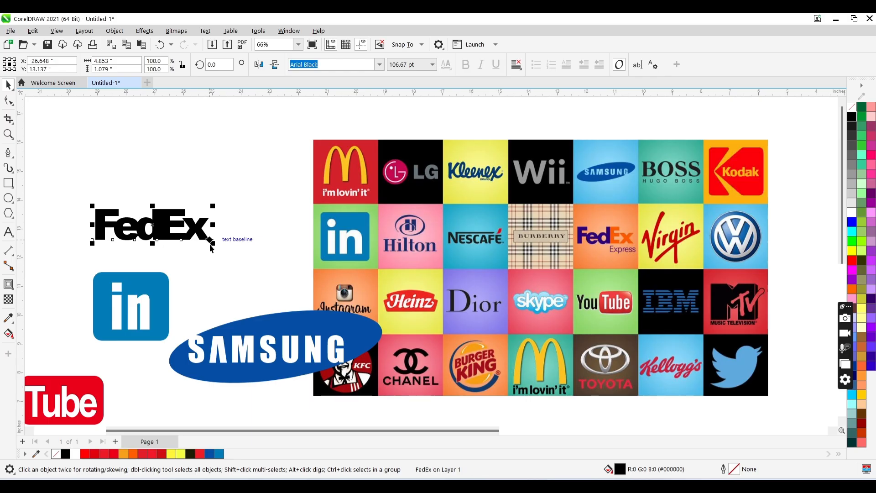
key("ctrl+k")
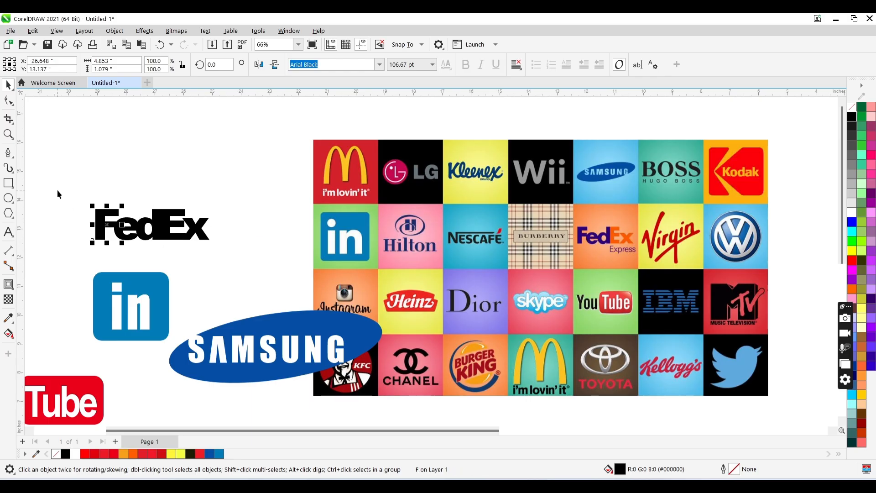
Fill the letters "Fed" with yellow #F2FF42 and the letters "Ex" with blue #064EA3
left_click_drag(58, 190, 165, 254)
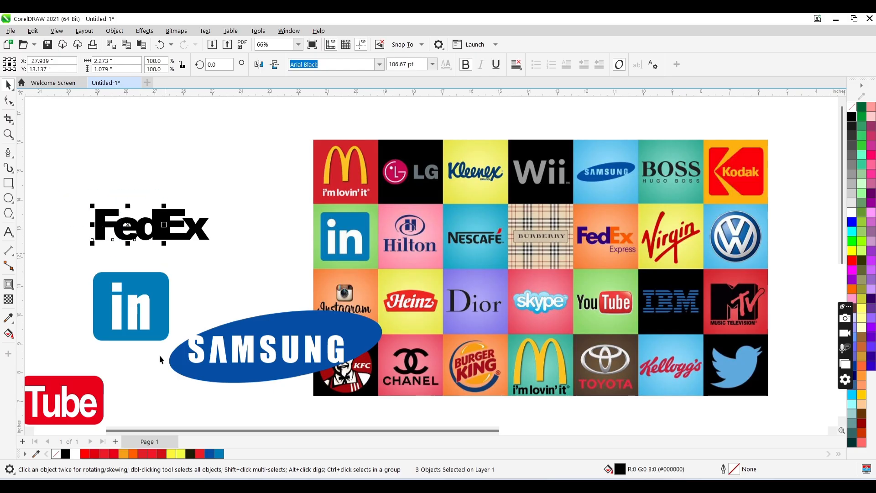
left_click(182, 456)
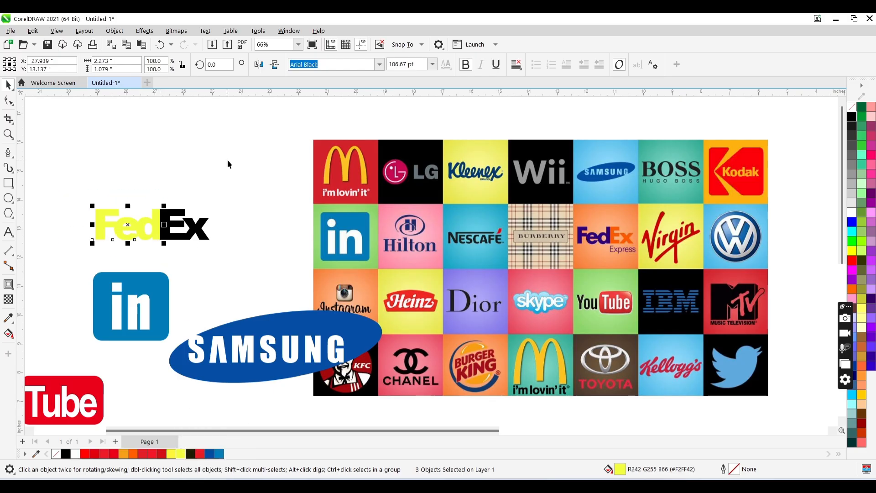
left_click_drag(227, 160, 157, 264)
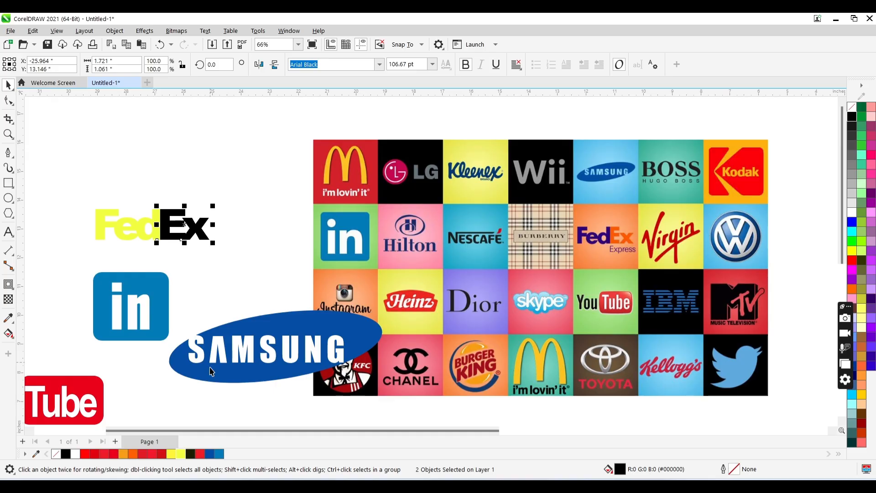
left_click(210, 455)
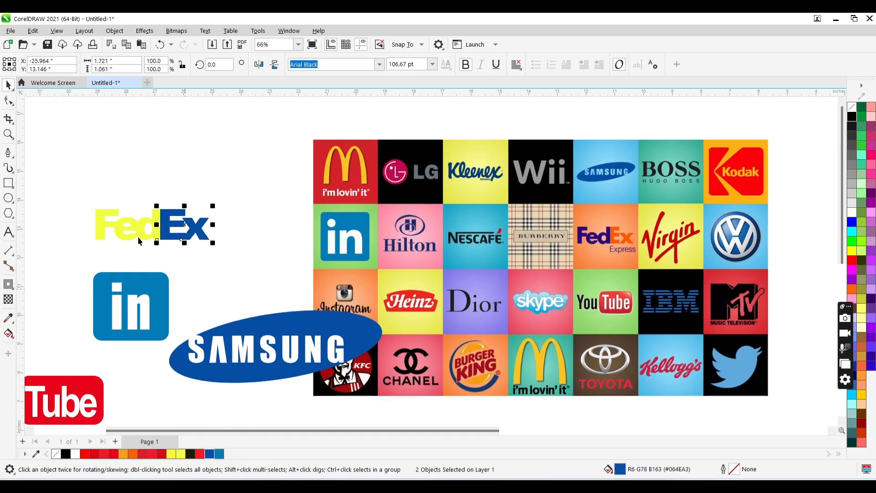
Sample the dark purple (RGB 44, 0, 128) from the FedEx reference logo and apply it to the letter "d"
left_click(9, 318)
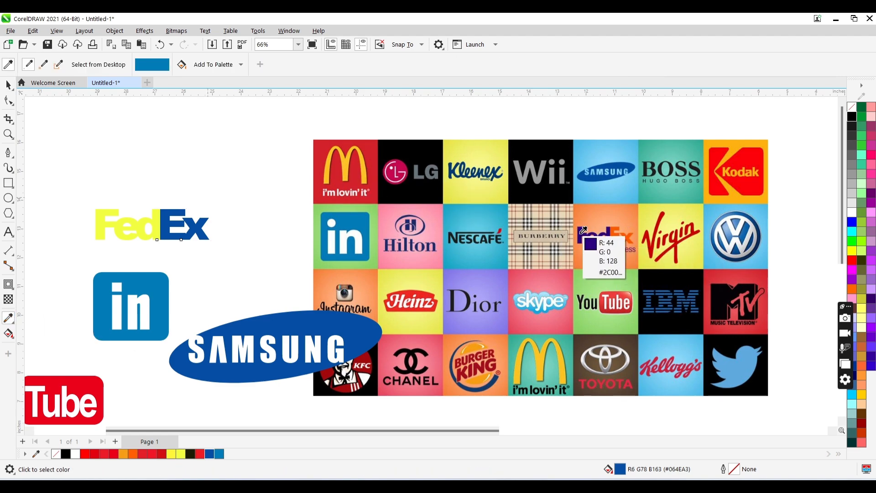
left_click(583, 230)
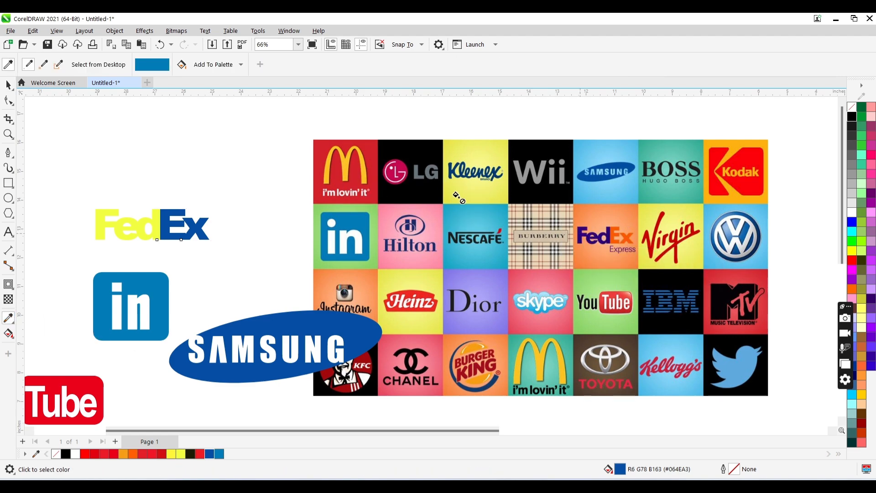
left_click(148, 223)
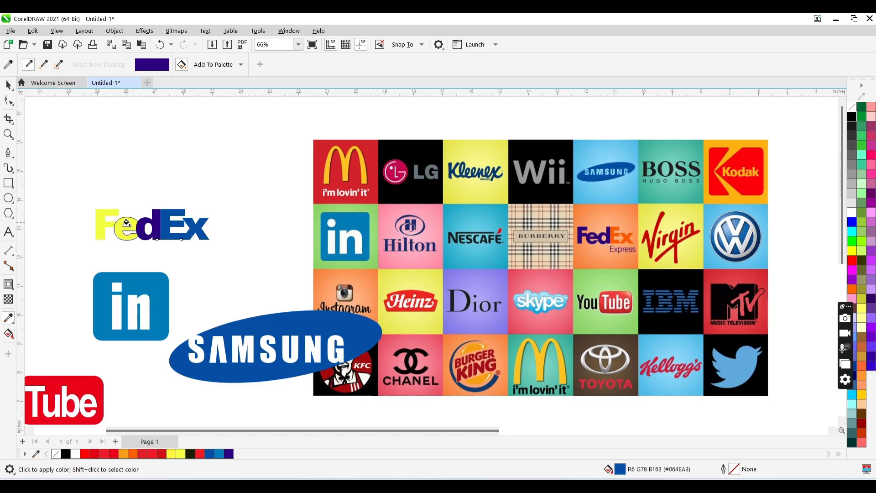
Sample the dark purple from the letter "d" and apply it to the letters "e" and "F"
key("z")
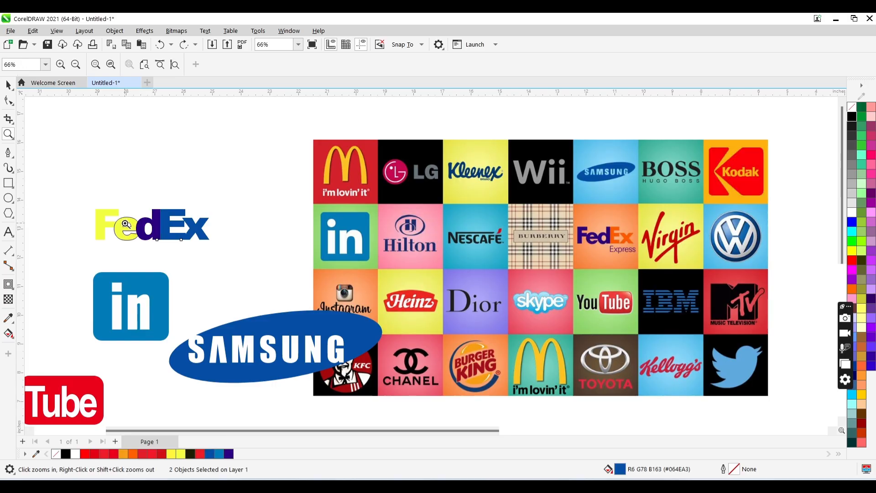
left_click(123, 226)
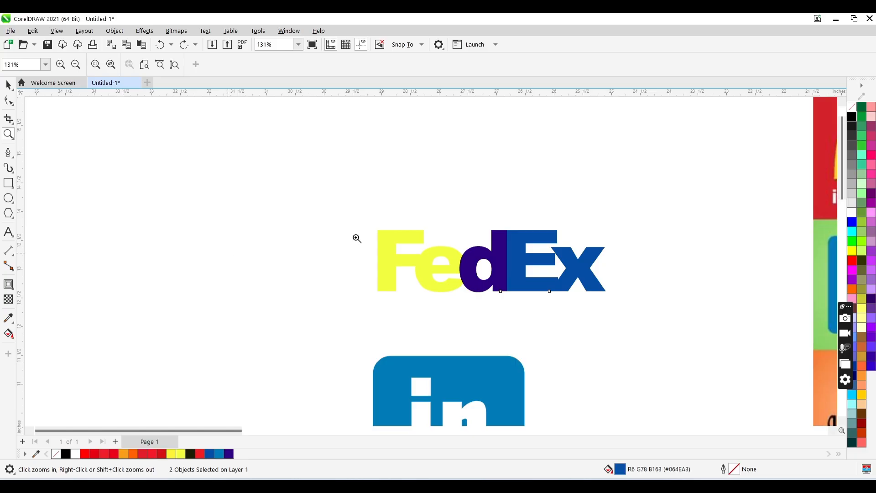
left_click(429, 277)
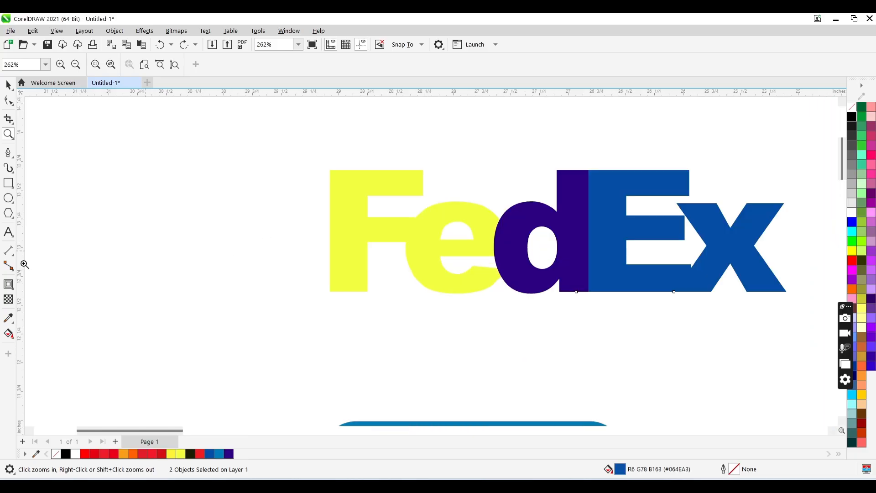
left_click(9, 318)
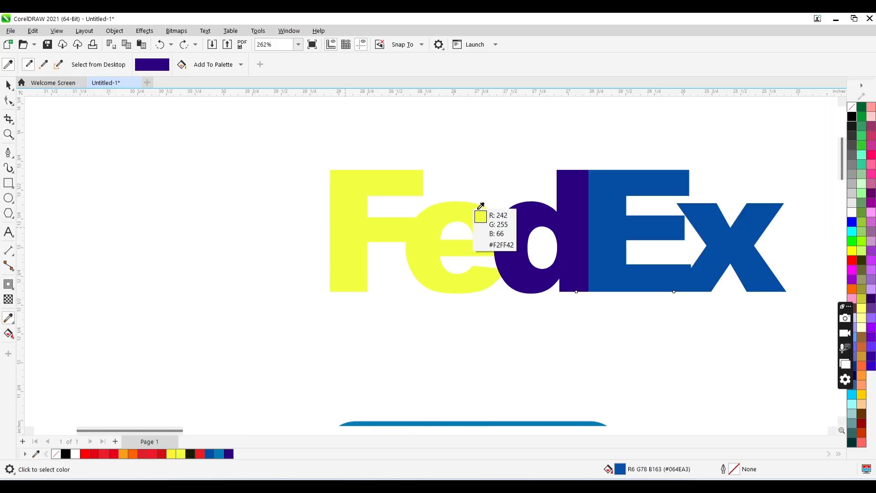
left_click(511, 241)
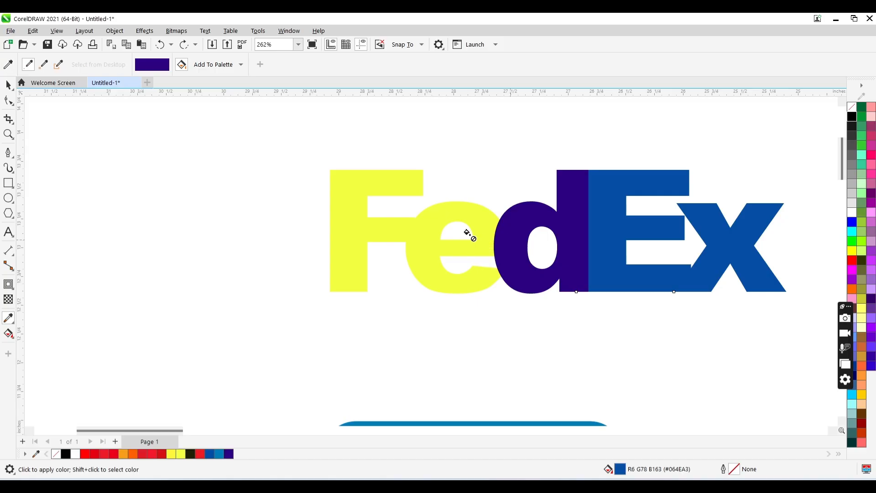
left_click(419, 231)
left_click(393, 232)
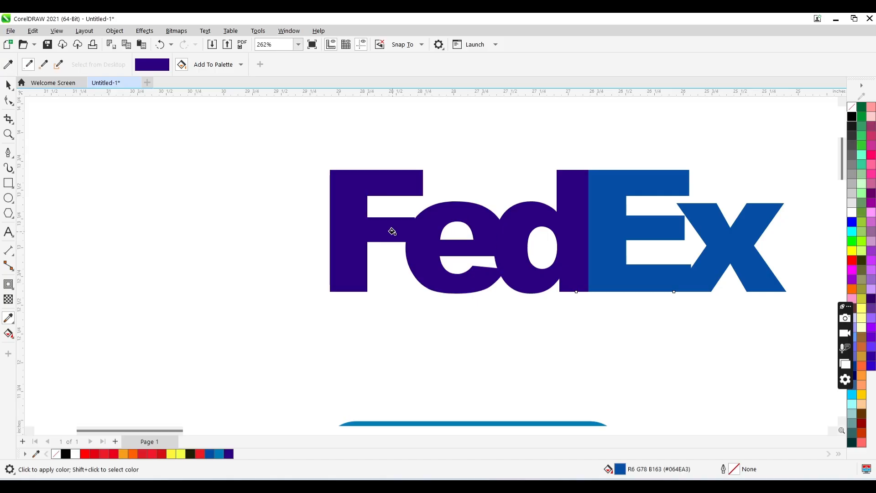
Sample the orange (RGB 255, 91, 4) from the FedEx reference logo and apply it to the letters "E" and "x"
key("z")
key("F3")
key("F3")
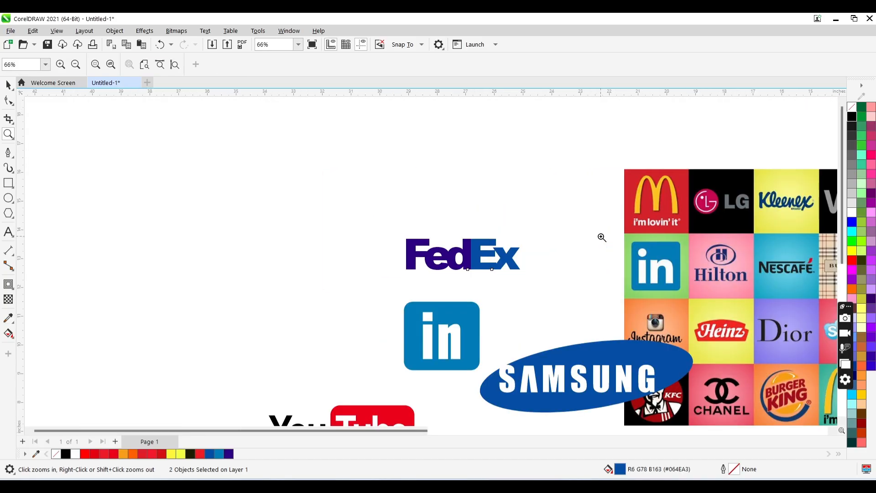
key("space")
key("space")
left_click(8, 318)
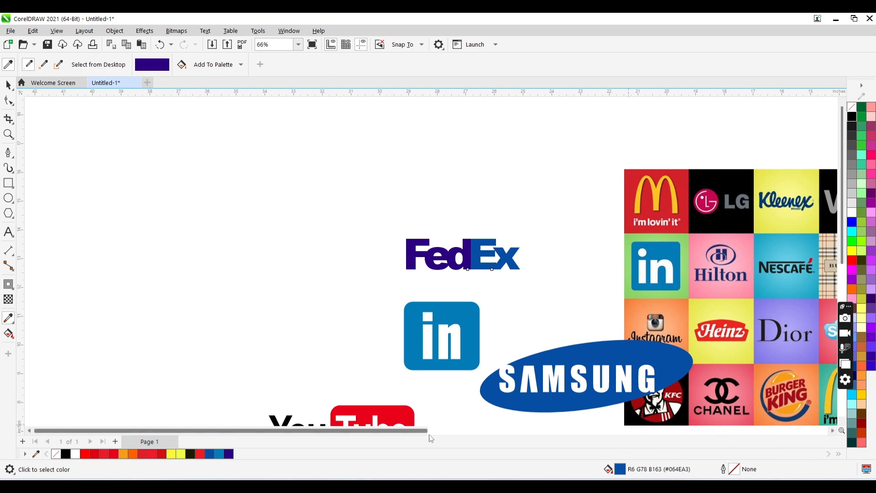
scroll(426, 431, "right", 5)
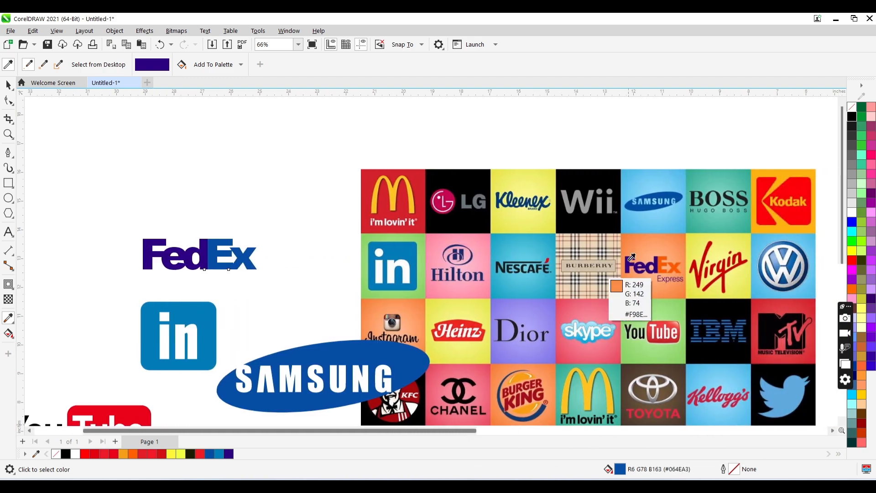
left_click(661, 256)
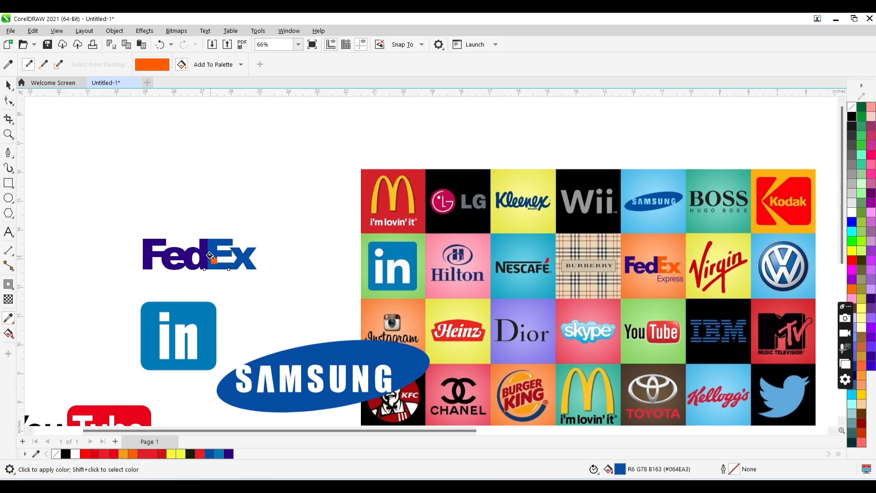
left_click(210, 255)
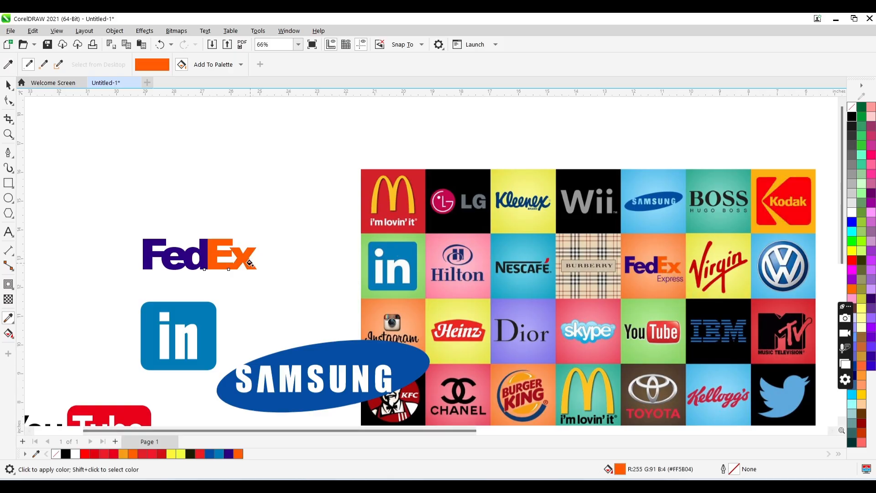
key("space")
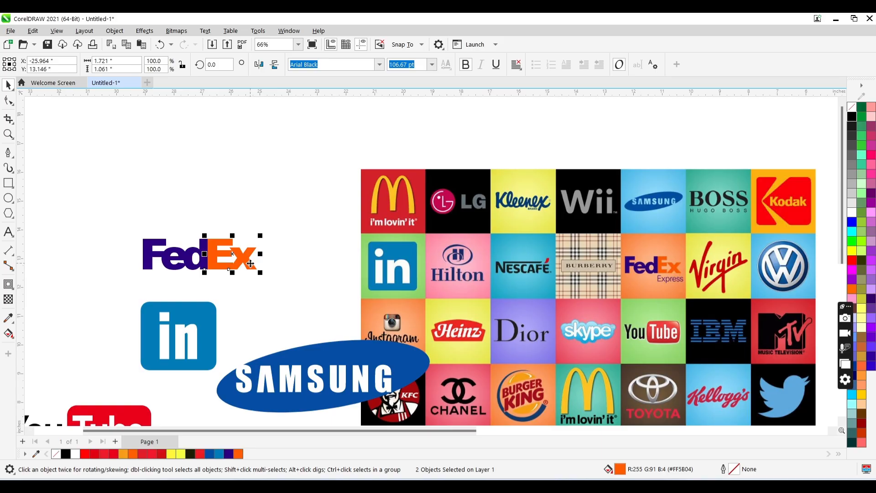
Move the reference logo sheet off the Samsung logo to the empty area left of the recreated logos
key("z")
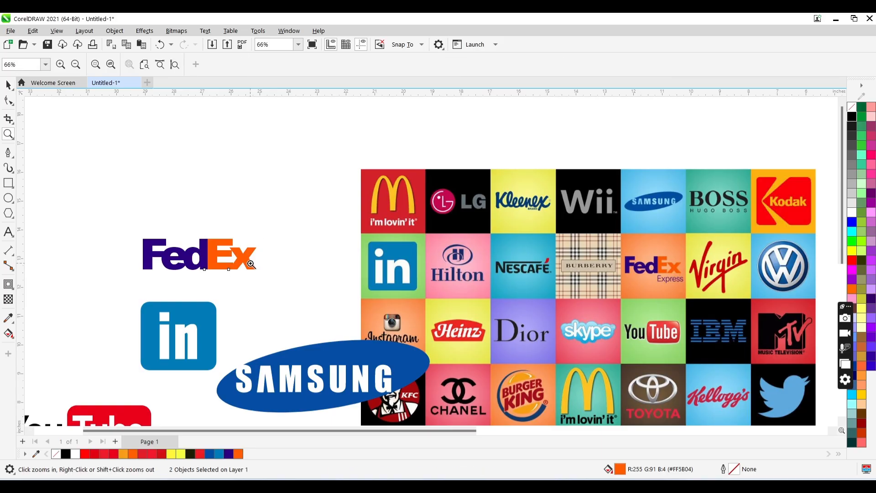
right_click(331, 306)
right_click(331, 306)
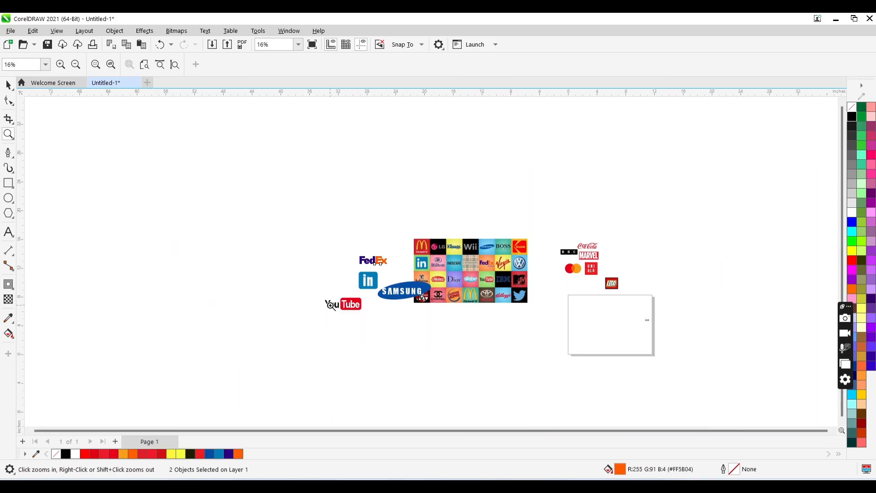
left_click(359, 291)
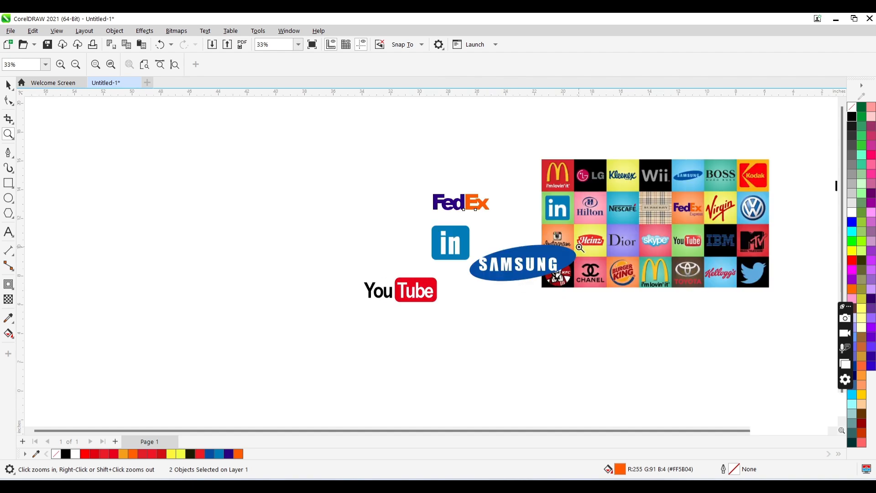
key("space")
left_click_drag(603, 223, 188, 243)
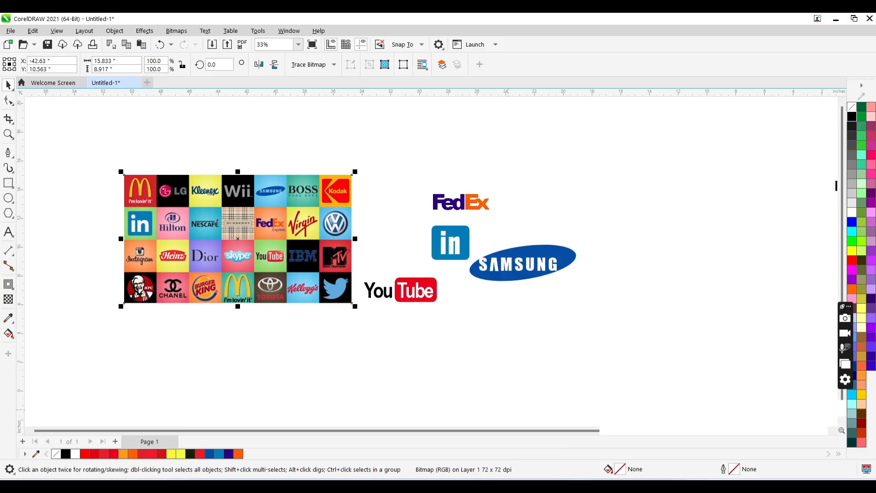
left_click(515, 490)
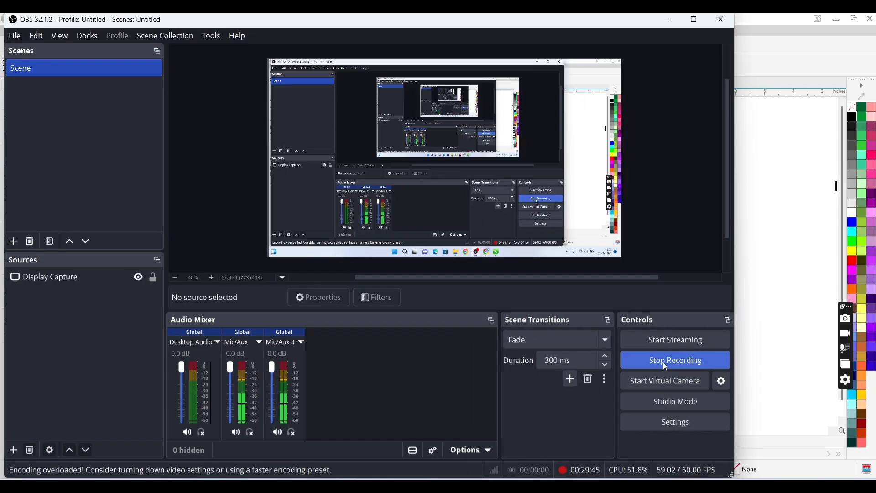